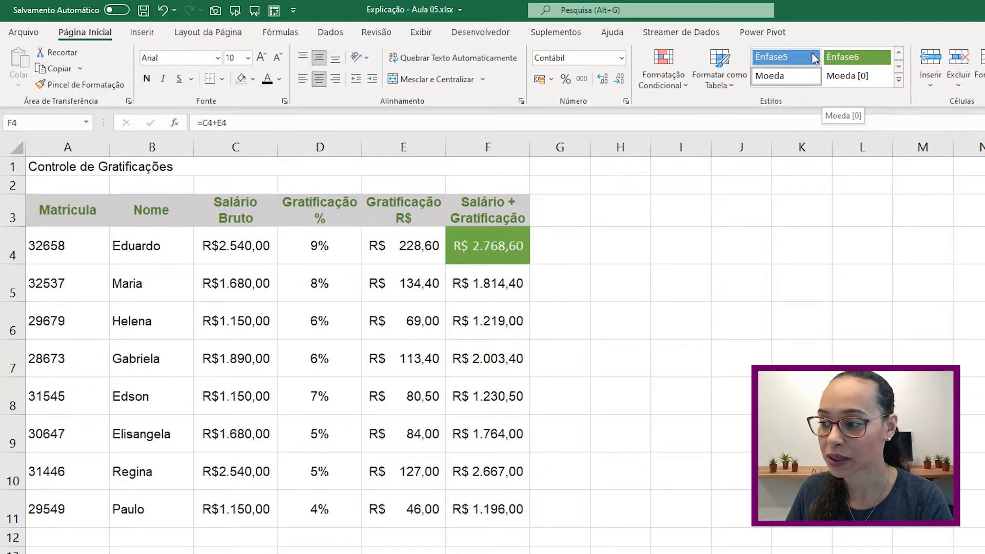
Step: Apply the Moeda cell style to the first Salário + Gratificação value, cell F4
{"action": "left_click", "coordinate": [797, 81]}
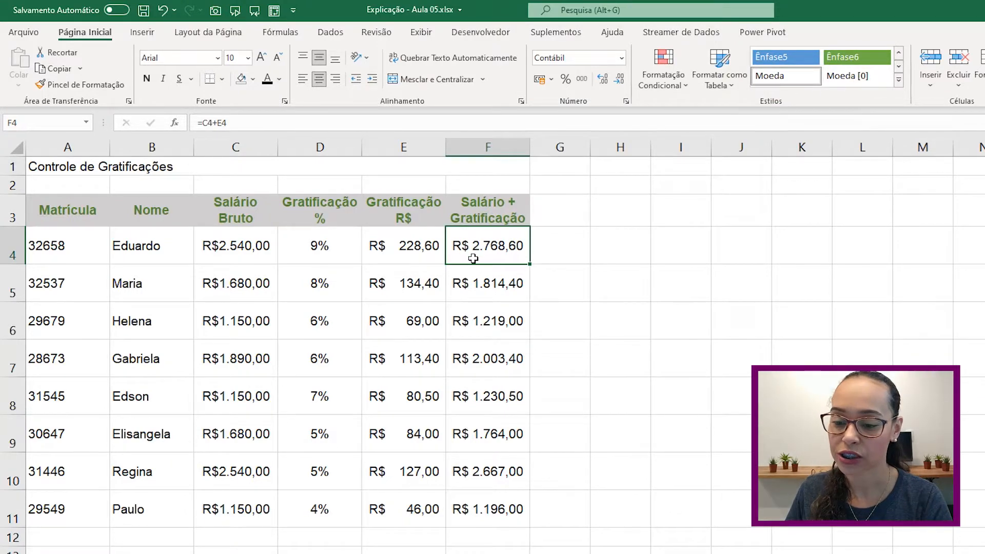
Step: Apply the 20% - Ênfase5 cell style to all the employee names in column B, starting at B4
{"action": "left_click", "coordinate": [142, 246]}
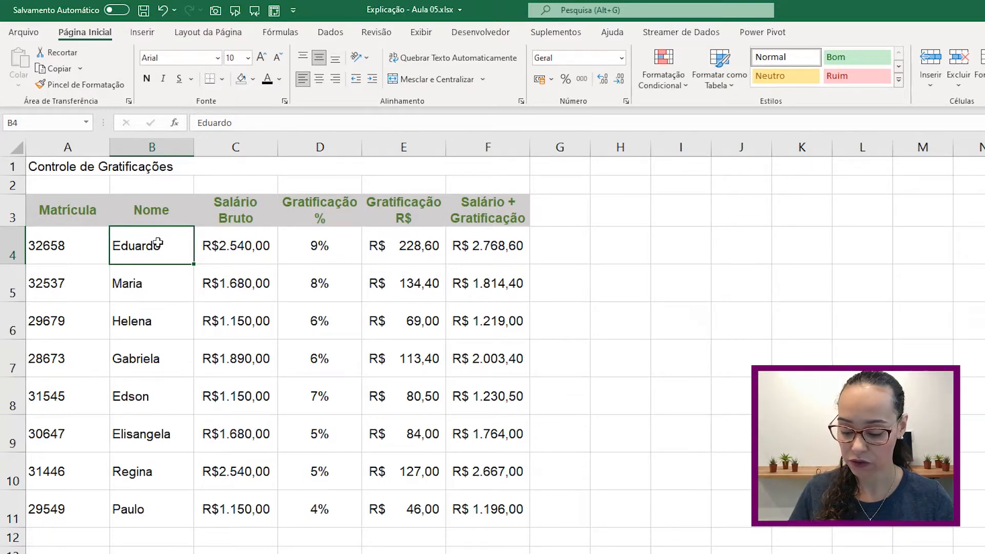
{"action": "key", "text": "ctrl+shift+Down"}
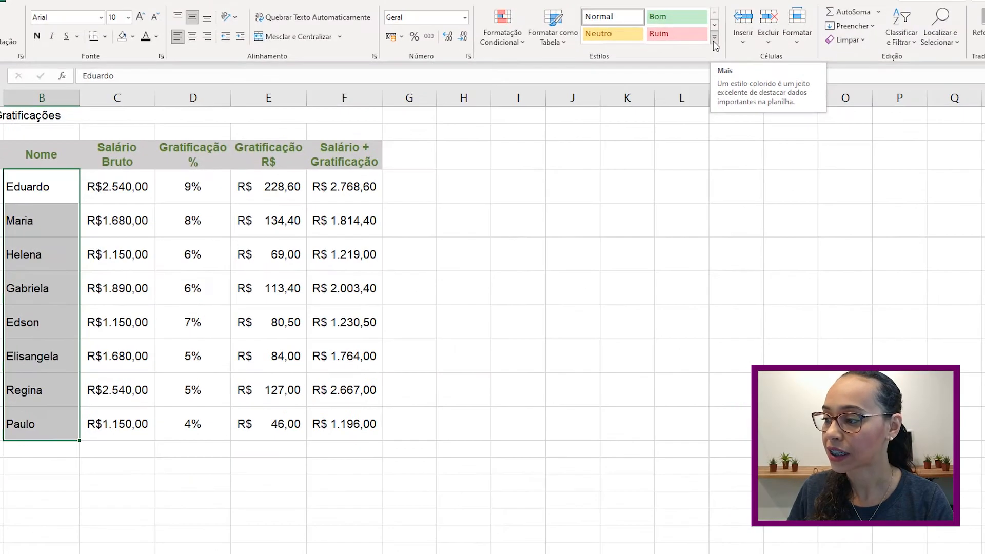
{"action": "left_click", "coordinate": [899, 82]}
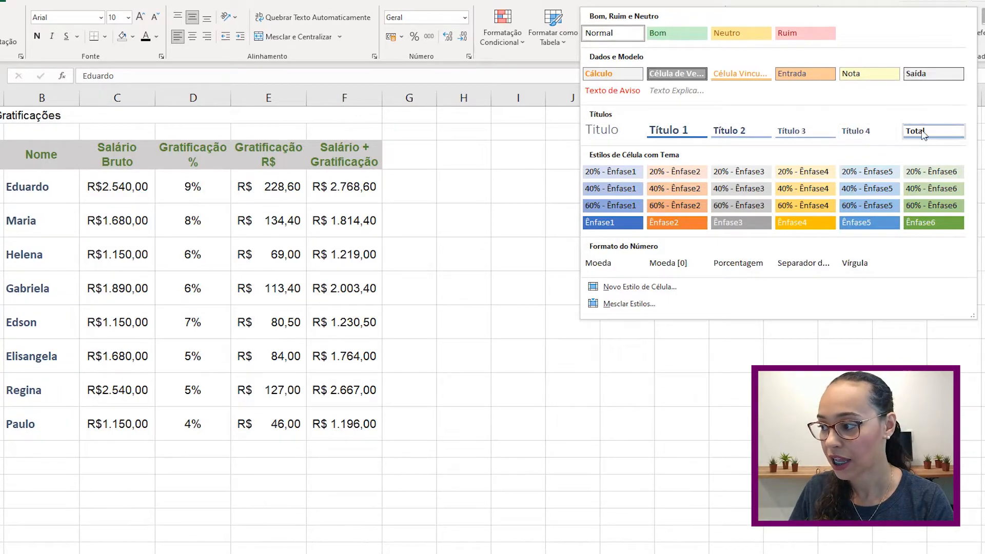
{"action": "left_click", "coordinate": [881, 172]}
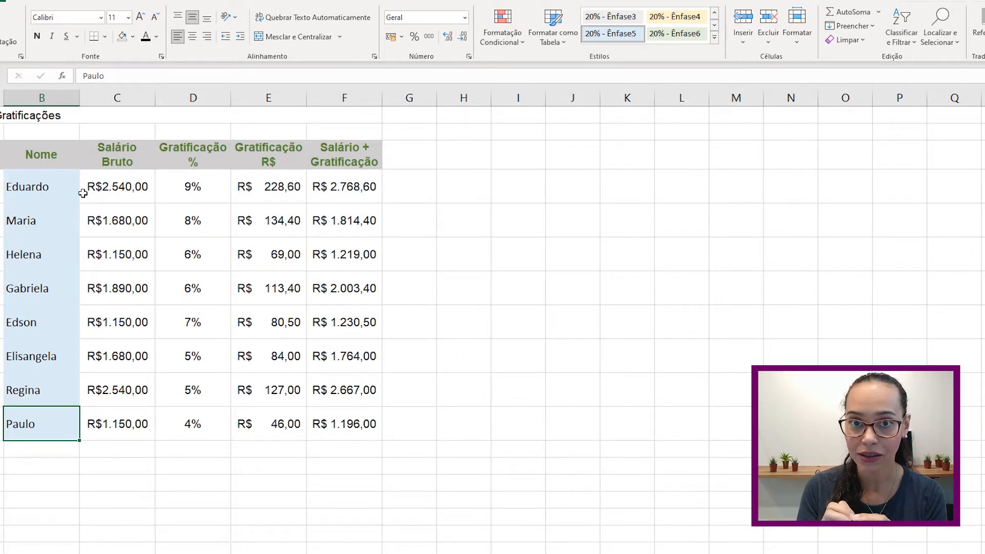
Step: Start a new cell style based on the Salário + Gratificação header cell and name it Cinza-verde
{"action": "left_click", "coordinate": [341, 156]}
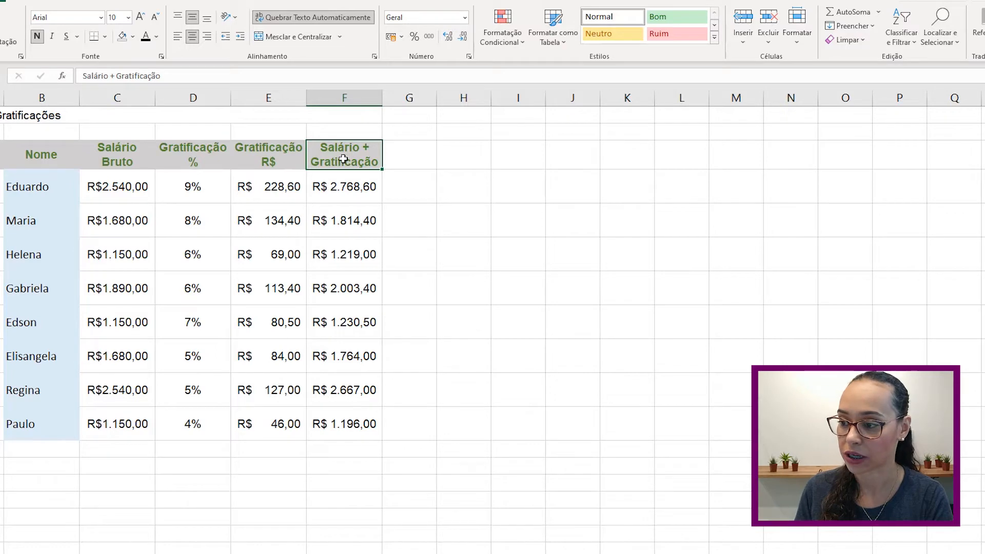
{"action": "left_click", "coordinate": [715, 37]}
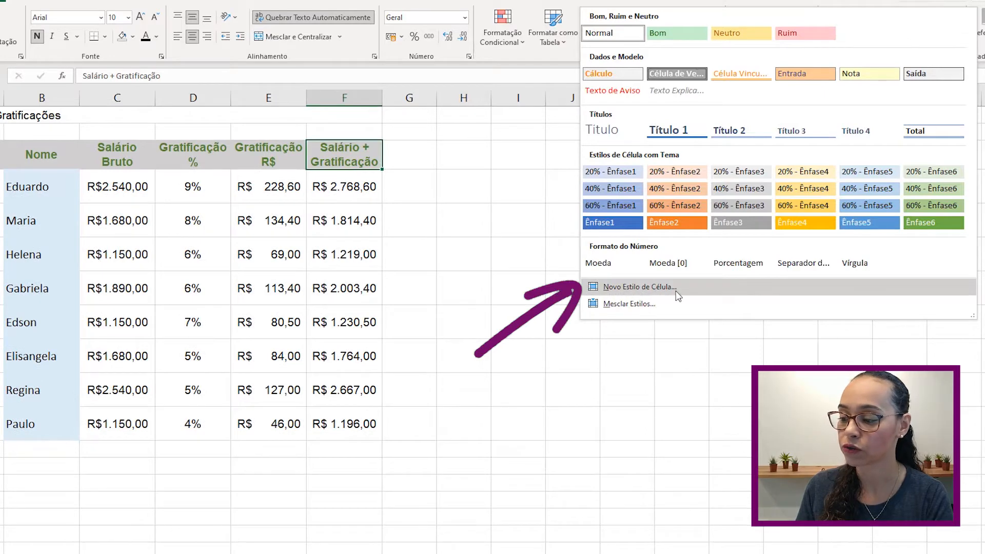
{"action": "left_click", "coordinate": [676, 290]}
{"action": "left_click_drag", "start_coordinate": [549, 128], "coordinate": [679, 129]}
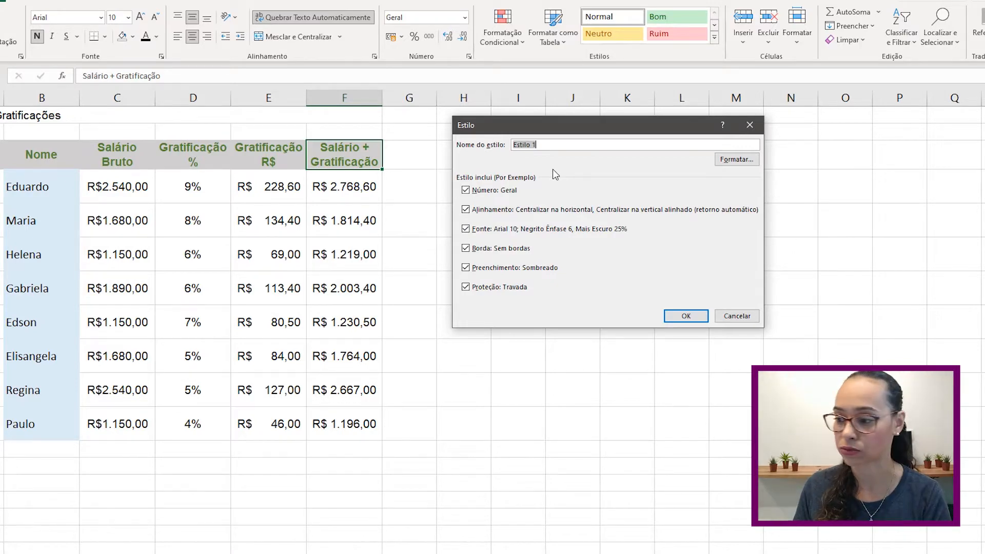
{"action": "left_click_drag", "start_coordinate": [552, 145], "coordinate": [514, 145]}
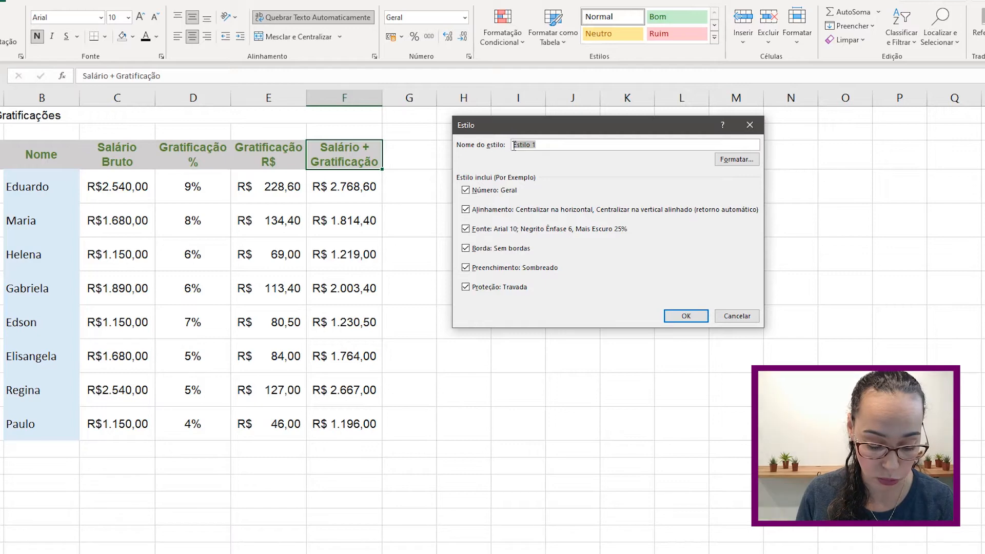
{"action": "type", "text": "Cin"}
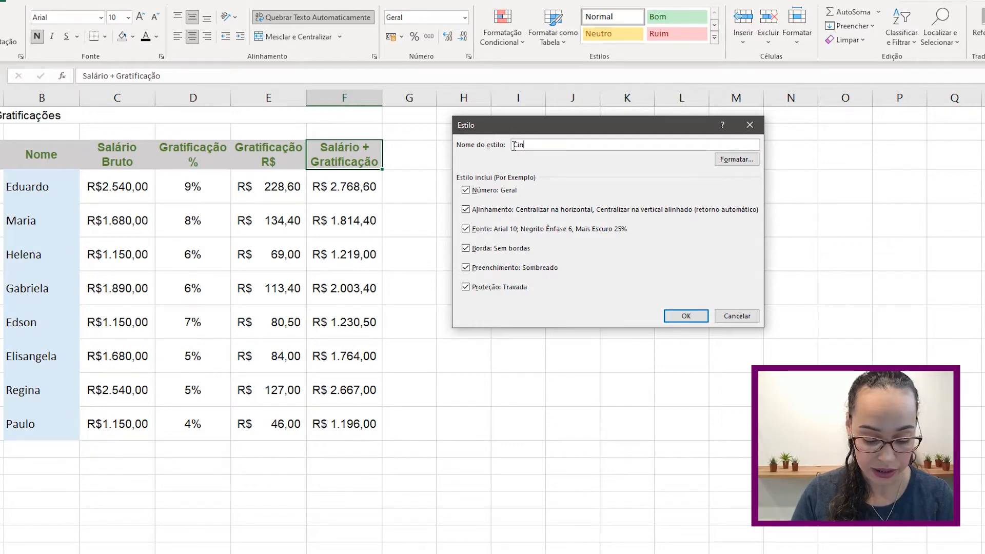
{"action": "type", "text": "za-verde"}
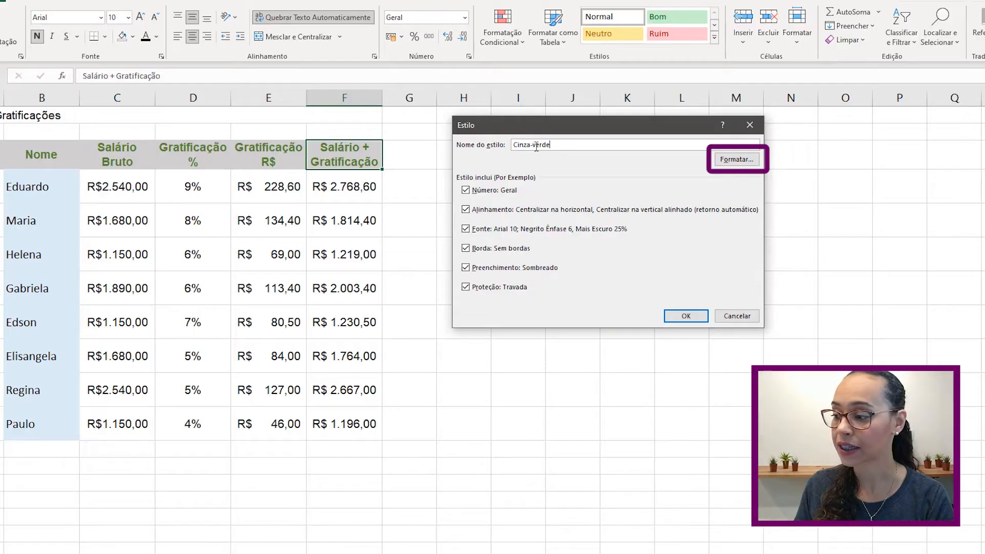
Step: Add a thin solid outline border to the Cinza-verde style's formatting, review its other format settings and save the style
{"action": "left_click", "coordinate": [735, 161]}
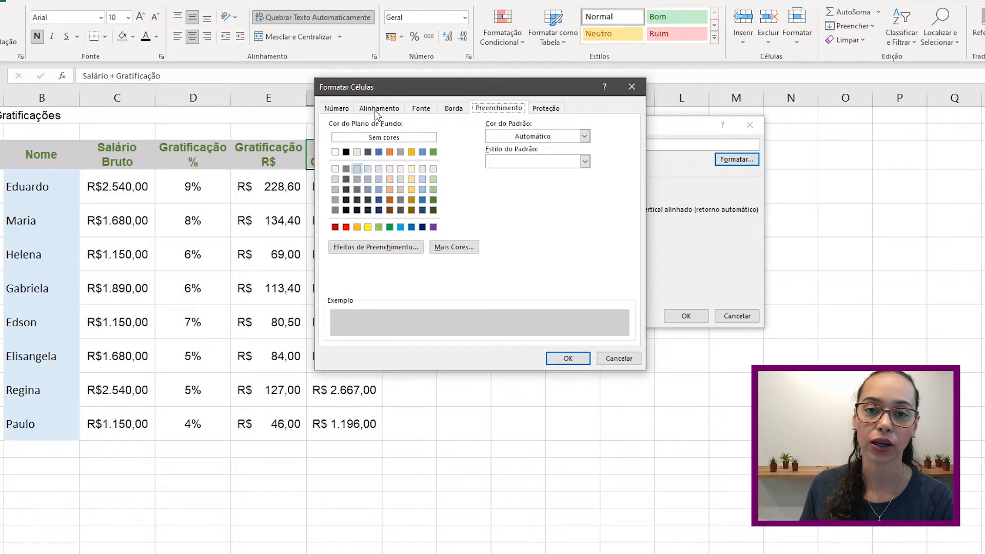
{"action": "left_click", "coordinate": [345, 109]}
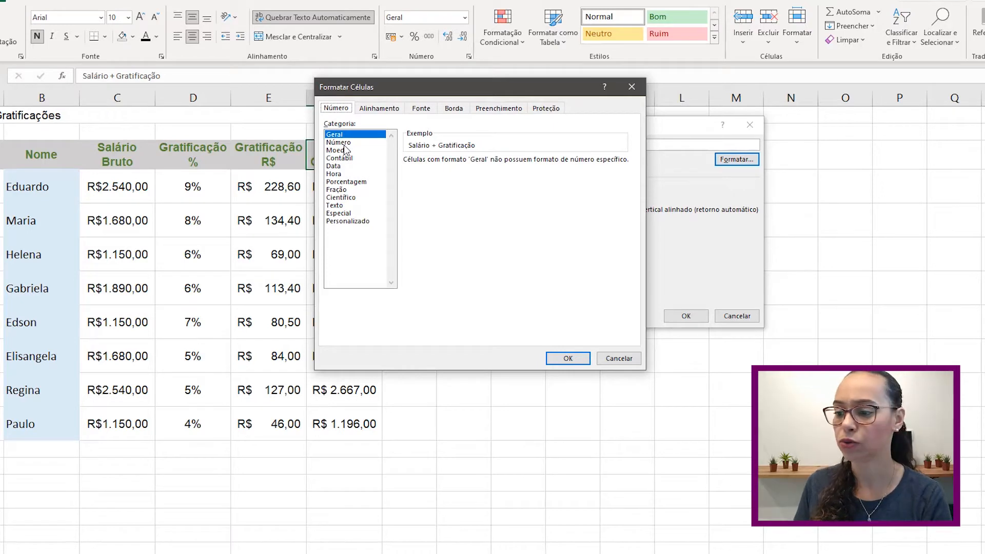
{"action": "left_click", "coordinate": [379, 109]}
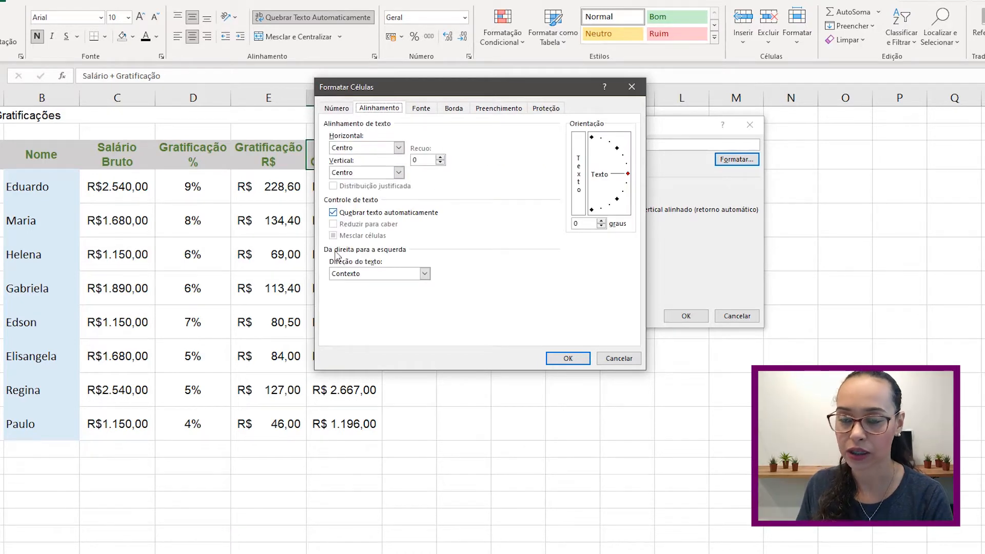
{"action": "left_click", "coordinate": [424, 108]}
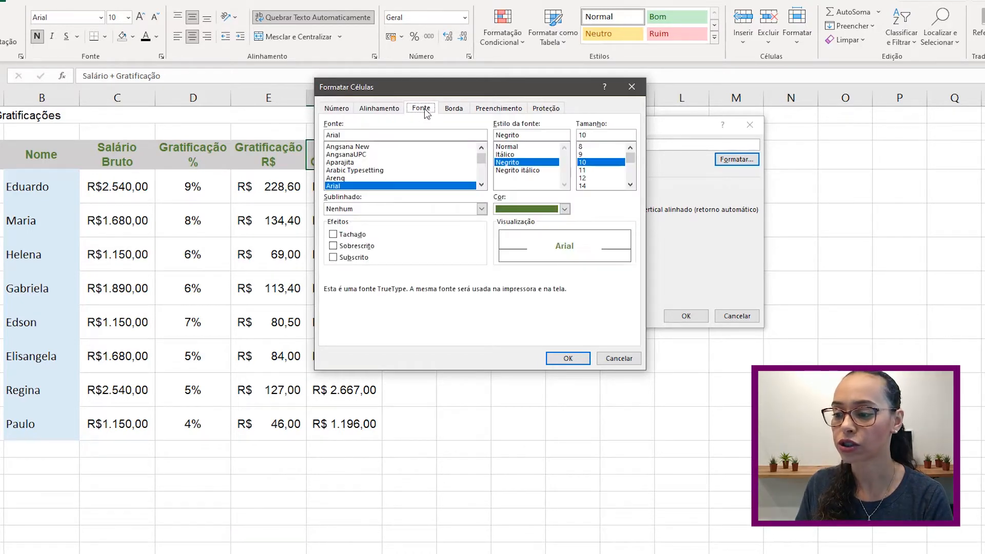
{"action": "left_click", "coordinate": [454, 109]}
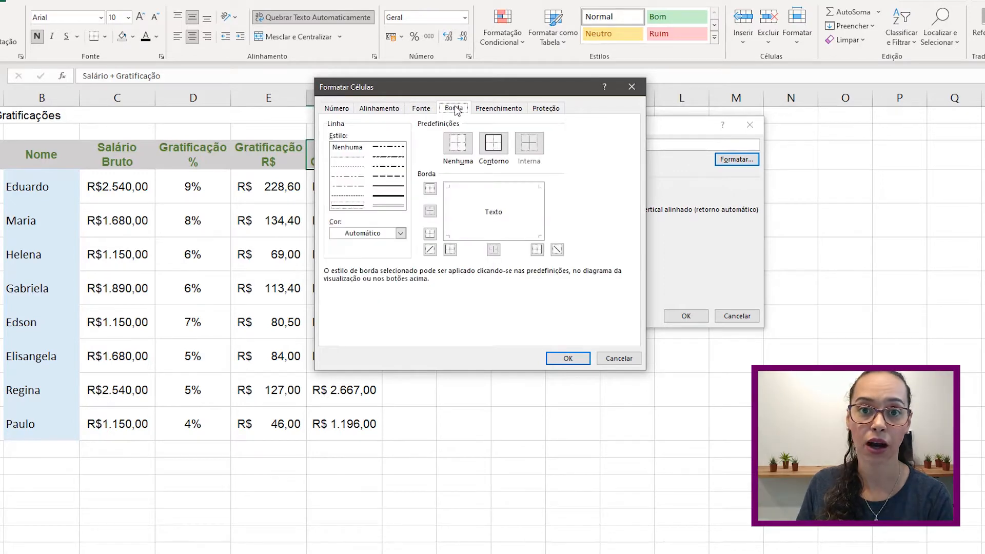
{"action": "left_click", "coordinate": [347, 206]}
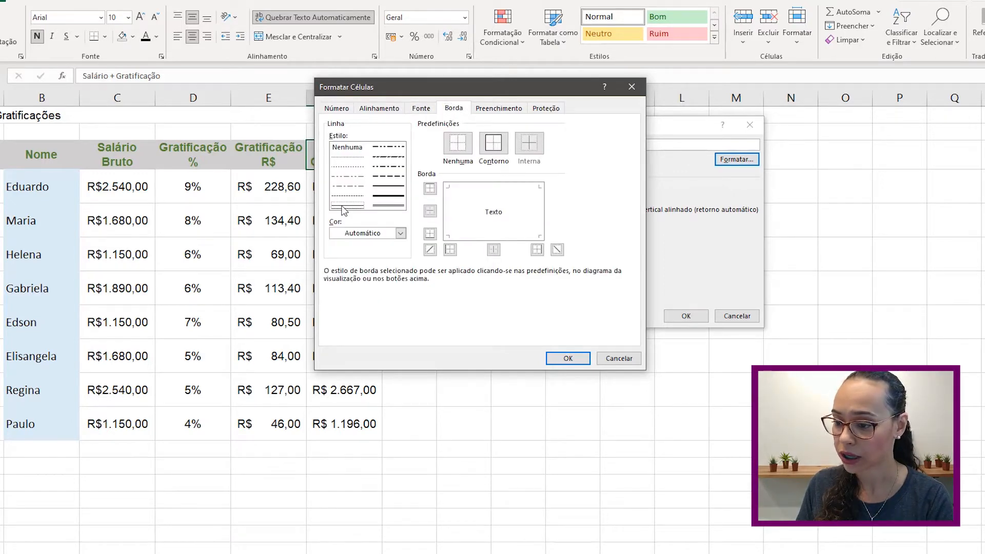
{"action": "left_click", "coordinate": [494, 144]}
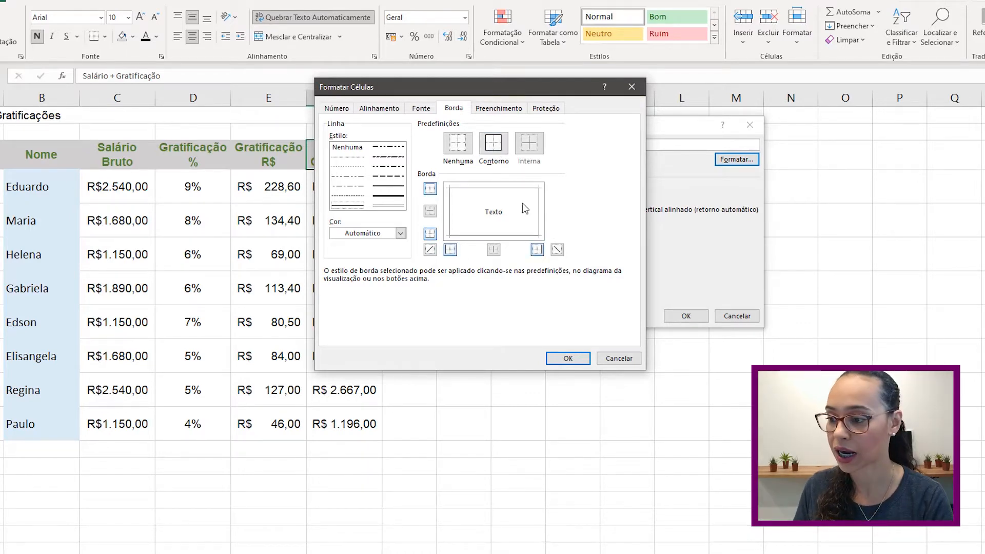
{"action": "left_click", "coordinate": [506, 108]}
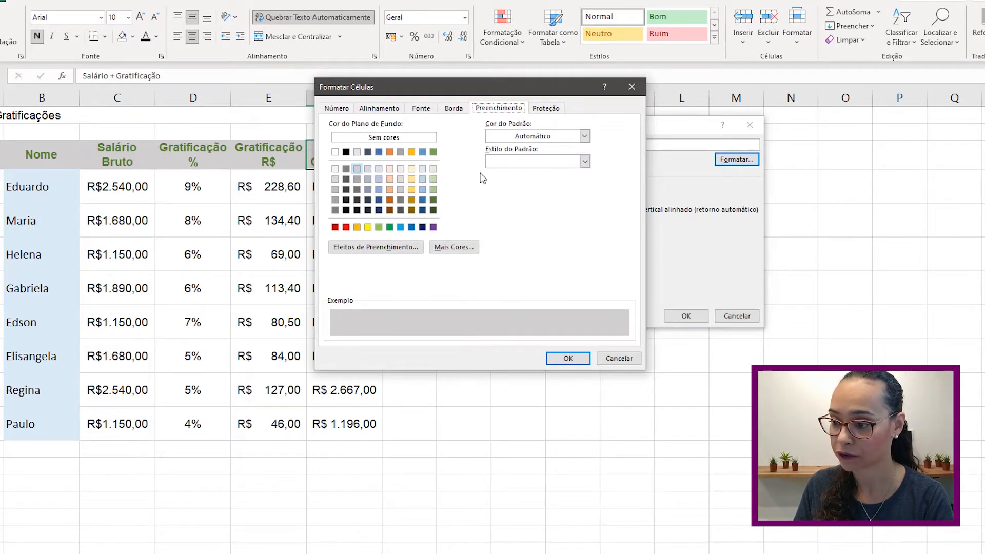
{"action": "left_click", "coordinate": [427, 109]}
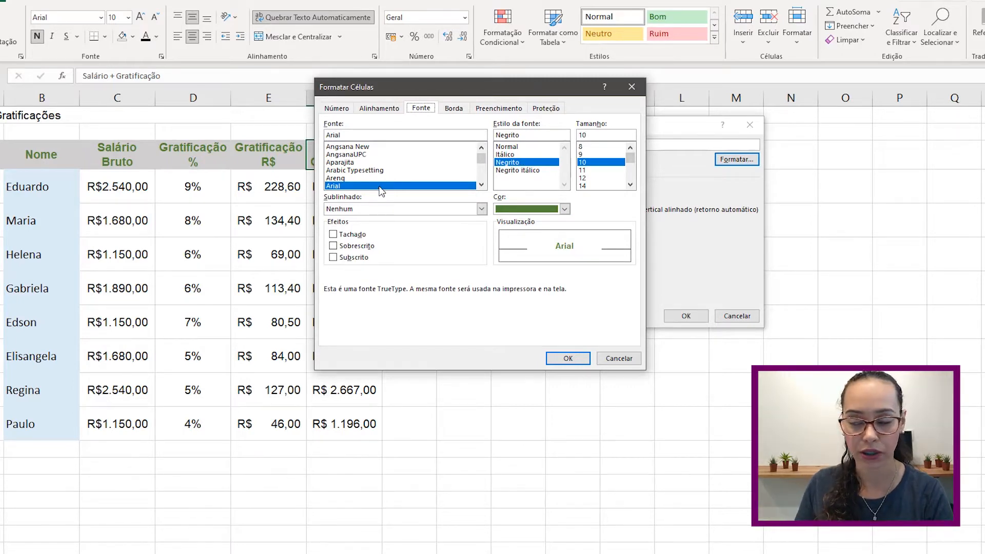
{"action": "left_click", "coordinate": [567, 358]}
{"action": "left_click", "coordinate": [686, 316]}
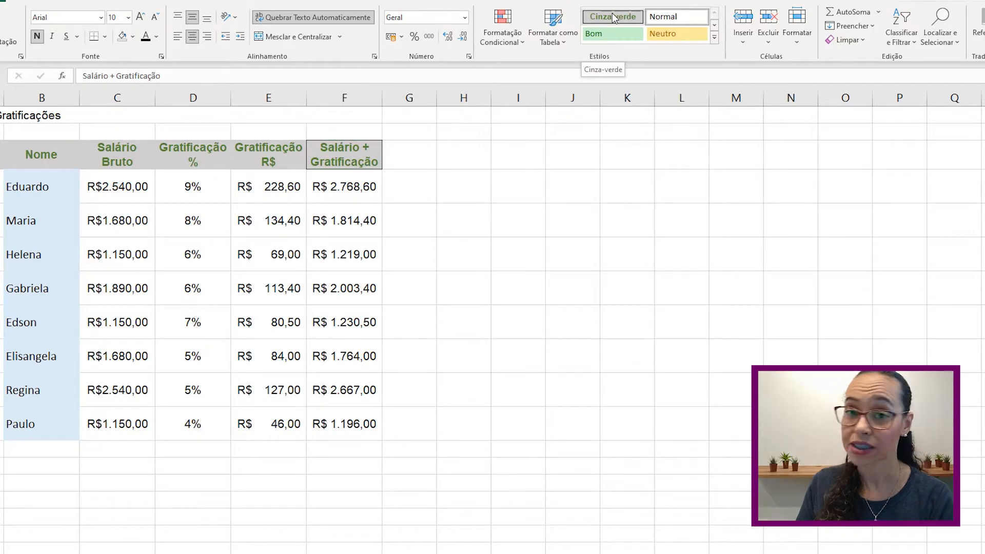
Step: Apply the custom Cinza-verde style to the table's header row
{"action": "left_click", "coordinate": [624, 20]}
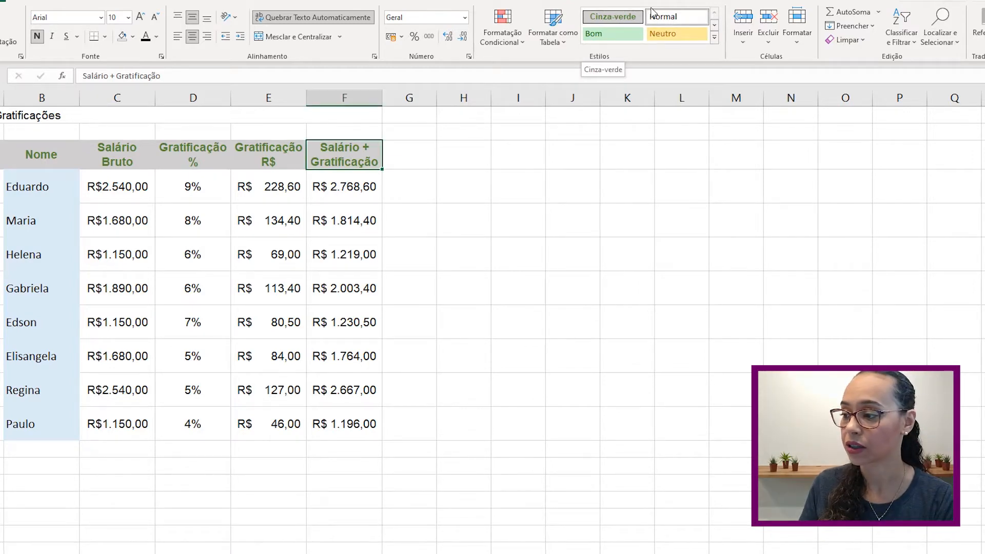
{"action": "left_click", "coordinate": [714, 38]}
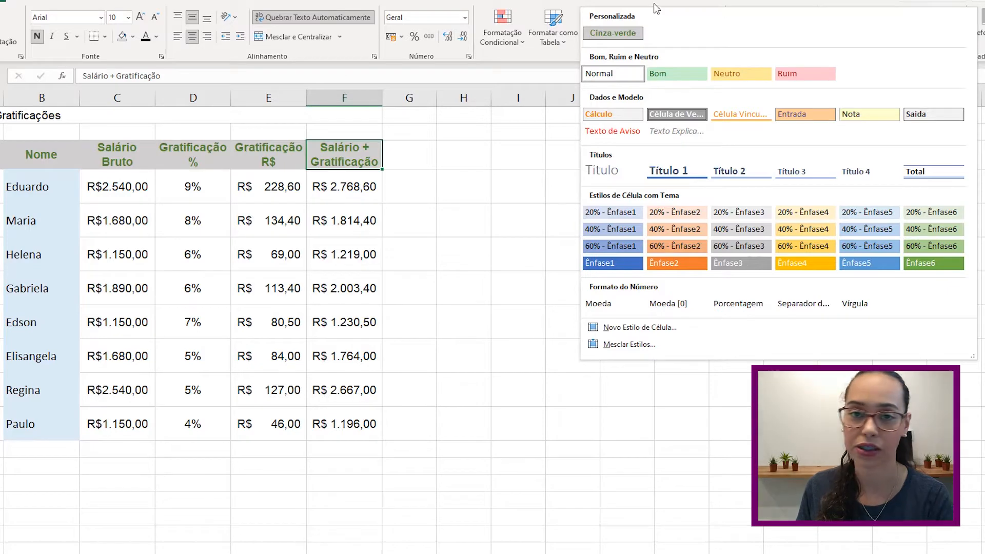
{"action": "left_click", "coordinate": [420, 181]}
{"action": "left_click", "coordinate": [421, 180]}
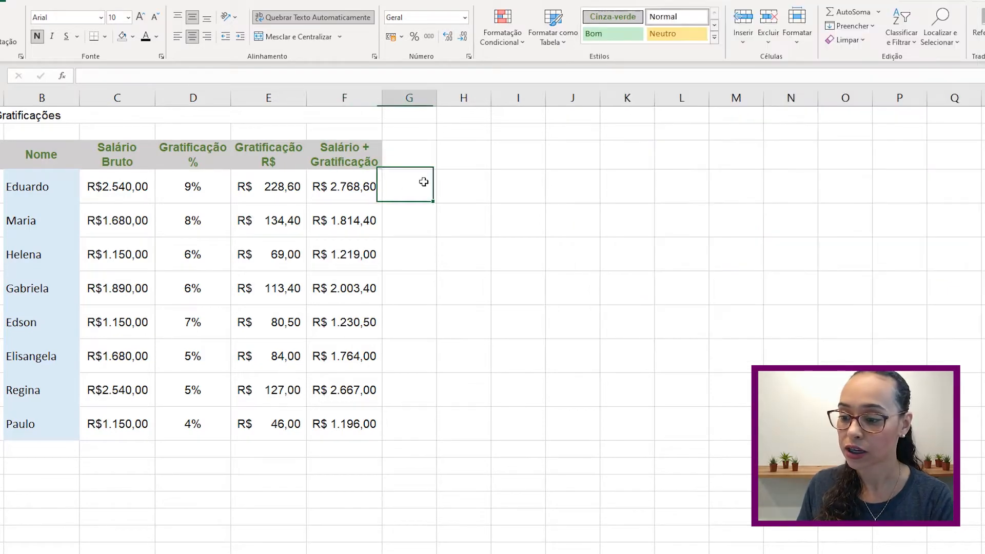
{"action": "left_click_drag", "start_coordinate": [349, 164], "coordinate": [41, 156]}
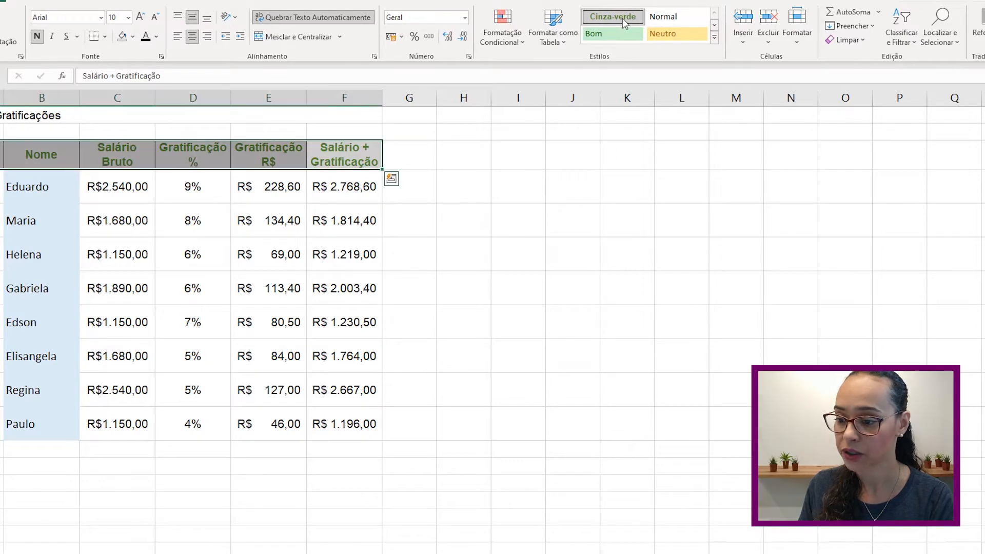
{"action": "left_click", "coordinate": [559, 253]}
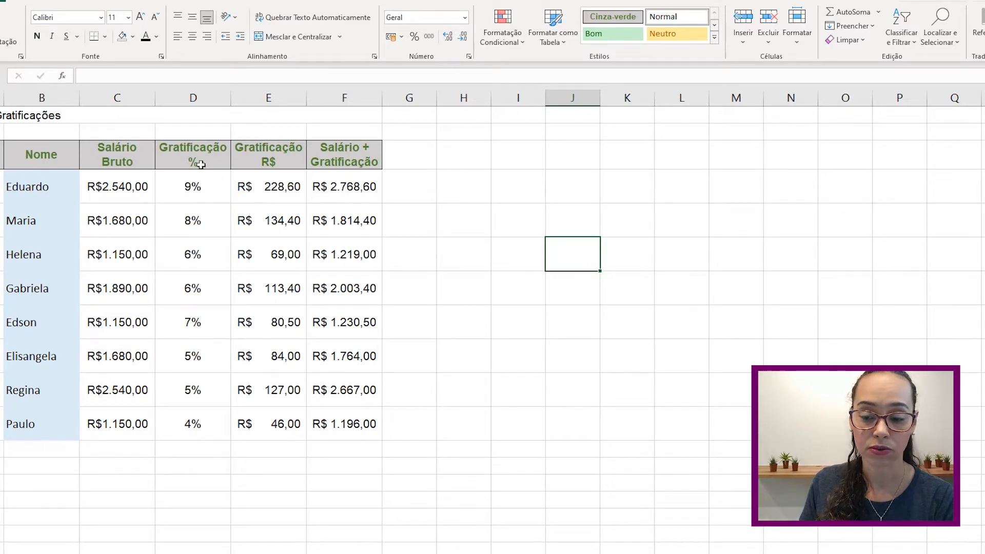
Step: Apply the custom Cinza-verde style to all the employee names in column B, starting at B4
{"action": "left_click", "coordinate": [57, 185]}
{"action": "key", "text": "ctrl+shift+Down"}
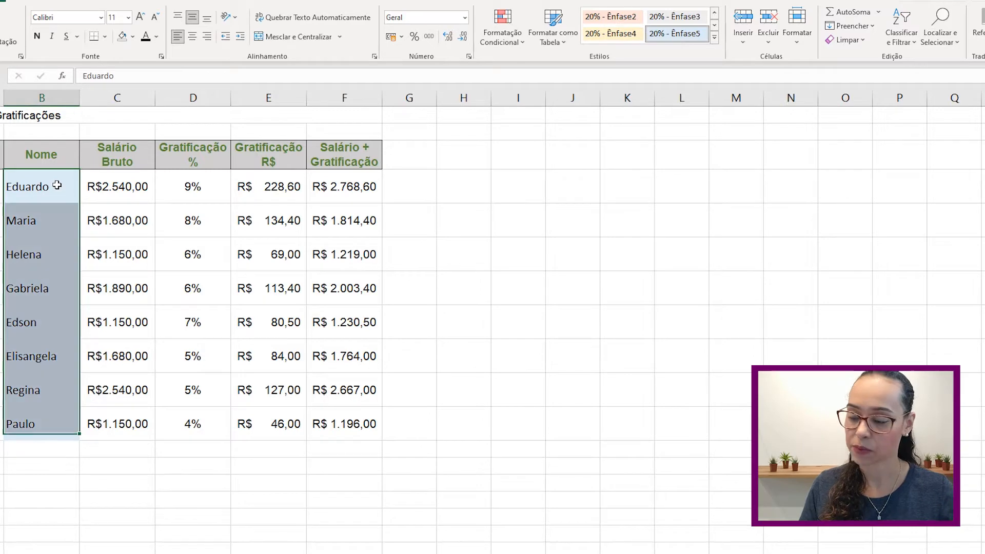
{"action": "left_click", "coordinate": [715, 37]}
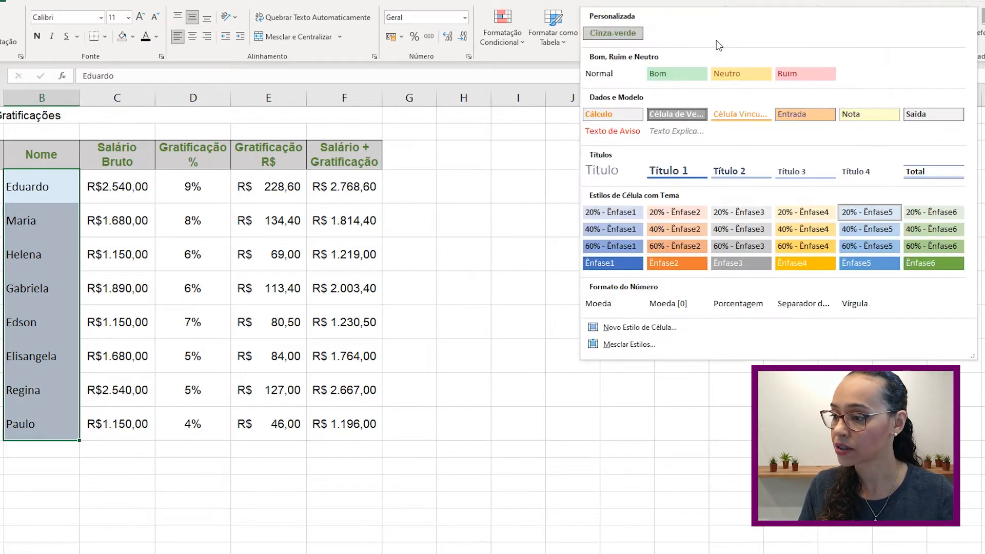
{"action": "left_click", "coordinate": [614, 34]}
{"action": "left_click", "coordinate": [37, 302]}
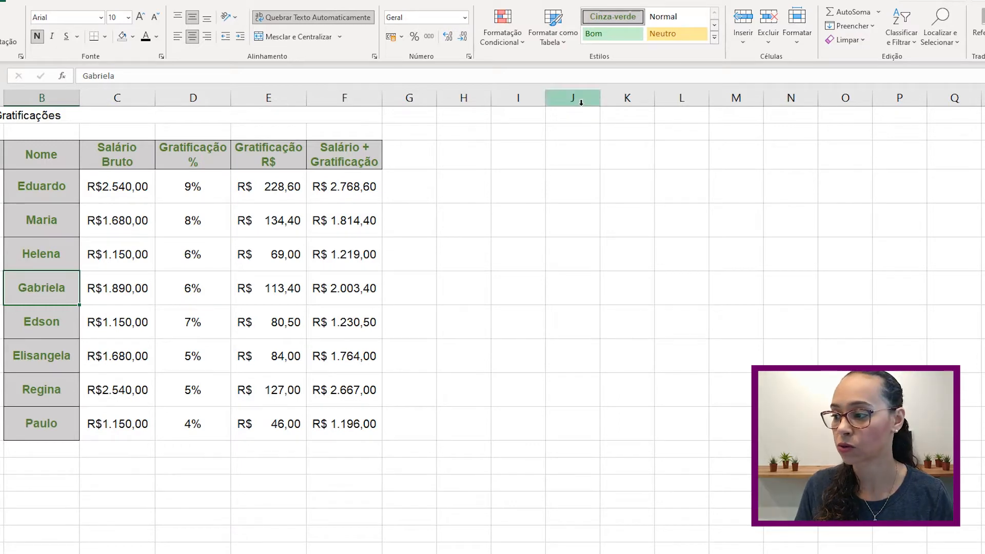
Step: Start a new cell style based on the empty cell H4 and name it Novo-Preto
{"action": "left_click", "coordinate": [440, 183]}
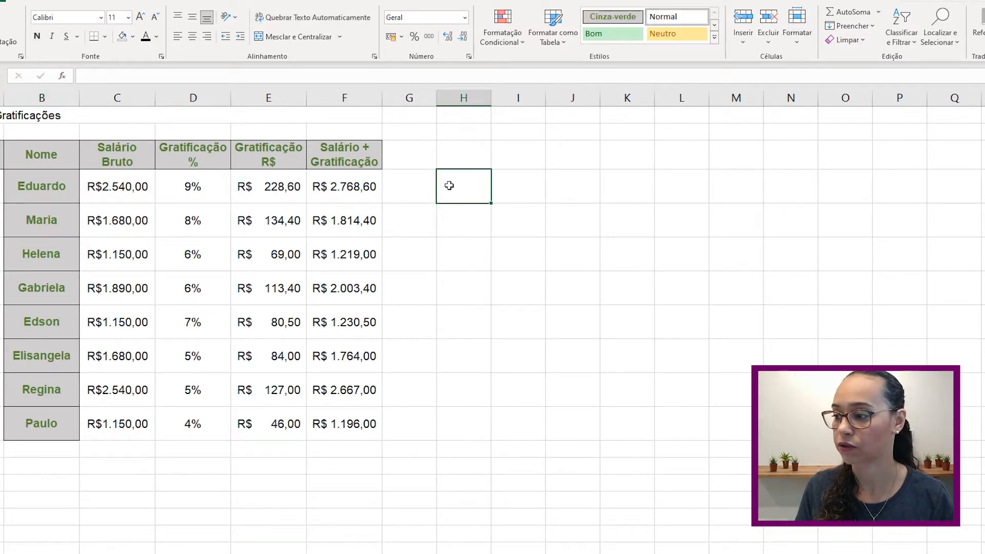
{"action": "left_click", "coordinate": [714, 37]}
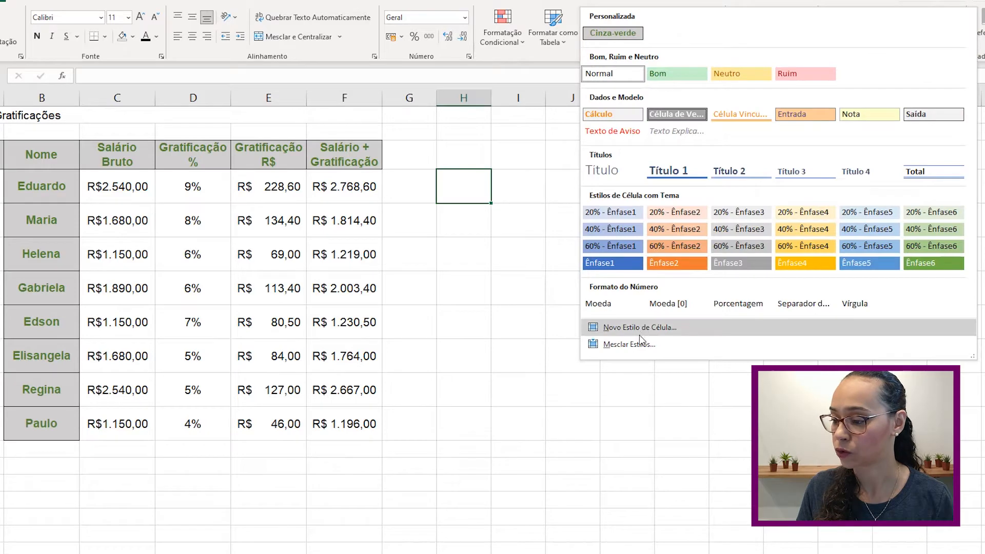
{"action": "left_click", "coordinate": [640, 328]}
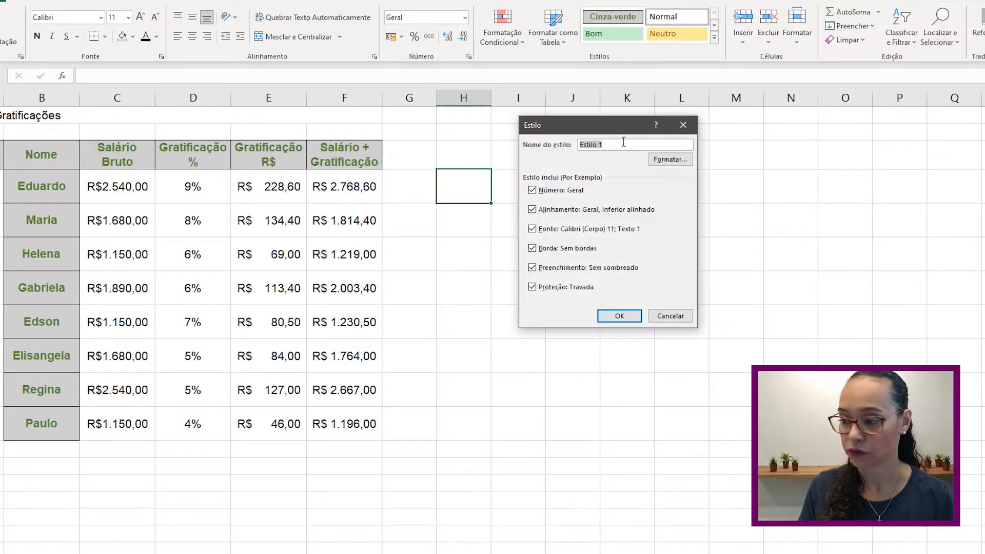
{"action": "type", "text": "Novo-Preto"}
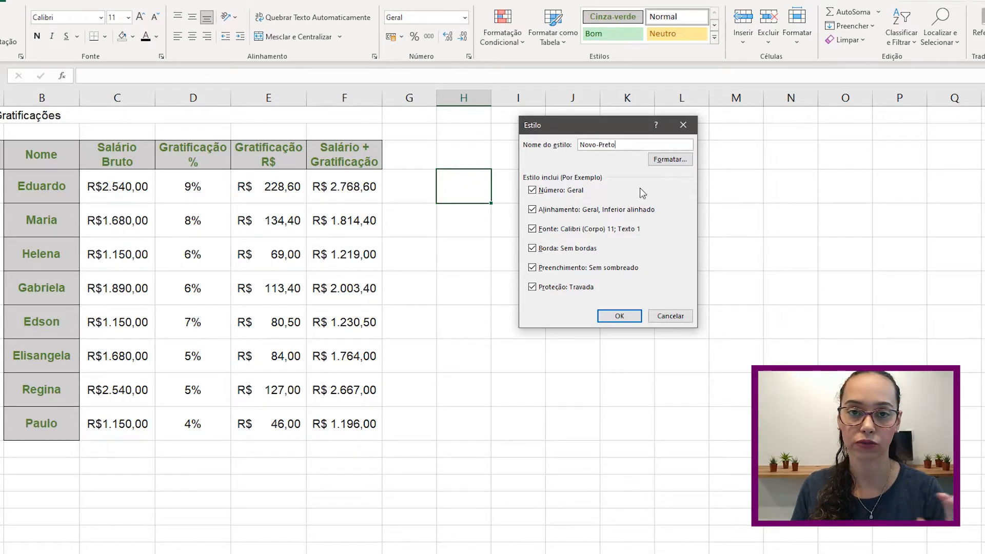
Step: Set the Novo-Preto style's fill to black and its font color to white
{"action": "left_click", "coordinate": [670, 159]}
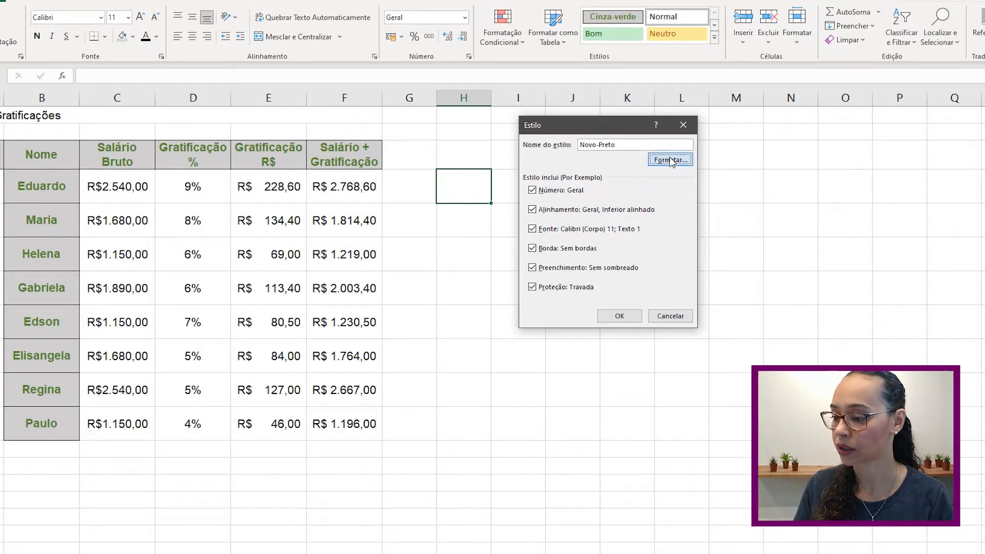
{"action": "left_click_drag", "start_coordinate": [590, 90], "coordinate": [644, 93]}
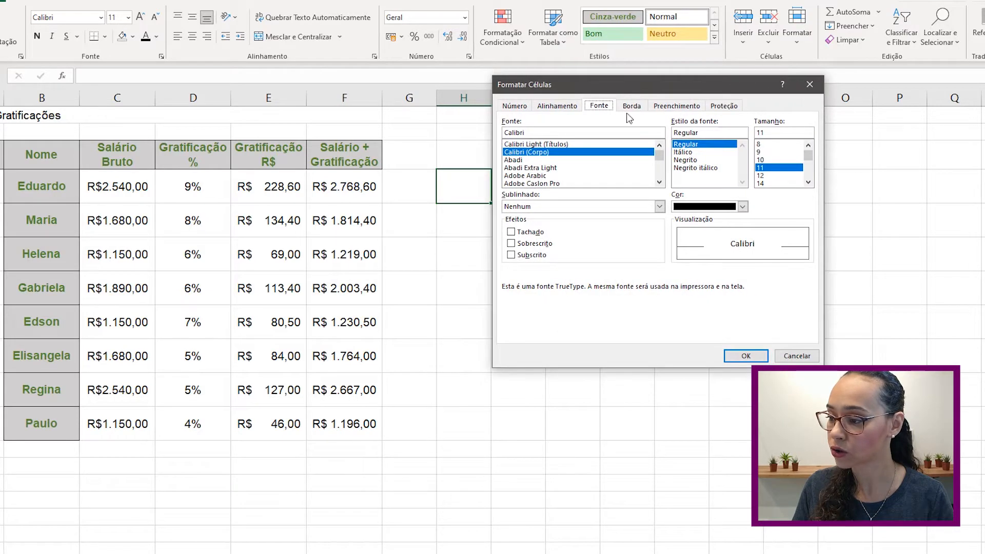
{"action": "left_click", "coordinate": [667, 108]}
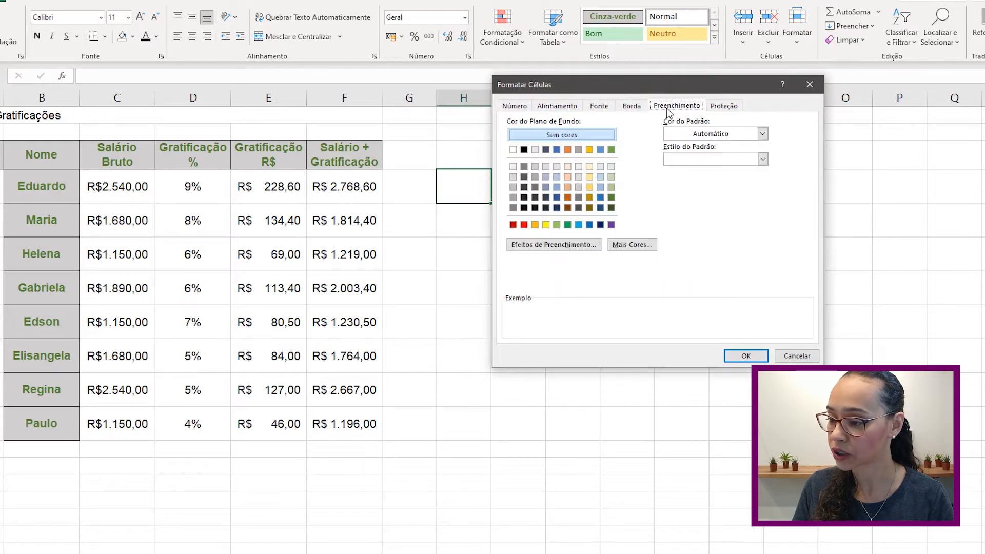
{"action": "left_click", "coordinate": [524, 149]}
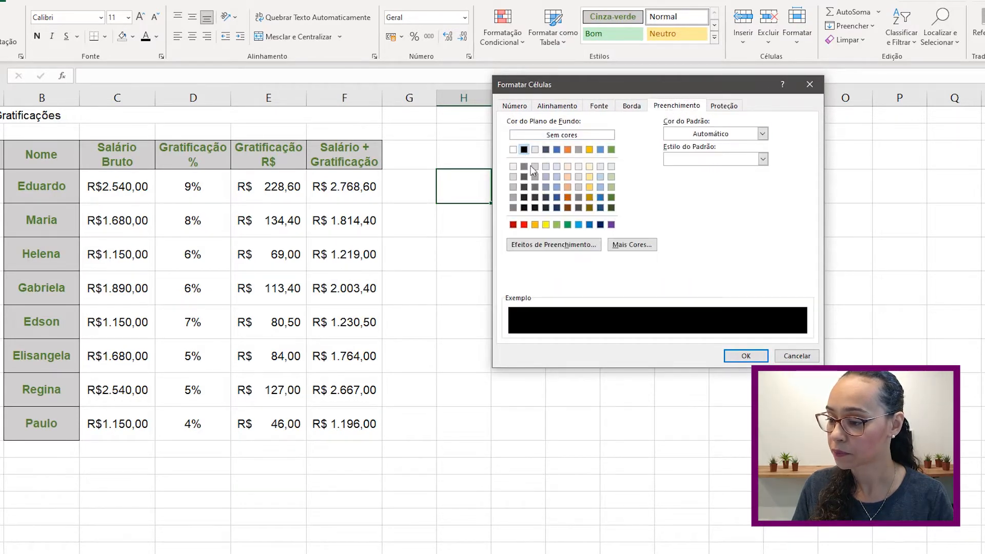
{"action": "left_click", "coordinate": [599, 105]}
{"action": "left_click", "coordinate": [742, 207]}
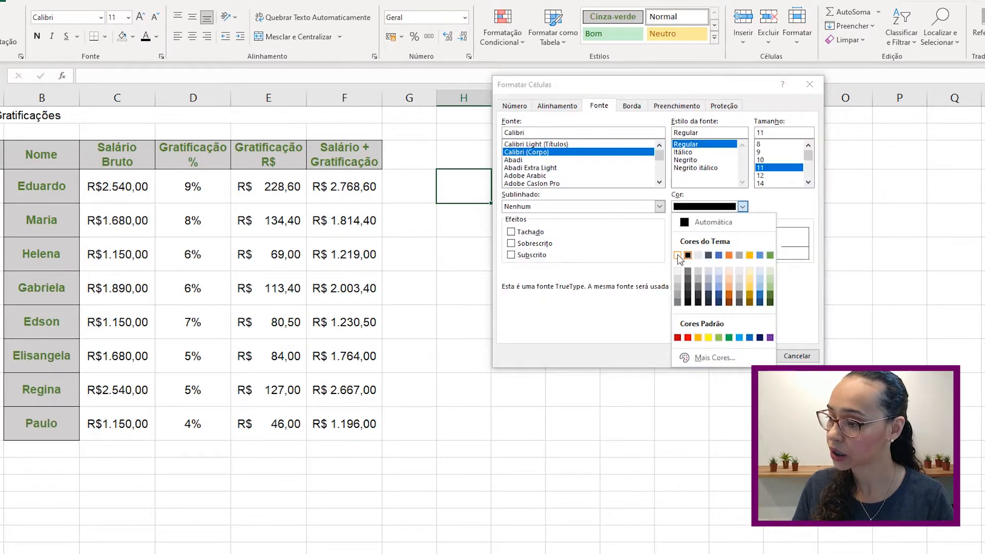
{"action": "left_click", "coordinate": [678, 256]}
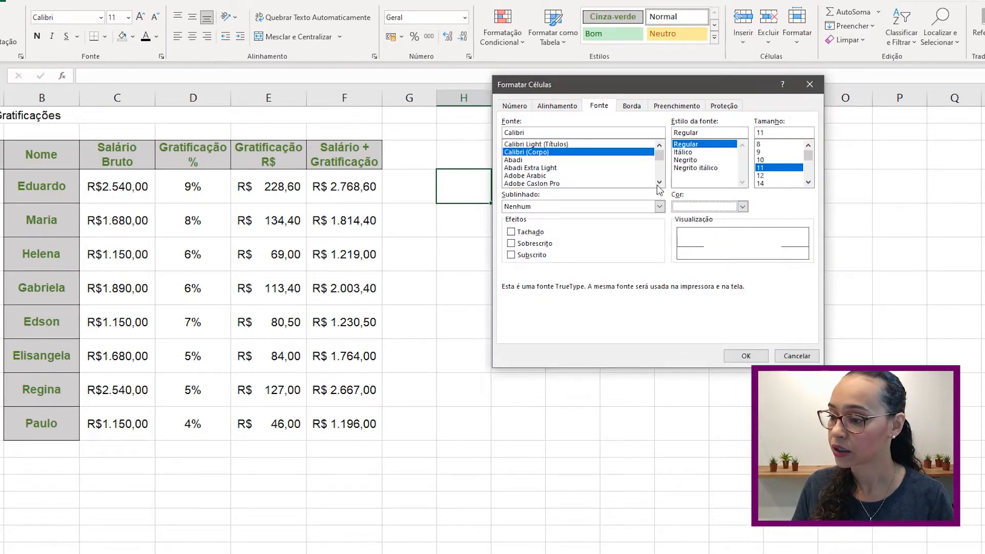
Step: Set the Novo-Preto style's font to Times New Roman, Negrito, size 14
{"action": "double_click", "coordinate": [550, 132]}
{"action": "key", "text": "BackSpace"}
{"action": "mouse_move", "coordinate": [660, 155]}
{"action": "left_mouse_down"}
{"action": "mouse_move", "coordinate": [672, 179]}
{"action": "mouse_move", "coordinate": [667, 162]}
{"action": "left_mouse_up"}
{"action": "double_click", "coordinate": [561, 171]}
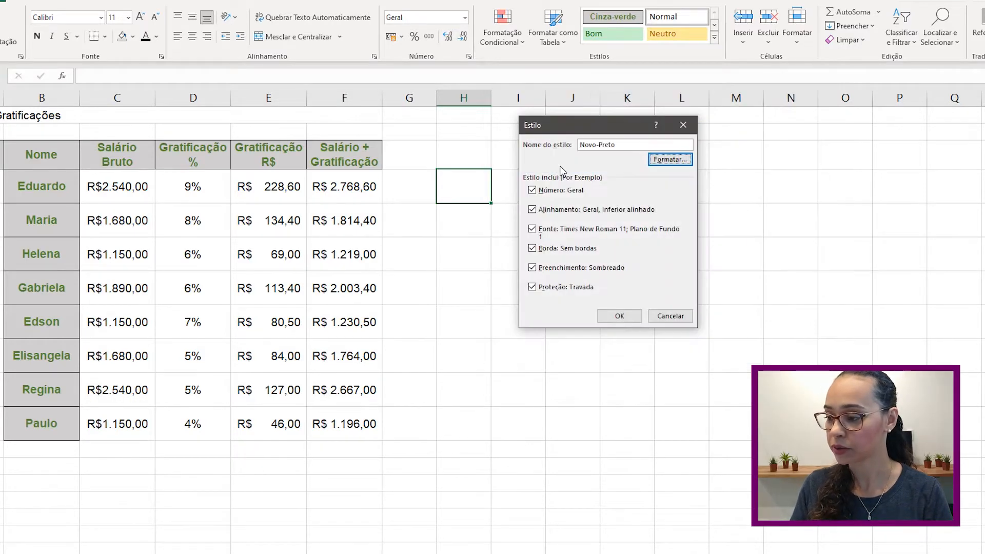
{"action": "left_click", "coordinate": [670, 159]}
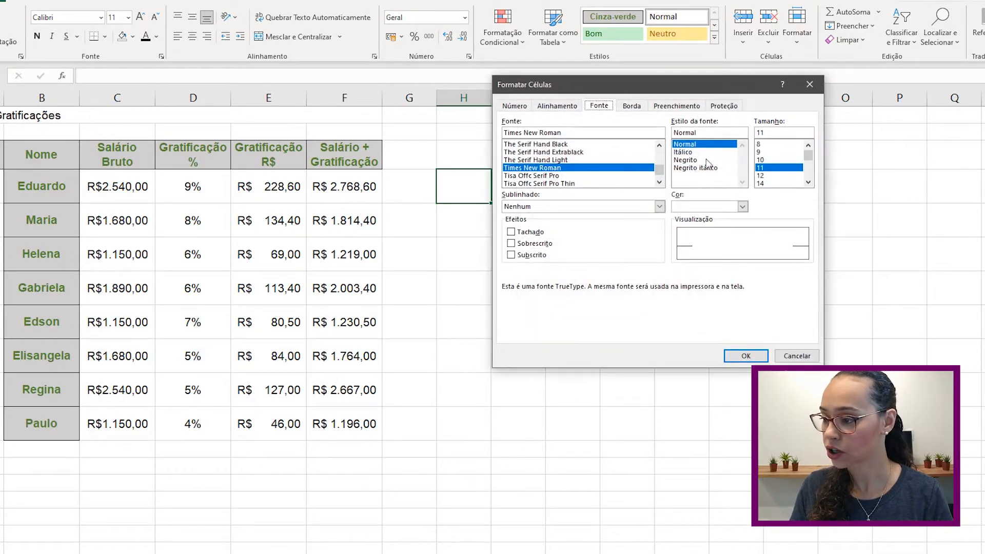
{"action": "left_click", "coordinate": [691, 161]}
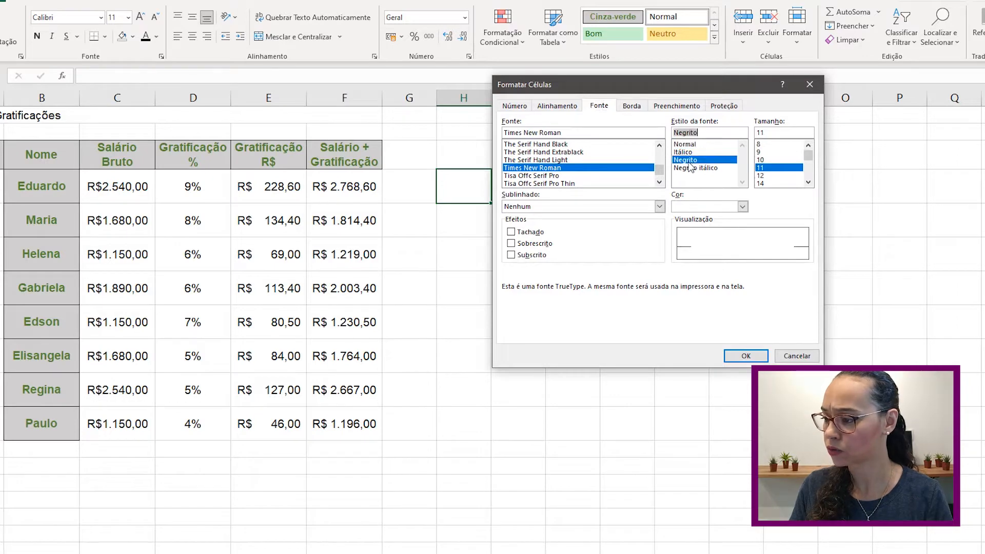
{"action": "left_click", "coordinate": [764, 183]}
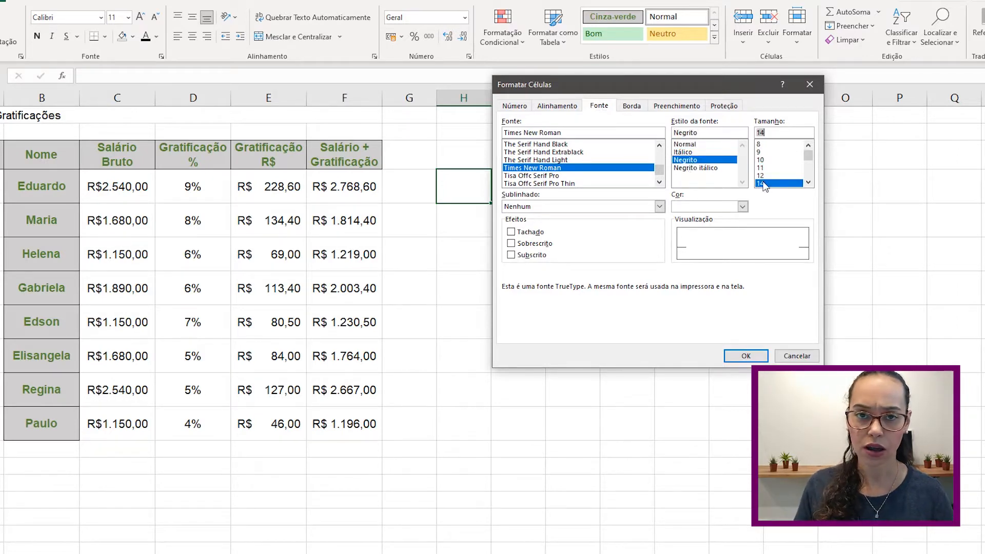
Step: Give the Novo-Preto style the Contábil number format with two decimals and the R$ symbol, and save the style
{"action": "left_click", "coordinate": [515, 106]}
{"action": "left_click", "coordinate": [527, 156]}
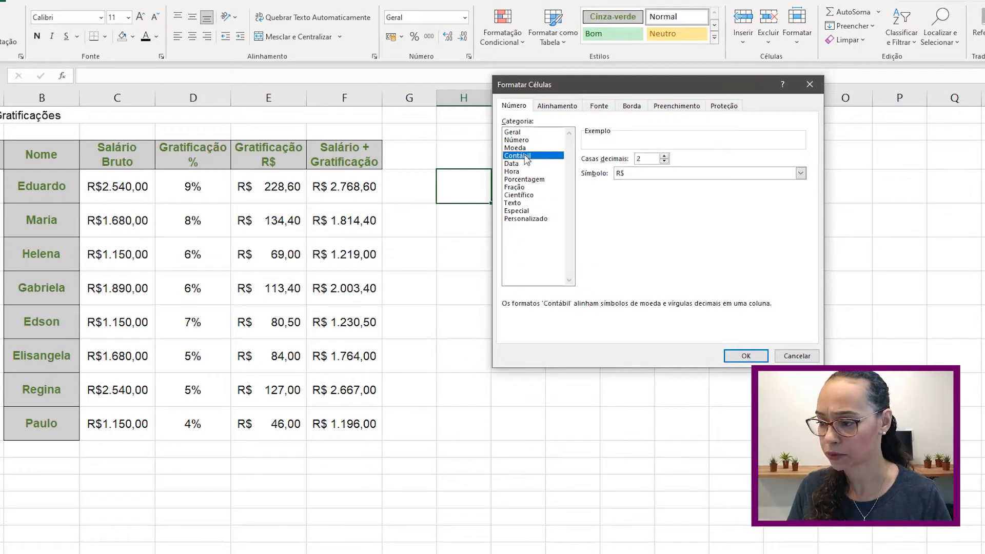
{"action": "left_click", "coordinate": [746, 356]}
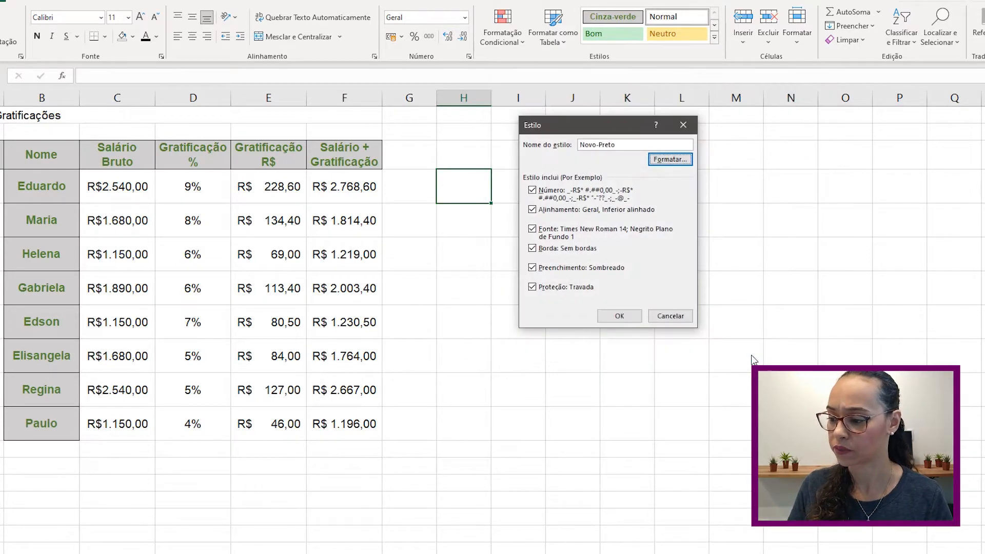
{"action": "left_click", "coordinate": [619, 316]}
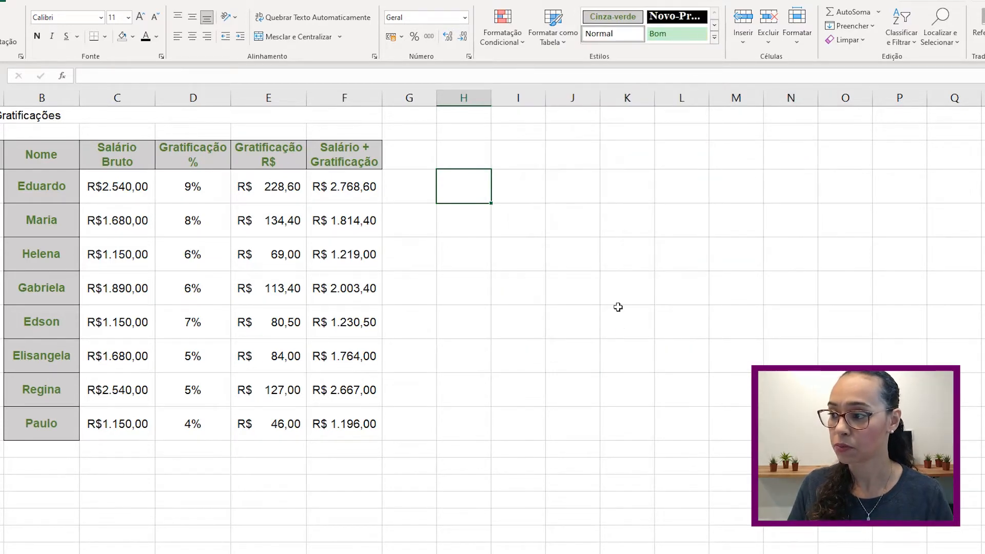
Step: Enter 25 in cell H4 and apply the custom Novo-Preto style to it
{"action": "left_click", "coordinate": [714, 37]}
{"action": "key", "text": "Escape"}
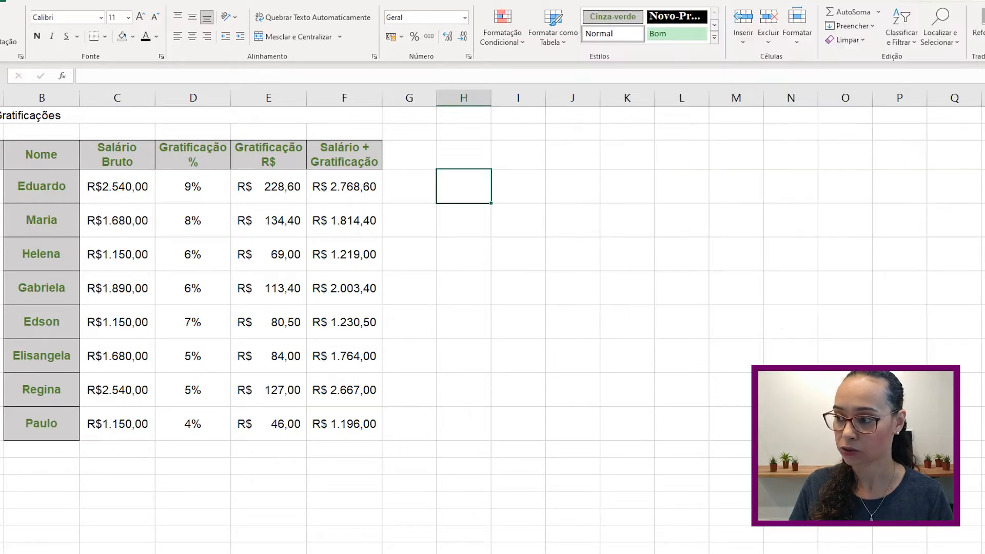
{"action": "type", "text": "25"}
{"action": "key", "text": "Return"}
{"action": "left_click", "coordinate": [476, 181]}
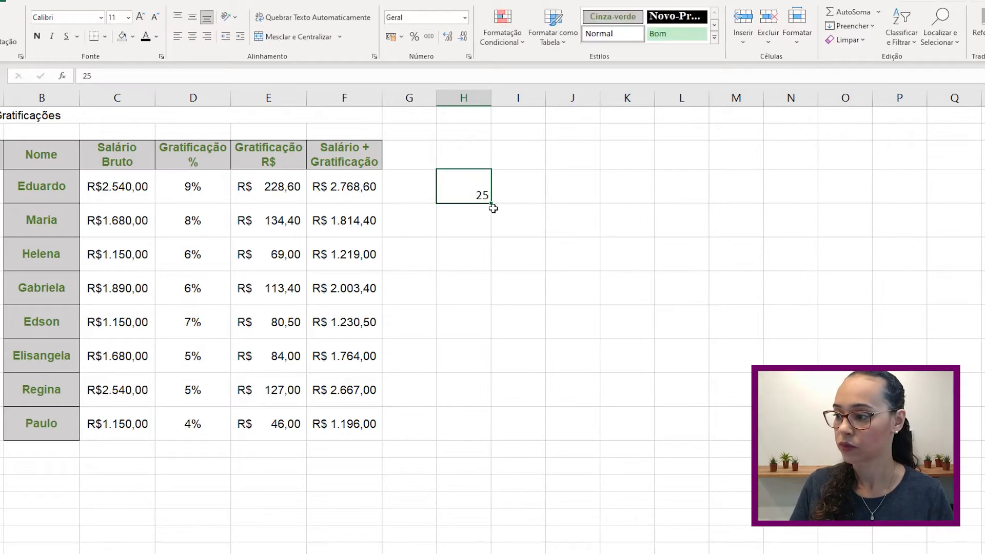
{"action": "left_click", "coordinate": [714, 39]}
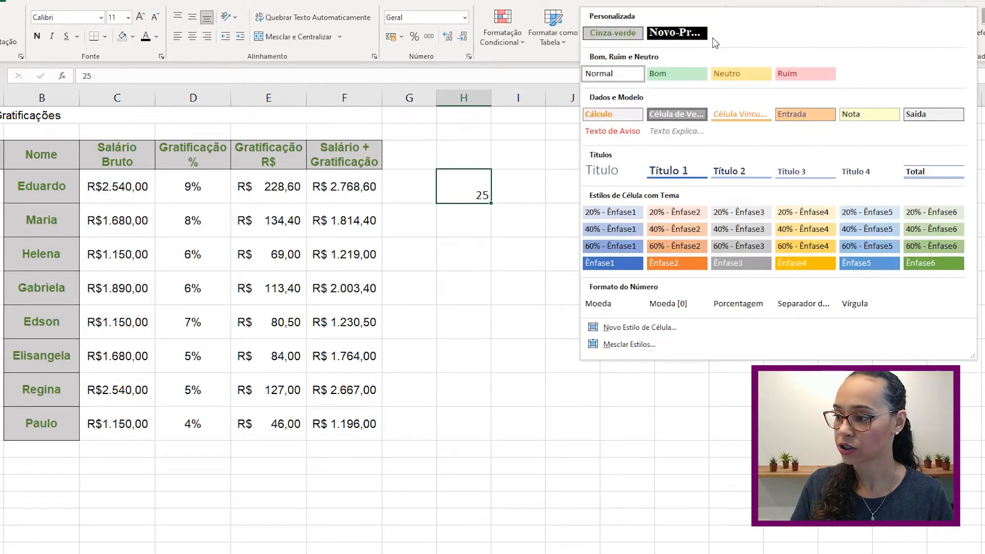
{"action": "left_click", "coordinate": [686, 33]}
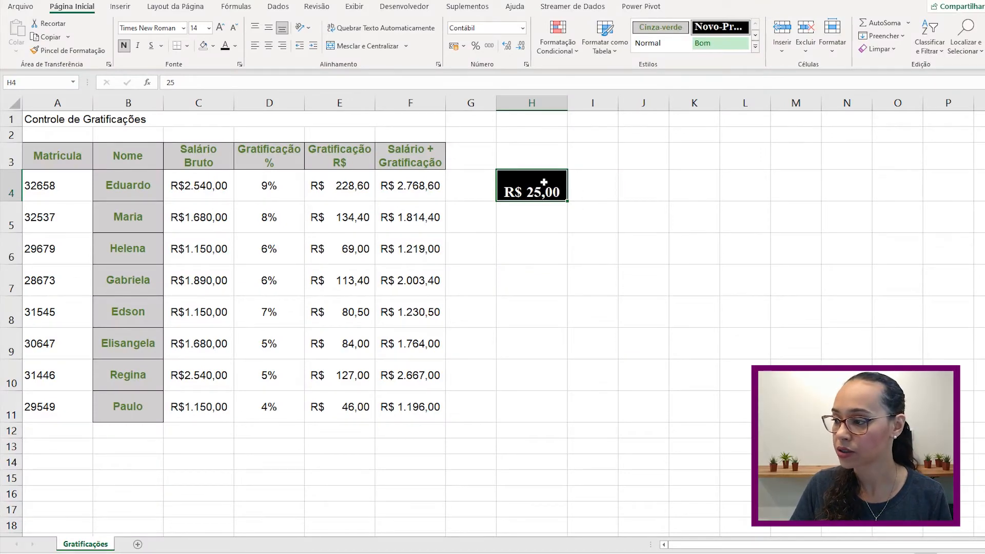
Step: Clear both the contents and the formatting of cell H4
{"action": "left_click", "coordinate": [898, 50]}
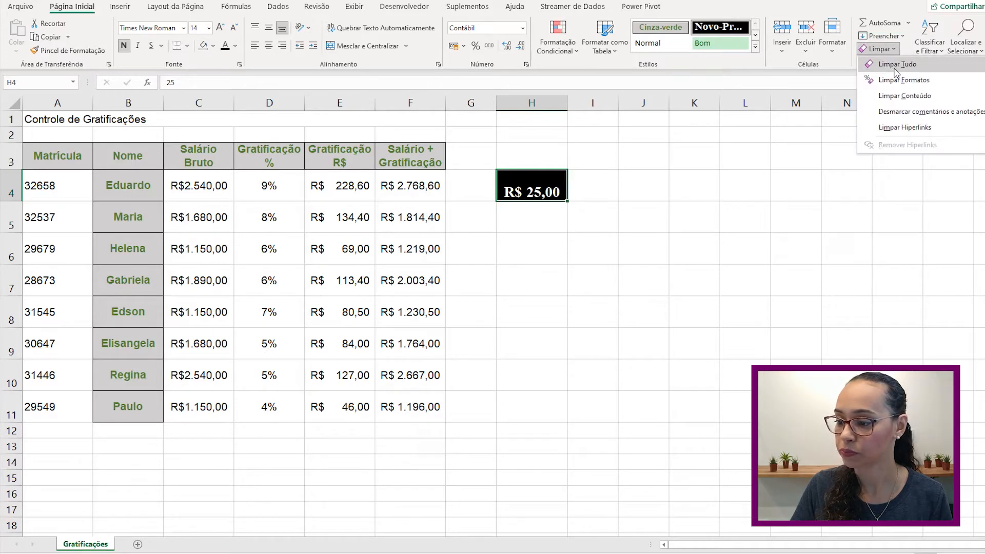
{"action": "left_click", "coordinate": [872, 63]}
{"action": "left_click", "coordinate": [293, 261]}
Step: Clear only the formatting of the employee names in B4:B11
{"action": "left_click_drag", "start_coordinate": [126, 191], "coordinate": [126, 410]}
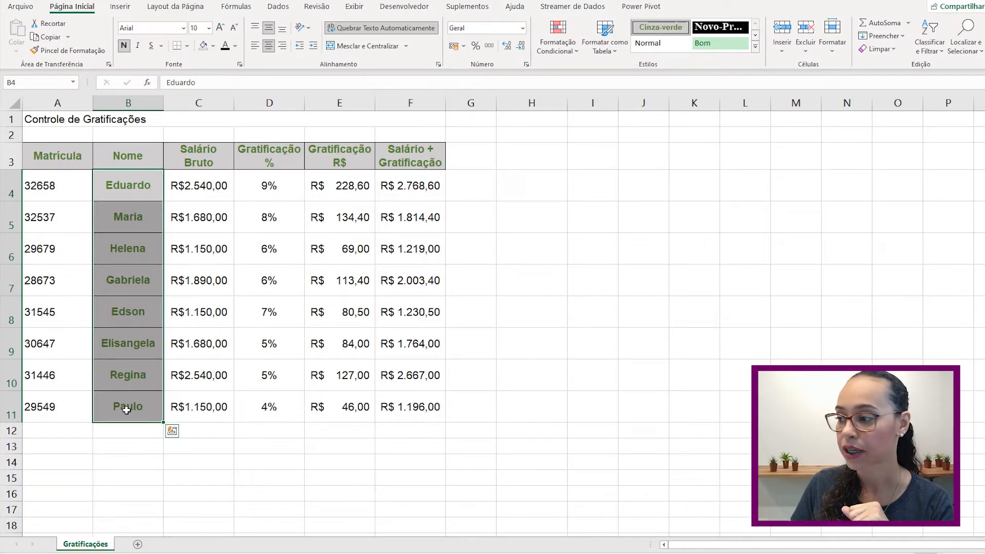
{"action": "left_click", "coordinate": [897, 52]}
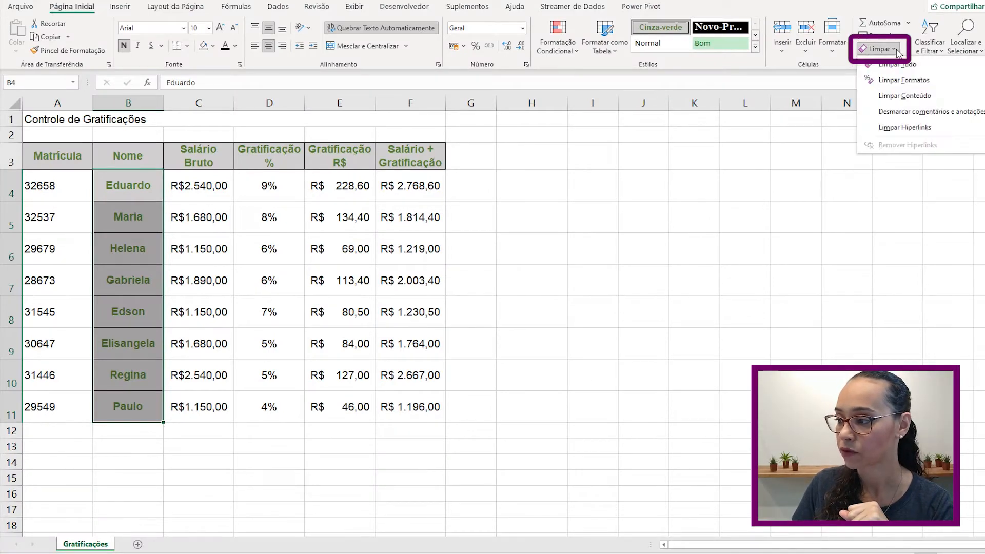
{"action": "left_click", "coordinate": [875, 81]}
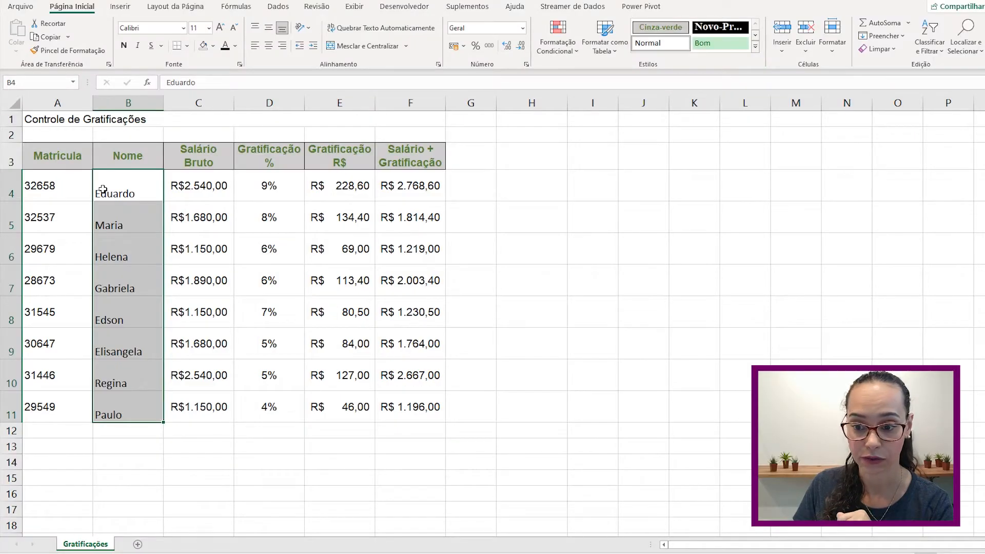
Step: Copy the formatting of cell A4 onto the employee names in B4:B11 with the format painter
{"action": "left_click", "coordinate": [61, 190]}
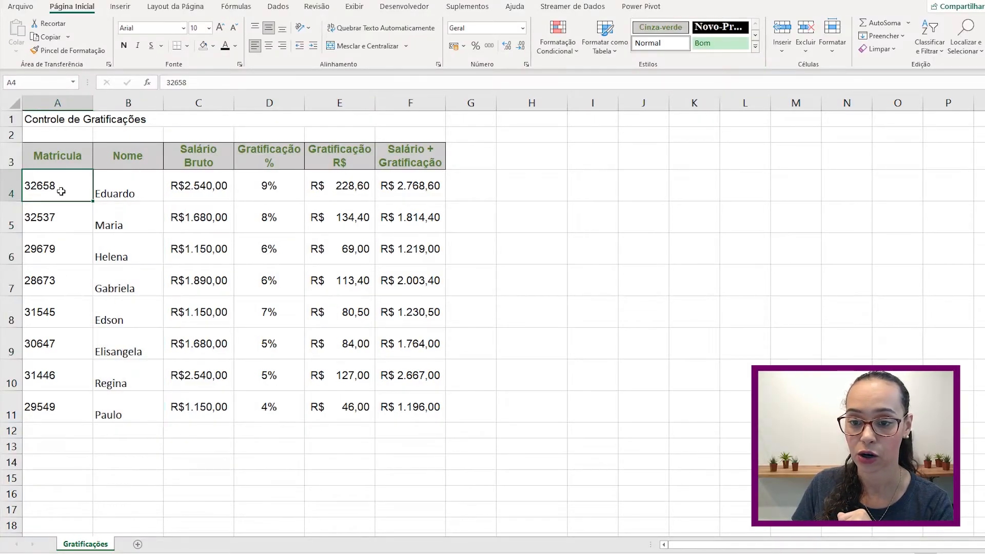
{"action": "left_click", "coordinate": [92, 53]}
{"action": "left_click_drag", "start_coordinate": [130, 185], "coordinate": [135, 406]}
{"action": "left_click", "coordinate": [344, 315]}
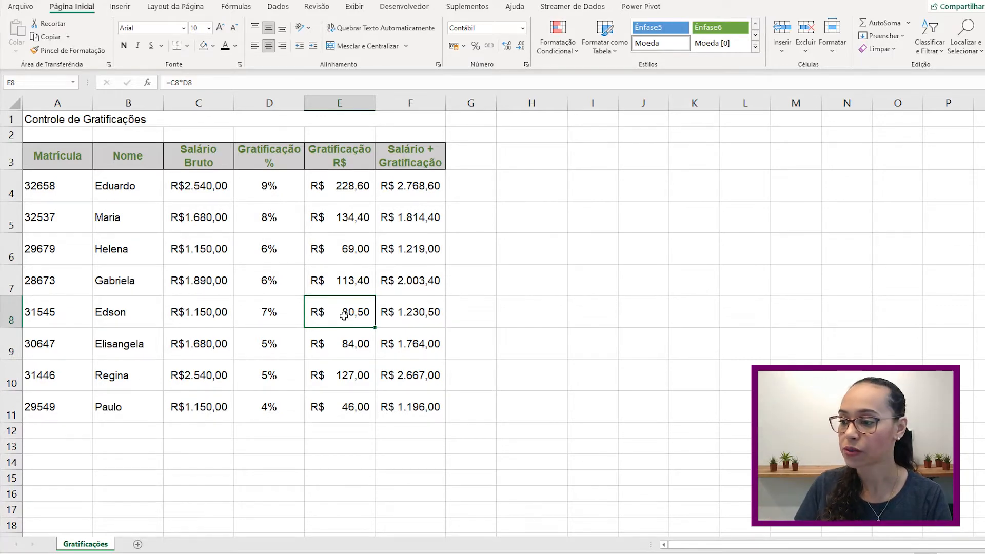
Step: Try formatting A3:F11 as a table with the style Azul, Estilo de Tabela Média 16 and without the headers option, and undo it
{"action": "left_click", "coordinate": [603, 48]}
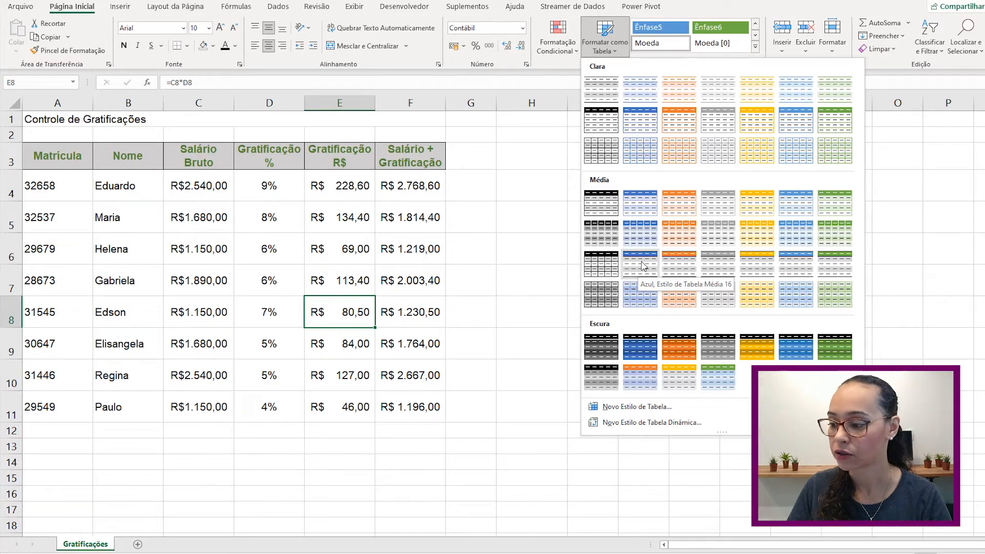
{"action": "left_click", "coordinate": [642, 265]}
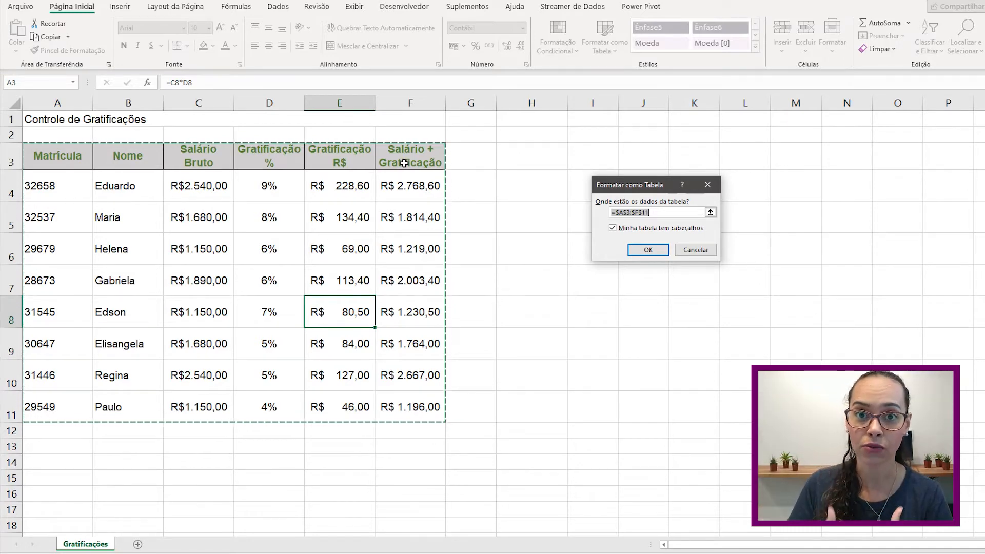
{"action": "left_click", "coordinate": [614, 229]}
{"action": "left_click", "coordinate": [648, 250]}
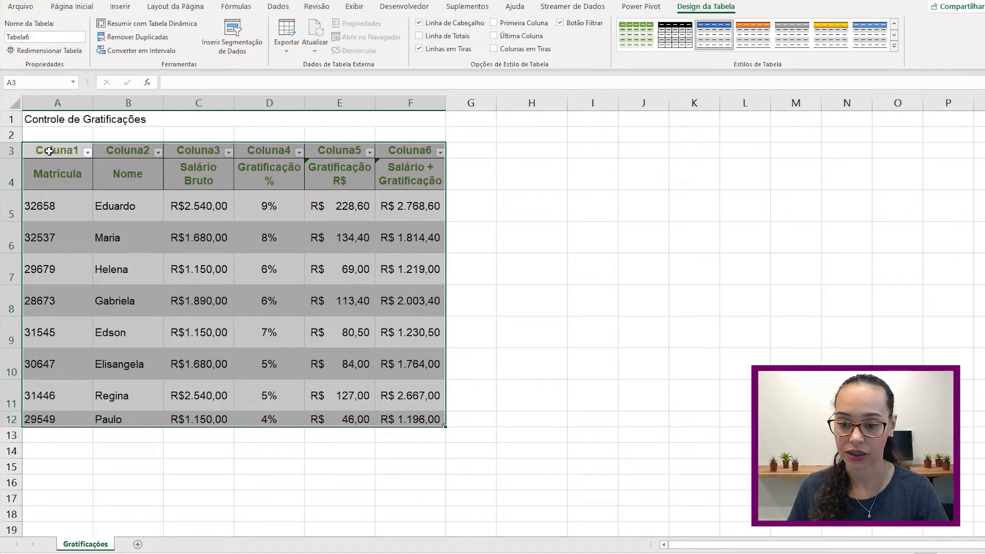
{"action": "key", "text": "ctrl+z"}
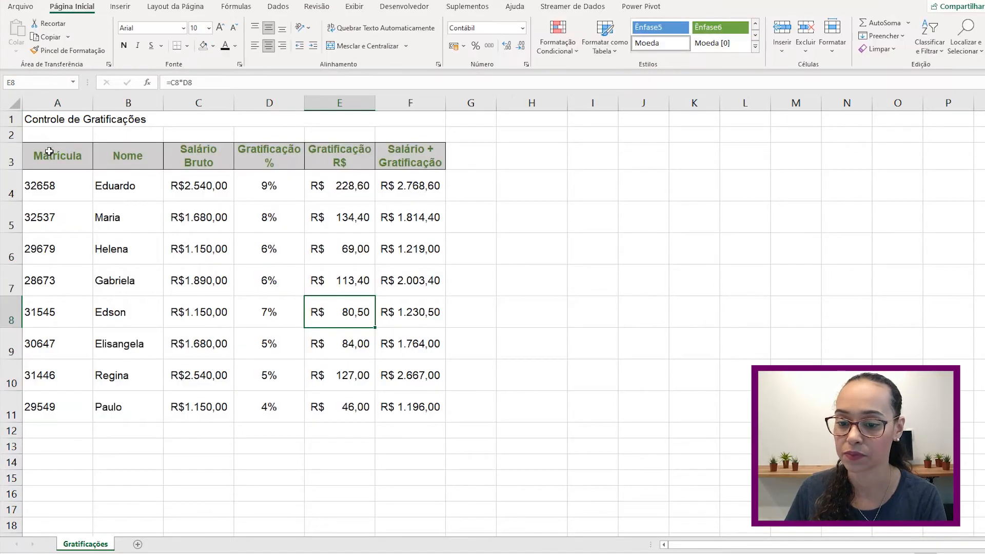
Step: Format A3:F11 as a table with headers using the style Azul, Estilo de Tabela Média 16
{"action": "left_click", "coordinate": [609, 51]}
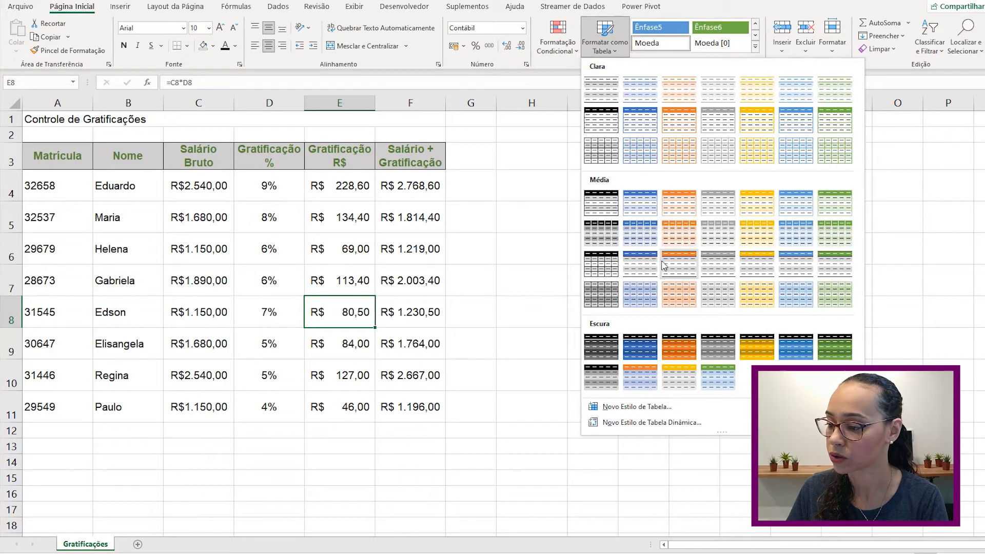
{"action": "left_click", "coordinate": [645, 266]}
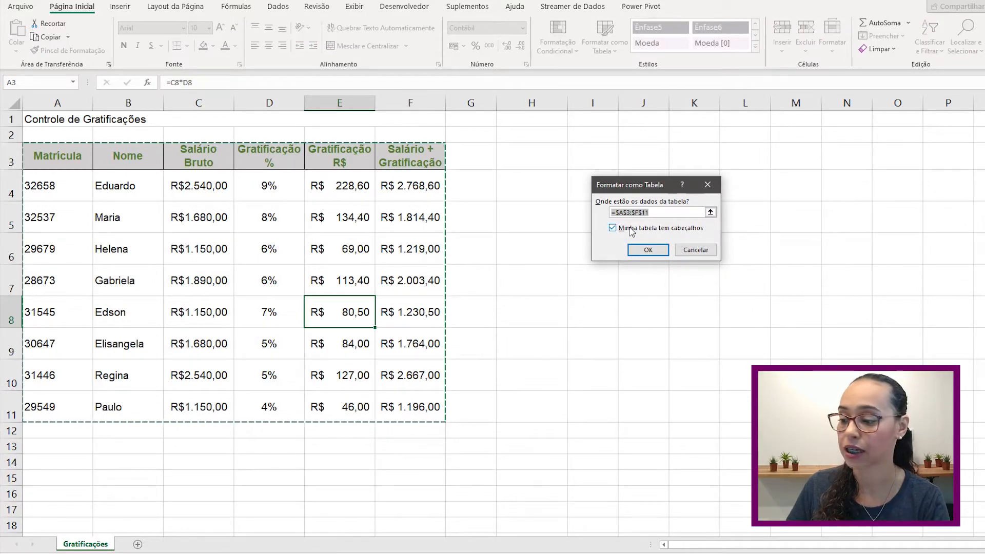
{"action": "left_click", "coordinate": [642, 247]}
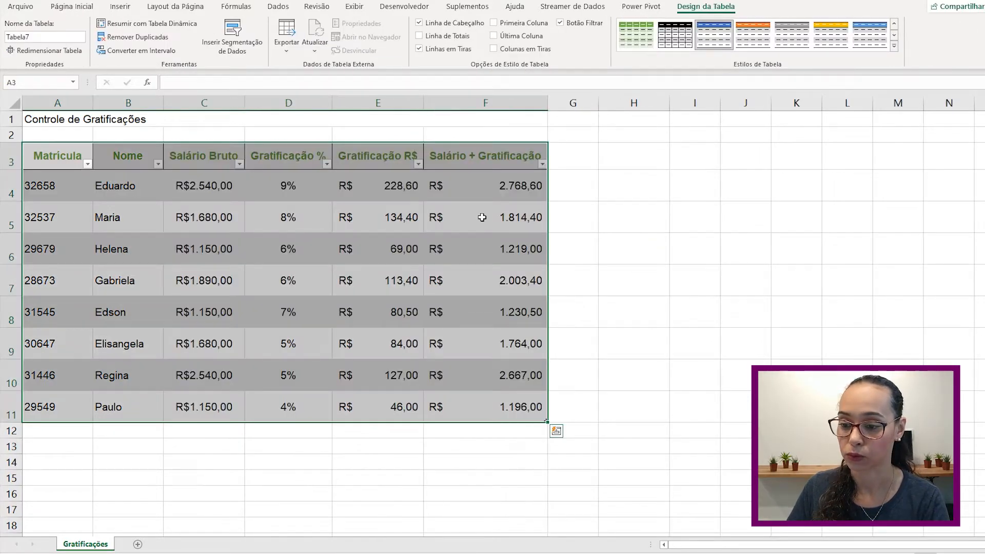
{"action": "left_click", "coordinate": [455, 246]}
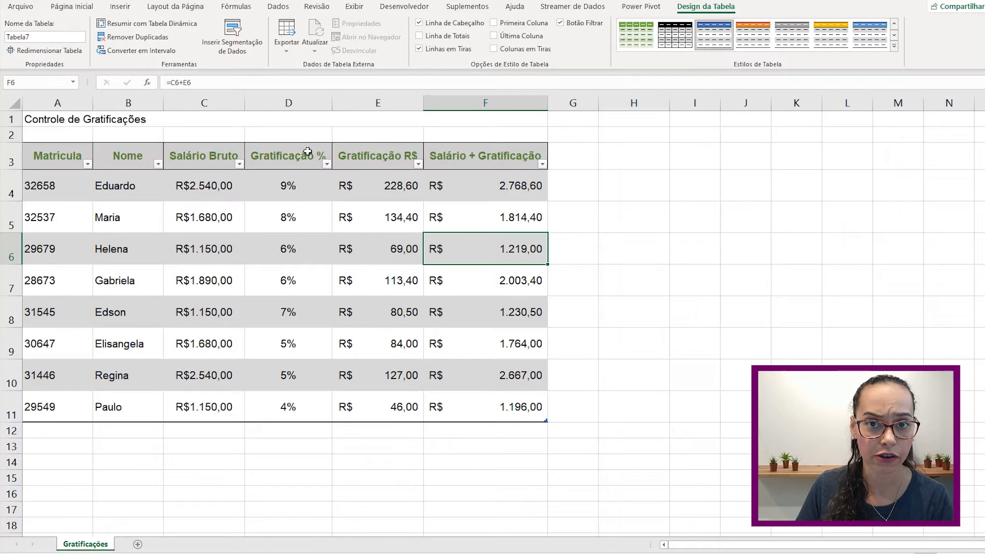
Step: Clear only the formatting of the table's header row A3:F3
{"action": "left_click", "coordinate": [452, 157]}
{"action": "key", "text": "shift+space"}
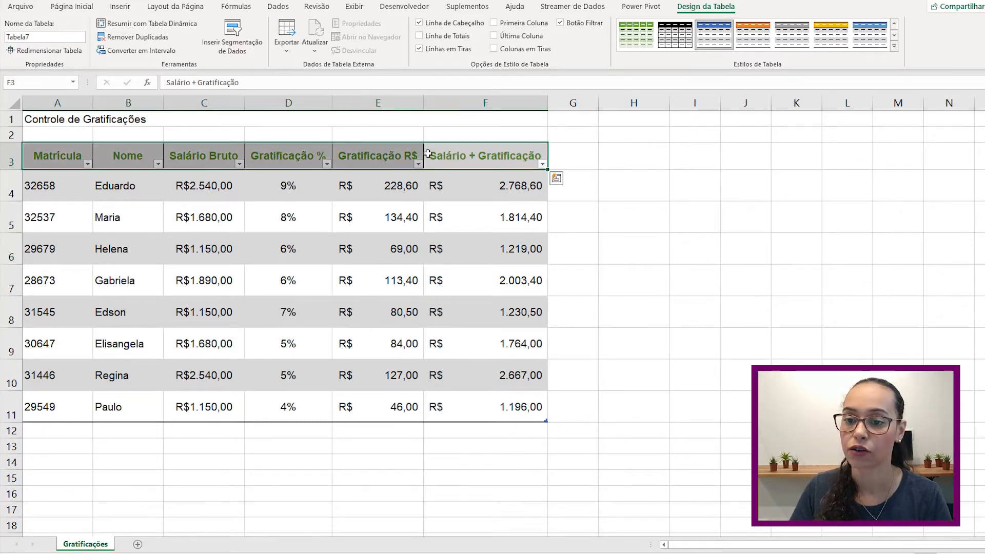
{"action": "left_click", "coordinate": [84, 7]}
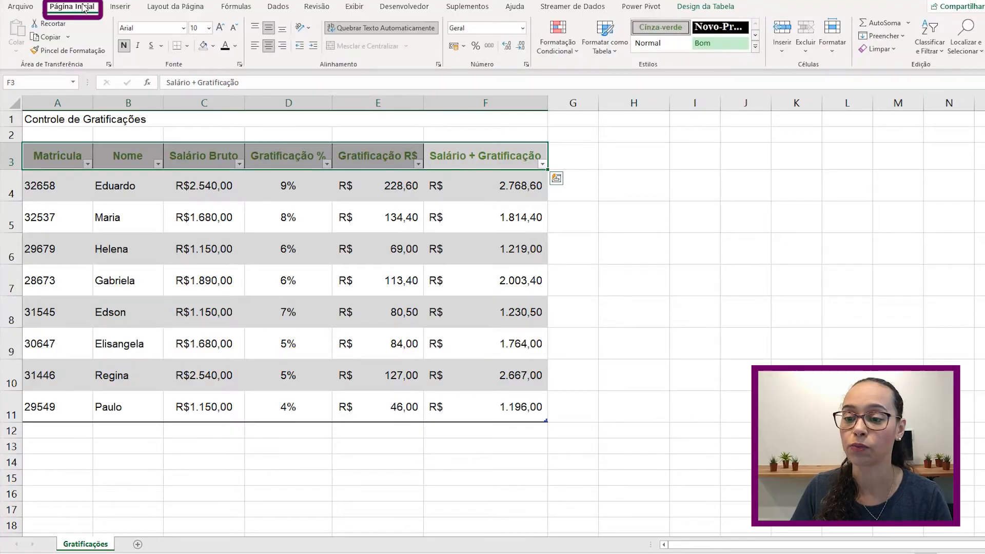
{"action": "left_click", "coordinate": [895, 50]}
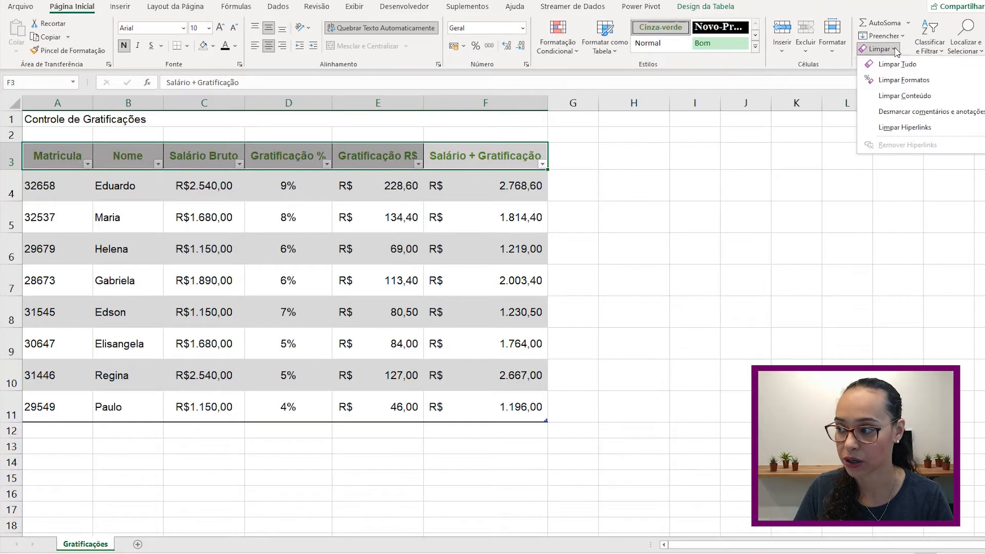
{"action": "left_click", "coordinate": [895, 80]}
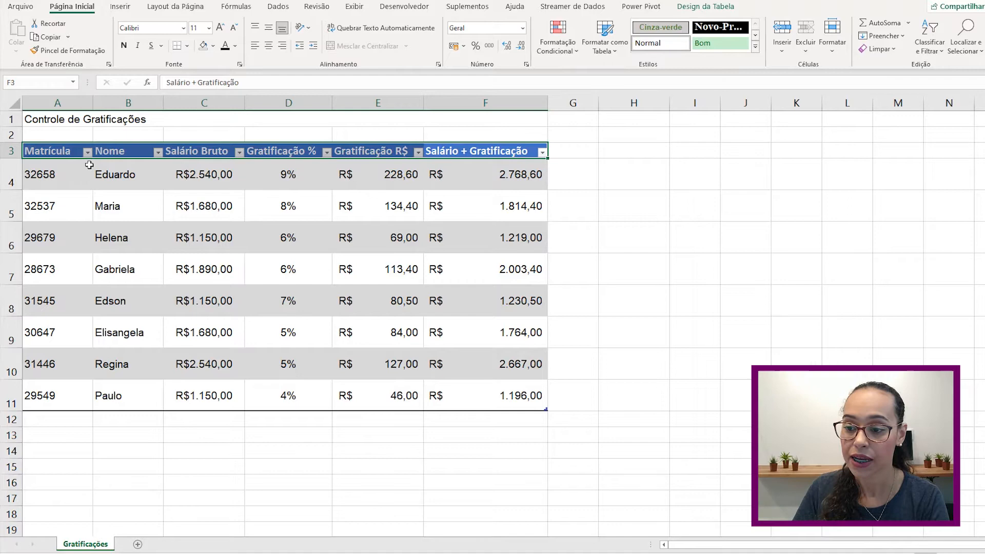
{"action": "left_click", "coordinate": [229, 191]}
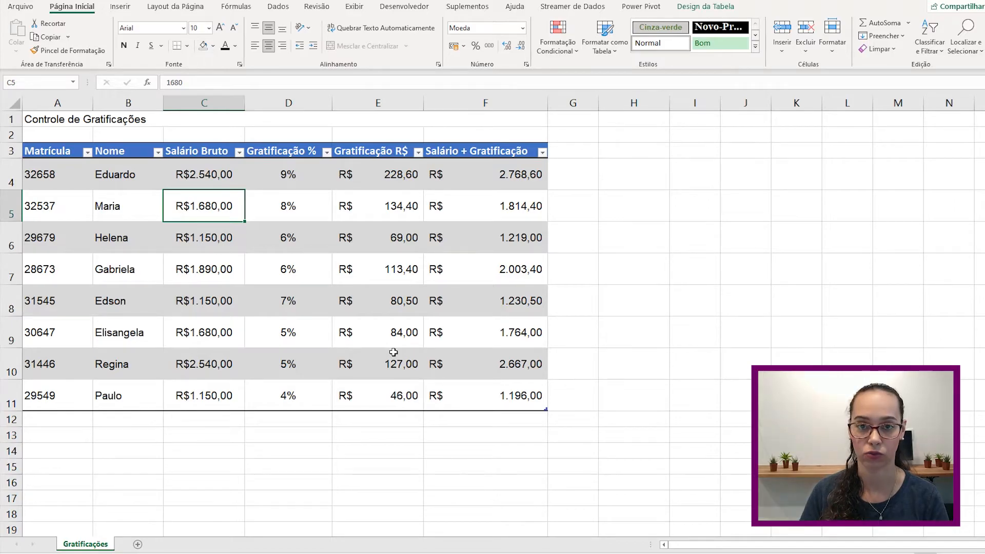
Step: Apply the Contábil number format to the salary and bonus amounts in C4:C11 and E4:F11
{"action": "left_click", "coordinate": [458, 388]}
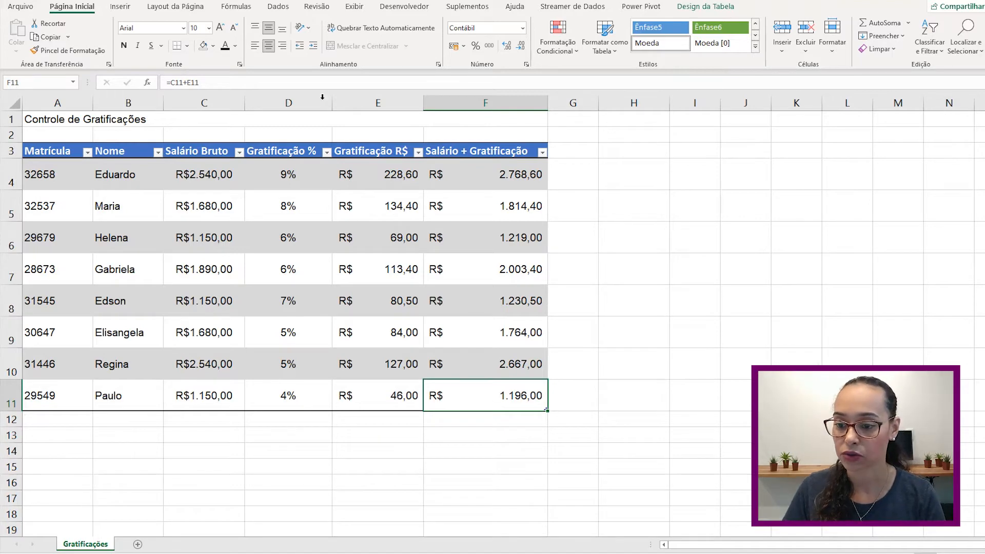
{"action": "left_click_drag", "start_coordinate": [222, 179], "coordinate": [224, 394]}
{"action": "left_click_drag", "start_coordinate": [380, 177], "coordinate": [462, 396]}
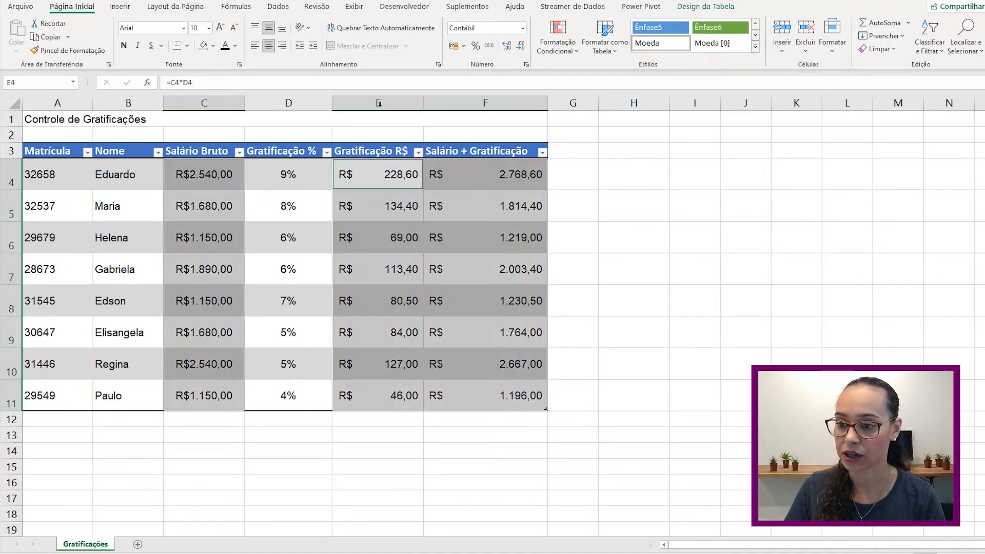
{"action": "left_click", "coordinate": [523, 28]}
{"action": "left_click", "coordinate": [495, 133]}
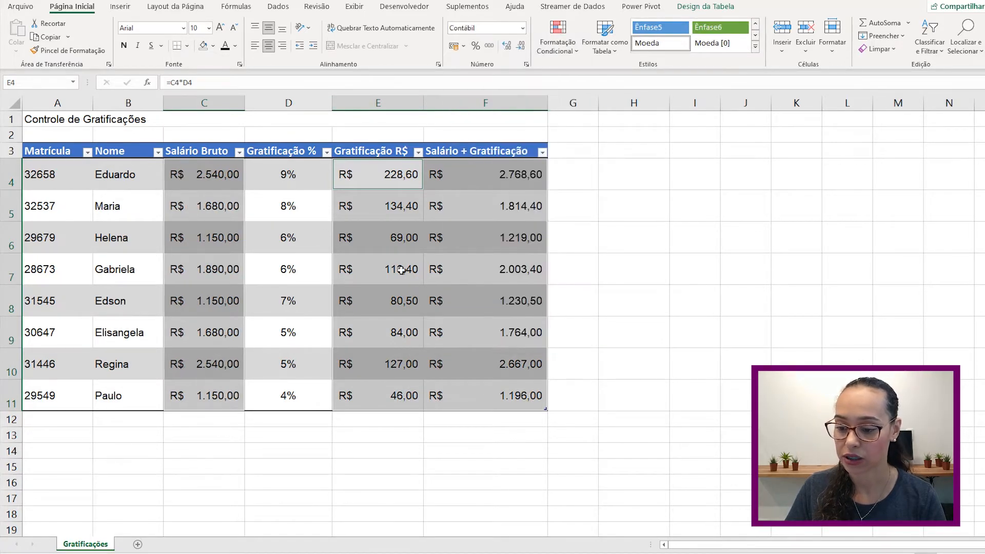
{"action": "left_click", "coordinate": [177, 397]}
Step: Add a new row to the table by entering an employee registration number in A12
{"action": "left_click", "coordinate": [70, 400]}
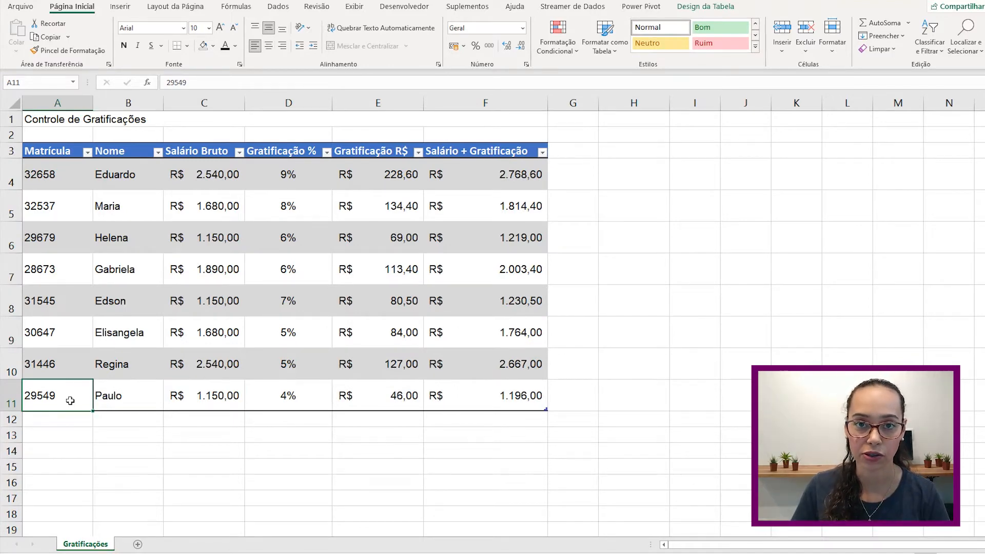
{"action": "key", "text": "Down"}
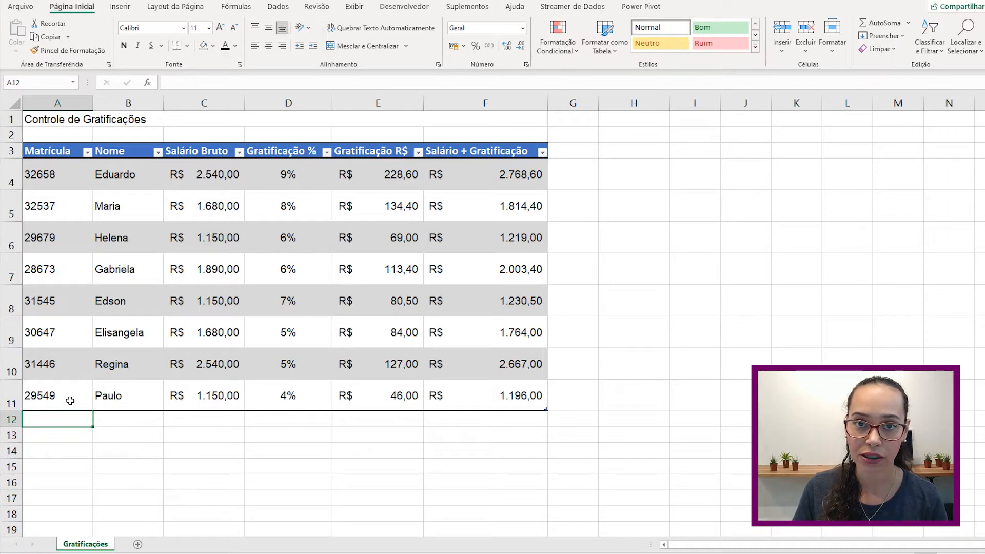
{"action": "type", "text": "36598"}
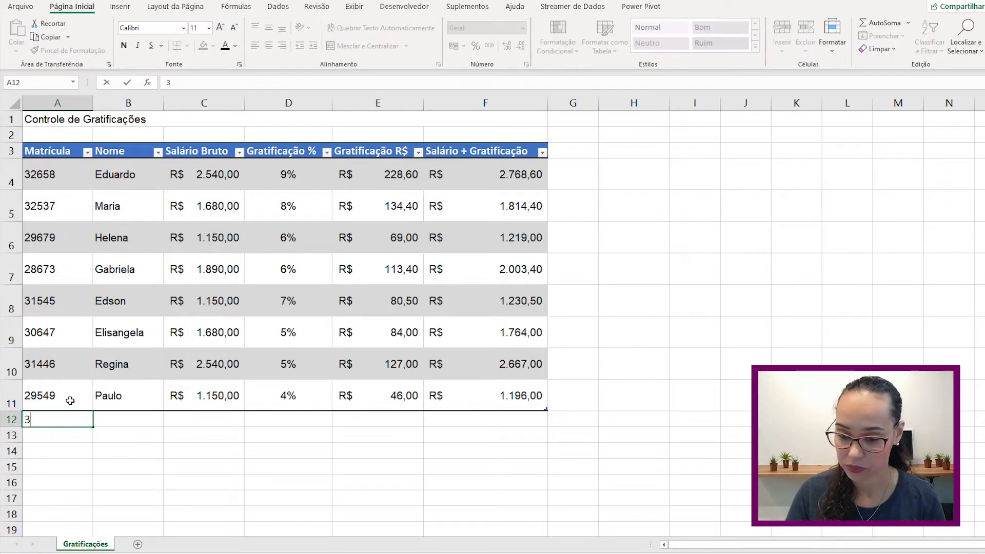
{"action": "key", "text": "Return"}
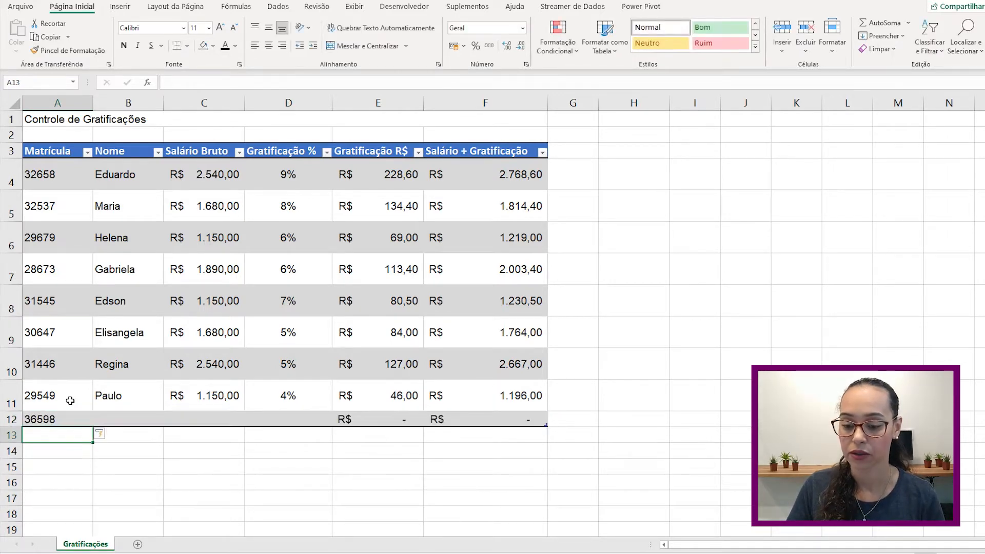
Step: Complete row 12 with the employee's name, a Salário Bruto of 2540 and a Gratificação % of 5%
{"action": "left_click", "coordinate": [112, 418]}
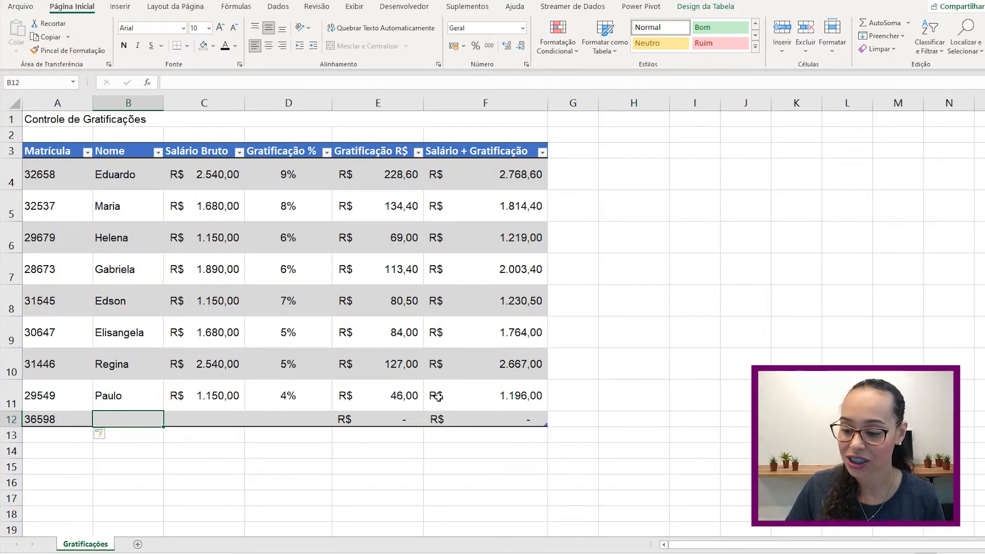
{"action": "left_click", "coordinate": [376, 419]}
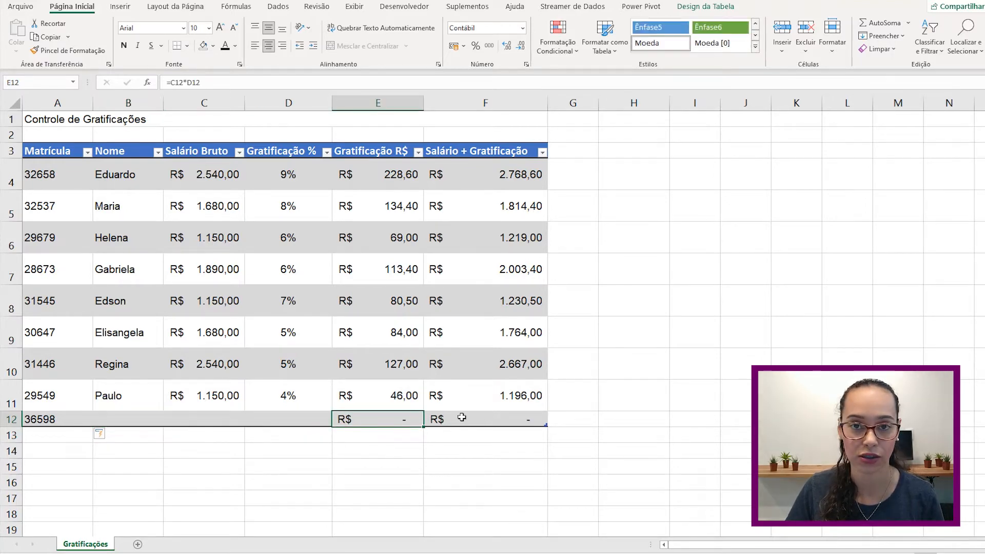
{"action": "left_click", "coordinate": [459, 416]}
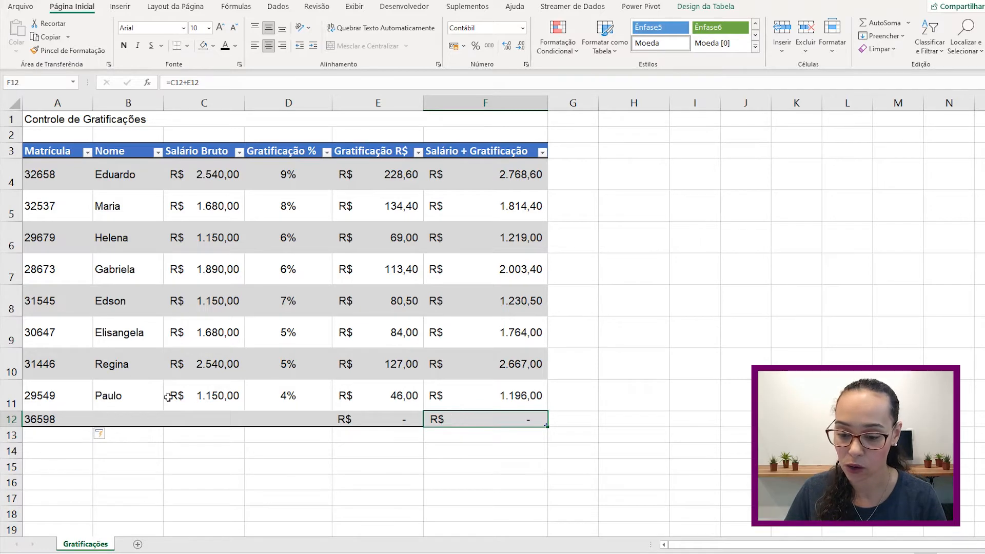
{"action": "left_click", "coordinate": [144, 417]}
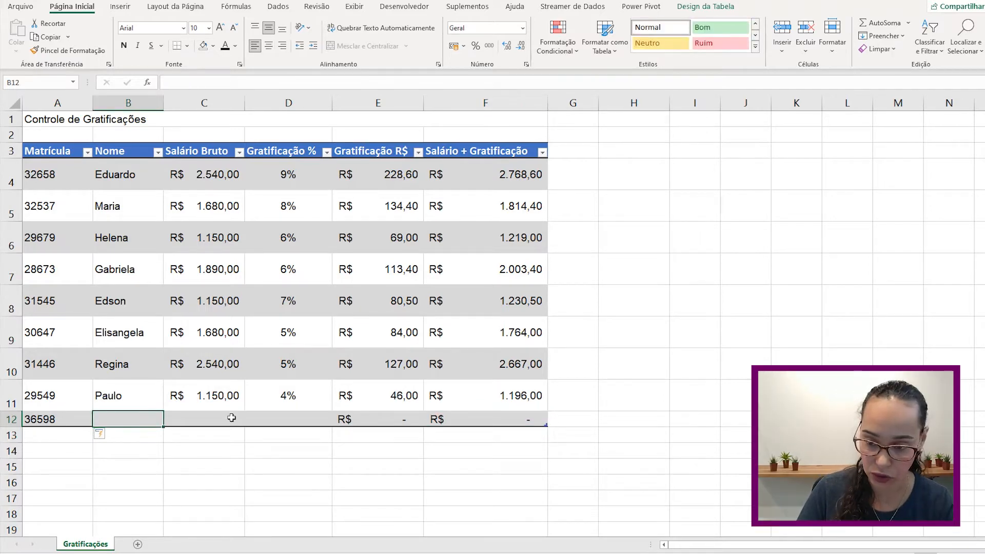
{"action": "type", "text": "Ana Maria"}
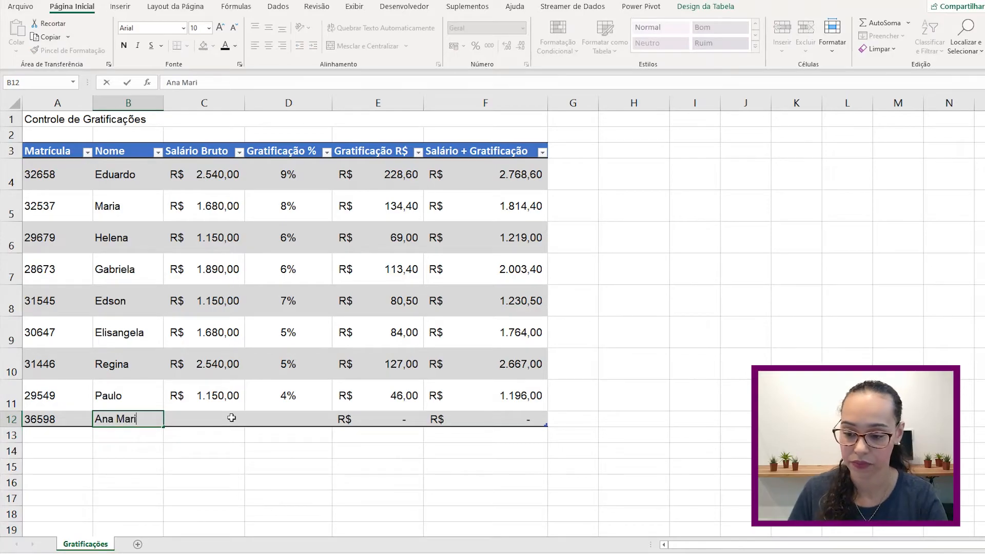
{"action": "left_click", "coordinate": [232, 419]}
{"action": "type", "text": "2540"}
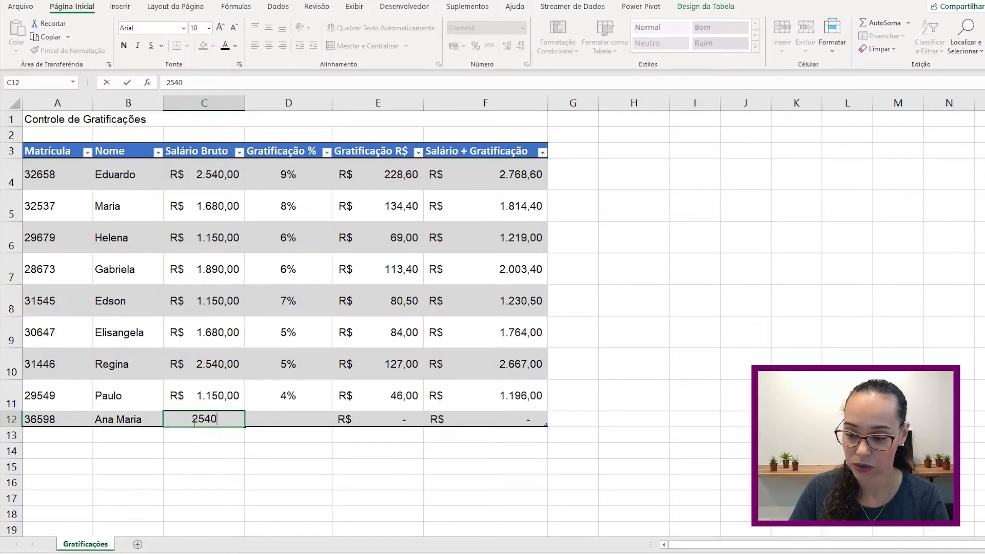
{"action": "key", "text": "Tab"}
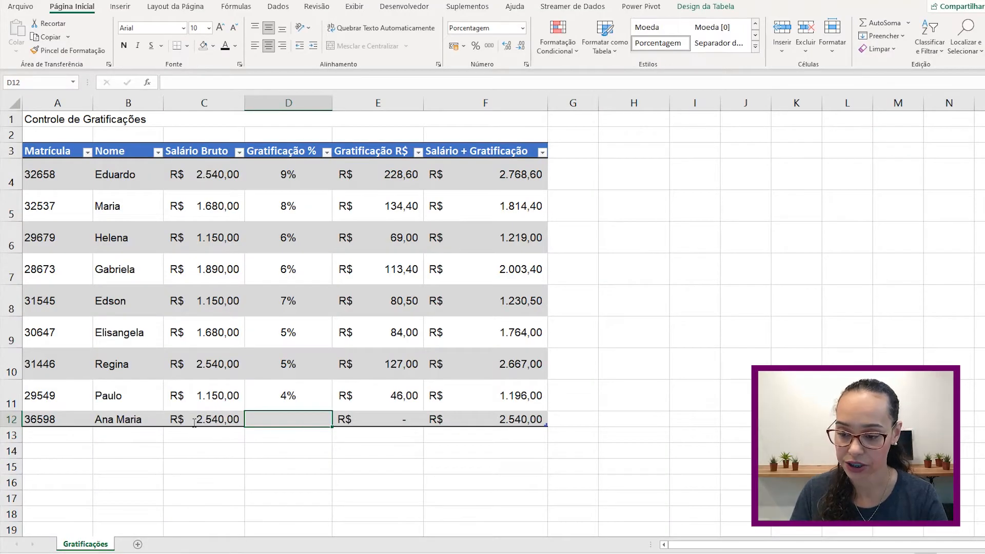
{"action": "type", "text": "5"}
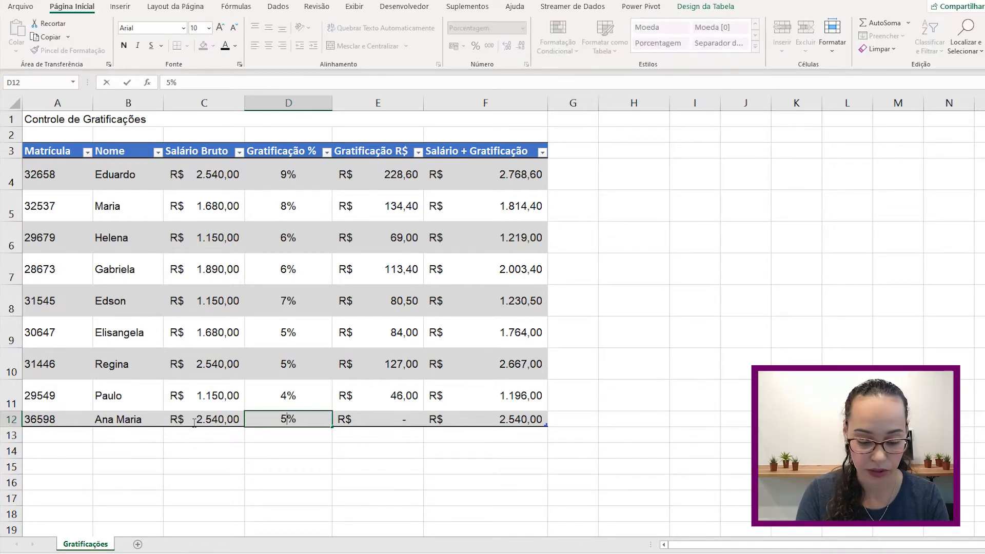
{"action": "key", "text": "Tab"}
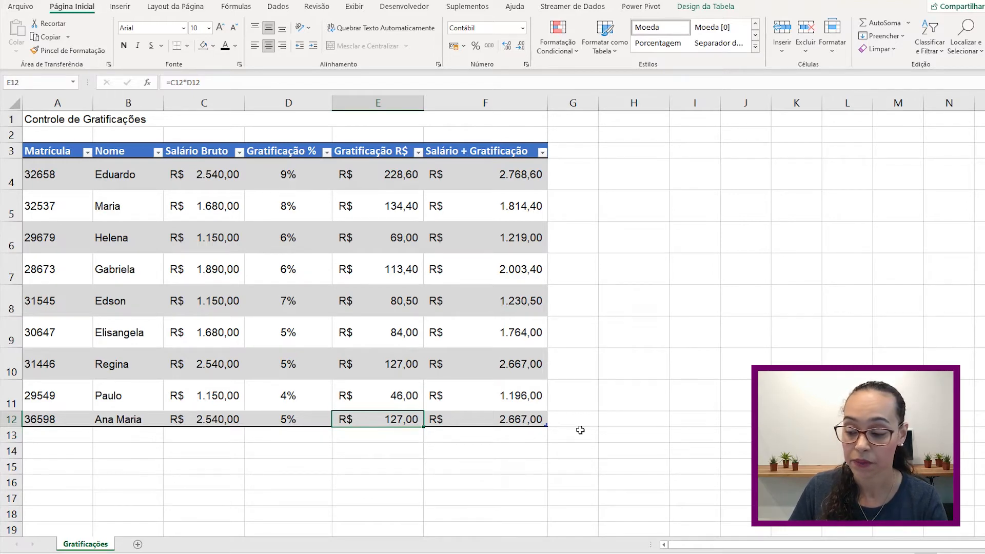
Step: Add a table column with the header Periculosidae in G3 and autofit the width of column G
{"action": "left_click", "coordinate": [502, 168]}
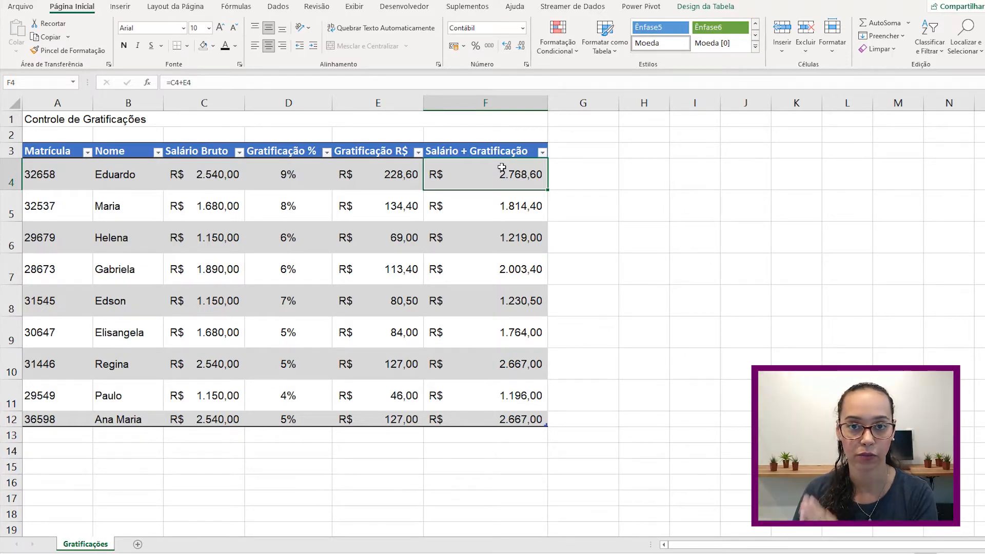
{"action": "left_click", "coordinate": [581, 150]}
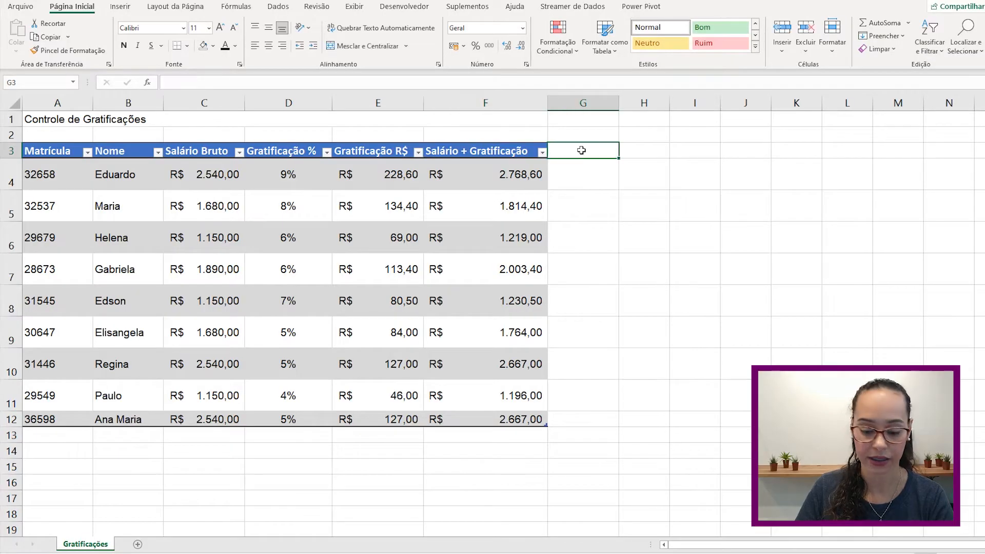
{"action": "type", "text": "Pericul"}
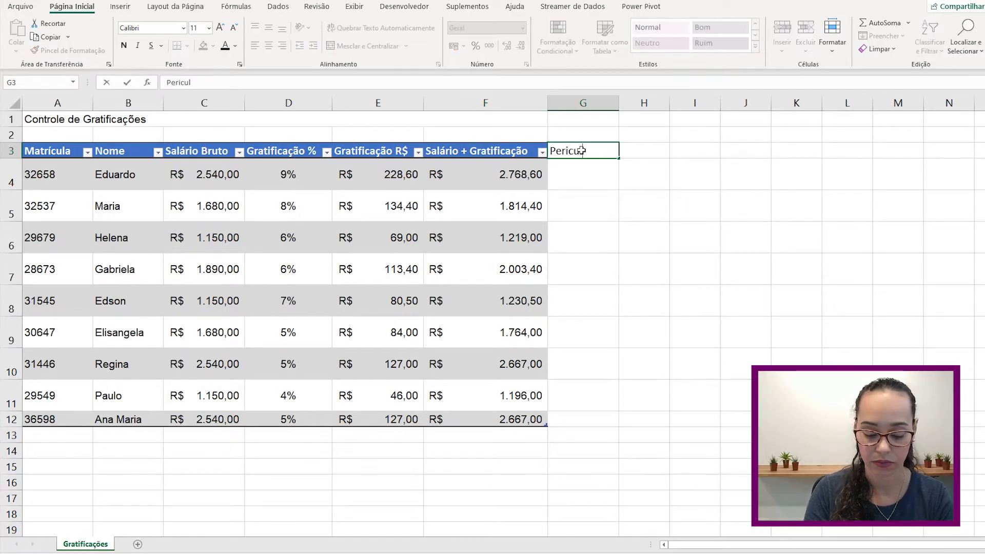
{"action": "type", "text": "osidae"}
{"action": "key", "text": "Return"}
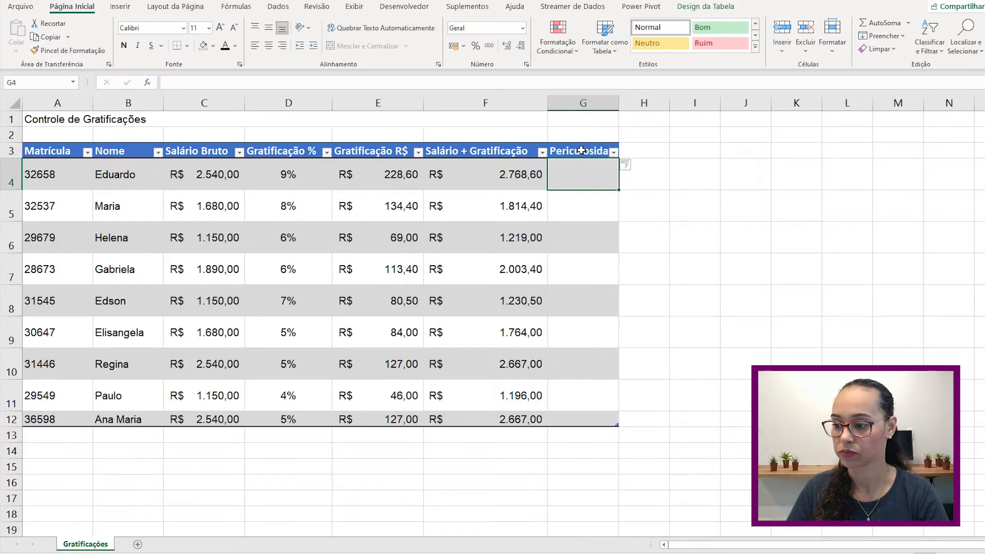
{"action": "double_click", "coordinate": [619, 103]}
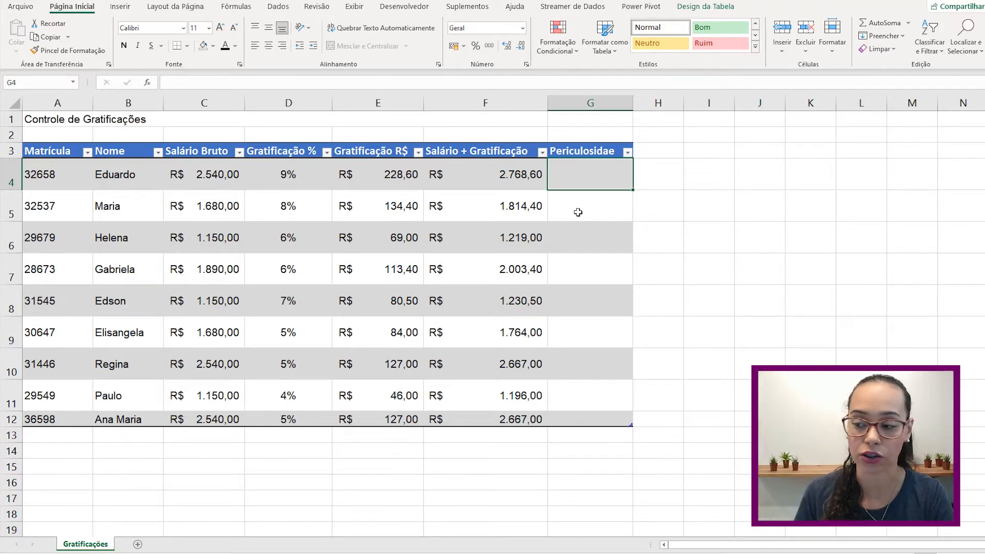
Step: Enter the formula =[@[Salário Bruto]]*30% in G4, referencing the Salário Bruto cell of the same row
{"action": "left_click", "coordinate": [521, 178]}
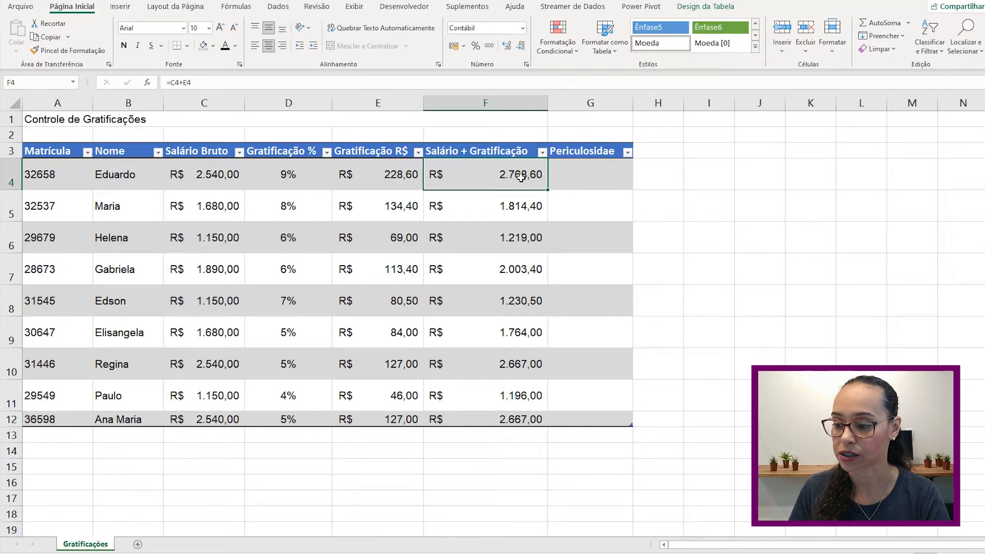
{"action": "double_click", "coordinate": [522, 177]}
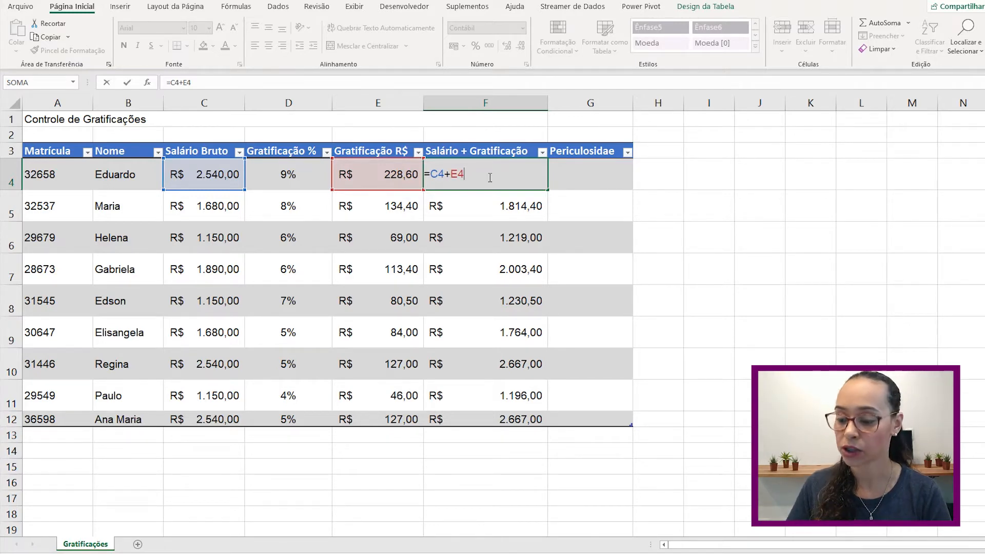
{"action": "key", "text": "Return"}
{"action": "left_click", "coordinate": [594, 182]}
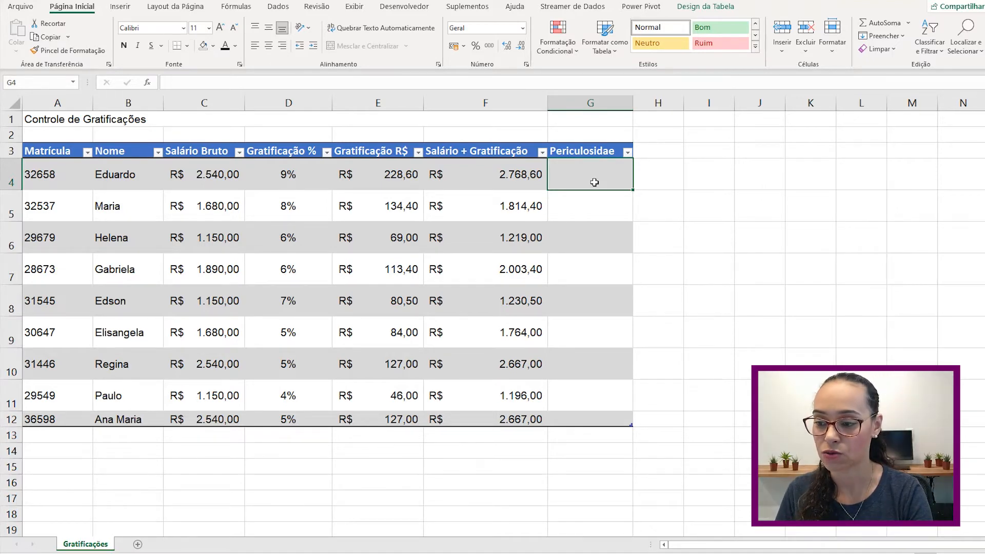
{"action": "type", "text": "="}
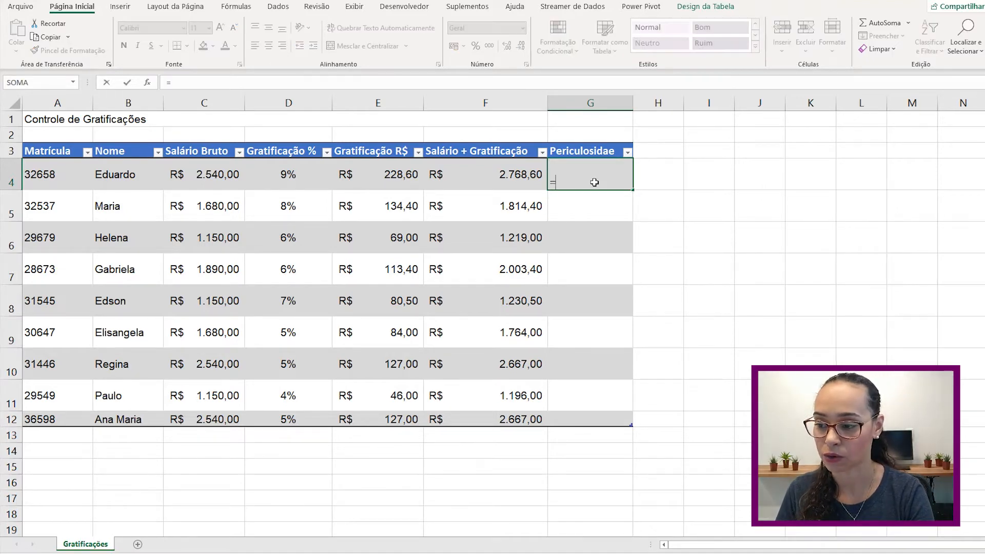
{"action": "left_click", "coordinate": [214, 180]}
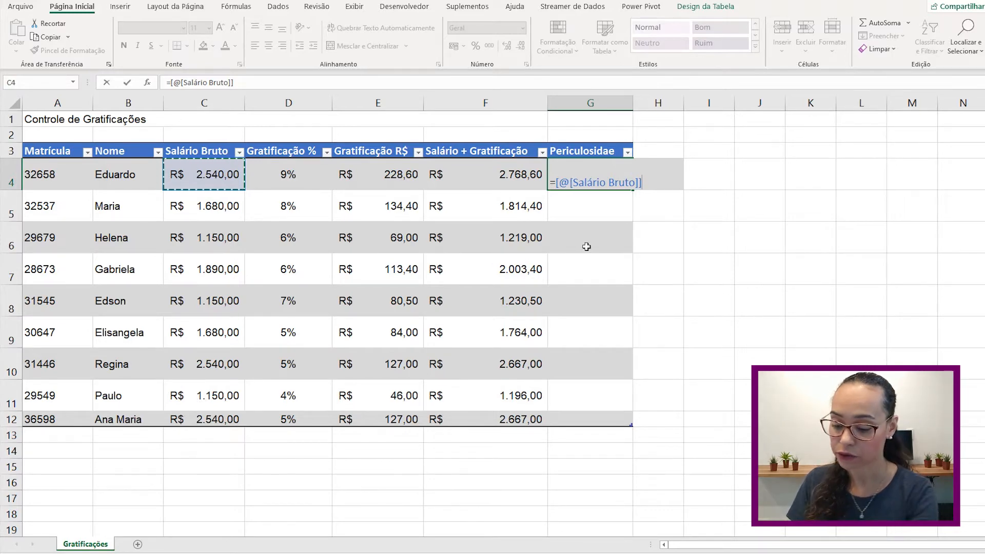
{"action": "type", "text": "*"}
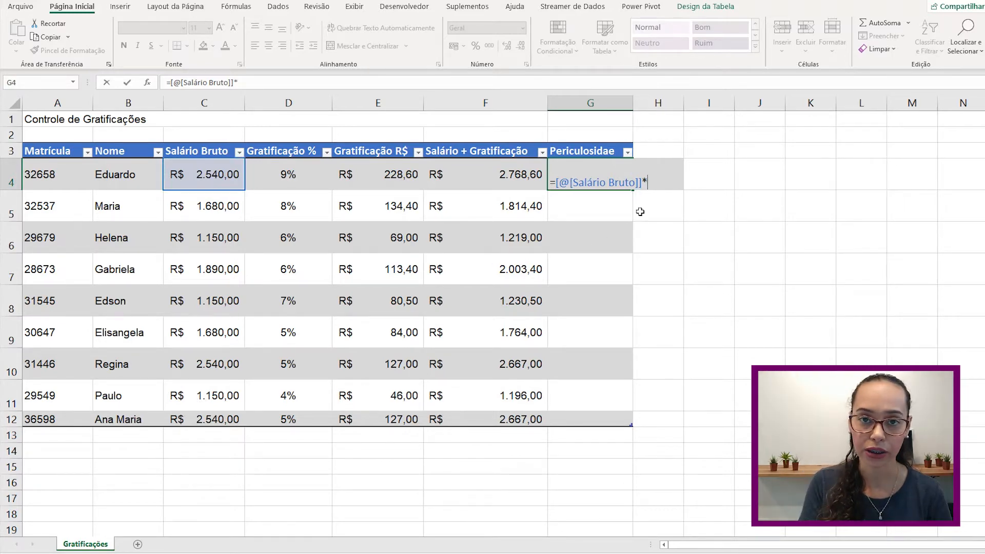
{"action": "type", "text": "30"}
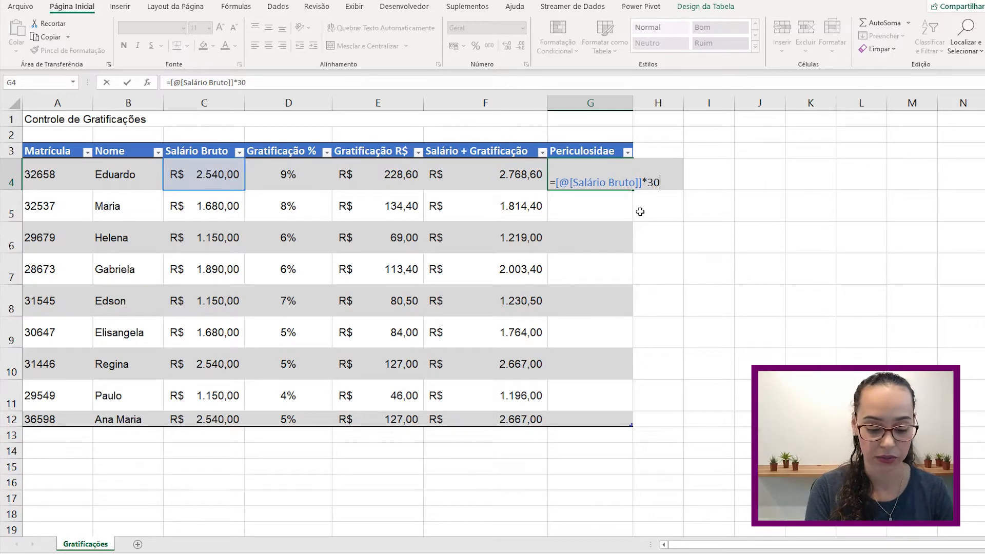
{"action": "type", "text": "%"}
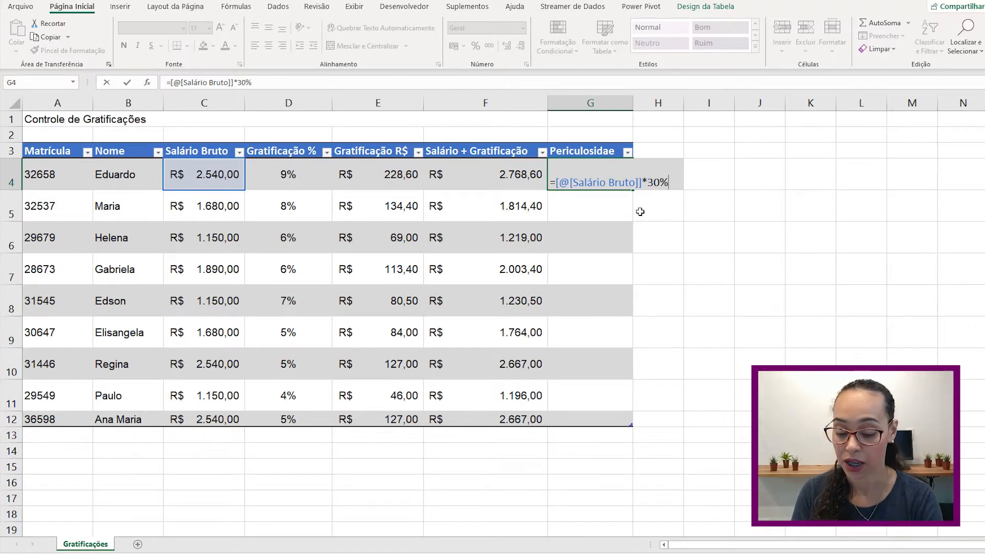
{"action": "key", "text": "ctrl+Return"}
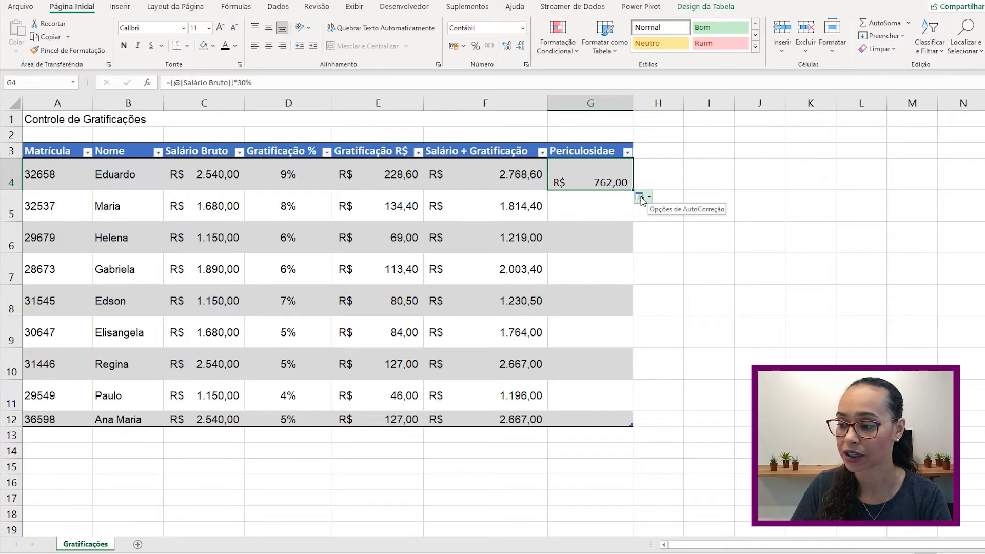
Step: Try replacing all cells in the Periculosidae column with the G4 formula, and undo the replacement
{"action": "left_click", "coordinate": [642, 198]}
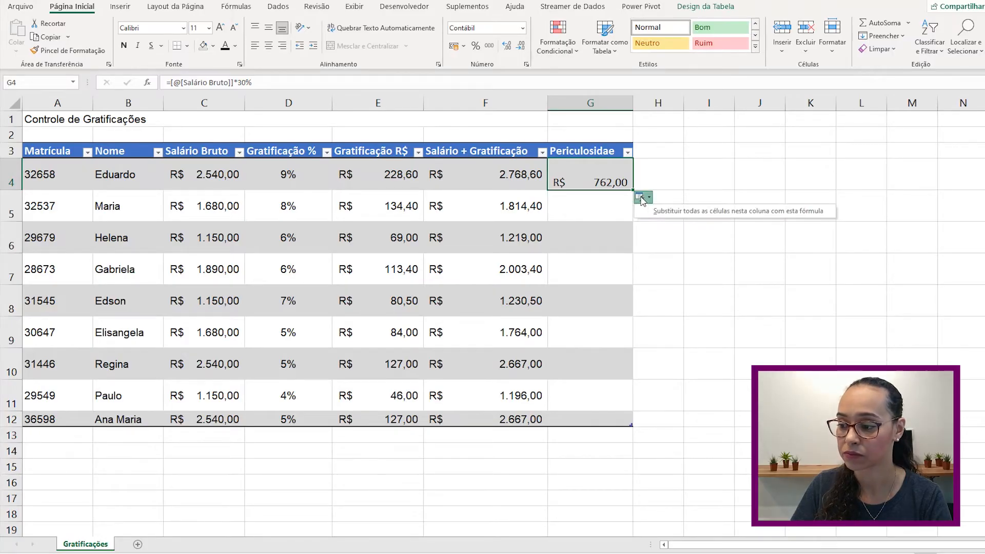
{"action": "left_click", "coordinate": [665, 211]}
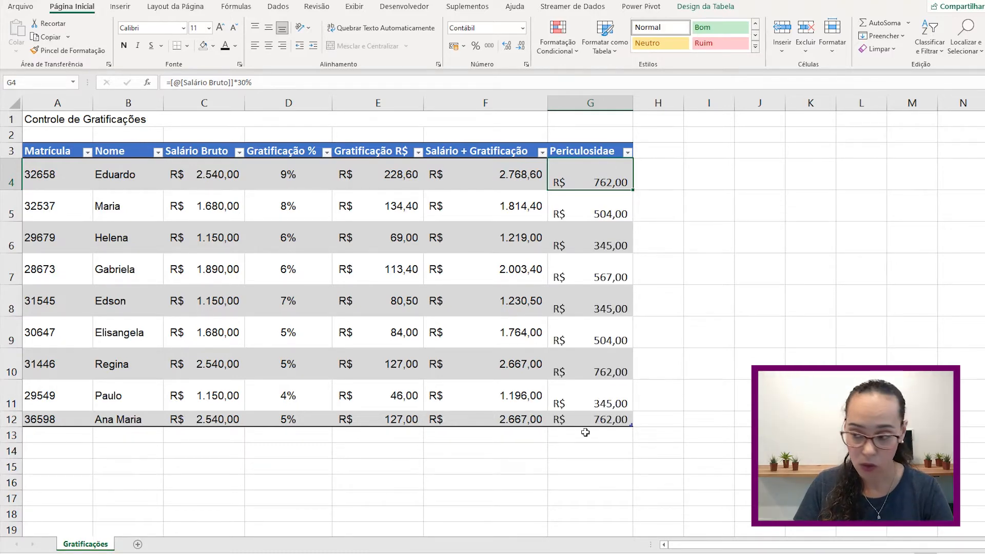
{"action": "key", "text": "ctrl+z"}
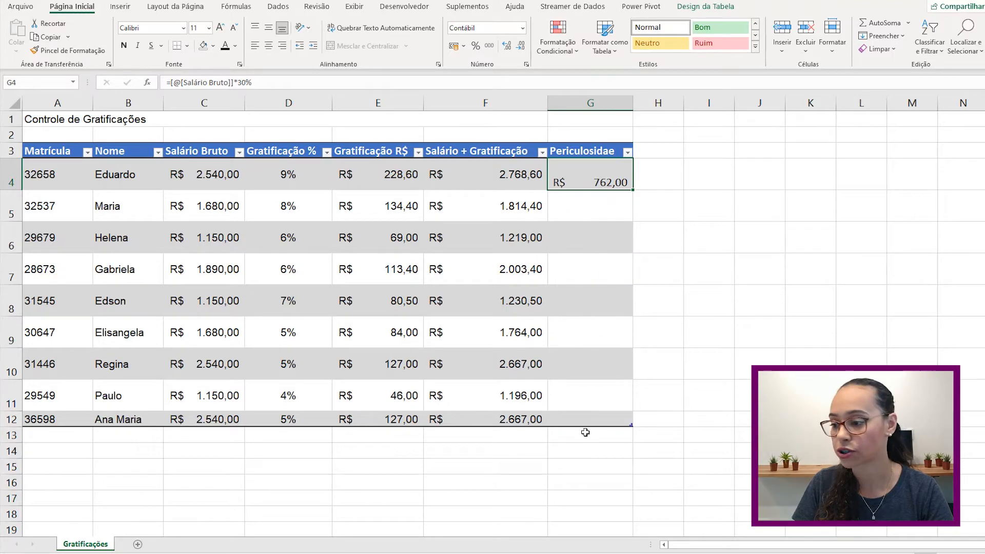
Step: Fill the G4 formula down the Periculosidae column to G12 and check the structured reference in G4
{"action": "double_click", "coordinate": [634, 190]}
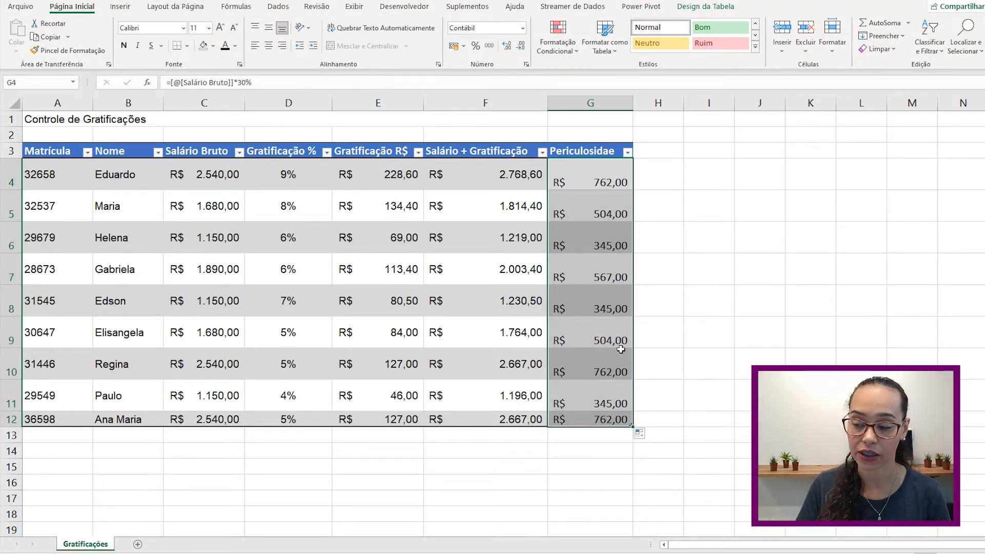
{"action": "left_click", "coordinate": [605, 179]}
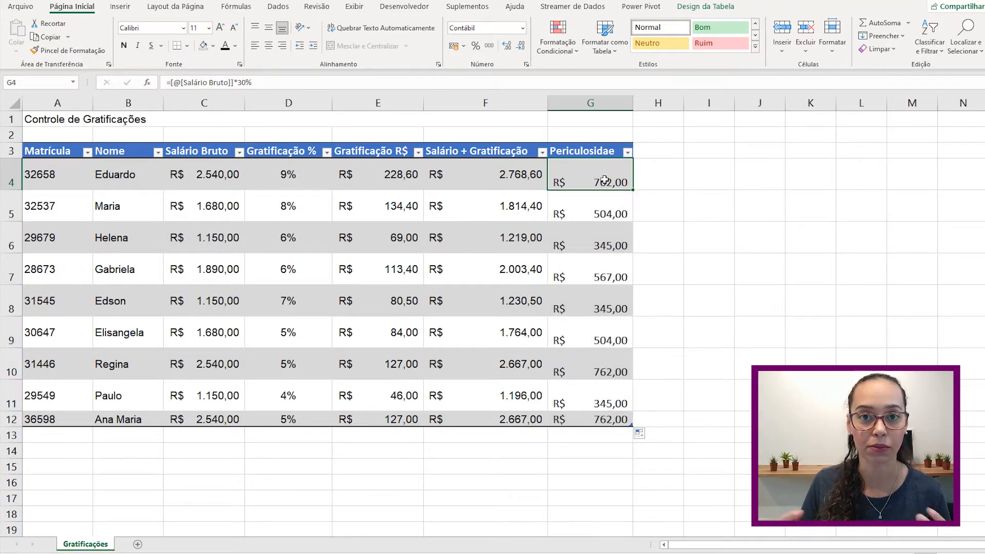
{"action": "double_click", "coordinate": [604, 180]}
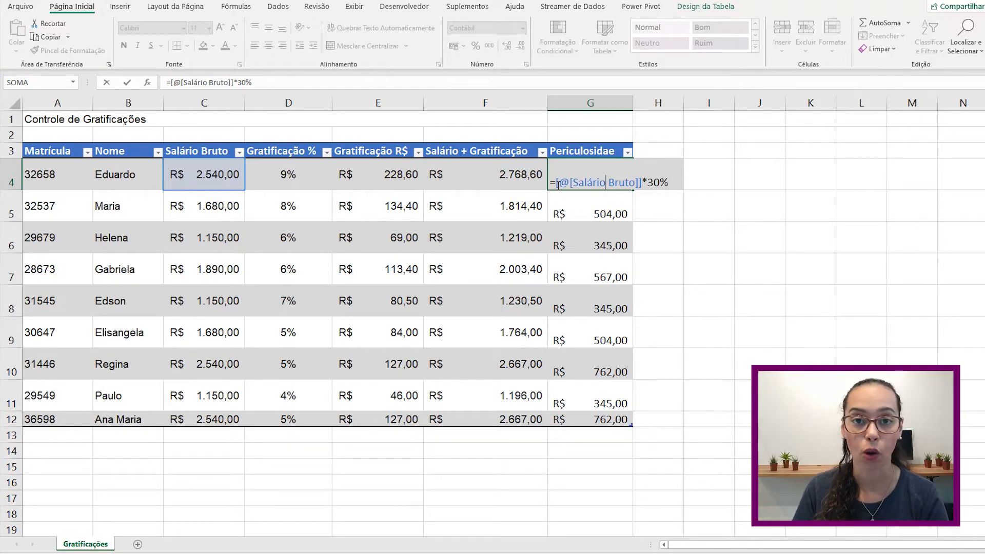
{"action": "key", "text": "Return"}
Step: Turn off the formula option "Usar nomes de tabela em fórmulas" in the Excel options
{"action": "left_click", "coordinate": [20, 6]}
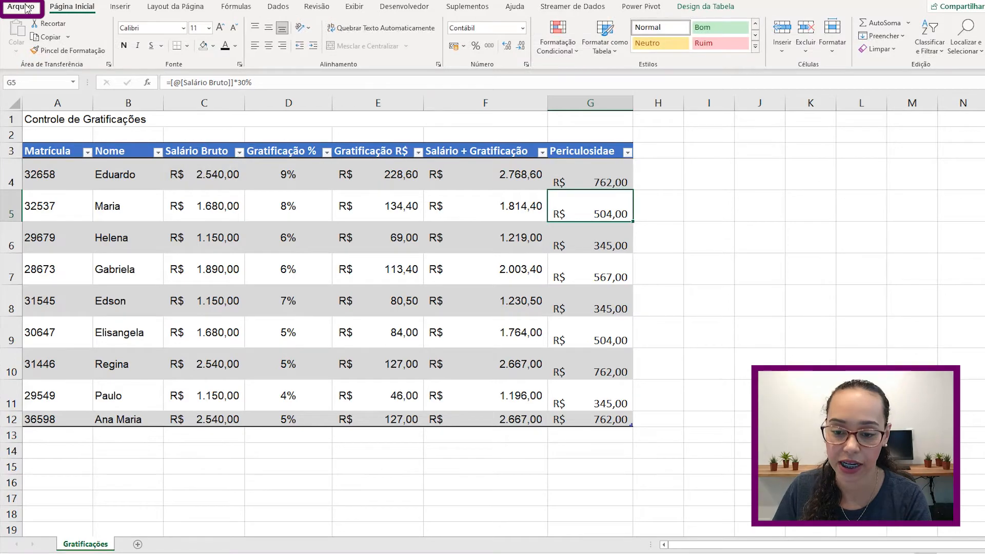
{"action": "left_click", "coordinate": [37, 544]}
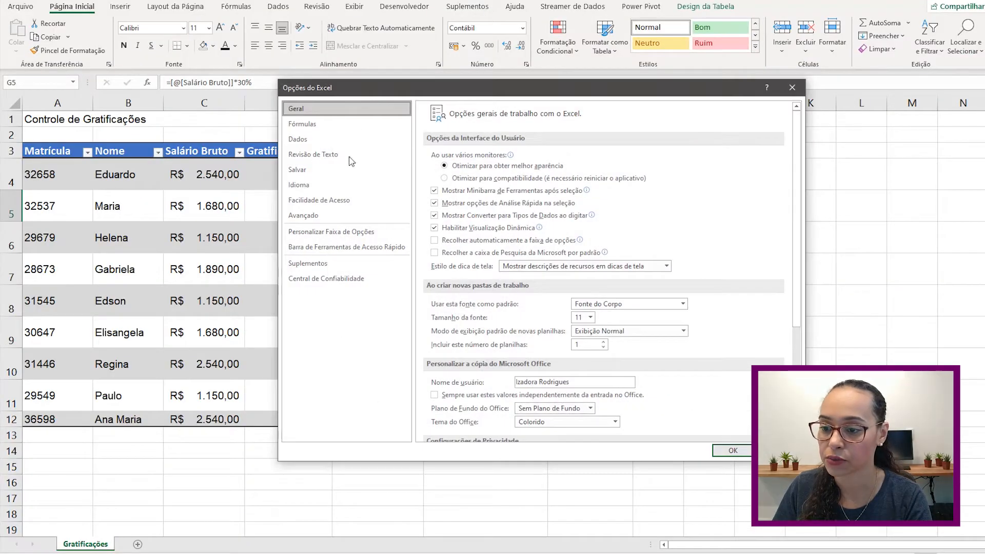
{"action": "left_click", "coordinate": [334, 126]}
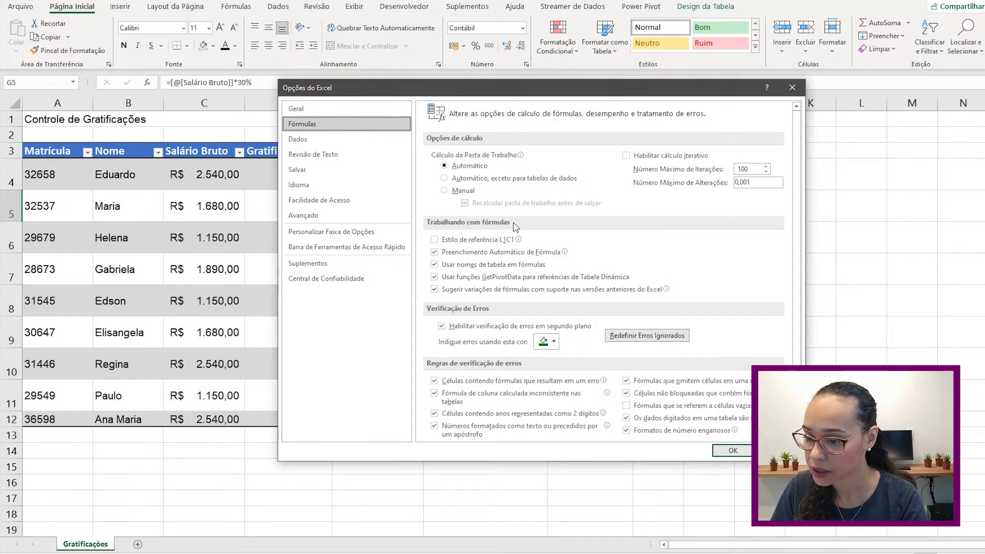
{"action": "left_click", "coordinate": [436, 265]}
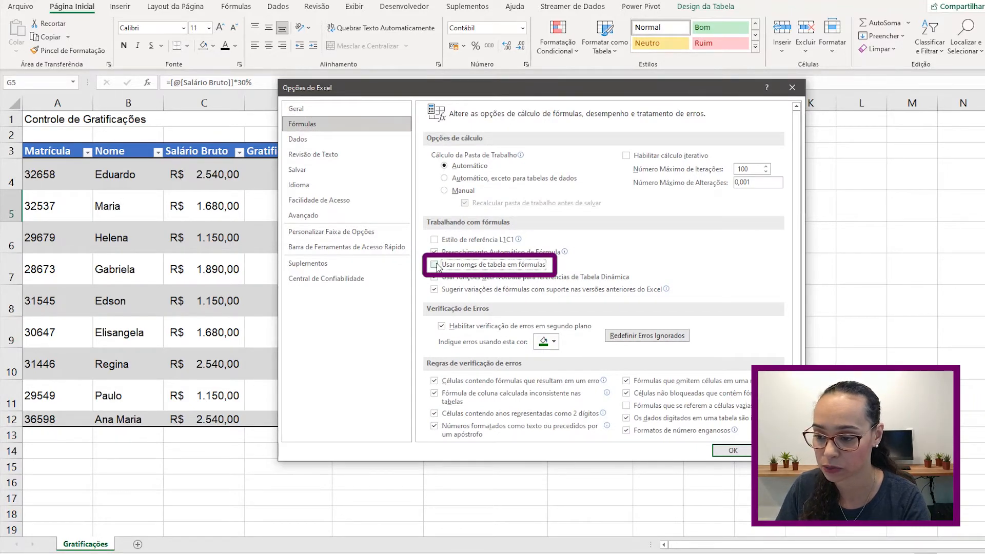
{"action": "left_click", "coordinate": [728, 450]}
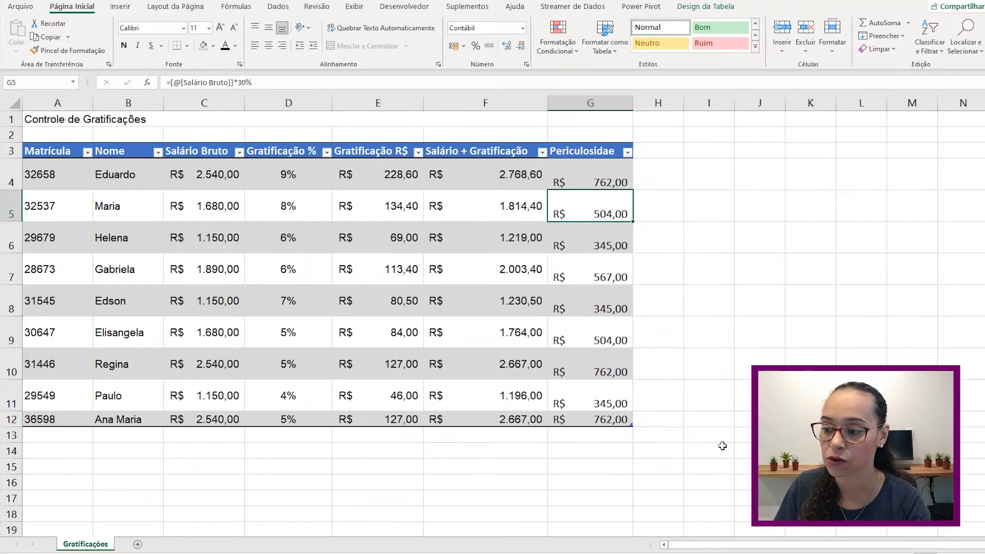
Step: Examine the formulas in G4 and F4 to compare table-name references with ordinary cell references
{"action": "left_click", "coordinate": [590, 182]}
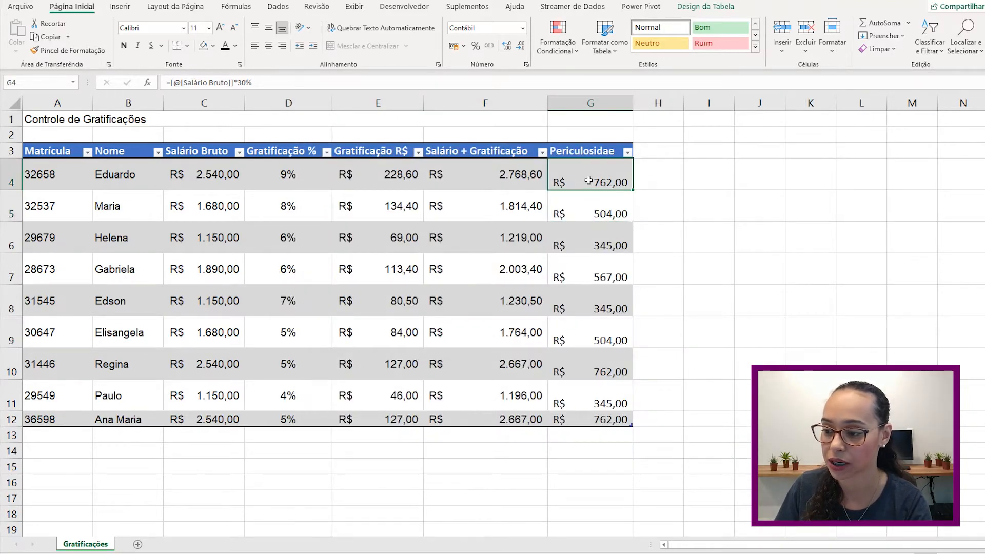
{"action": "double_click", "coordinate": [589, 181]}
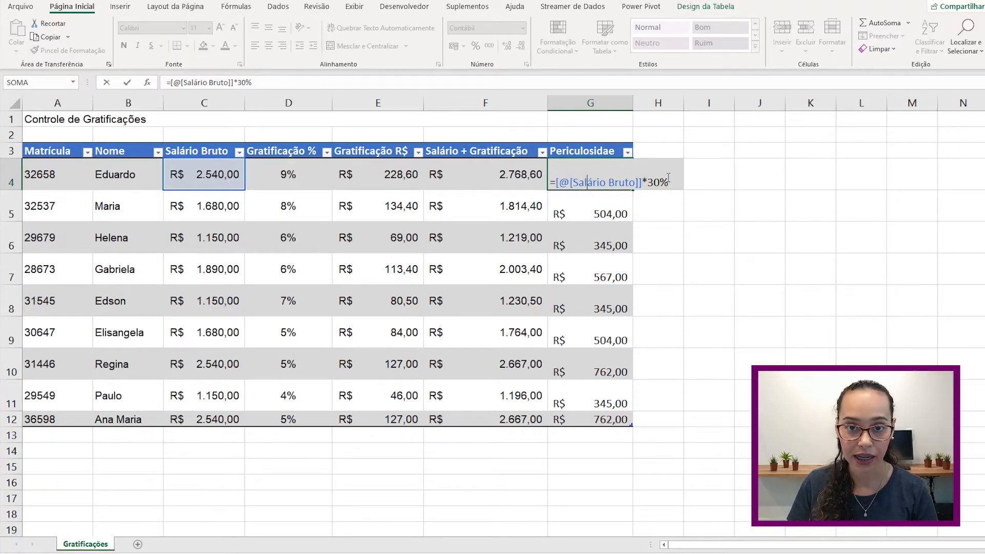
{"action": "key", "text": "Return"}
{"action": "left_click", "coordinate": [504, 174]}
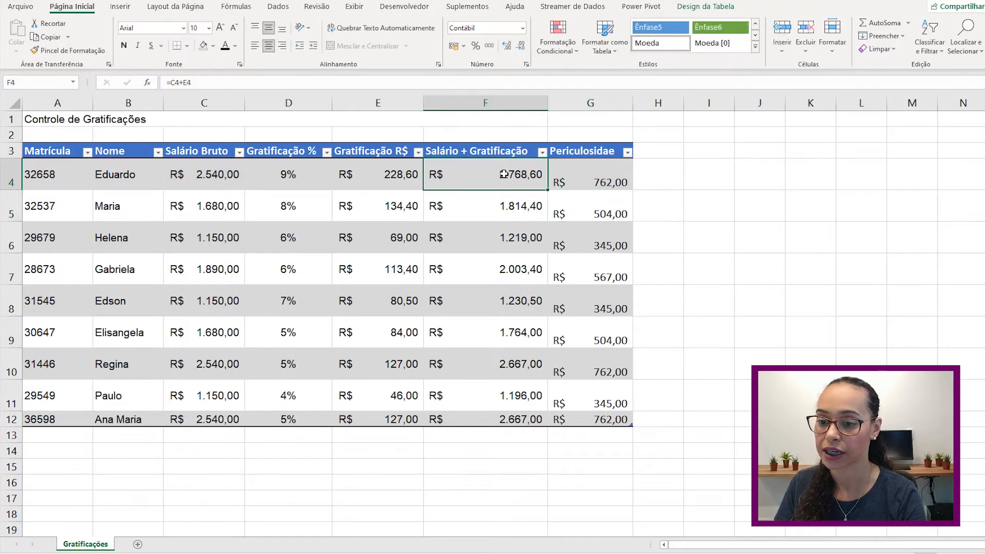
{"action": "double_click", "coordinate": [463, 177]}
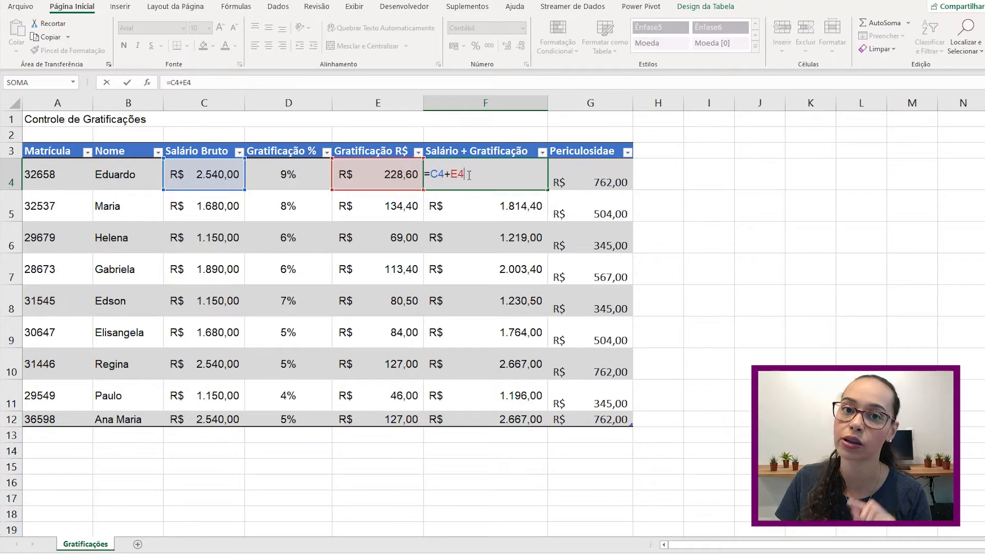
{"action": "key", "text": "Return"}
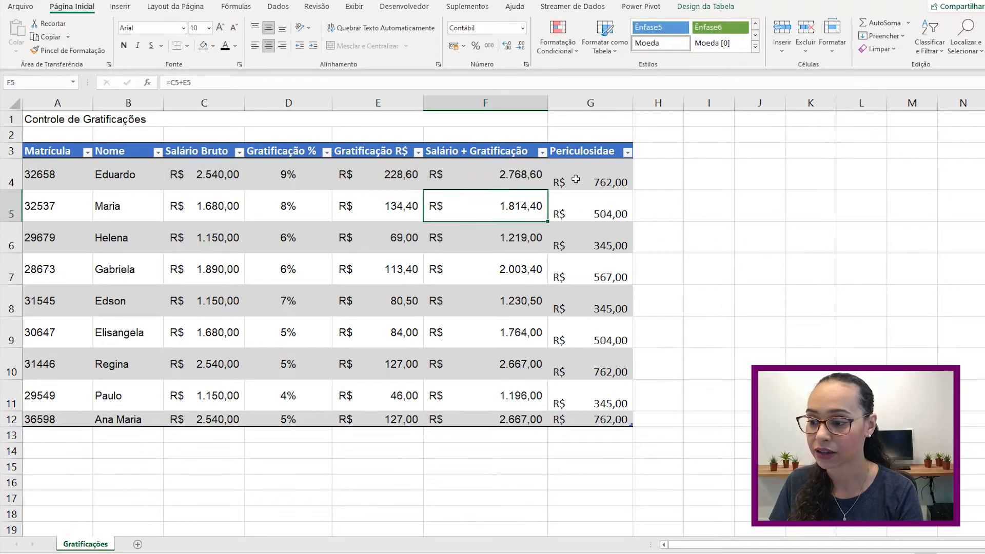
{"action": "double_click", "coordinate": [581, 180]}
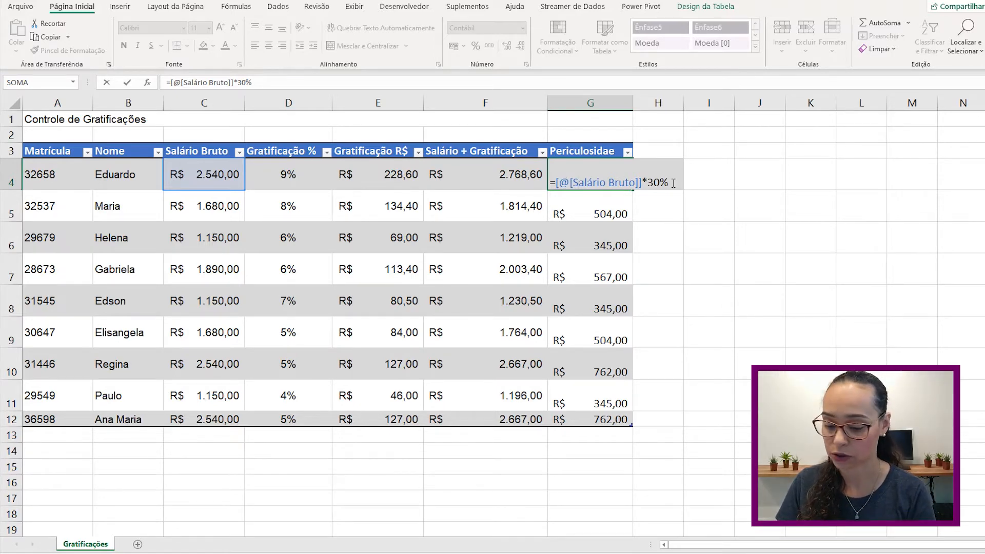
Step: Clear G4 and enter the formula =C4*30%, referencing the Salário Bruto cell directly
{"action": "left_click", "coordinate": [680, 200]}
{"action": "left_click", "coordinate": [620, 180]}
{"action": "key", "text": "Delete"}
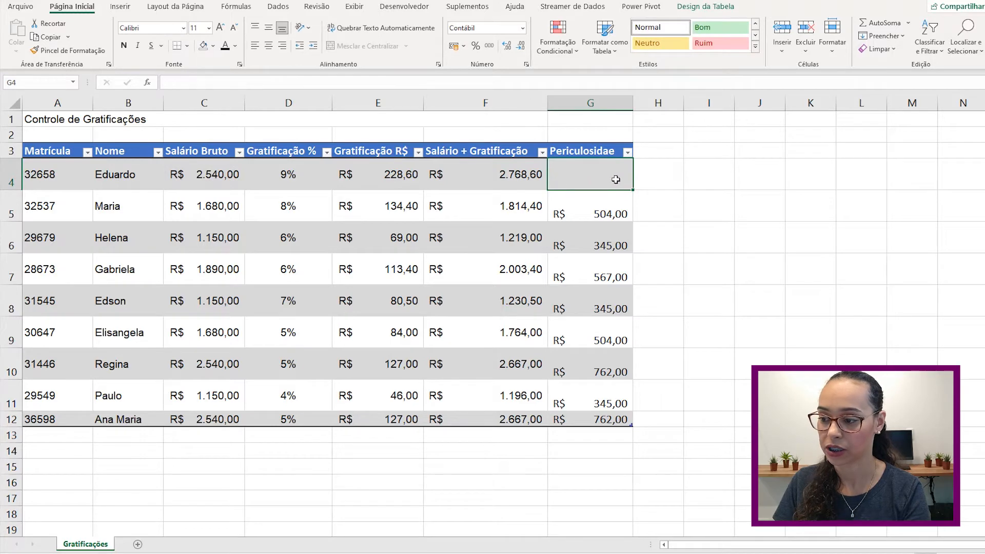
{"action": "type", "text": "="}
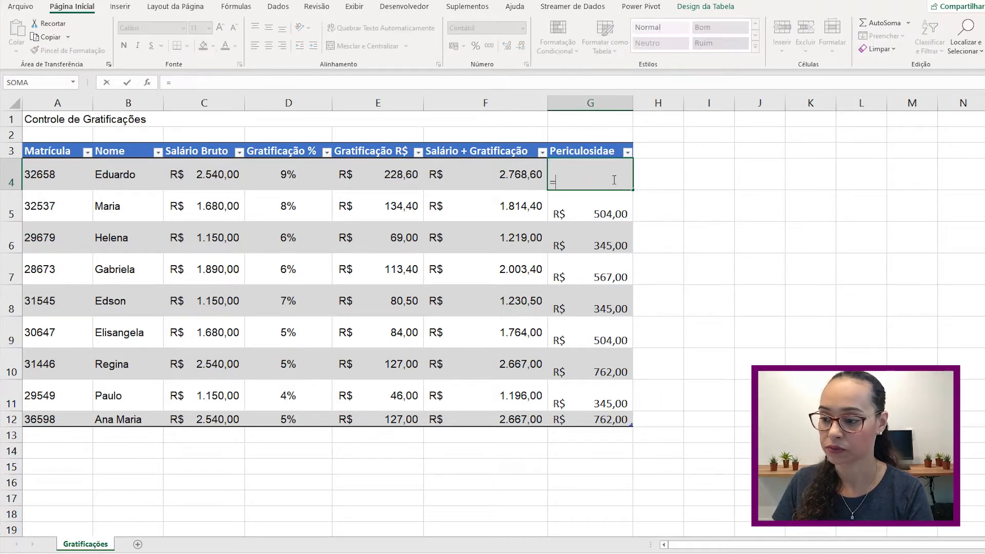
{"action": "left_click", "coordinate": [221, 179]}
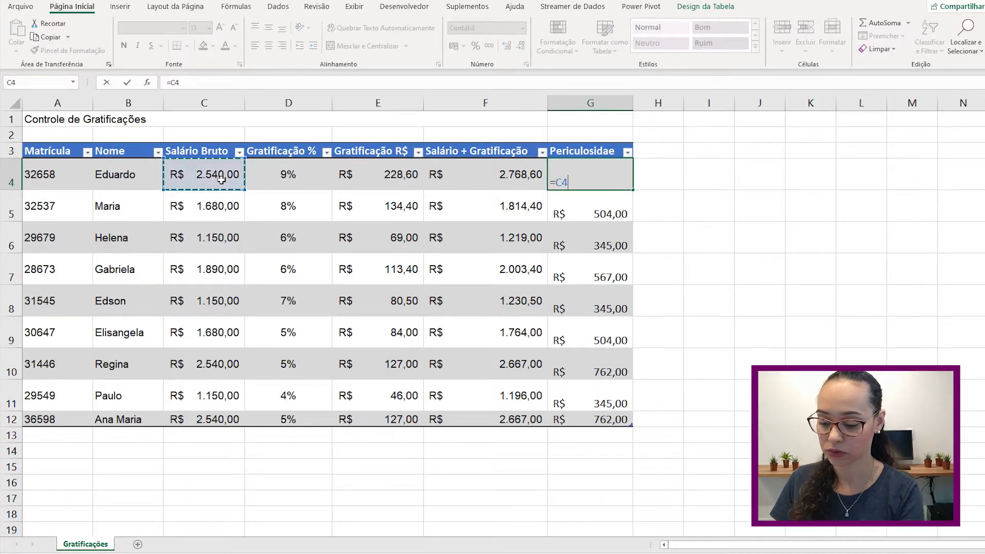
{"action": "type", "text": "*"}
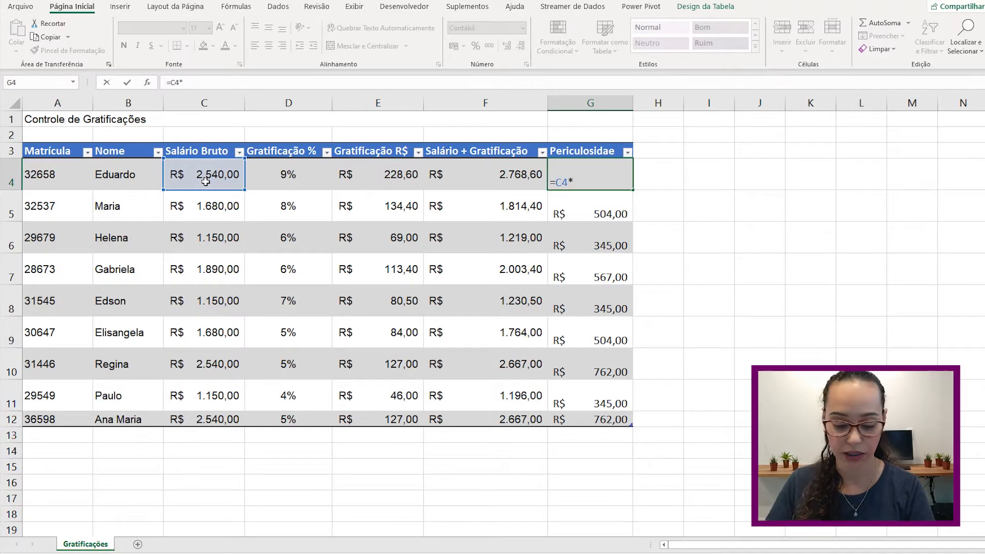
{"action": "type", "text": "30%"}
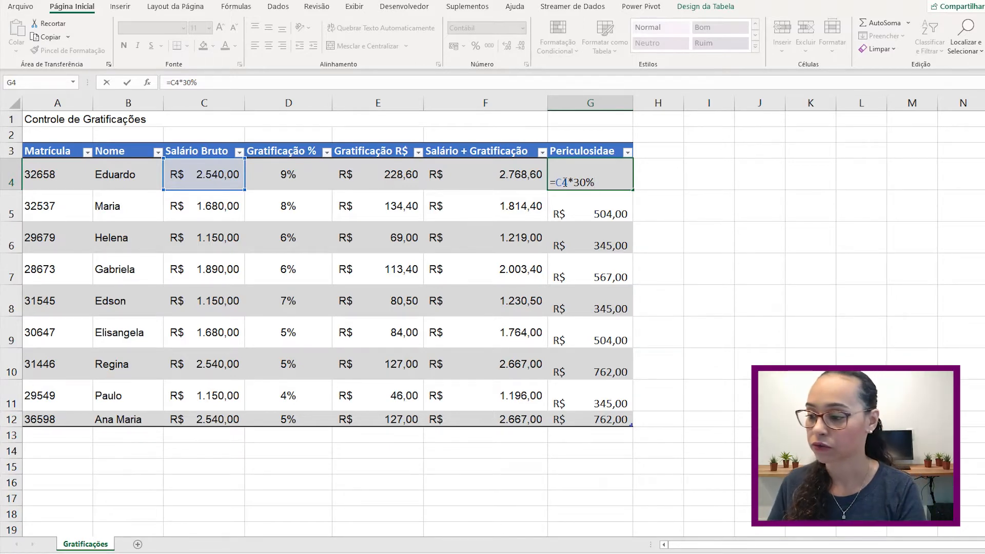
{"action": "key", "text": "Return"}
Step: Replace all cells in the Periculosidae column with the G4 formula and check the formula in G5
{"action": "left_click", "coordinate": [565, 183]}
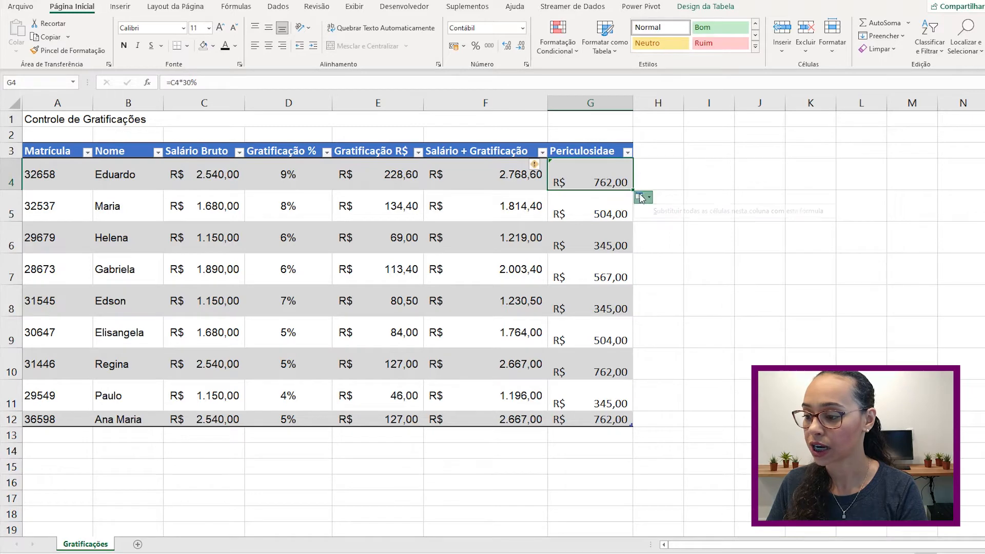
{"action": "left_click", "coordinate": [642, 198]}
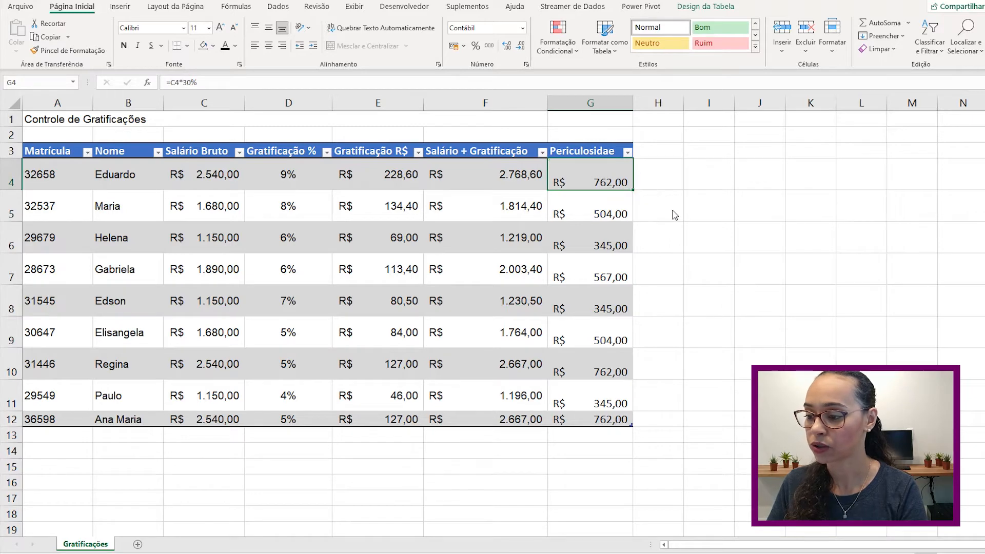
{"action": "left_click", "coordinate": [614, 206]}
{"action": "key", "text": "F2"}
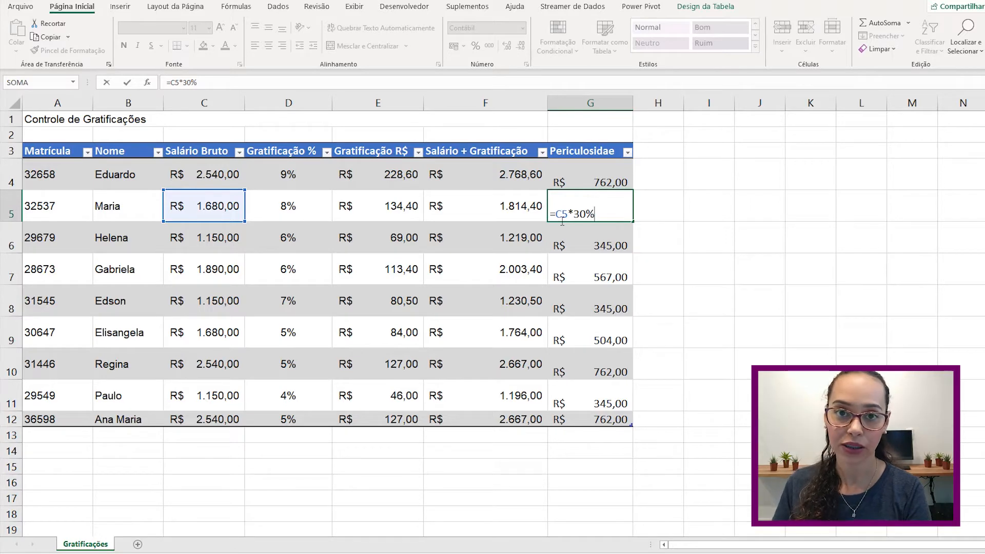
{"action": "key", "text": "Return"}
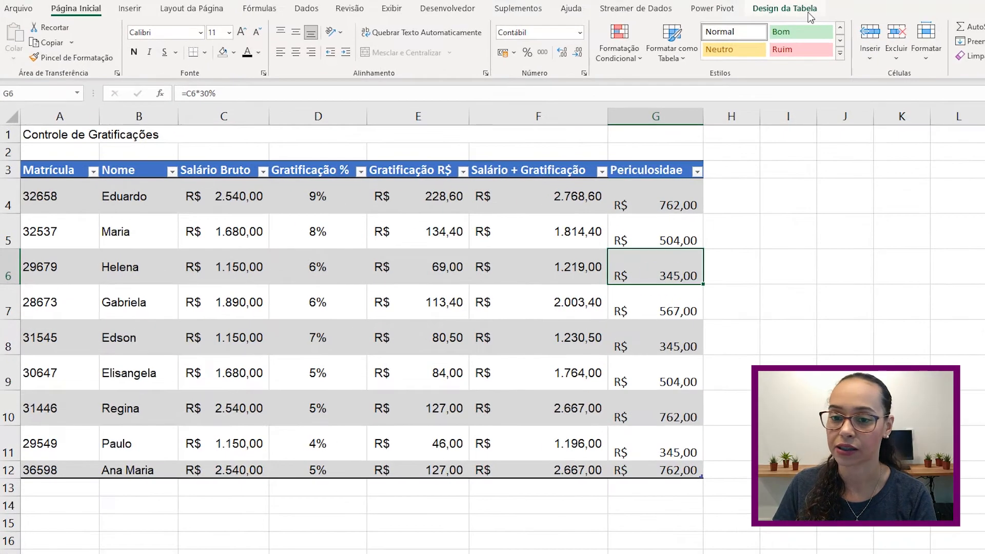
Step: Rename the table as T.Gratificacoes
{"action": "left_click", "coordinate": [728, 11]}
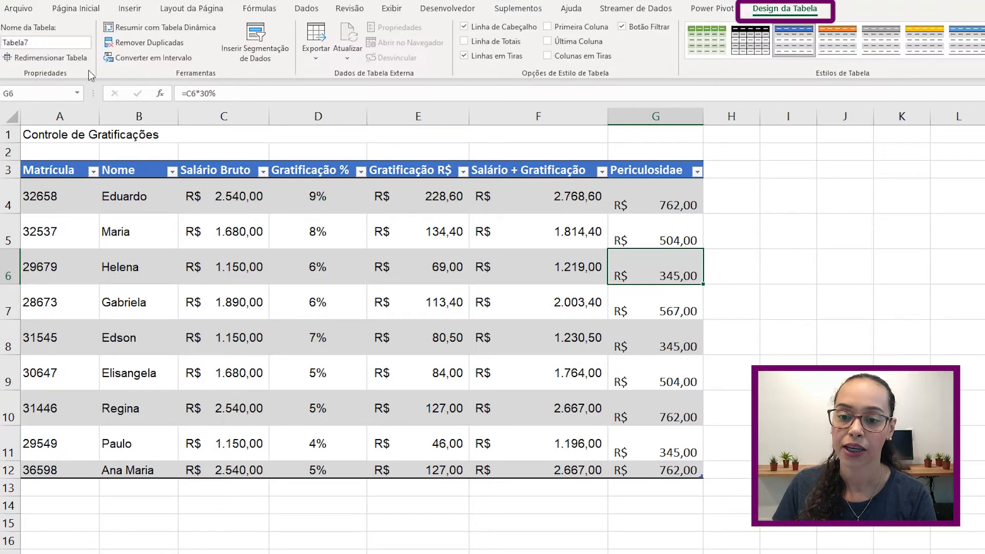
{"action": "left_click", "coordinate": [58, 44]}
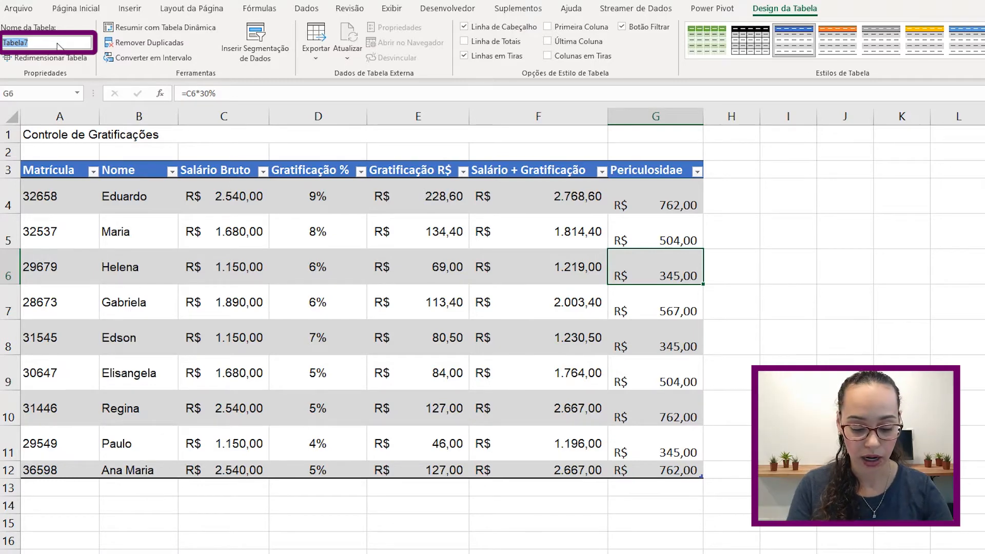
{"action": "type", "text": "T_"}
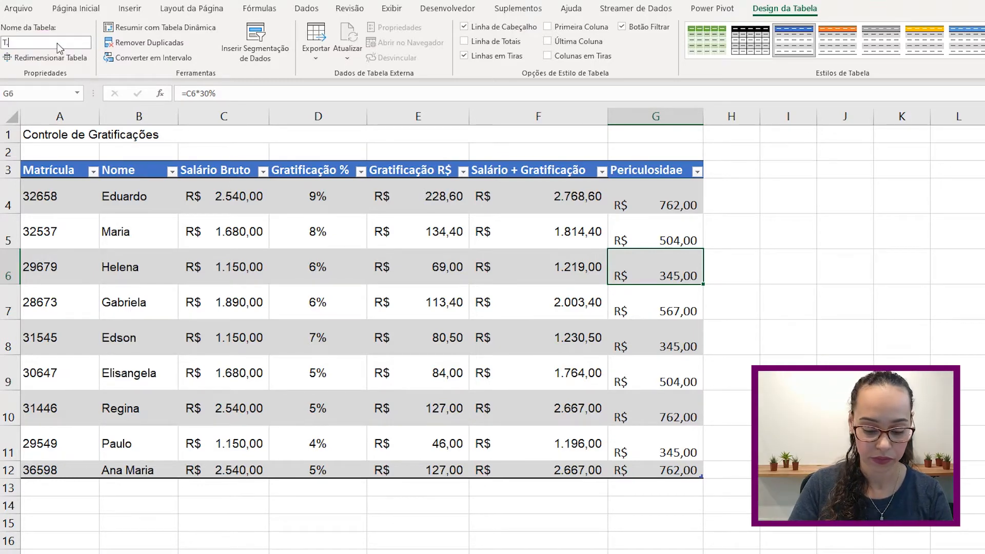
{"action": "type", "text": "Gratificacoes"}
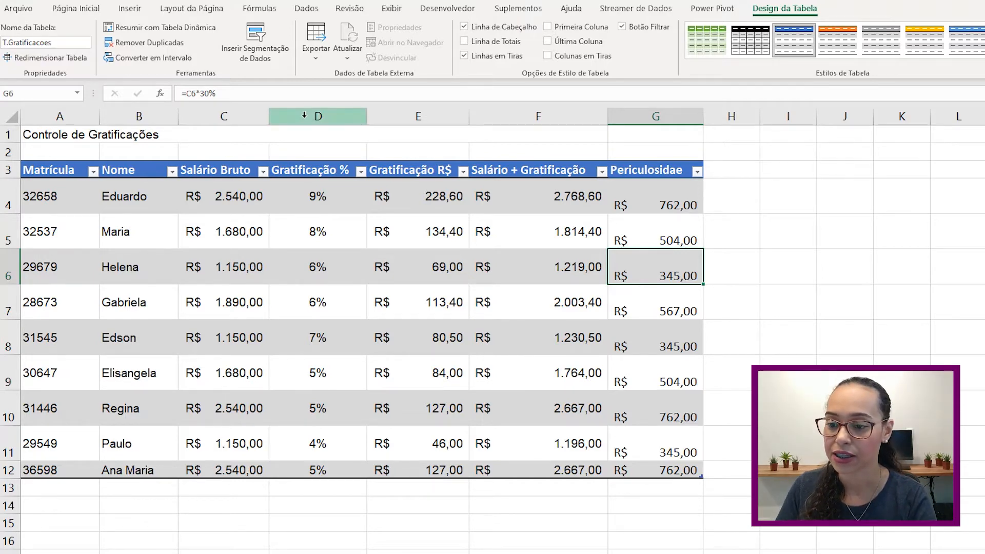
{"action": "left_click", "coordinate": [309, 216]}
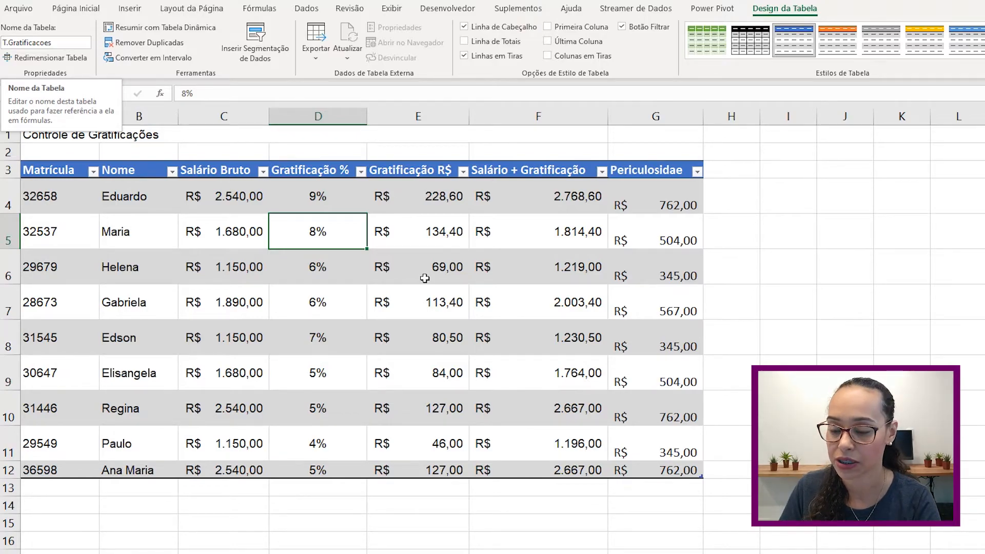
Step: Extend the table downward with empty rows through row 17 and check its new lower edge
{"action": "left_click", "coordinate": [563, 446]}
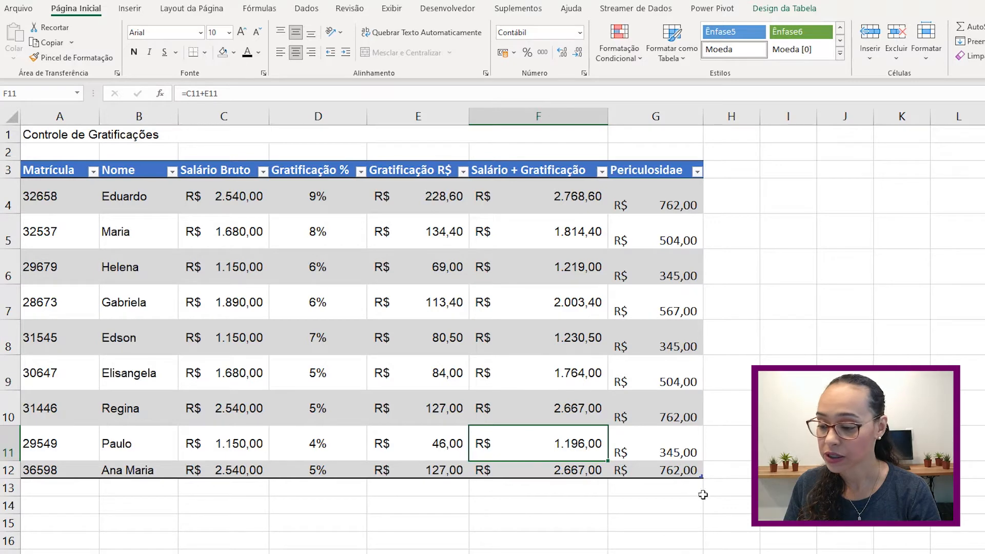
{"action": "left_click_drag", "start_coordinate": [701, 477], "coordinate": [701, 553]}
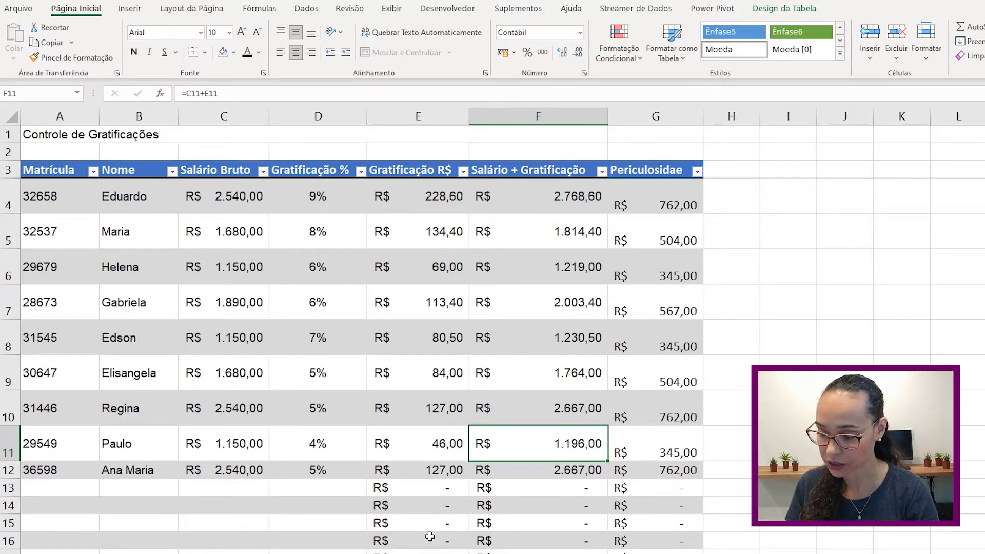
{"action": "left_click", "coordinate": [68, 485]}
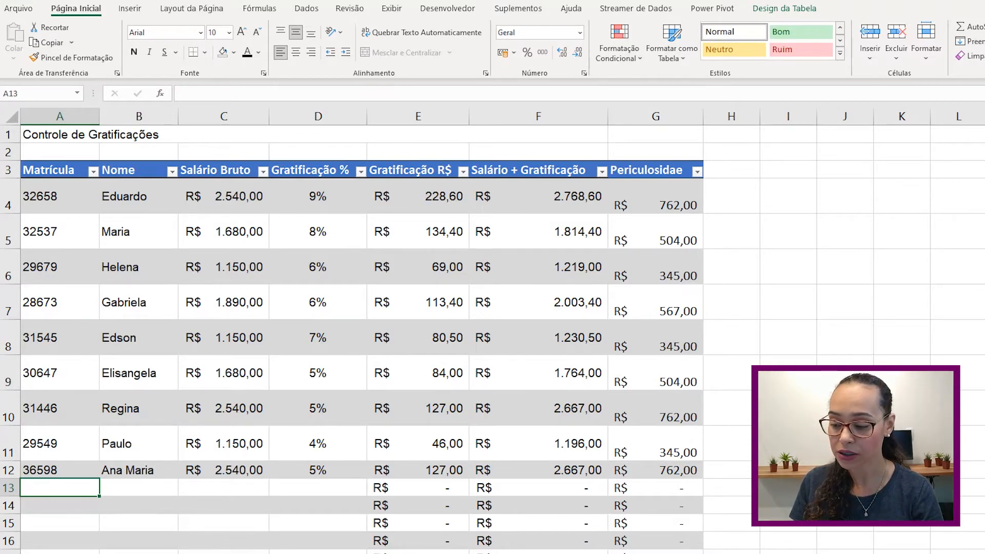
{"action": "scroll", "coordinate": [695, 503], "scroll_direction": "down", "scroll_amount": 1}
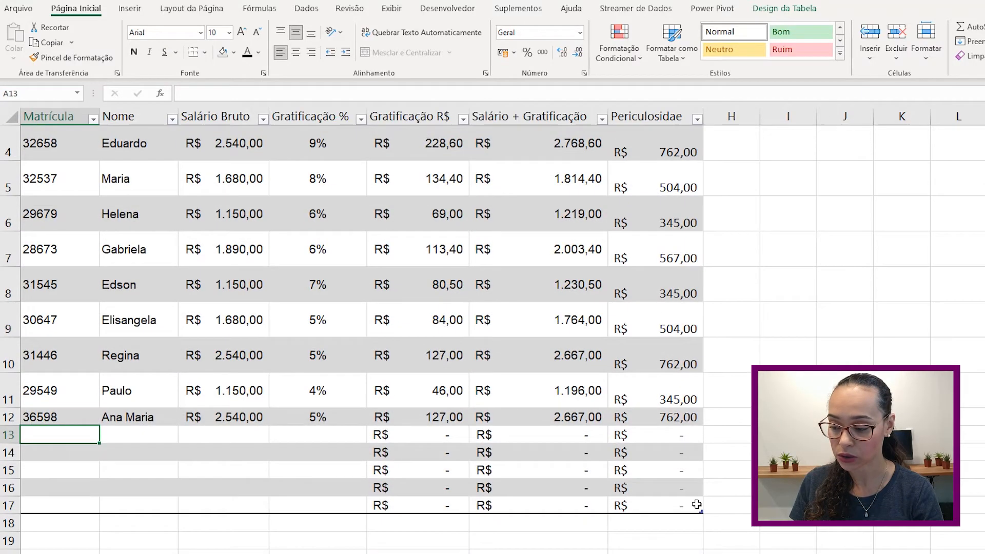
Step: Enter a sample registration number in A18, directly below the table's last row, so the table extends to row 18
{"action": "left_click", "coordinate": [76, 525]}
{"action": "type", "text": "1564646"}
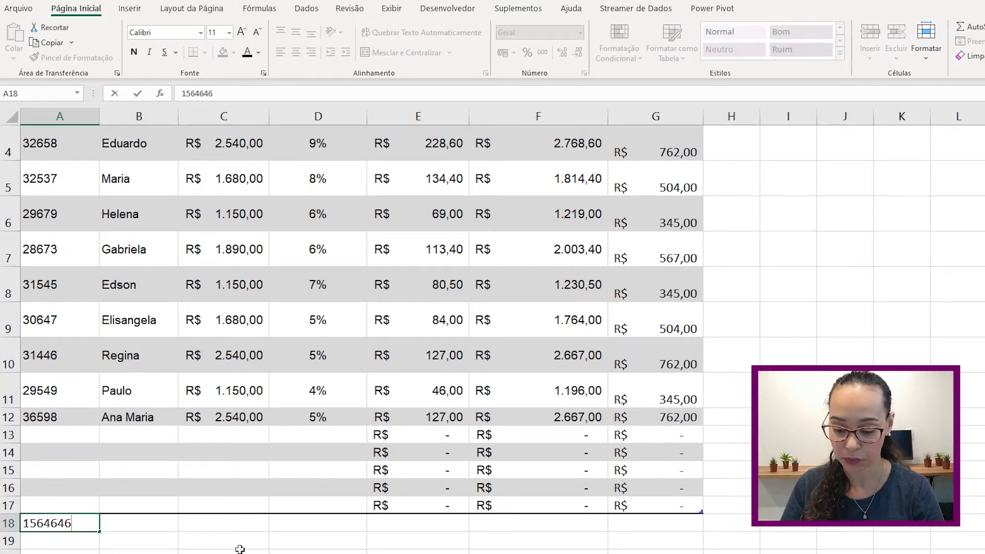
{"action": "key", "text": "Tab"}
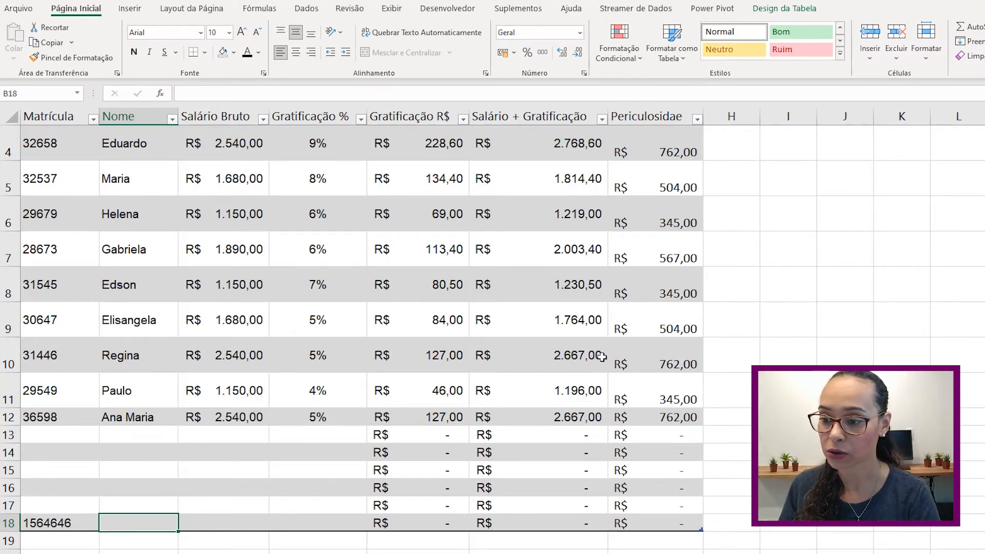
Step: Filter the Gratificação % column to show only the 9% rows
{"action": "scroll", "coordinate": [602, 358], "scroll_direction": "up", "scroll_amount": 1}
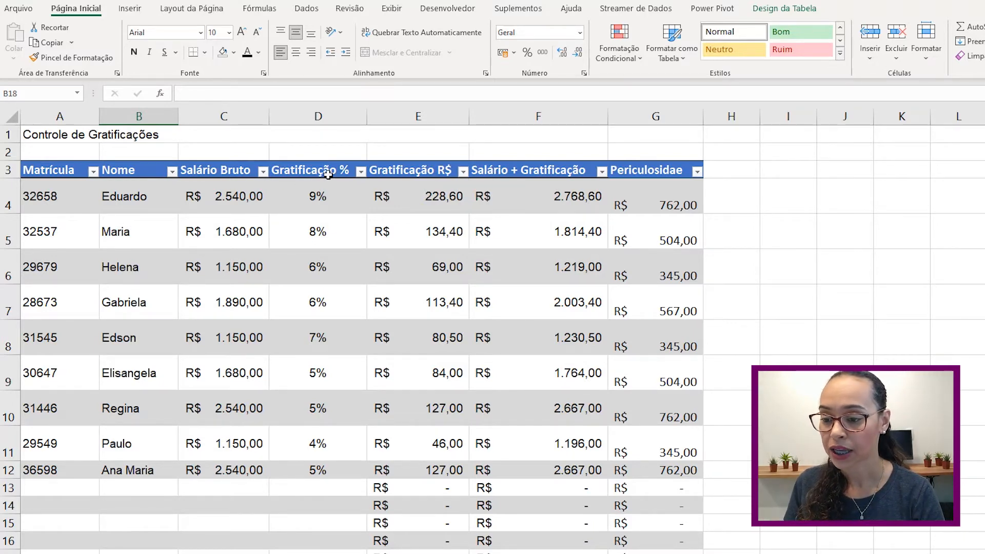
{"action": "left_click", "coordinate": [361, 171]}
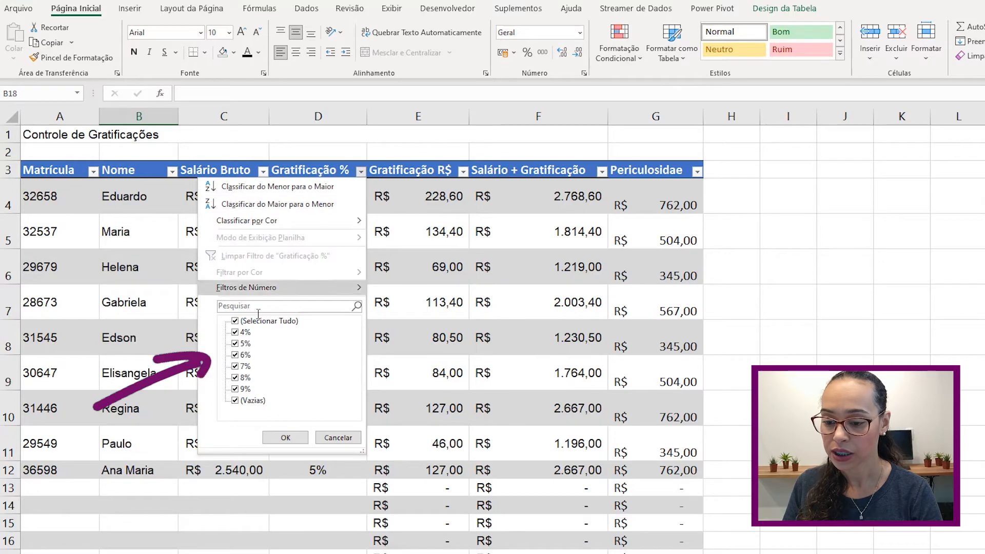
{"action": "left_click", "coordinate": [235, 322]}
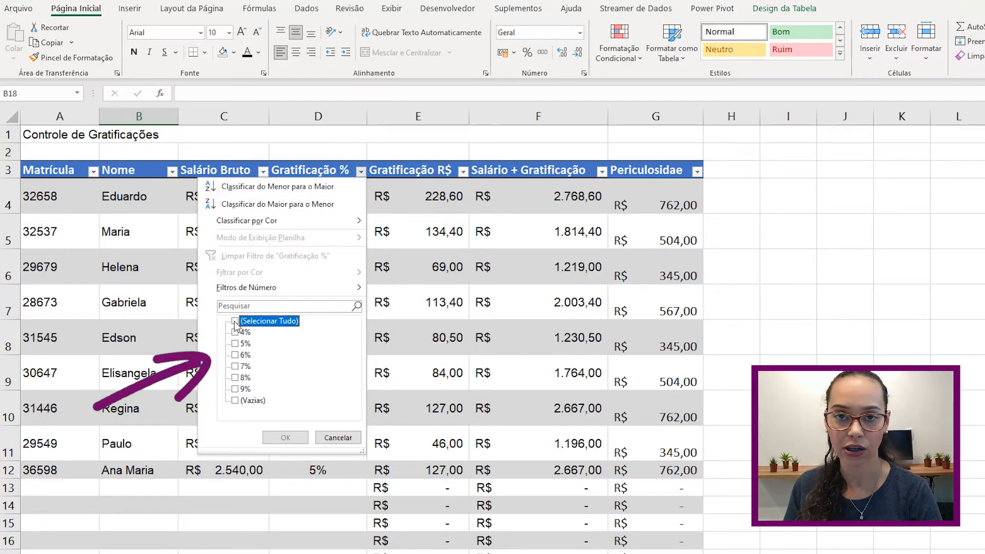
{"action": "left_click", "coordinate": [235, 389]}
{"action": "left_click", "coordinate": [285, 438]}
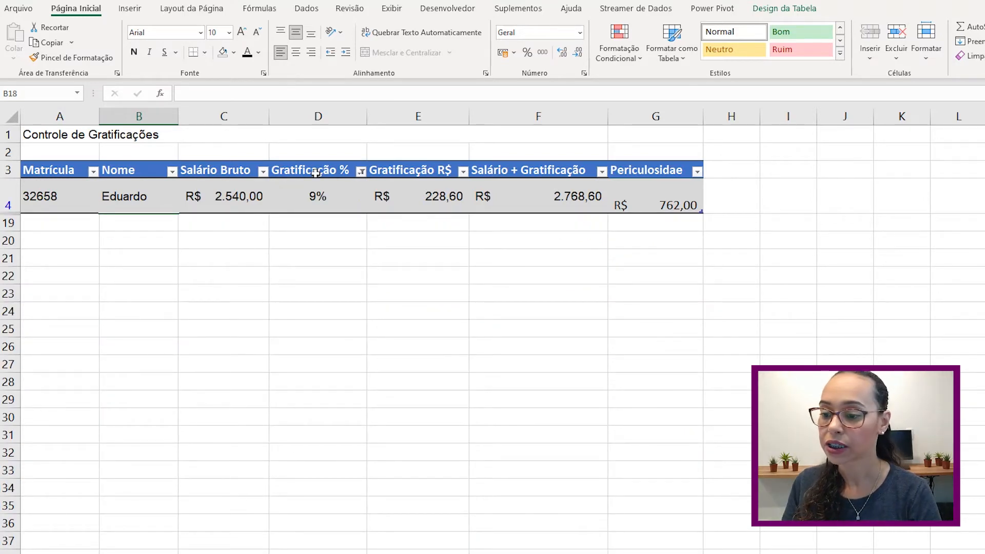
Step: Remove the Gratificação % filter by selecting all of its values again
{"action": "left_click", "coordinate": [361, 173]}
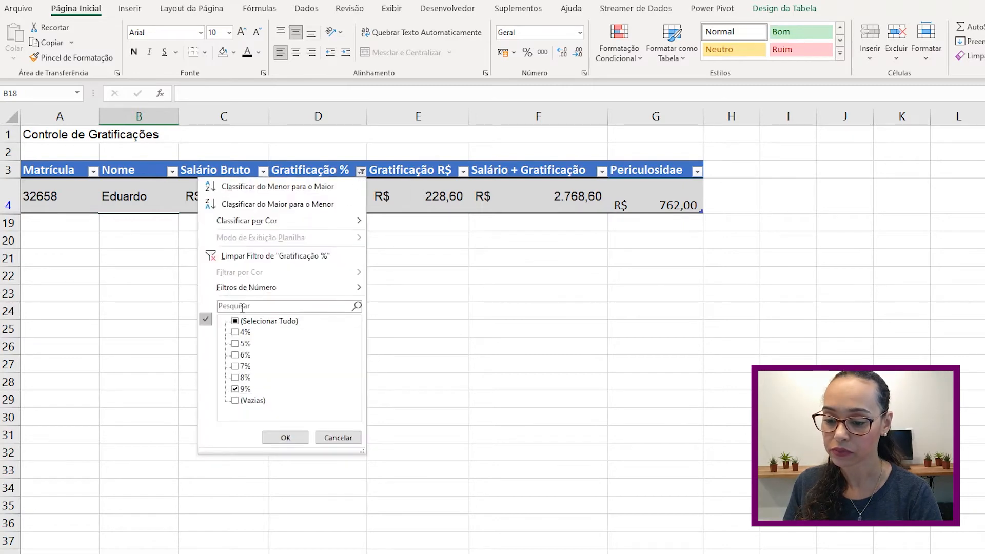
{"action": "left_click", "coordinate": [236, 322]}
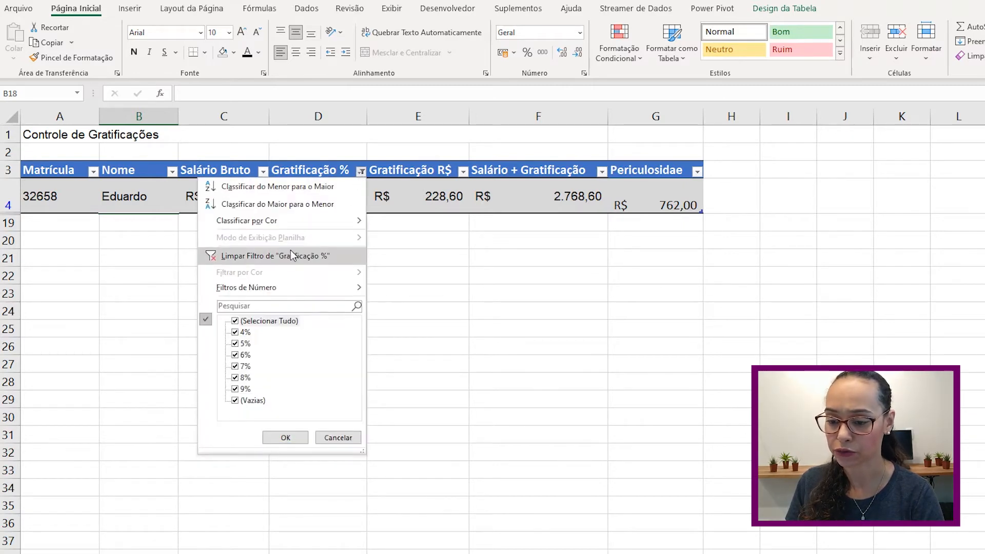
{"action": "left_click", "coordinate": [286, 438]}
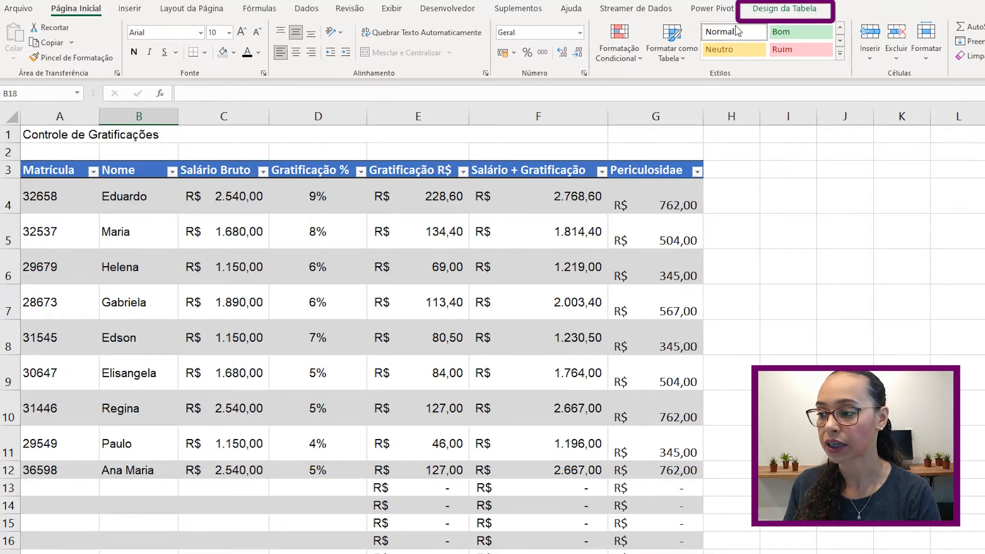
Step: View the table design options, select cell K5 outside the table for comparison, and show them again from cell D6
{"action": "left_click", "coordinate": [765, 9]}
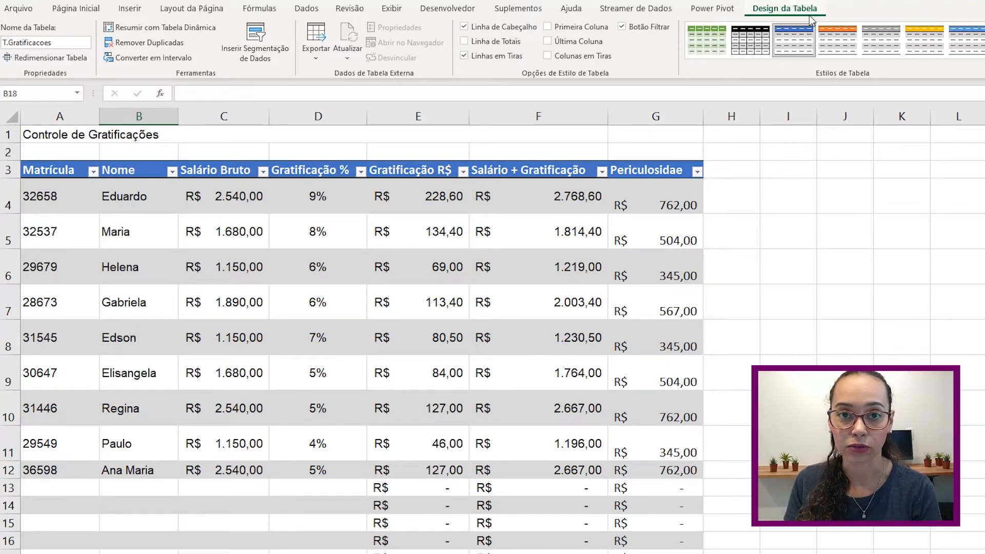
{"action": "left_click", "coordinate": [918, 228]}
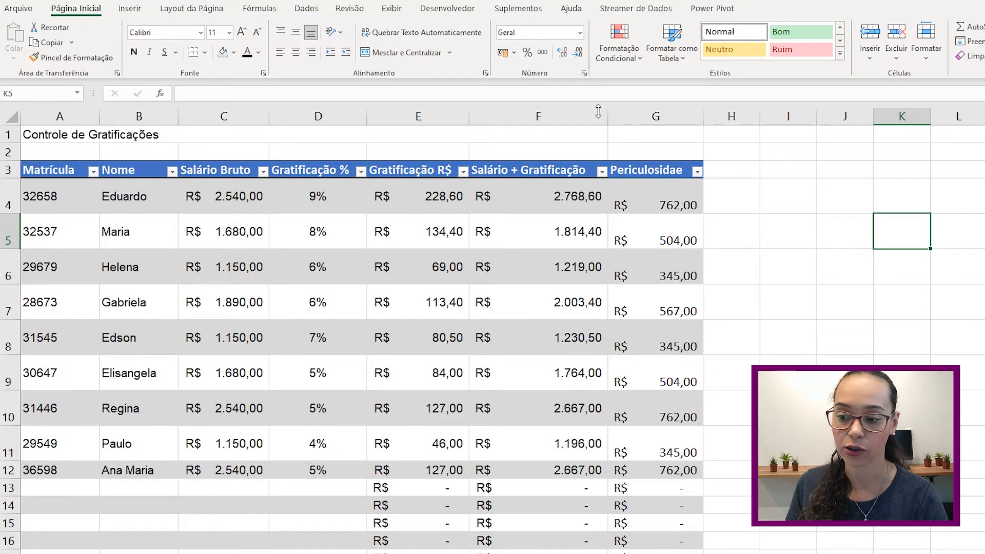
{"action": "left_click", "coordinate": [296, 278]}
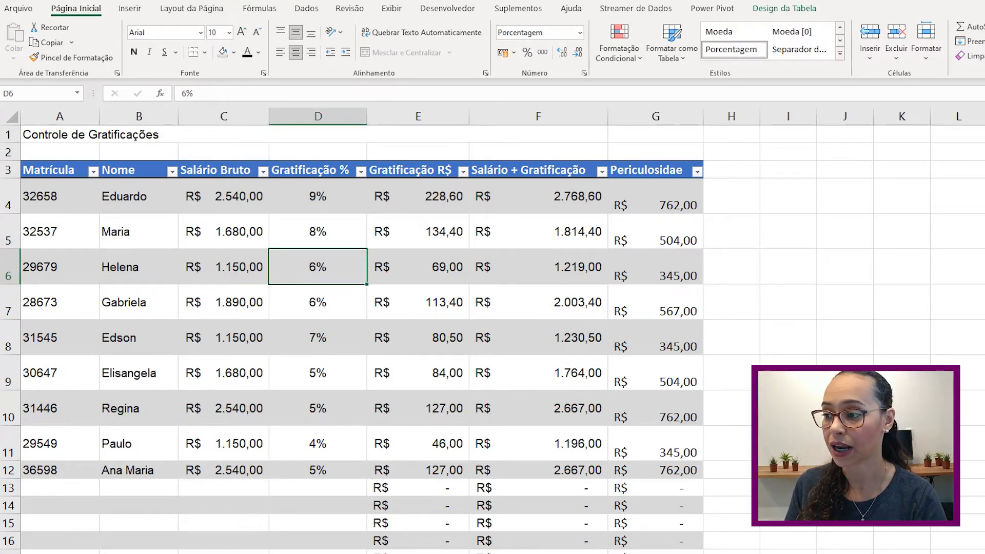
{"action": "left_click", "coordinate": [790, 9]}
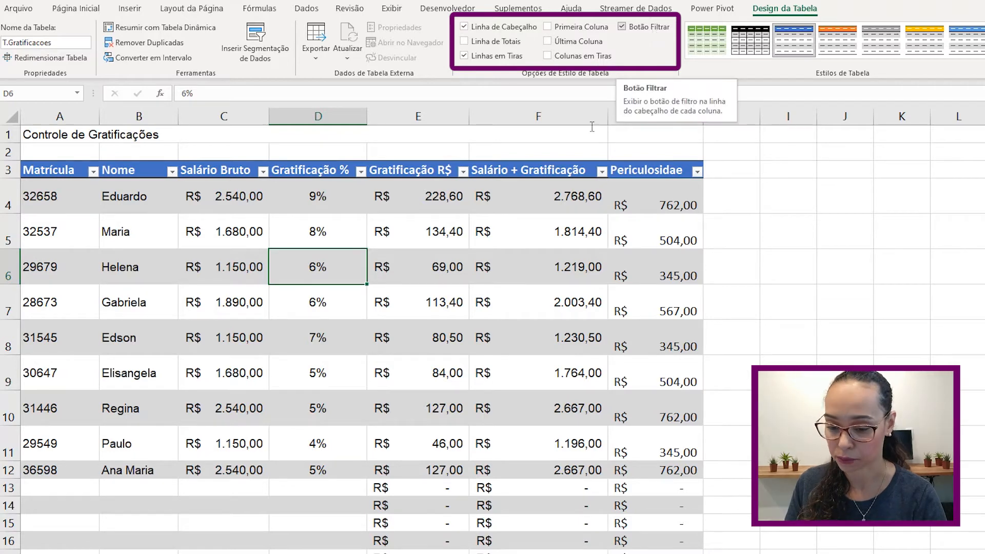
Step: Delete the unused rows from row 13 down so that the table ends at row 12
{"action": "left_click_drag", "start_coordinate": [8, 488], "coordinate": [16, 550]}
{"action": "right_click", "coordinate": [15, 550]}
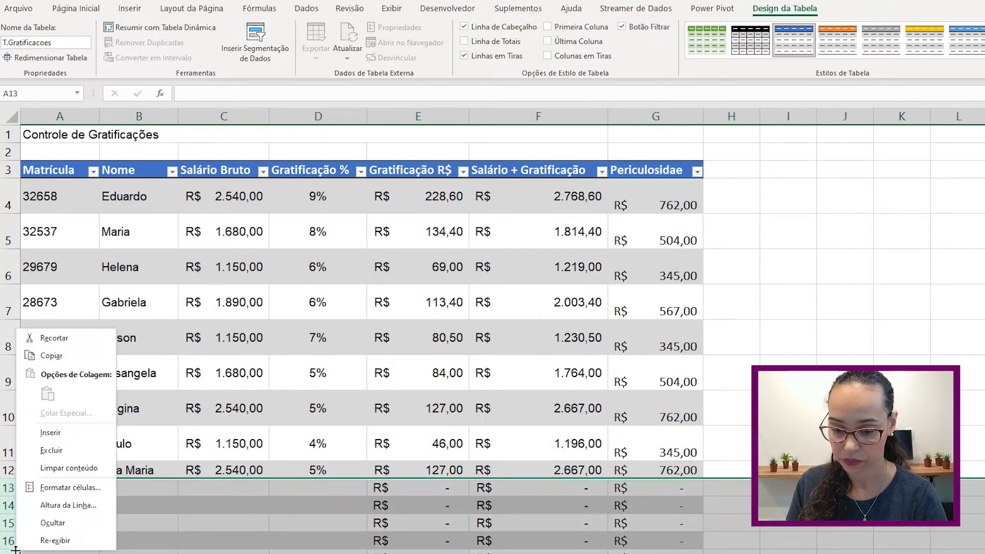
{"action": "left_click", "coordinate": [44, 456]}
{"action": "left_click", "coordinate": [686, 479]}
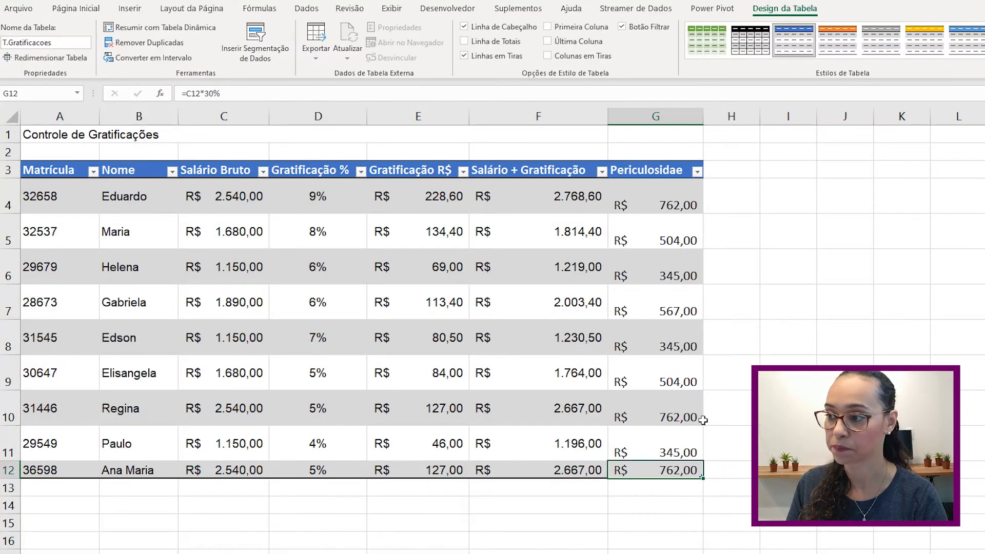
Step: Add a total row to the table and inspect the Periculosidae total cell
{"action": "left_click", "coordinate": [464, 41]}
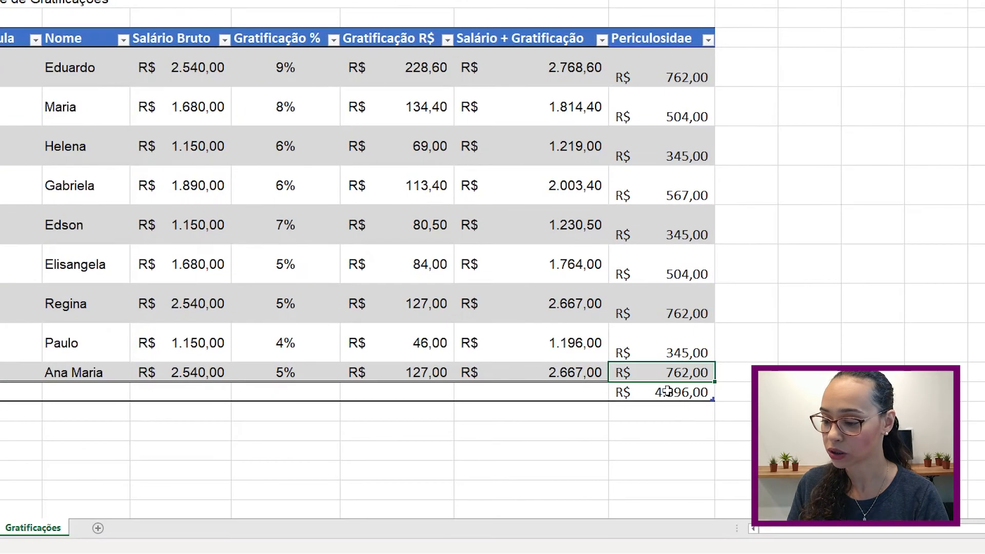
{"action": "left_click", "coordinate": [668, 392]}
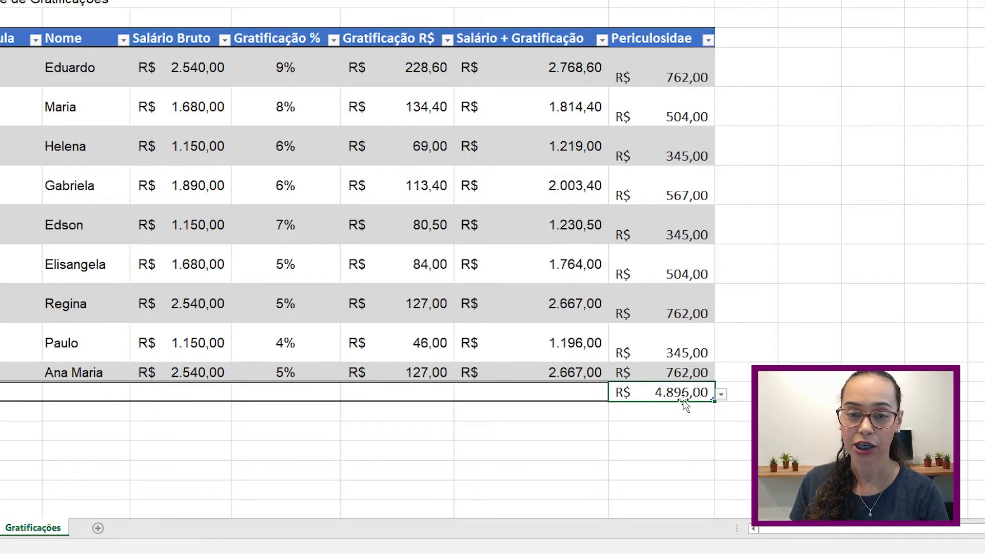
{"action": "left_click_drag", "start_coordinate": [686, 403], "coordinate": [596, 389]}
Step: Set the total row function for the Salário + Gratificação column to Soma
{"action": "left_click", "coordinate": [596, 389]}
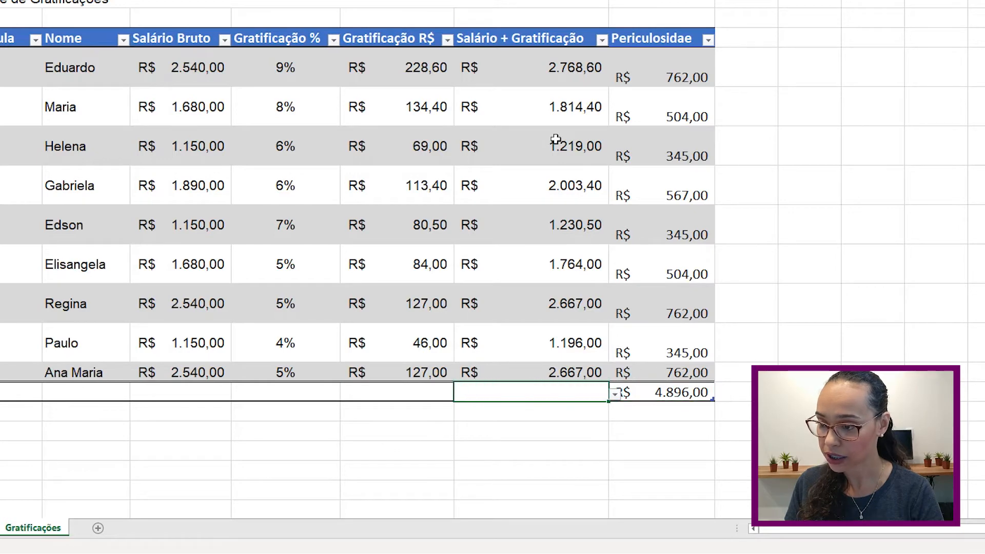
{"action": "left_click", "coordinate": [611, 394]}
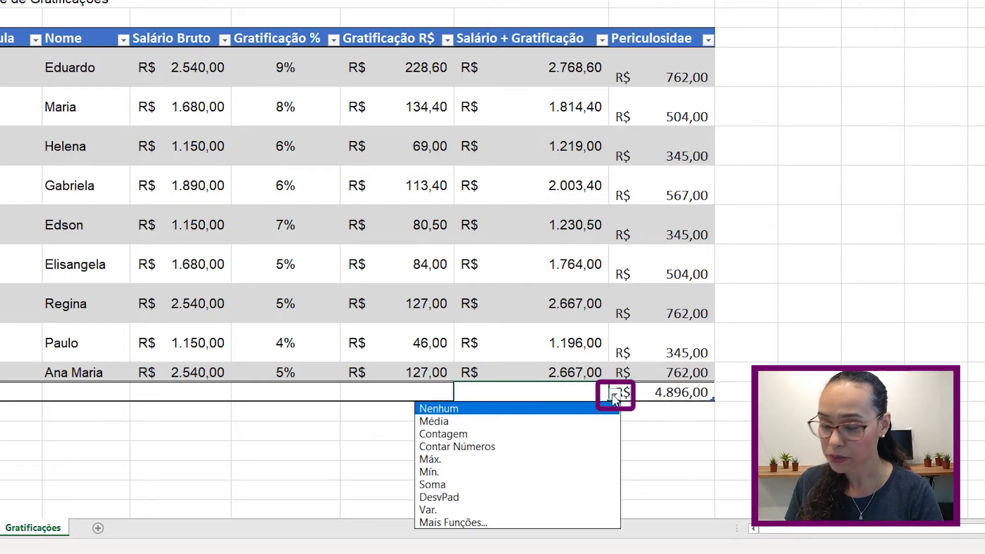
{"action": "left_click", "coordinate": [621, 398]}
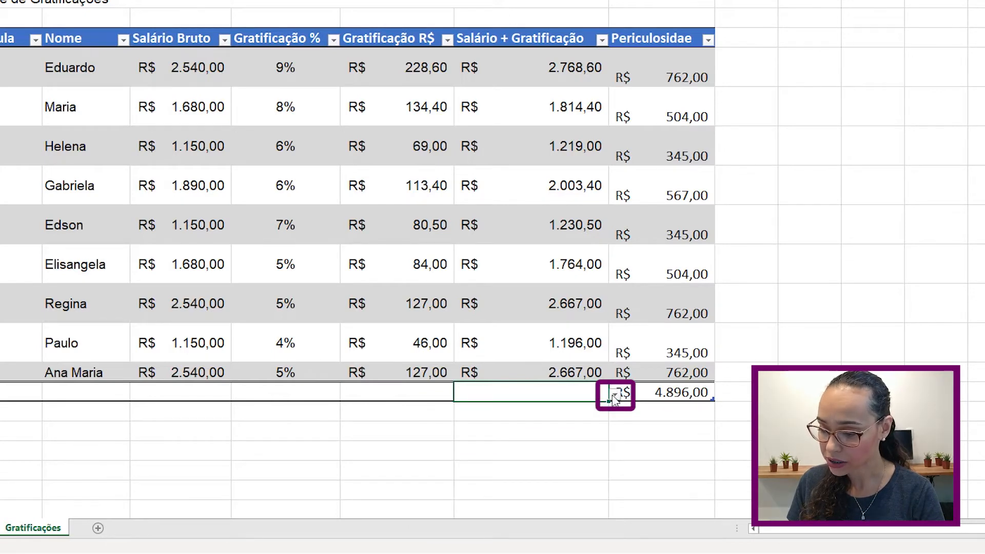
{"action": "left_click", "coordinate": [616, 397]}
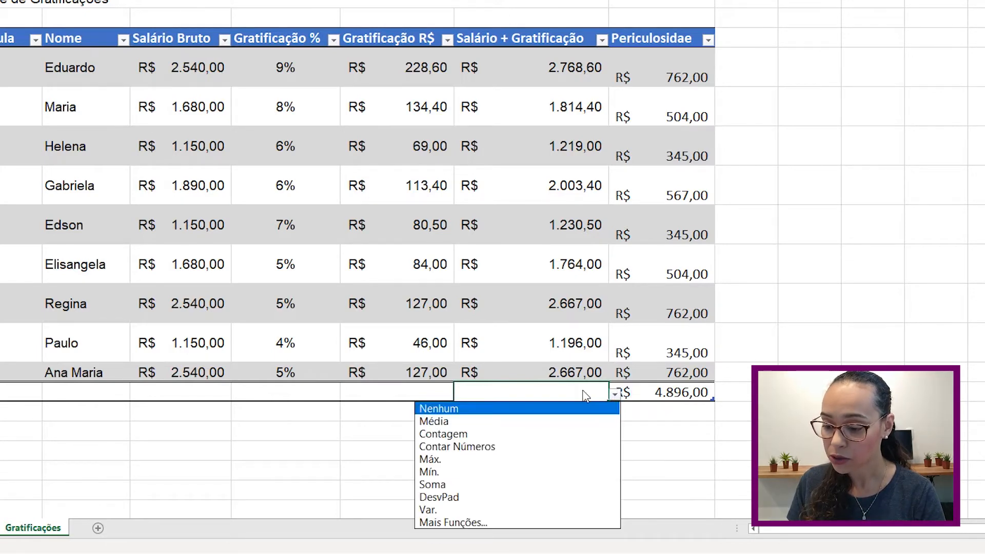
{"action": "left_click", "coordinate": [485, 484]}
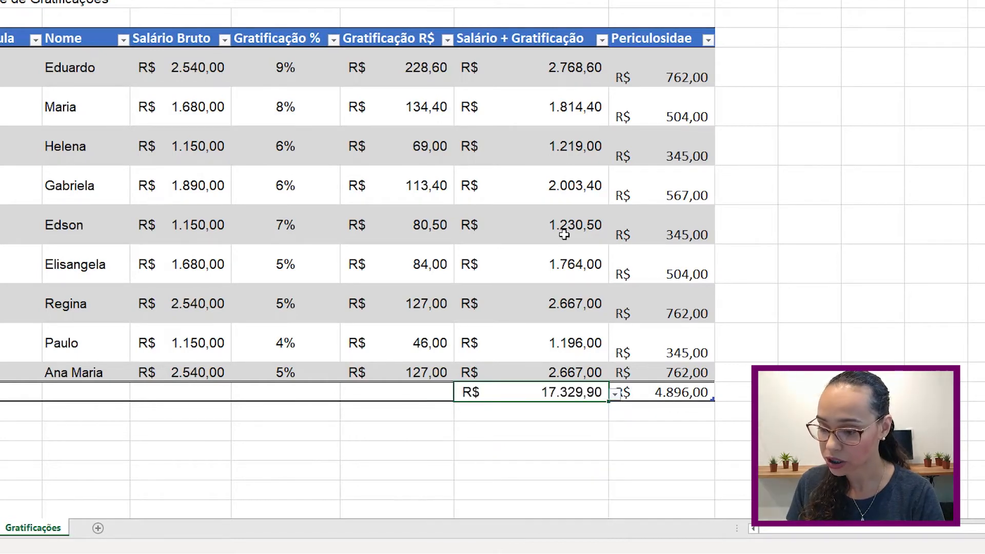
Step: Set the total row function for the Gratificação R$ column to Média
{"action": "left_click", "coordinate": [391, 392]}
{"action": "left_click", "coordinate": [460, 395]}
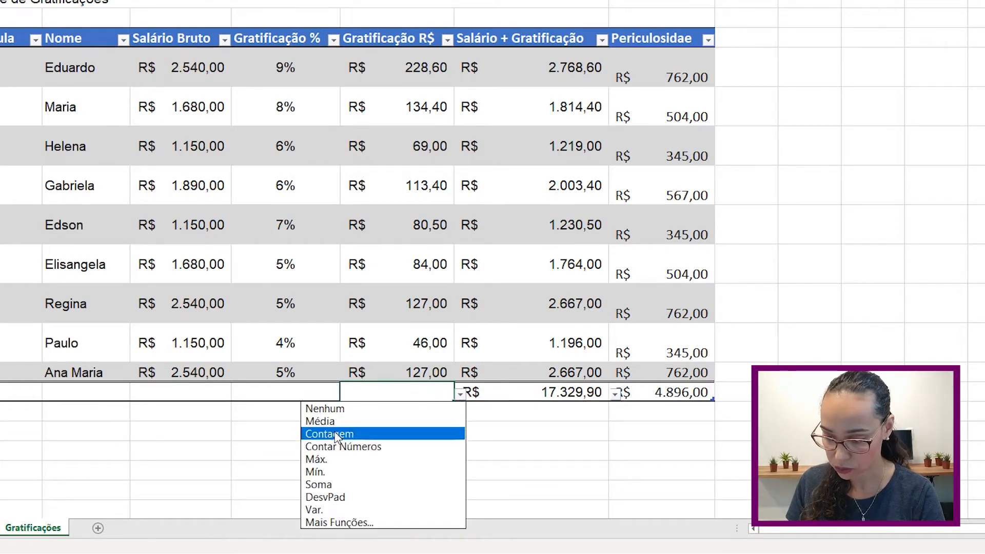
{"action": "left_click", "coordinate": [349, 421]}
Step: Set the total row function for the Nome column to Contagem
{"action": "left_click", "coordinate": [208, 392]}
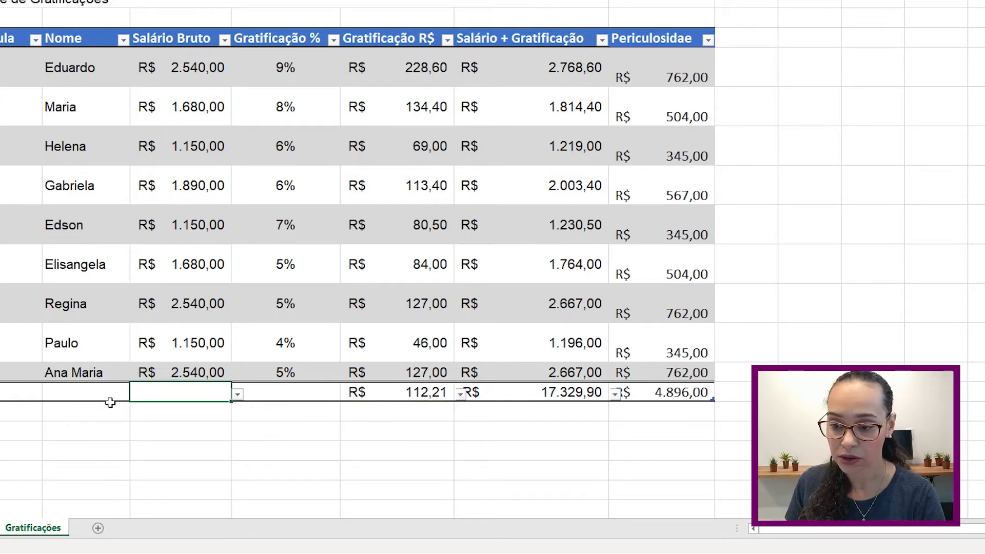
{"action": "left_click", "coordinate": [111, 395]}
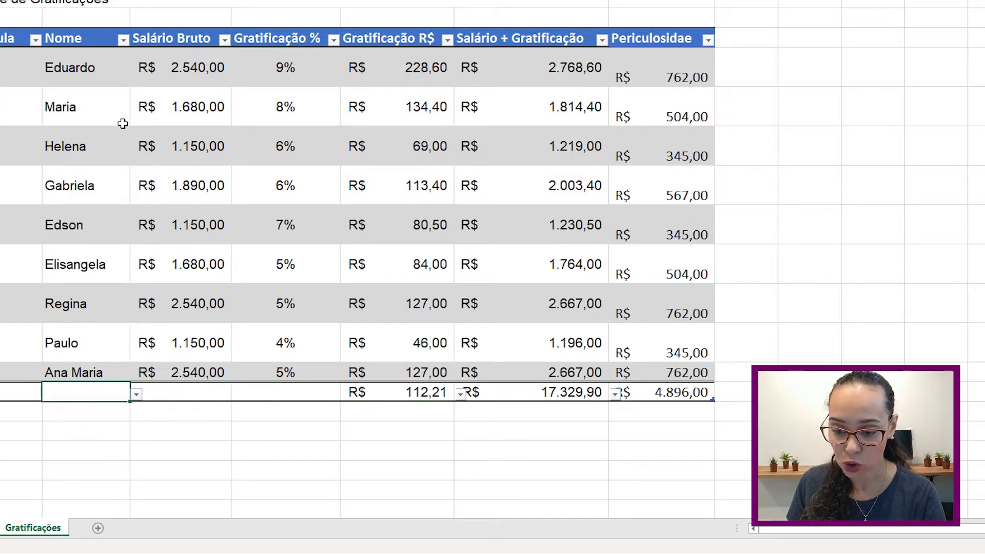
{"action": "left_click", "coordinate": [137, 394]}
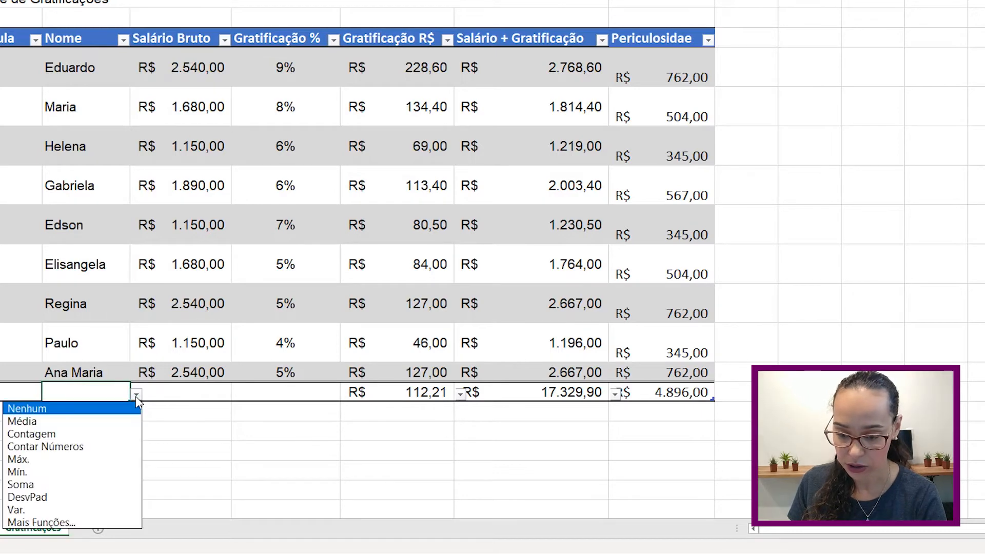
{"action": "left_click", "coordinate": [47, 435]}
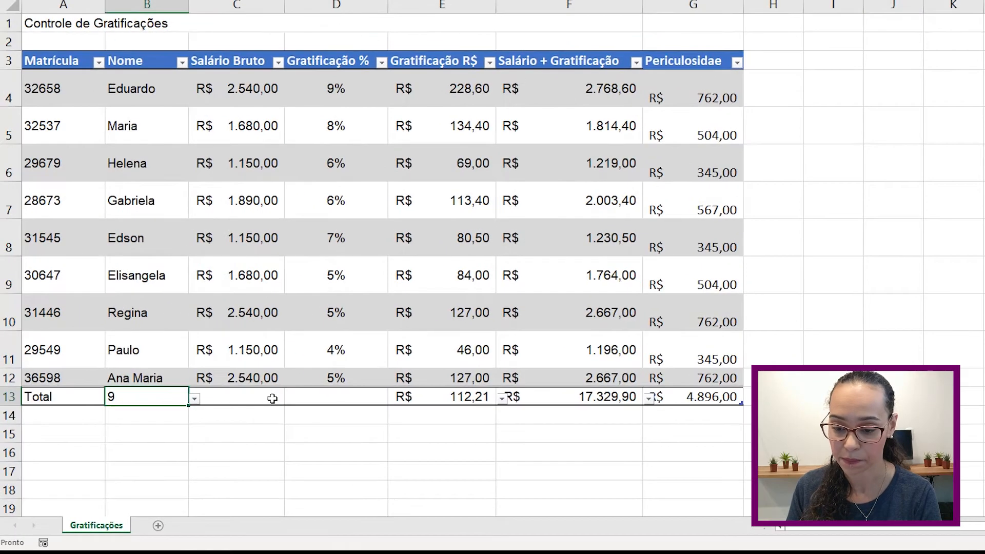
Step: Insert an empty row above the total row and enter a registration number in its Matrícula cell
{"action": "right_click", "coordinate": [9, 398]}
{"action": "left_click", "coordinate": [46, 269]}
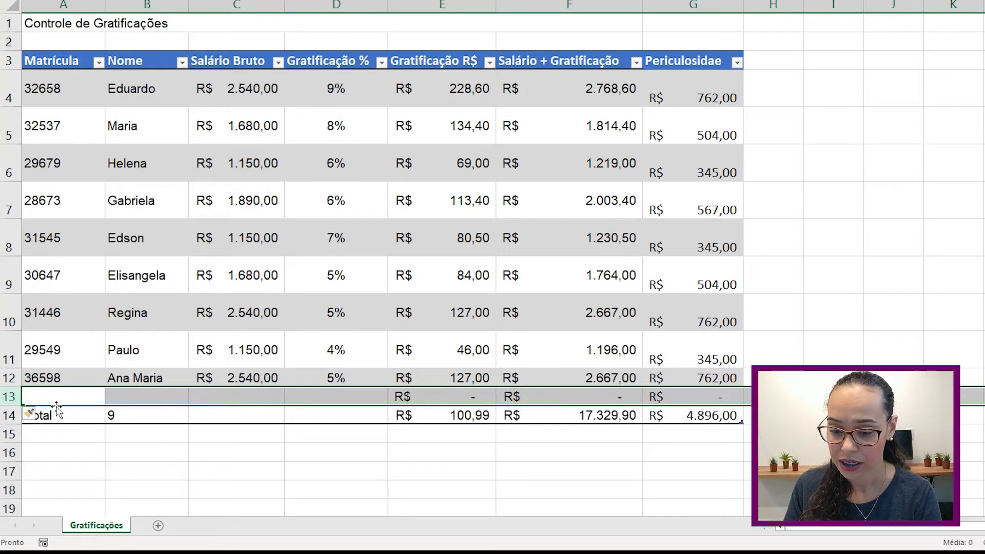
{"action": "left_click", "coordinate": [59, 397]}
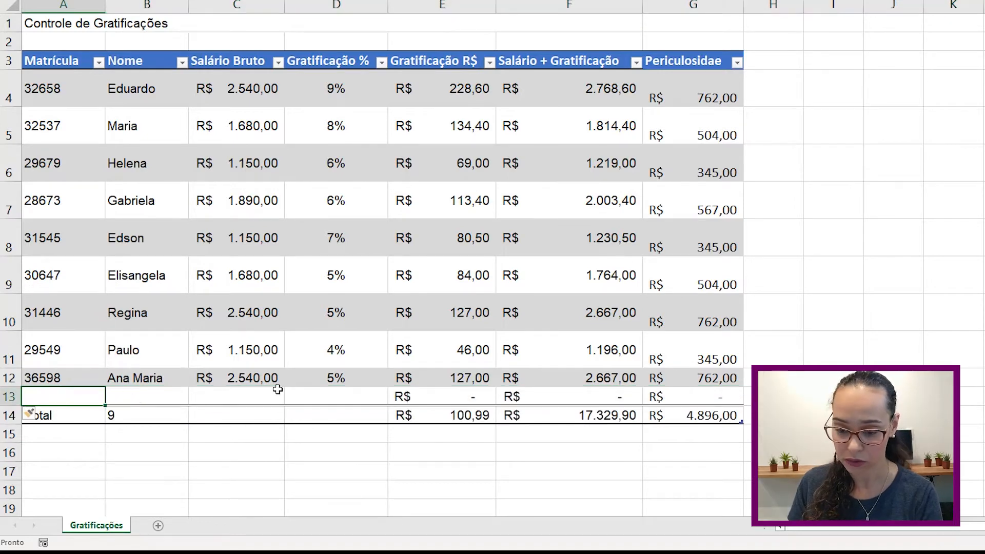
{"action": "type", "text": "268"}
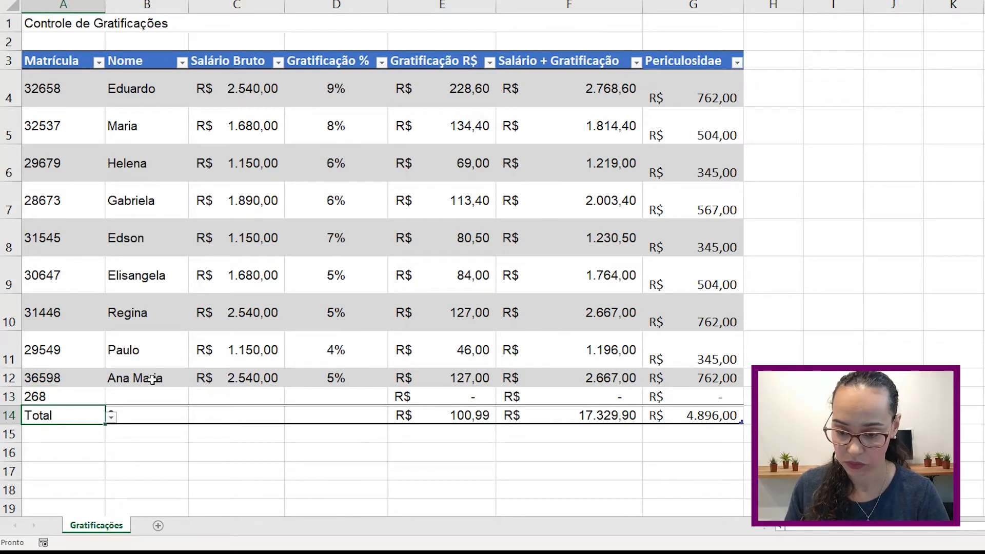
Step: Complete row 13 with the employee's first name, a Salário Bruto of 1680 and a Gratificação % of 8%
{"action": "left_click", "coordinate": [148, 396]}
{"action": "type", "text": "Bruno"}
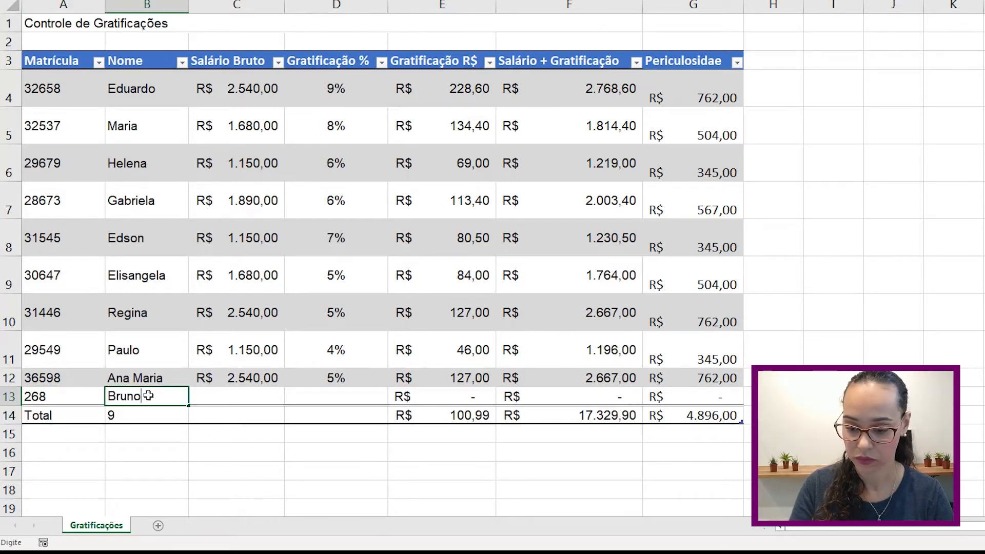
{"action": "key", "text": "Tab"}
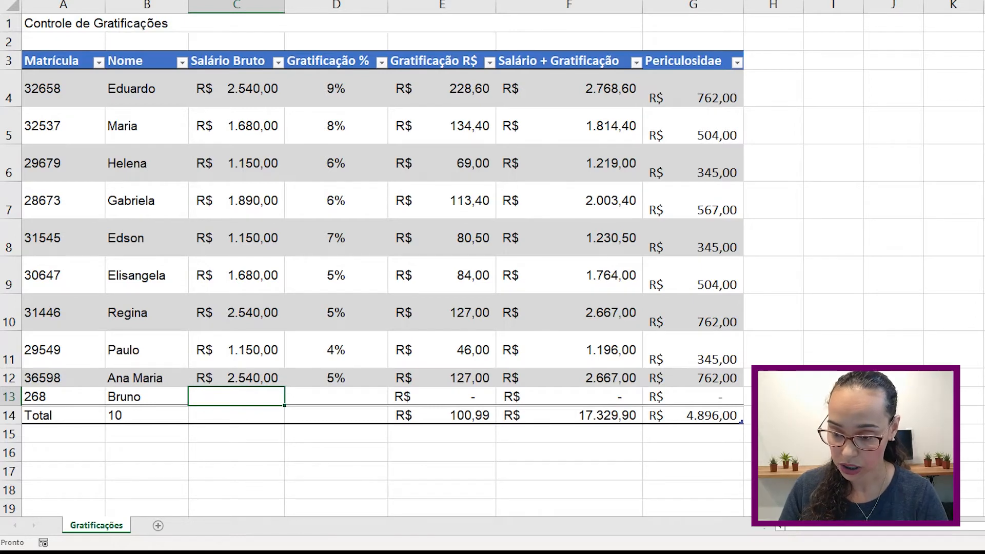
{"action": "type", "text": "1680"}
{"action": "key", "text": "Tab"}
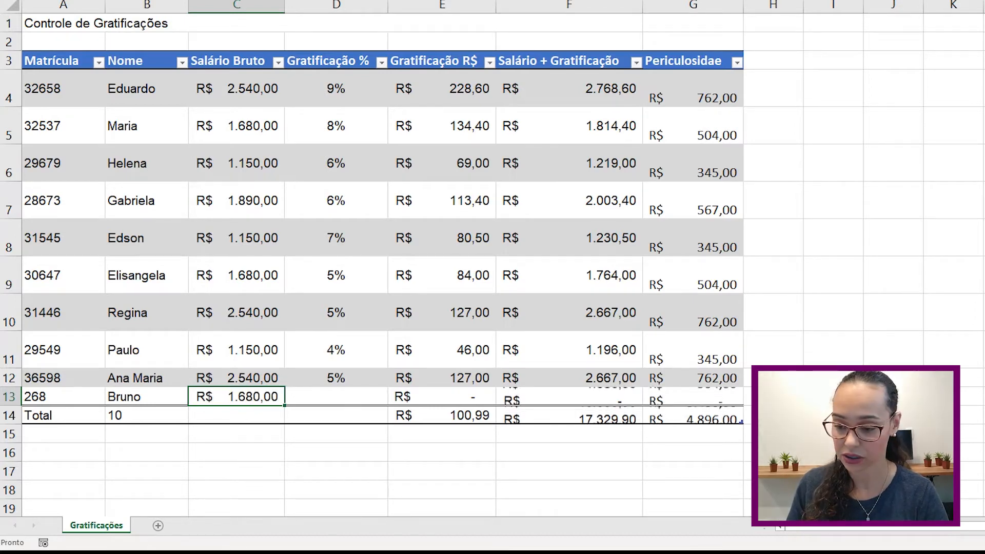
{"action": "type", "text": "8"}
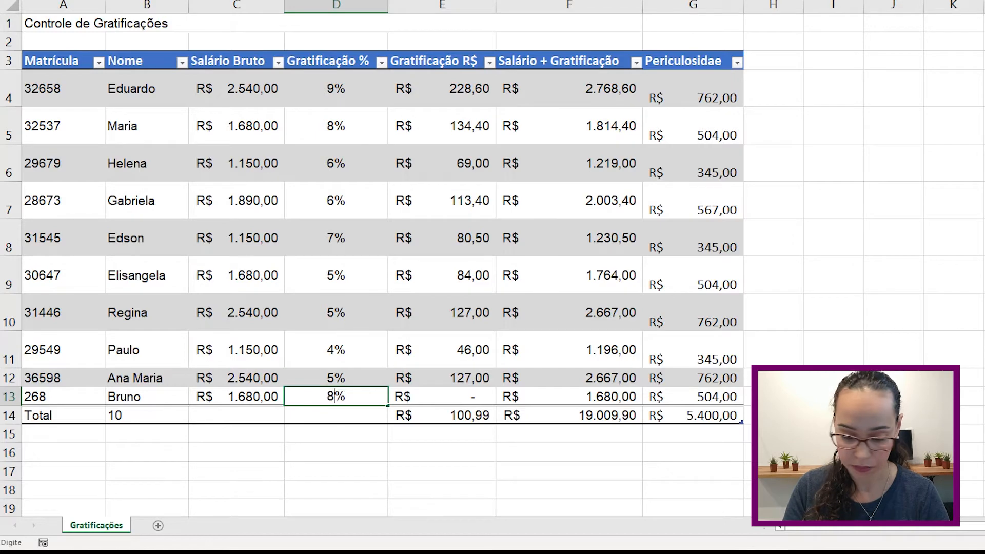
{"action": "key", "text": "Tab"}
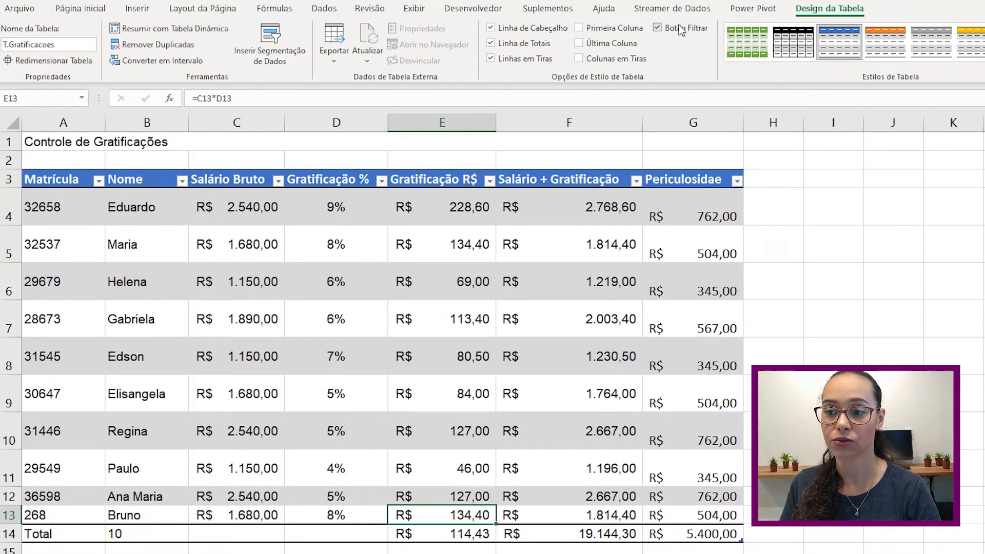
Step: Hide and restore the table's header row, and do the same with its total row
{"action": "left_click", "coordinate": [491, 29]}
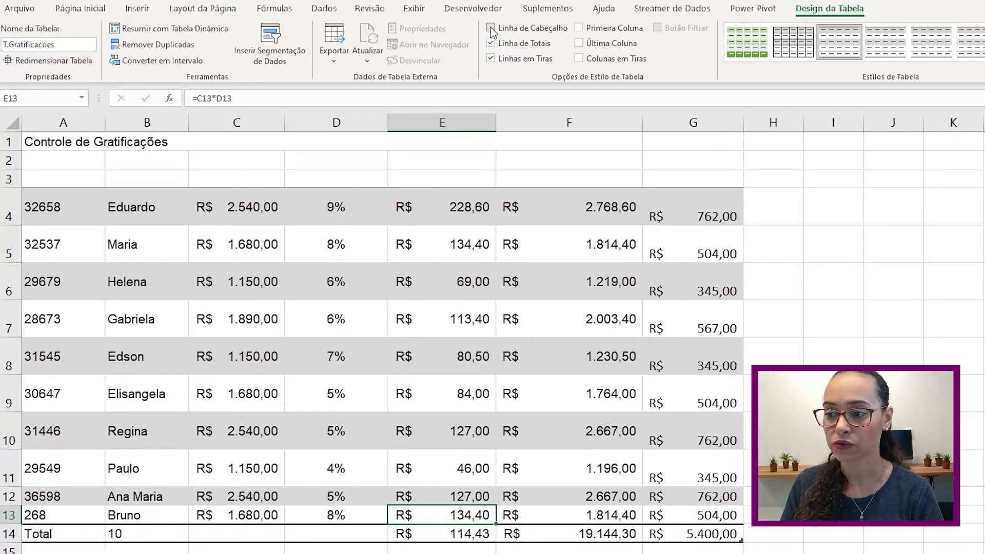
{"action": "left_click", "coordinate": [492, 30]}
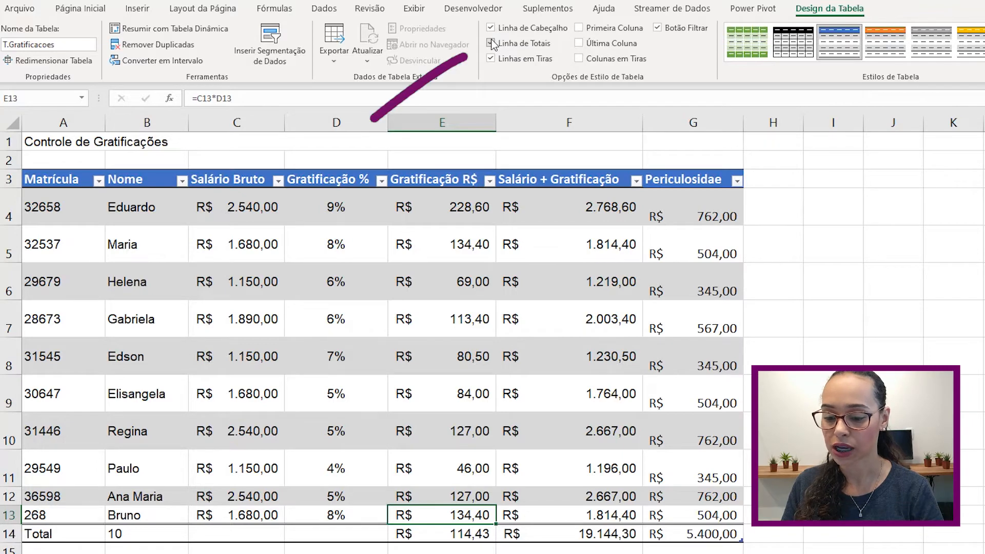
{"action": "left_click", "coordinate": [491, 43]}
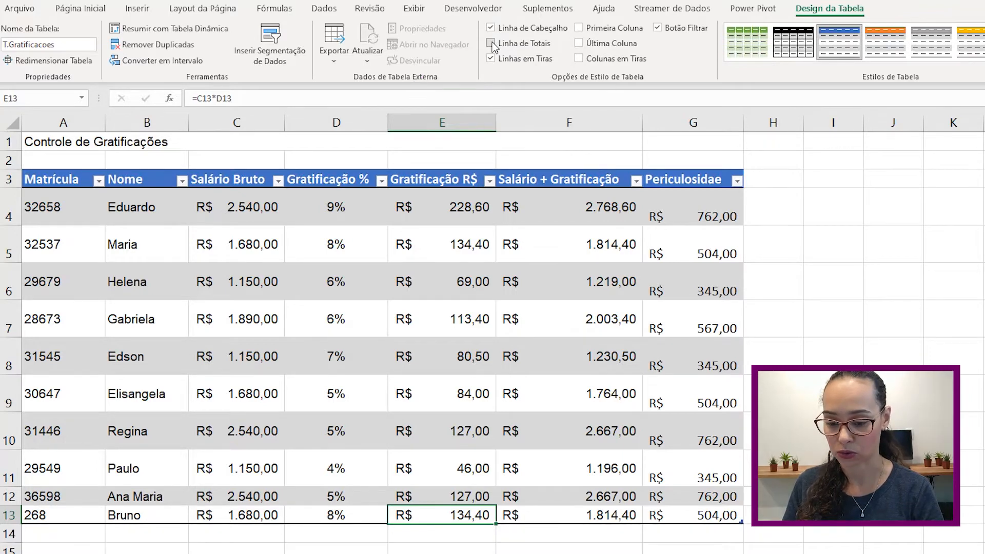
{"action": "left_click", "coordinate": [491, 43]}
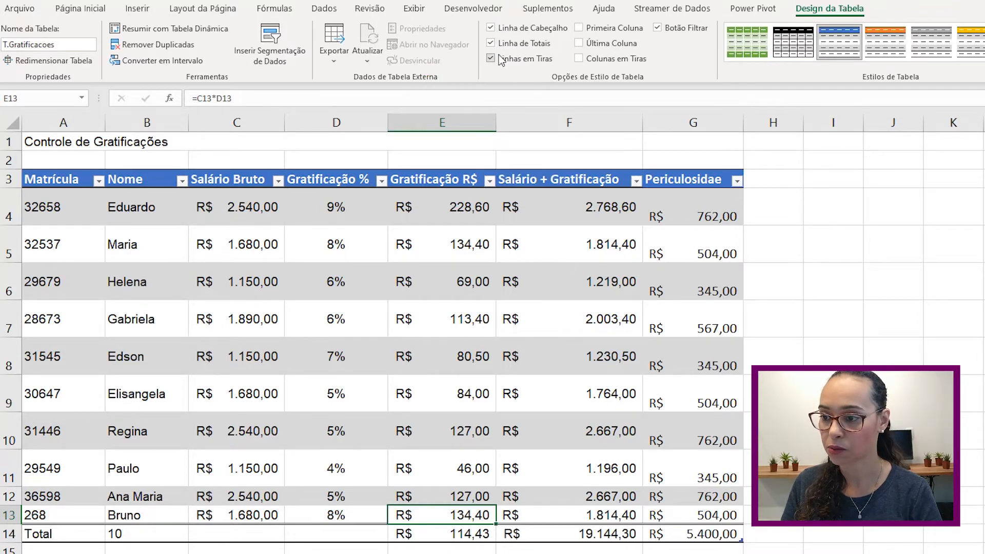
Step: Turn off the table's banded rows and filter buttons, and enable first column, last column and banded column styling
{"action": "left_click", "coordinate": [492, 58]}
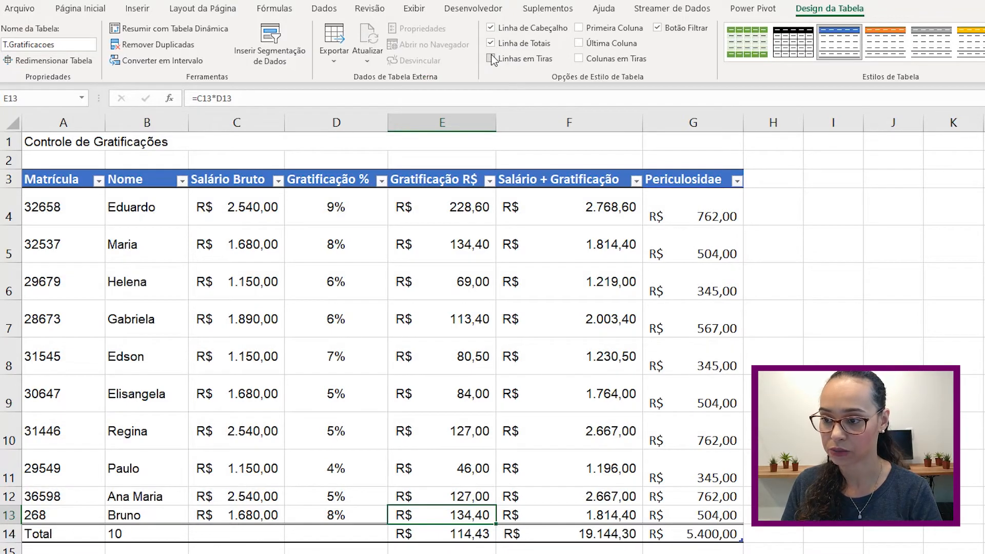
{"action": "left_click", "coordinate": [578, 29]}
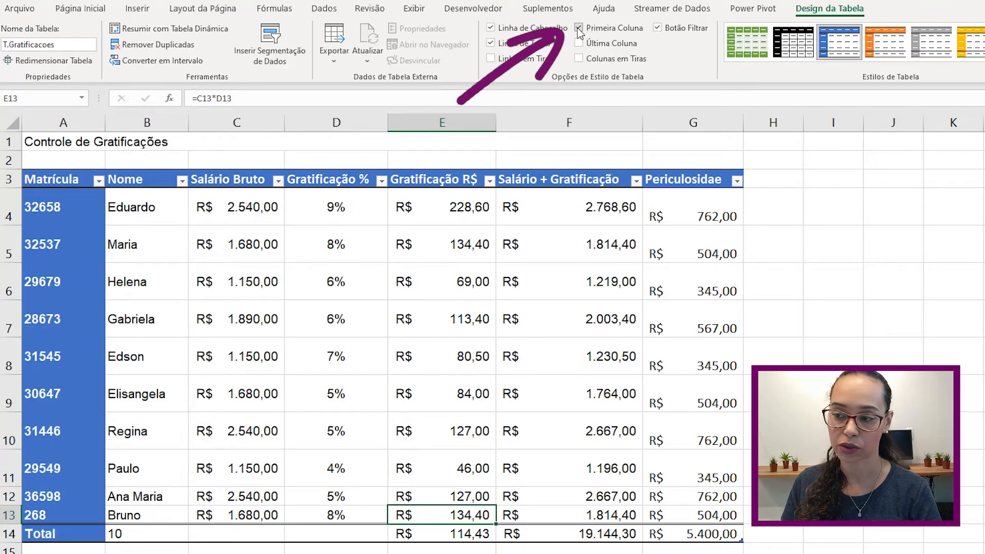
{"action": "left_click", "coordinate": [579, 43]}
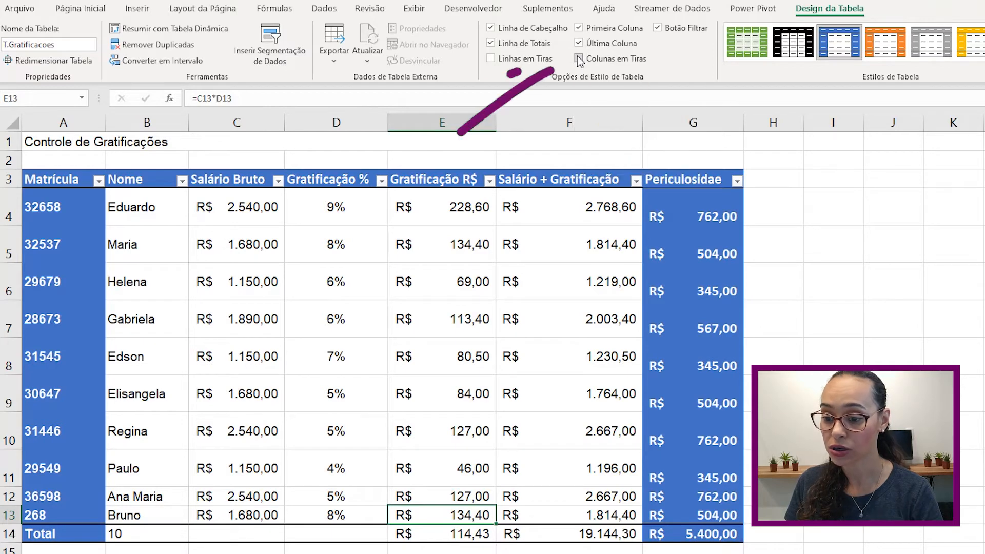
{"action": "left_click", "coordinate": [579, 58]}
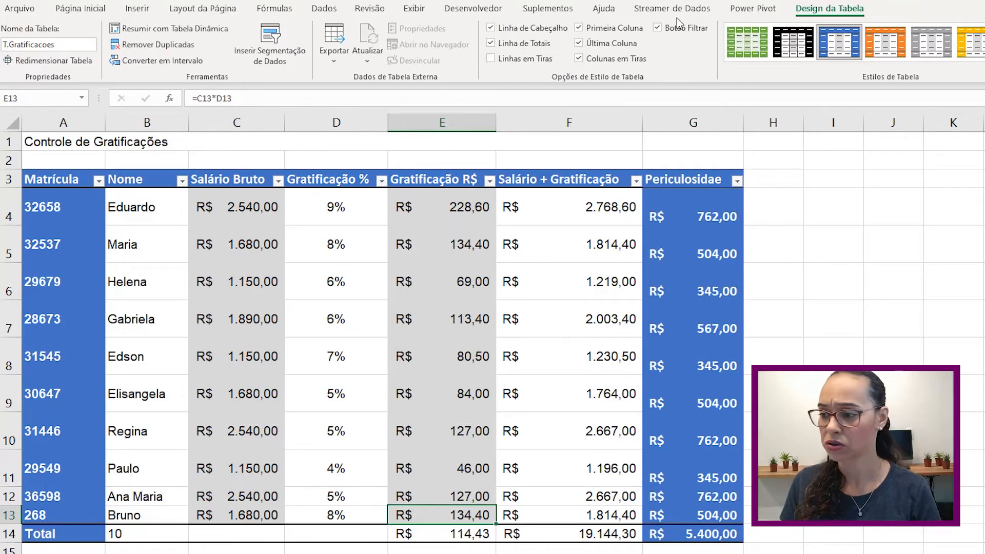
{"action": "left_click", "coordinate": [657, 28]}
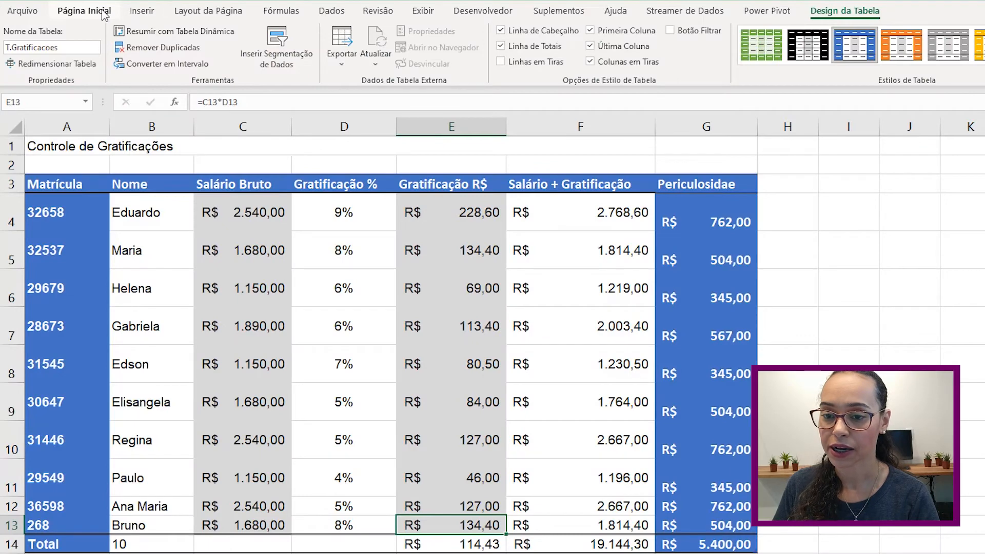
Step: Start an É Menor do que conditional formatting rule with a threshold of 100 for the Gratificação R$ values in E4:E13, excluding the total row
{"action": "left_click", "coordinate": [85, 11]}
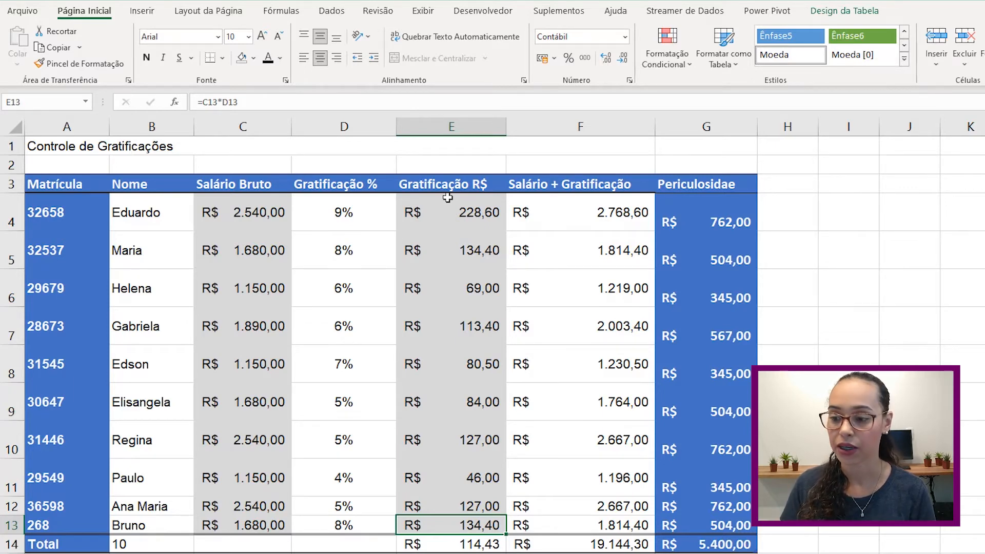
{"action": "left_click", "coordinate": [448, 198]}
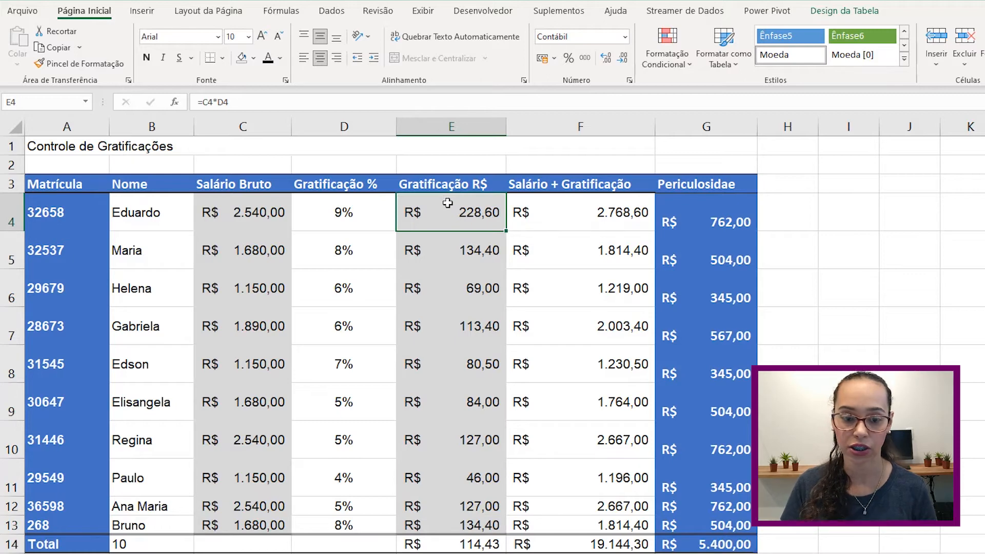
{"action": "key", "text": "ctrl+shift+Down"}
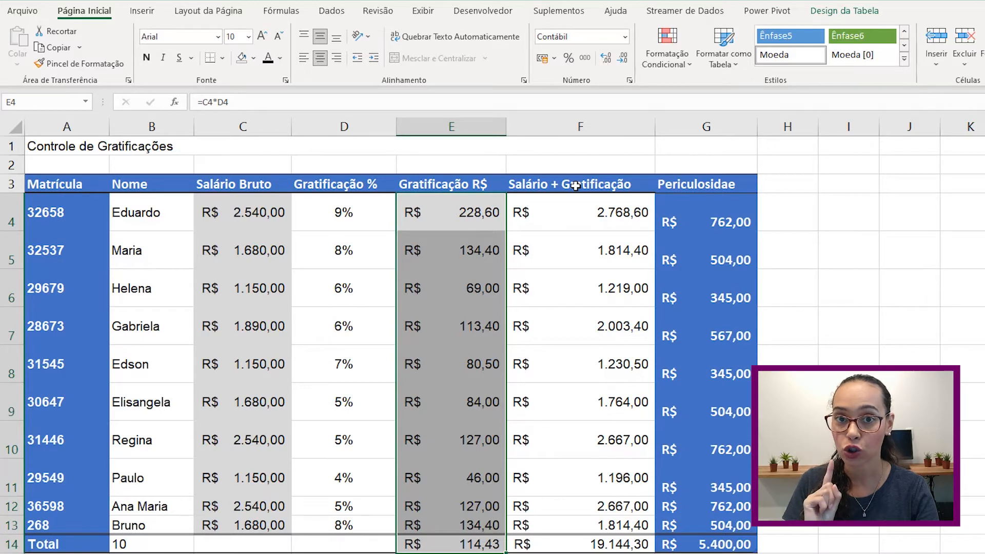
{"action": "key", "text": "shift+Up"}
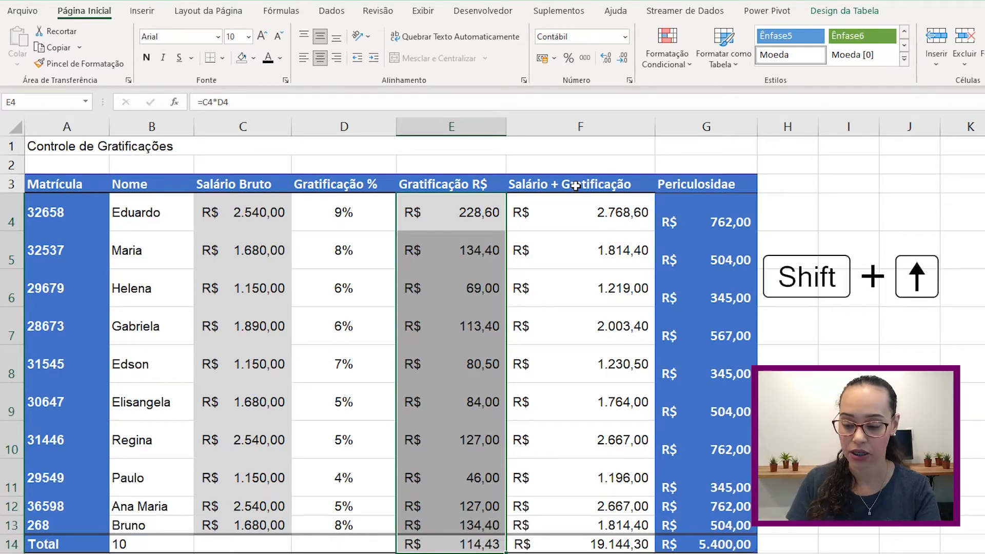
{"action": "key", "text": "shift+Up"}
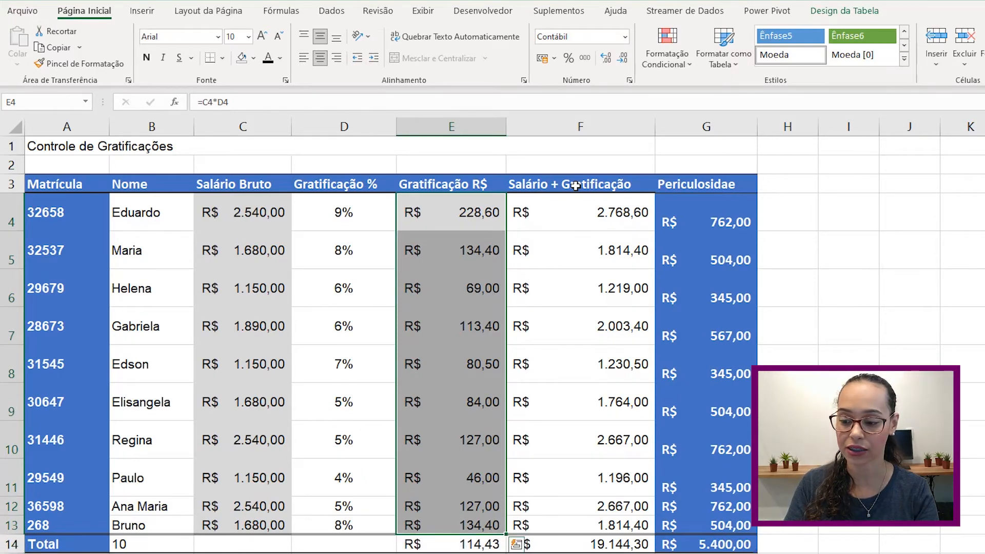
{"action": "key", "text": "shift+Up"}
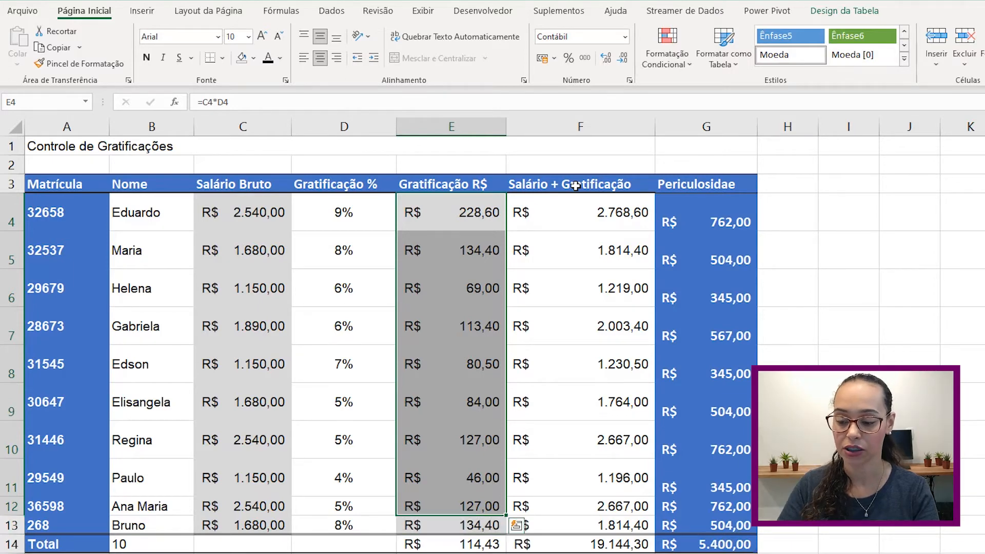
{"action": "key", "text": "shift+Up"}
{"action": "key", "text": "shift+Up"}
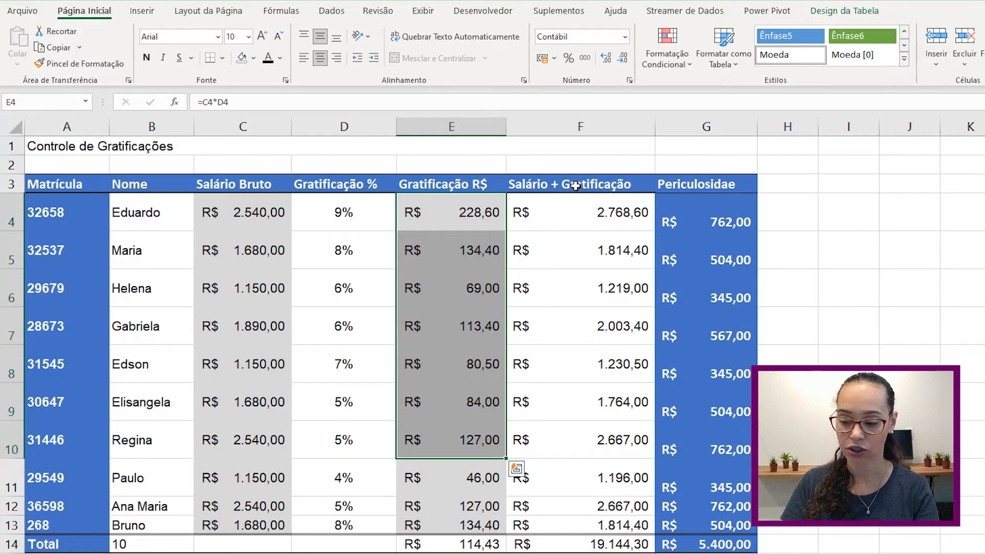
{"action": "key", "text": "shift+Down"}
{"action": "key", "text": "shift+Down"}
{"action": "key", "text": "shift+Down"}
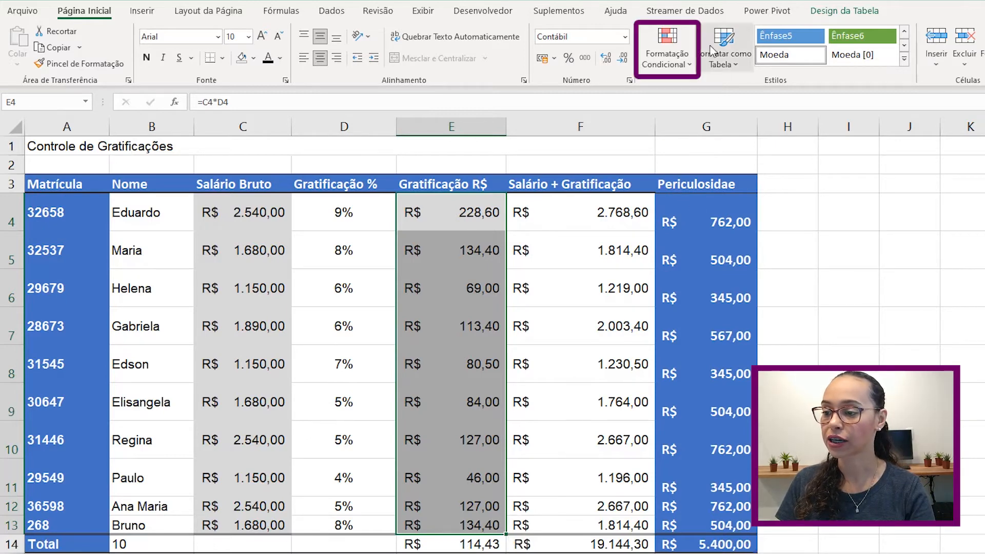
{"action": "left_click", "coordinate": [682, 62]}
{"action": "mouse_move", "coordinate": [706, 102]}
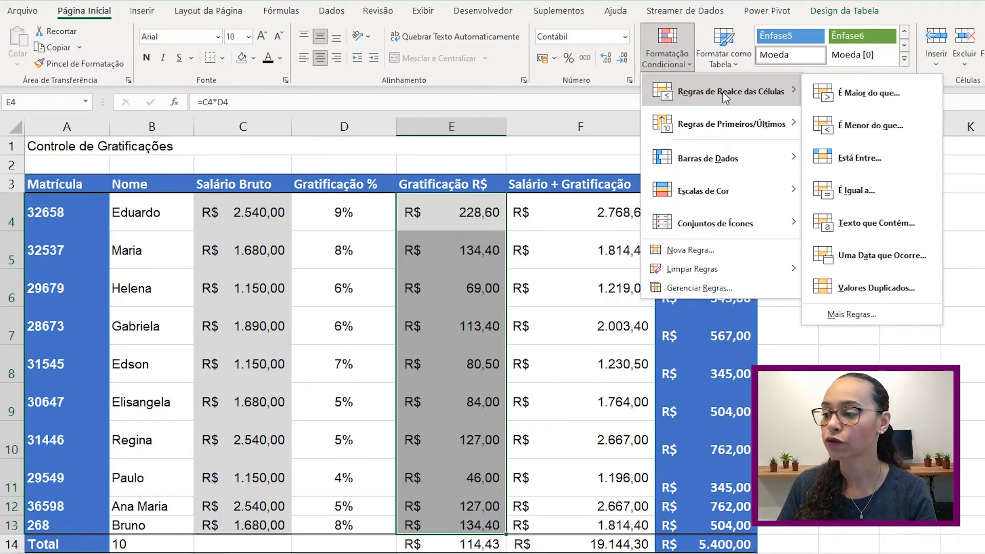
{"action": "left_click", "coordinate": [889, 125]}
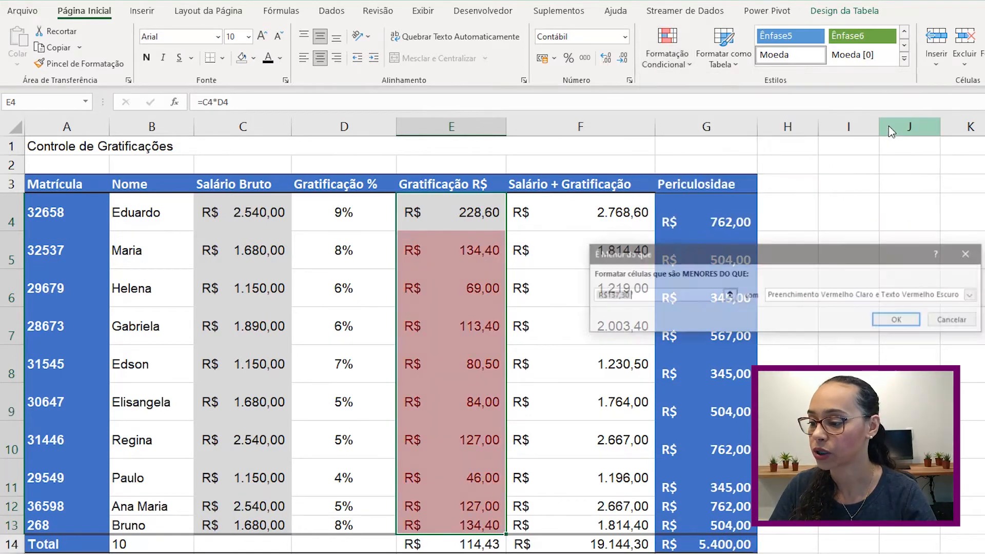
{"action": "type", "text": "100"}
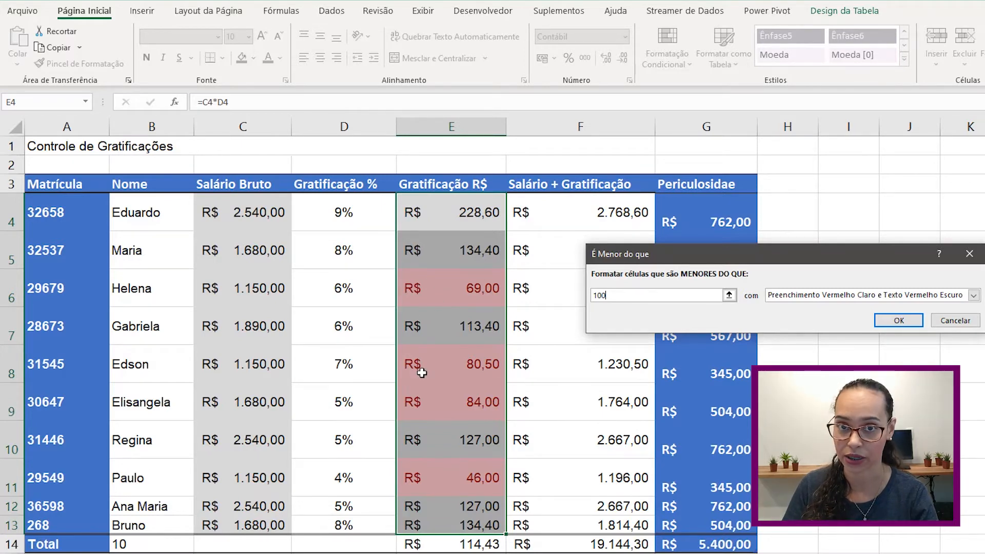
Step: Try the preset yellow fill with dark yellow text and the preset red text as the rule's format
{"action": "left_click", "coordinate": [973, 296]}
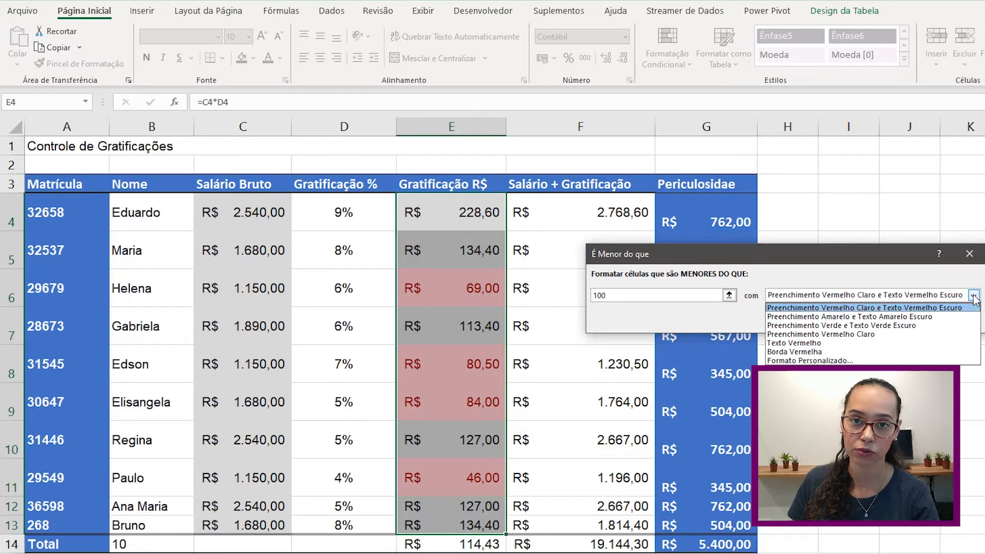
{"action": "left_click", "coordinate": [827, 317]}
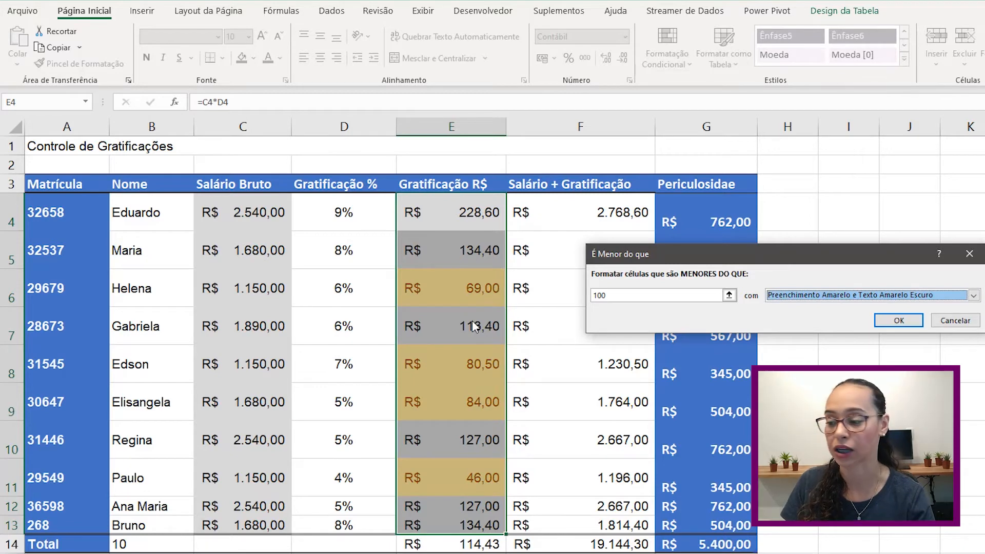
{"action": "left_click", "coordinate": [974, 296]}
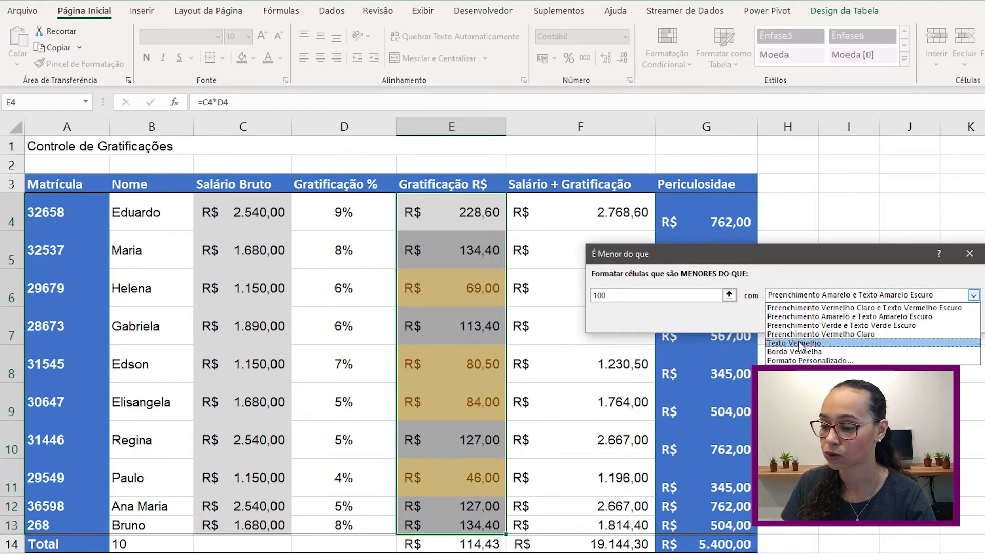
{"action": "left_click", "coordinate": [815, 343]}
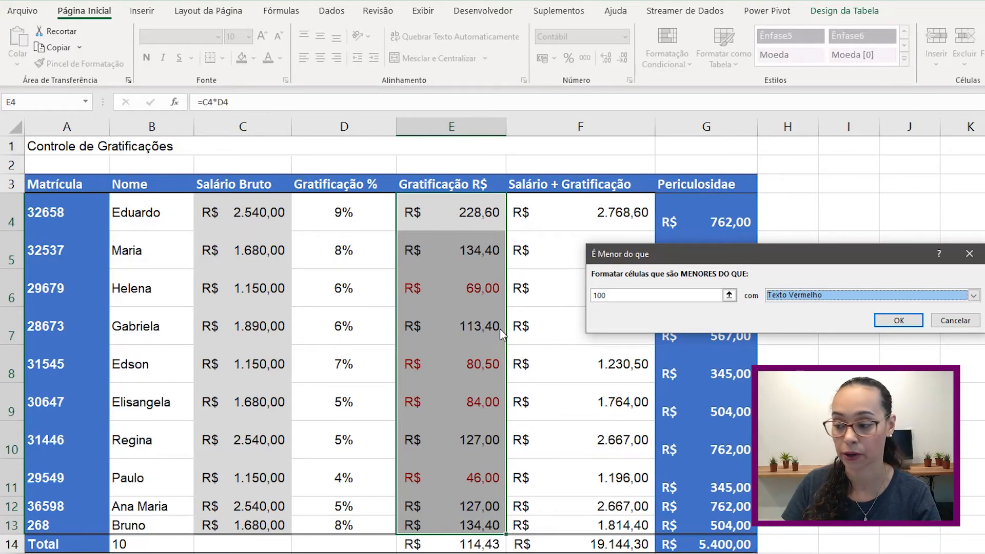
Step: Give the less-than-100 rule a custom format with bold red text and apply it
{"action": "left_click", "coordinate": [973, 295]}
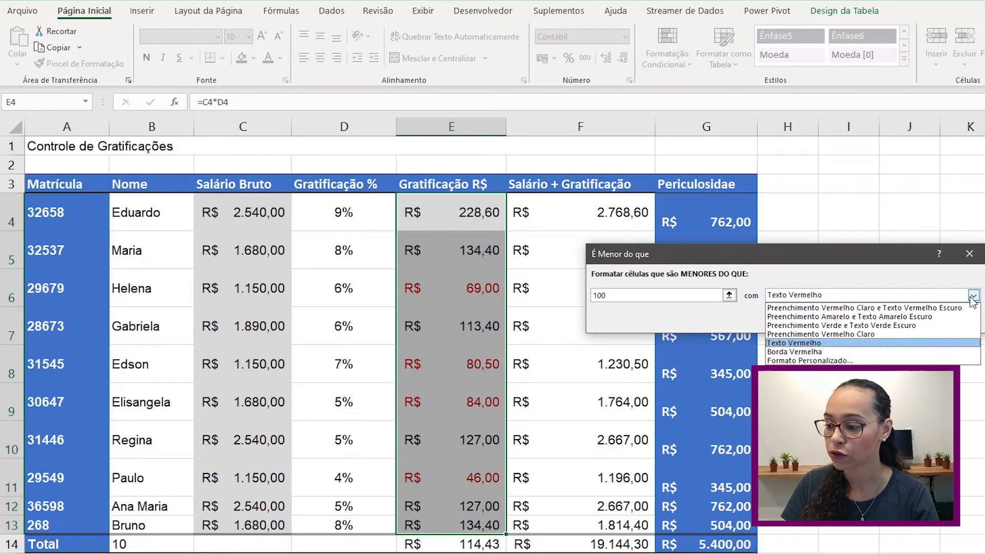
{"action": "left_click", "coordinate": [838, 361]}
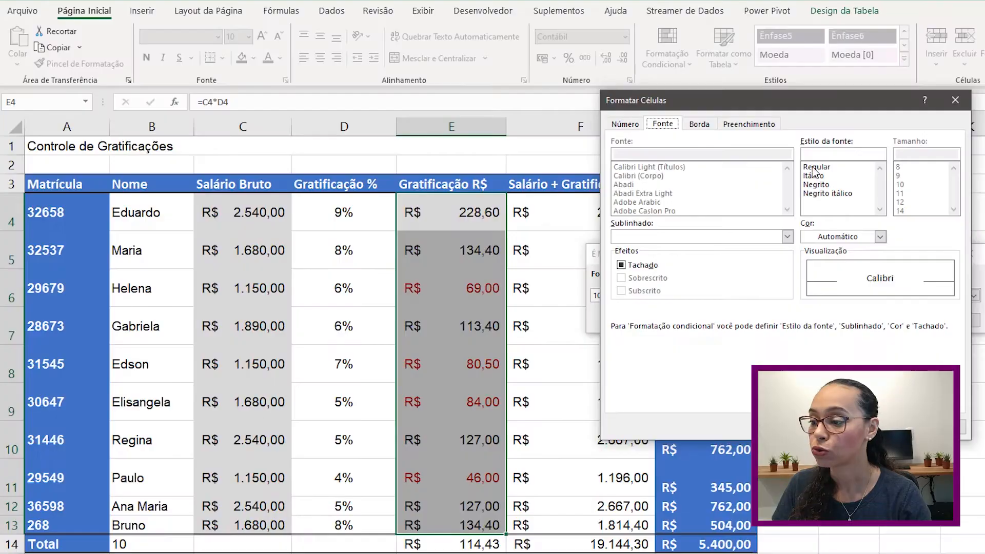
{"action": "left_click", "coordinate": [815, 185]}
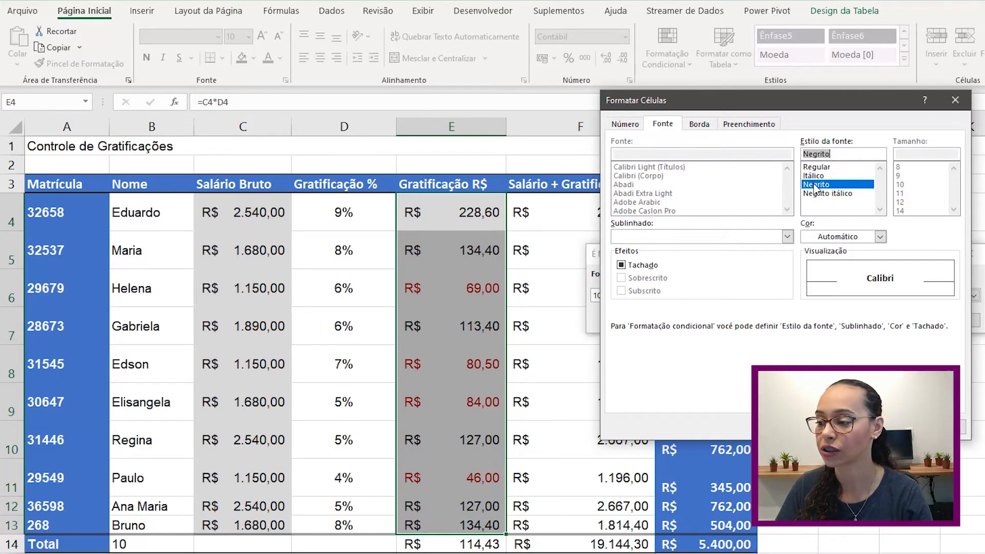
{"action": "left_click", "coordinate": [879, 236]}
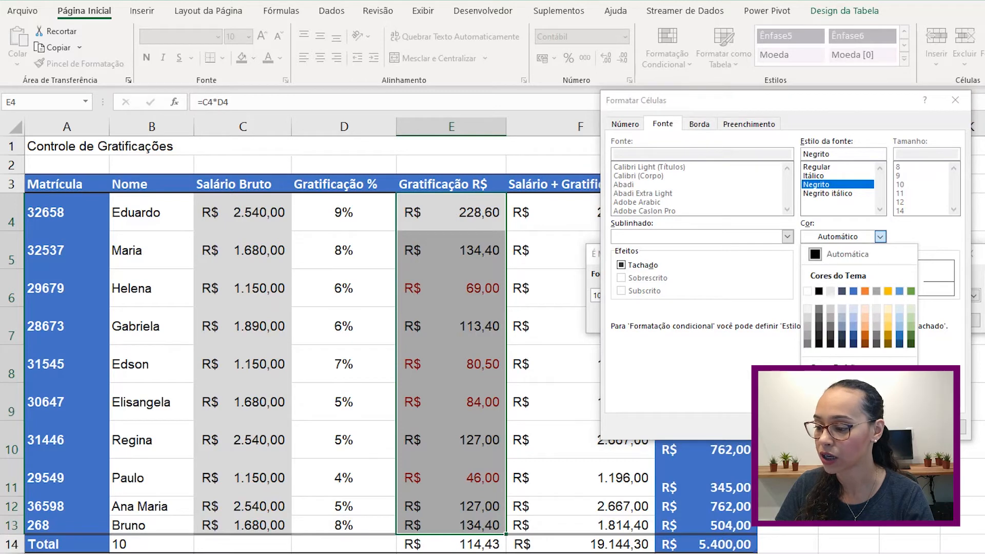
{"action": "left_click", "coordinate": [819, 382]}
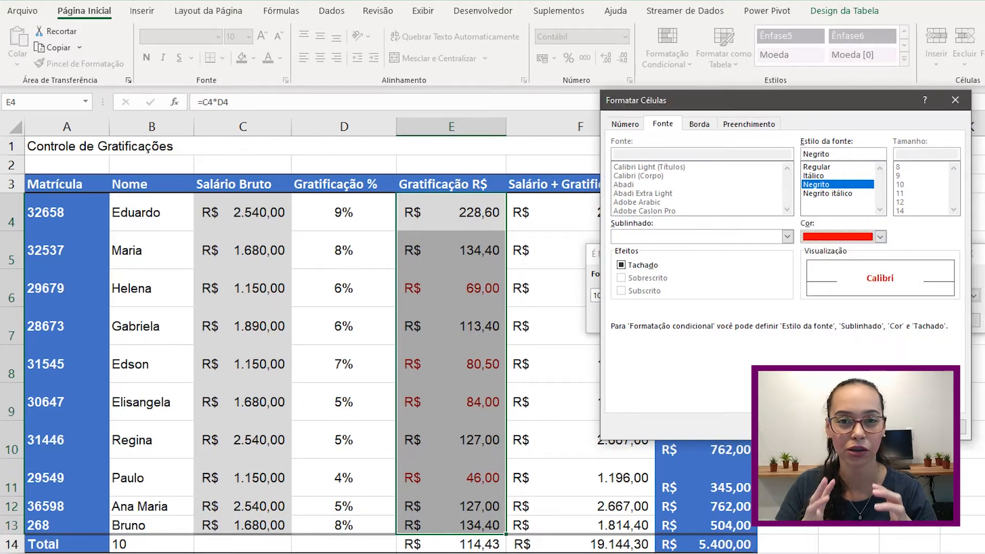
{"action": "left_click", "coordinate": [886, 427]}
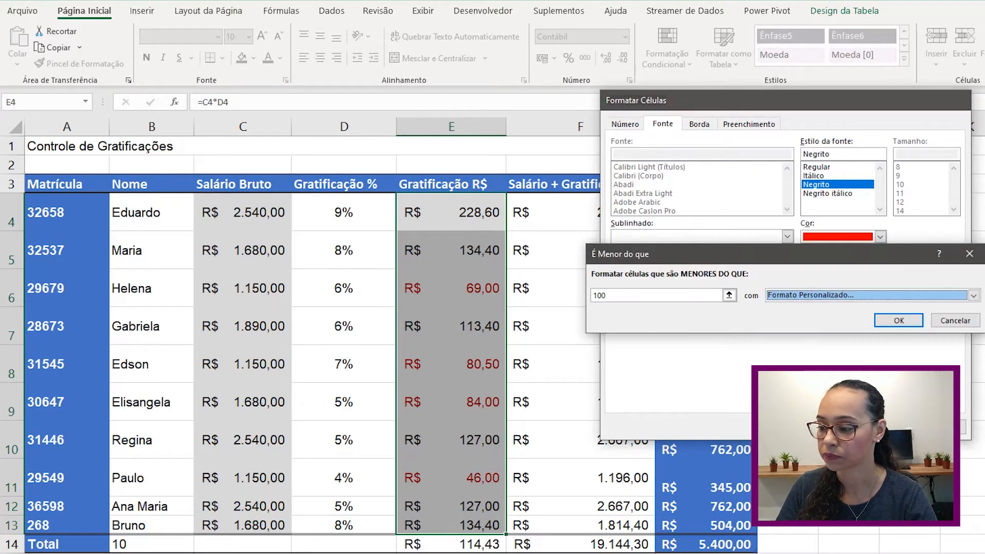
{"action": "left_click", "coordinate": [901, 318]}
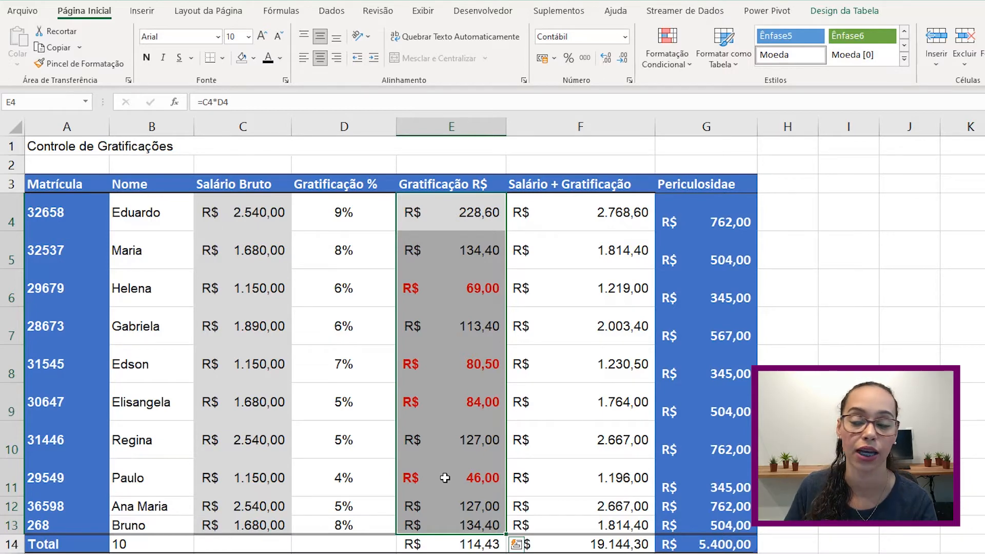
Step: Edit the less-than-100 rule through Gerenciar Regras and add the lightest gold background fill to its format
{"action": "left_click", "coordinate": [668, 69]}
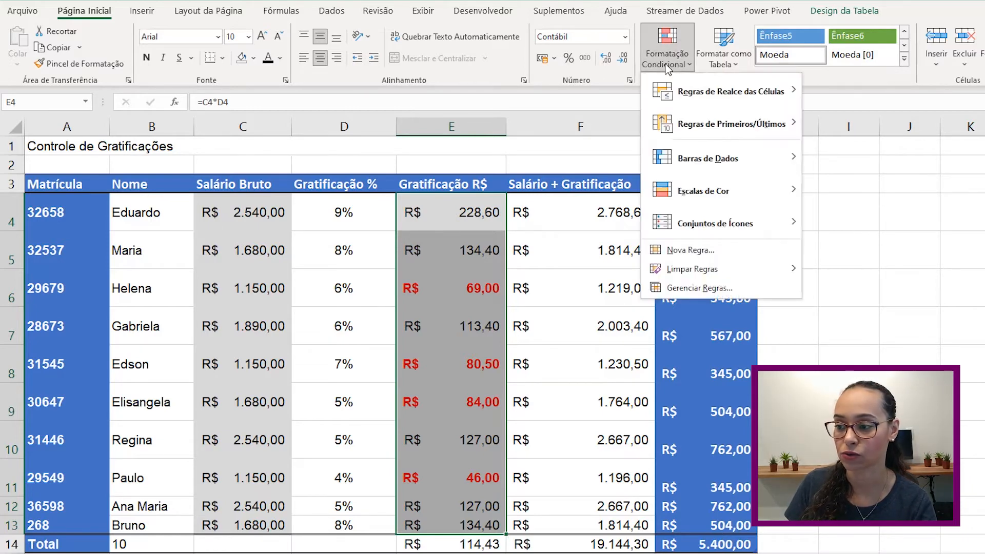
{"action": "mouse_move", "coordinate": [721, 93]}
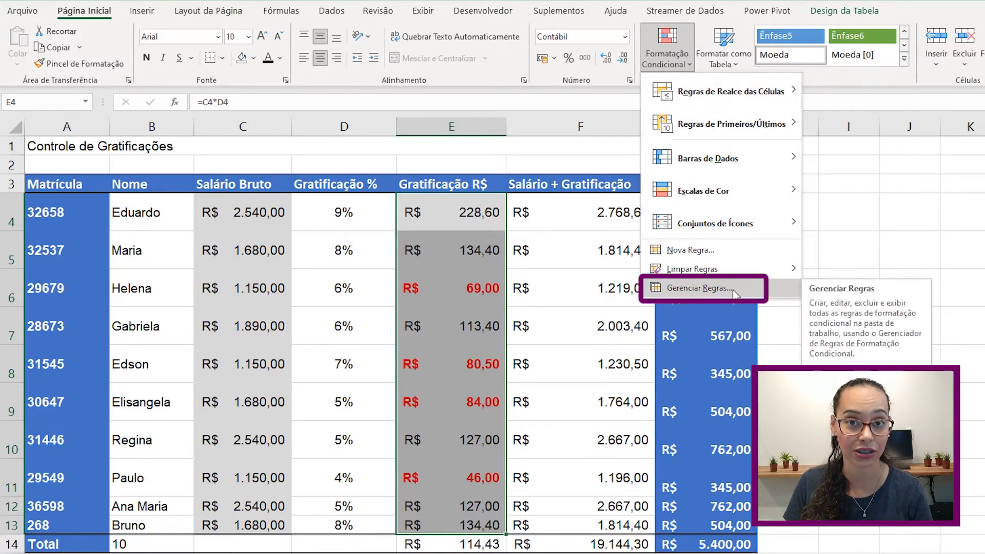
{"action": "left_click", "coordinate": [735, 293]}
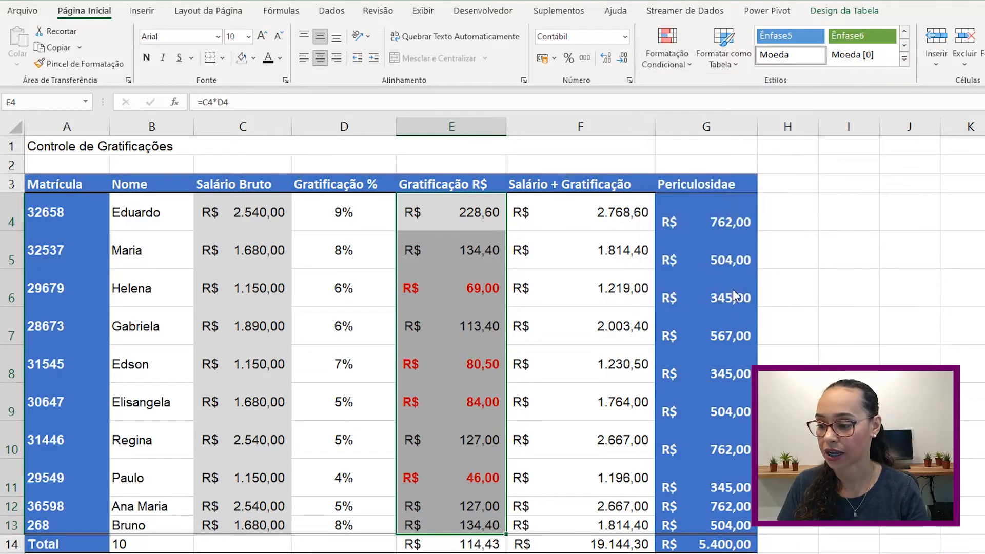
{"action": "left_click_drag", "start_coordinate": [772, 190], "coordinate": [883, 157]}
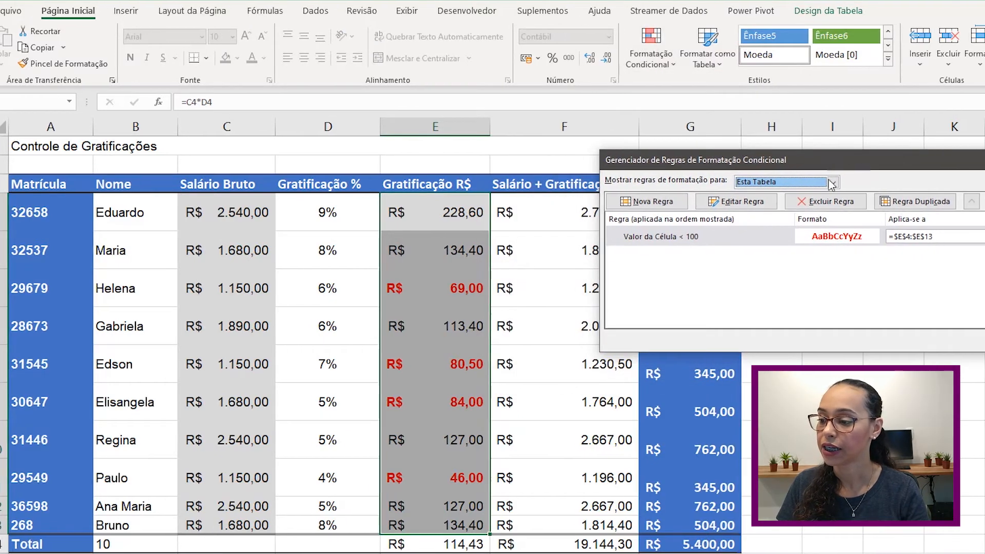
{"action": "left_click", "coordinate": [786, 246]}
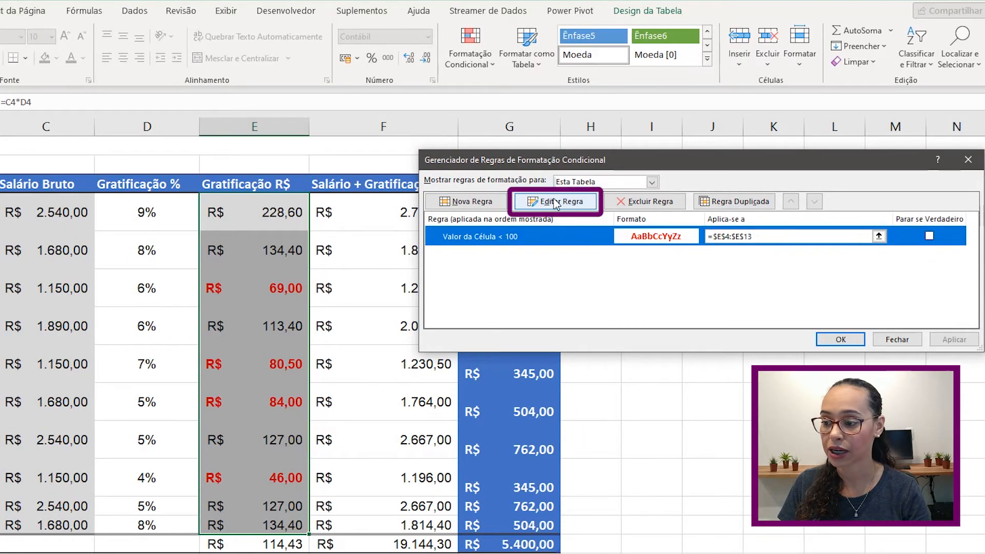
{"action": "left_click", "coordinate": [580, 203]}
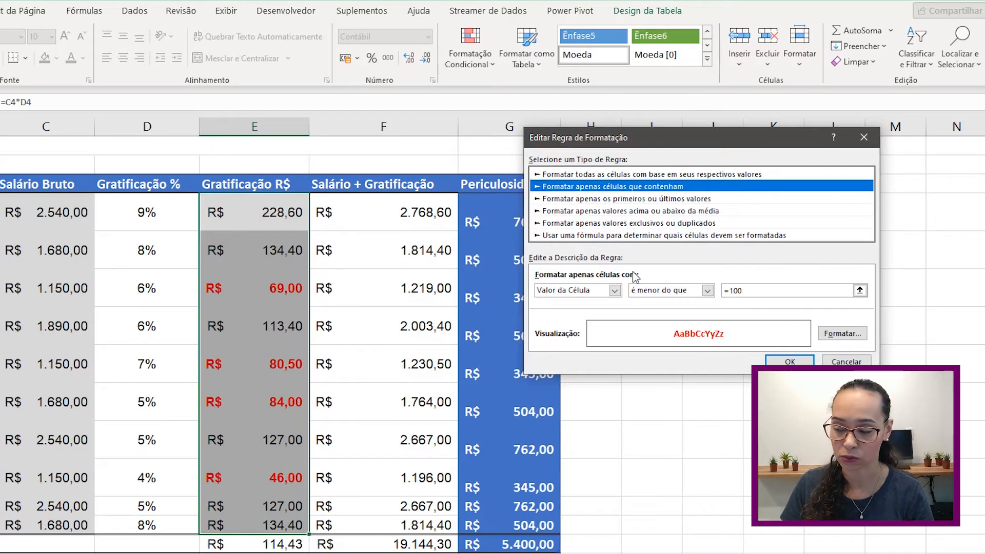
{"action": "left_click_drag", "start_coordinate": [691, 138], "coordinate": [594, 137]}
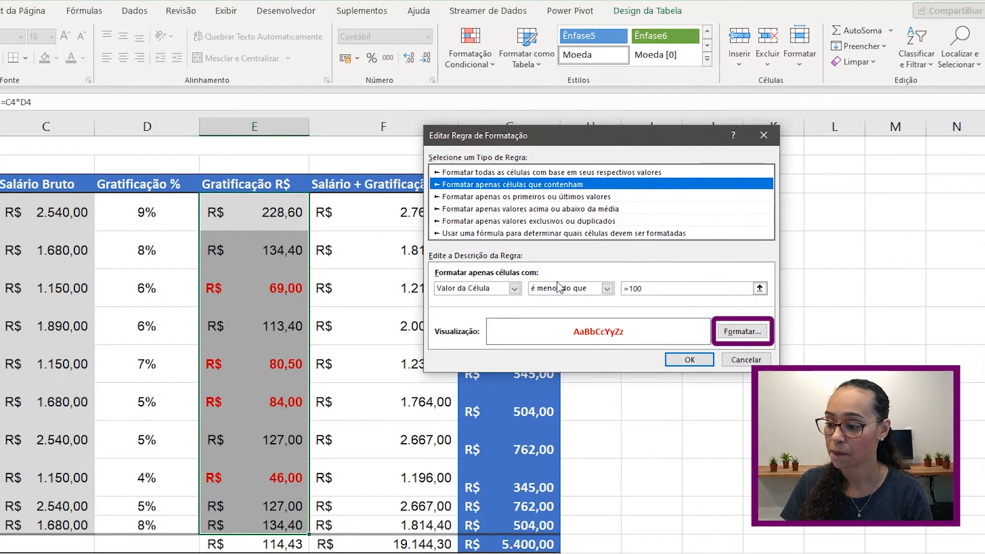
{"action": "left_click", "coordinate": [735, 334]}
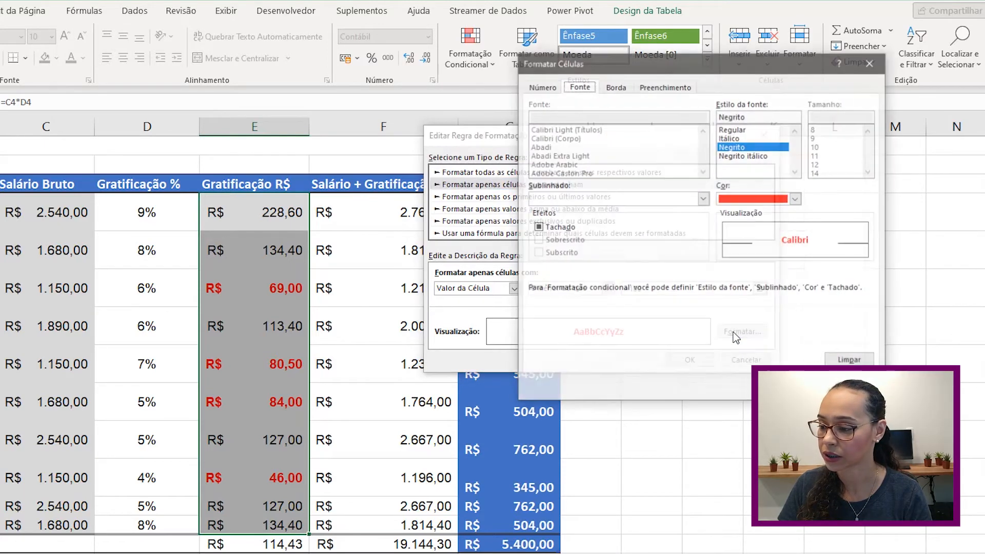
{"action": "left_click", "coordinate": [662, 87]}
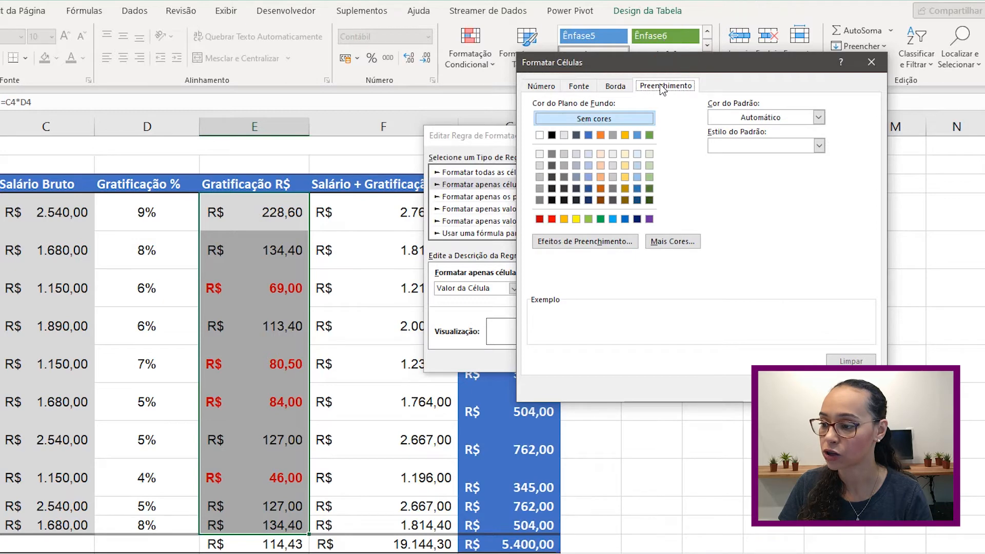
{"action": "left_click", "coordinate": [626, 155]}
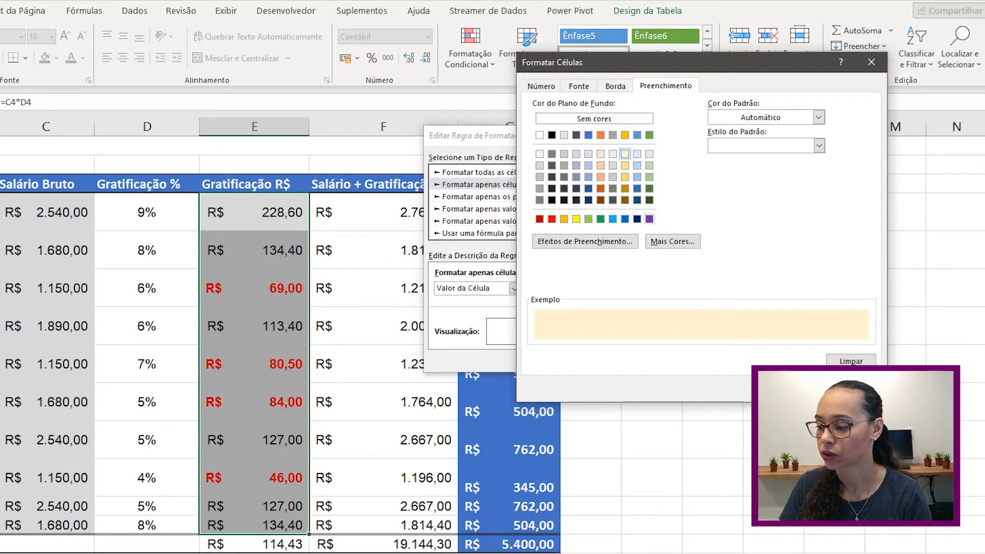
{"action": "left_click", "coordinate": [797, 388]}
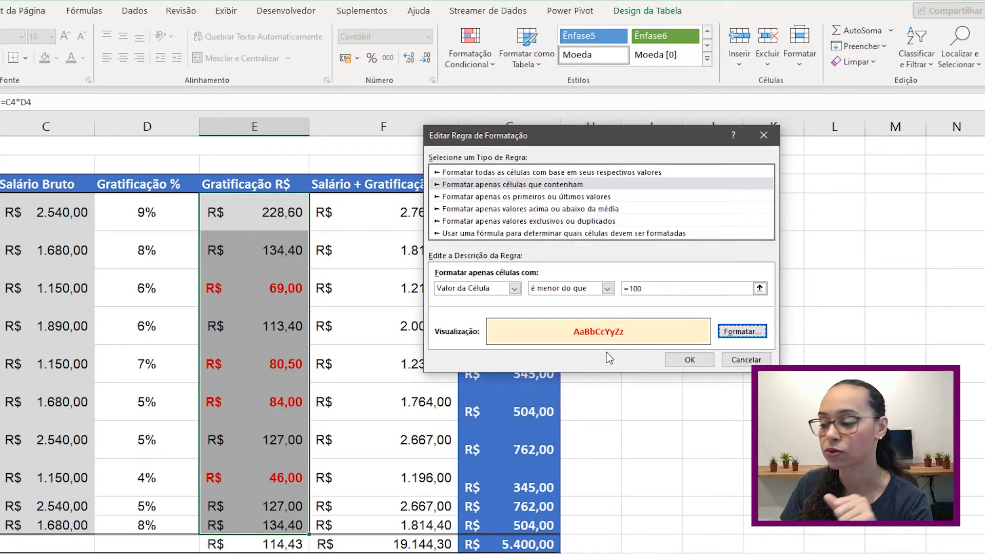
Step: Review the font, fill, border and number options available in the less-than-100 rule's format
{"action": "left_click", "coordinate": [743, 331]}
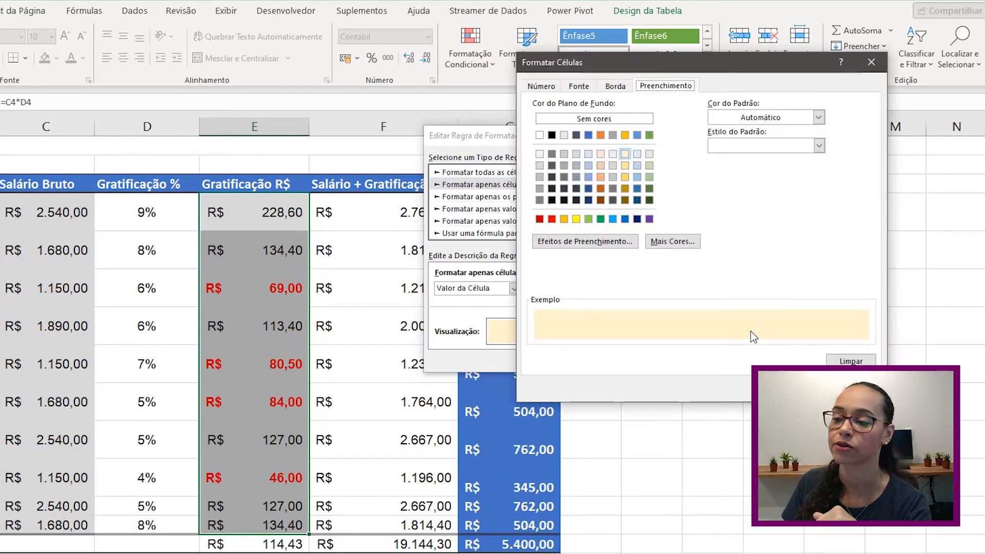
{"action": "left_click", "coordinate": [582, 87]}
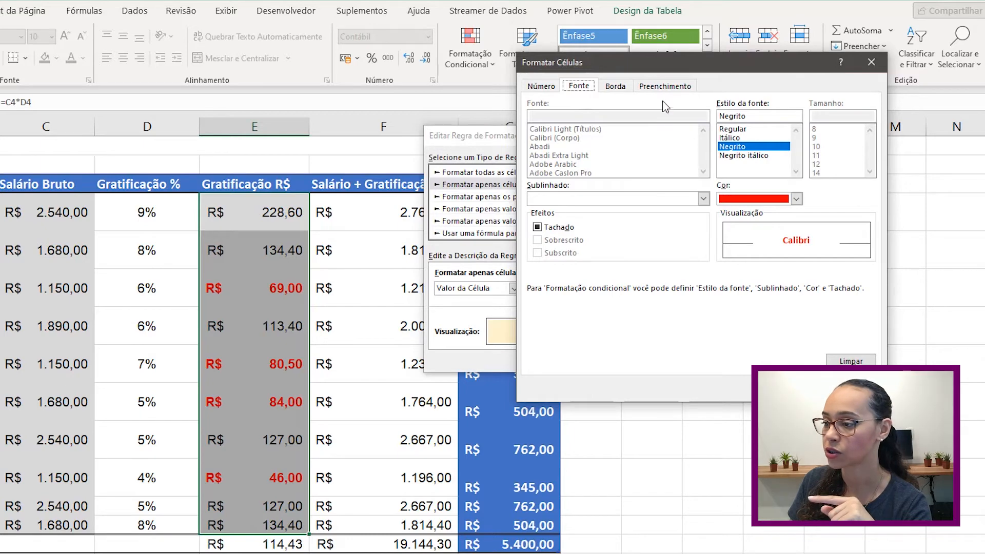
{"action": "left_click", "coordinate": [667, 86]}
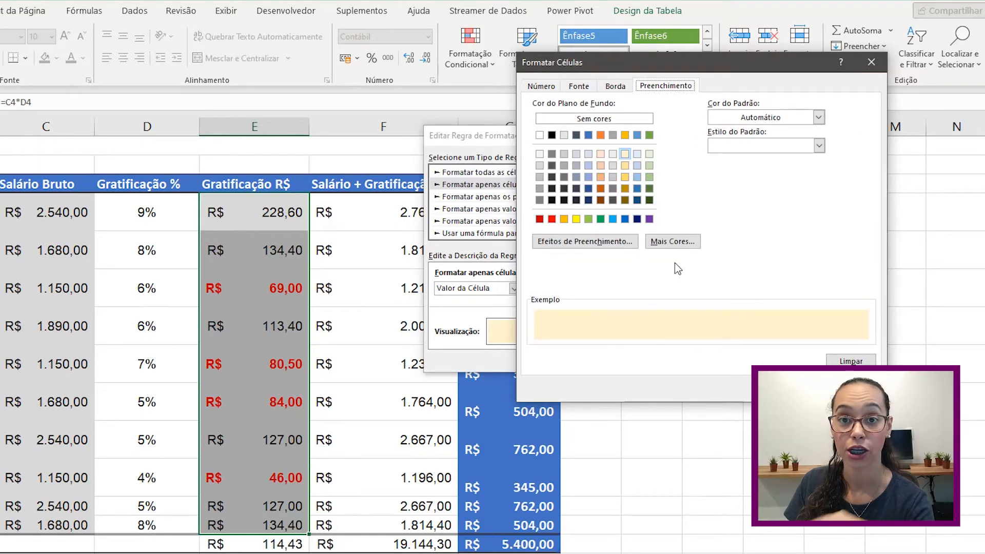
{"action": "left_click", "coordinate": [615, 87]}
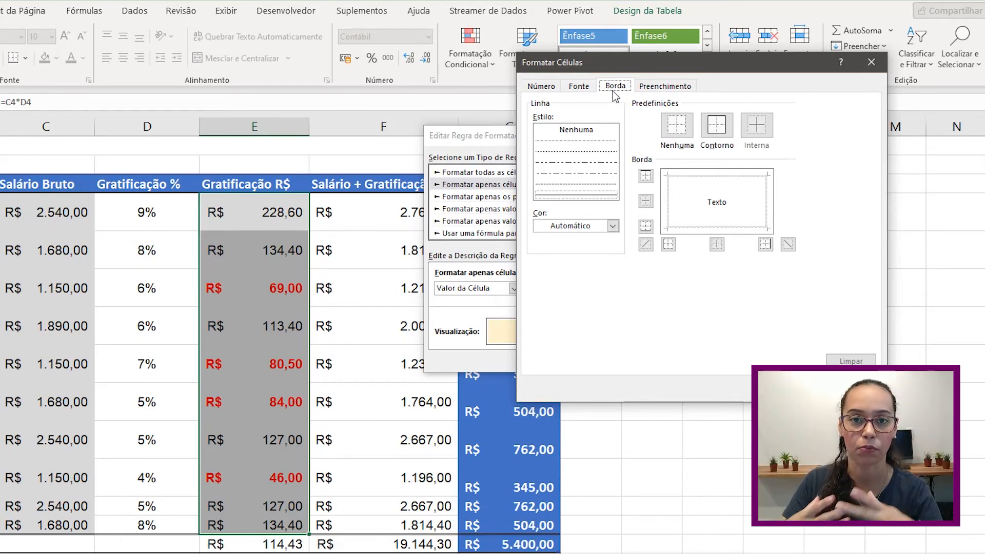
{"action": "left_click", "coordinate": [550, 88]}
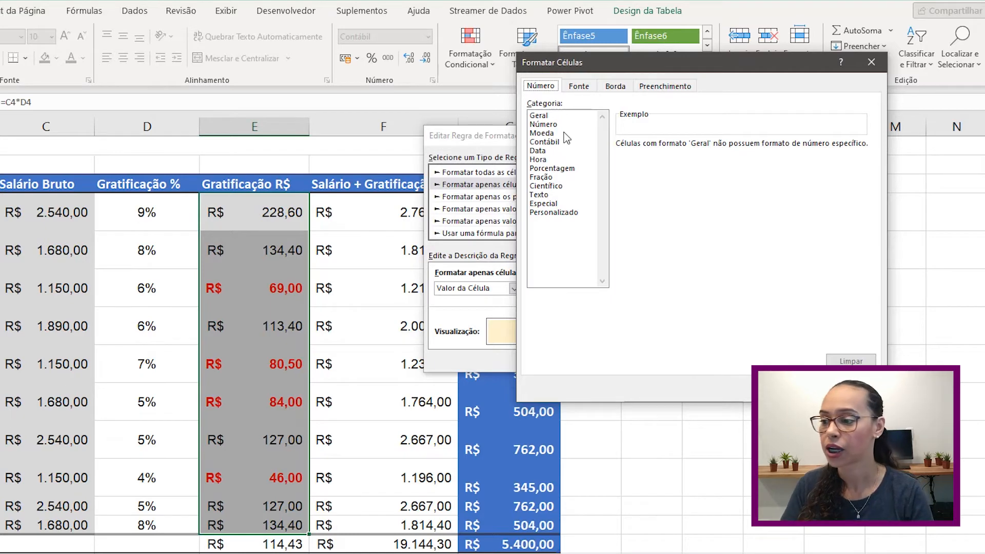
{"action": "left_click", "coordinate": [579, 86]}
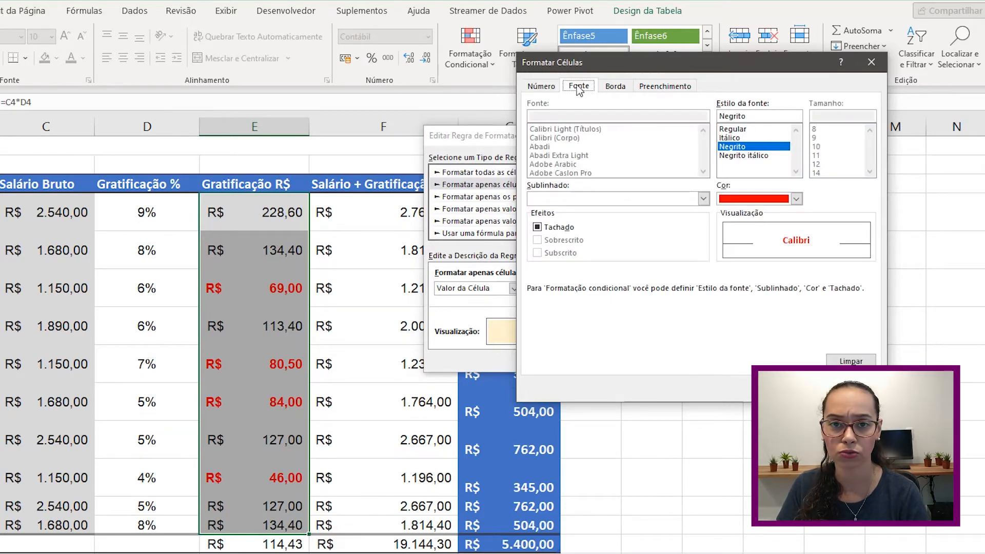
{"action": "left_click", "coordinate": [670, 86]}
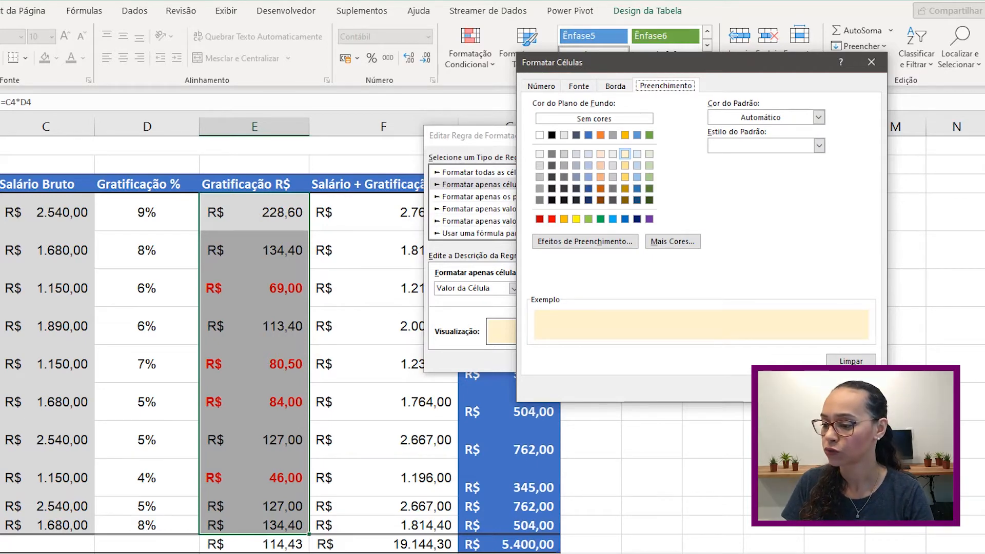
{"action": "left_click", "coordinate": [810, 388]}
Step: Save the edited less-than-100 rule, apply it to the Gratificação R$ values and close the rules manager
{"action": "left_click", "coordinate": [689, 358]}
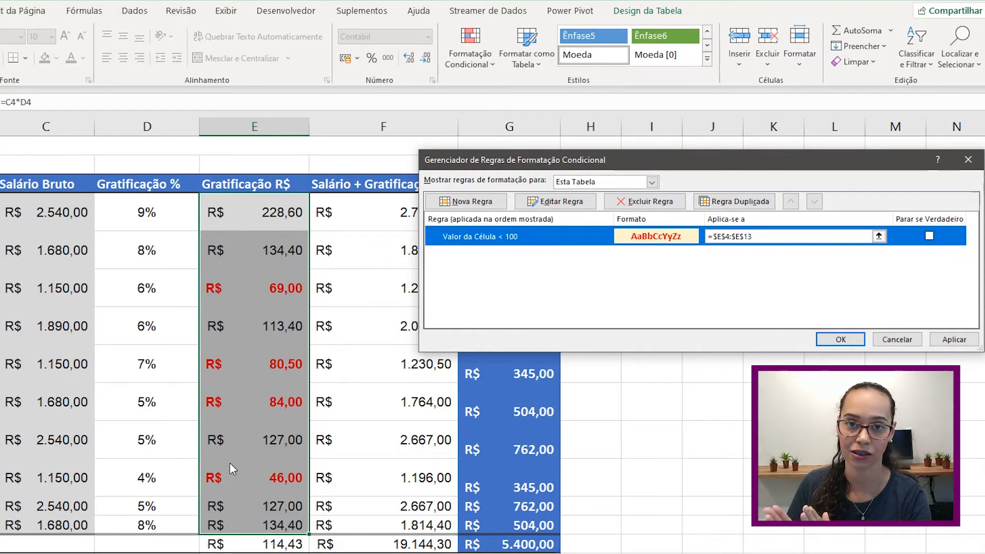
{"action": "left_click", "coordinate": [973, 343]}
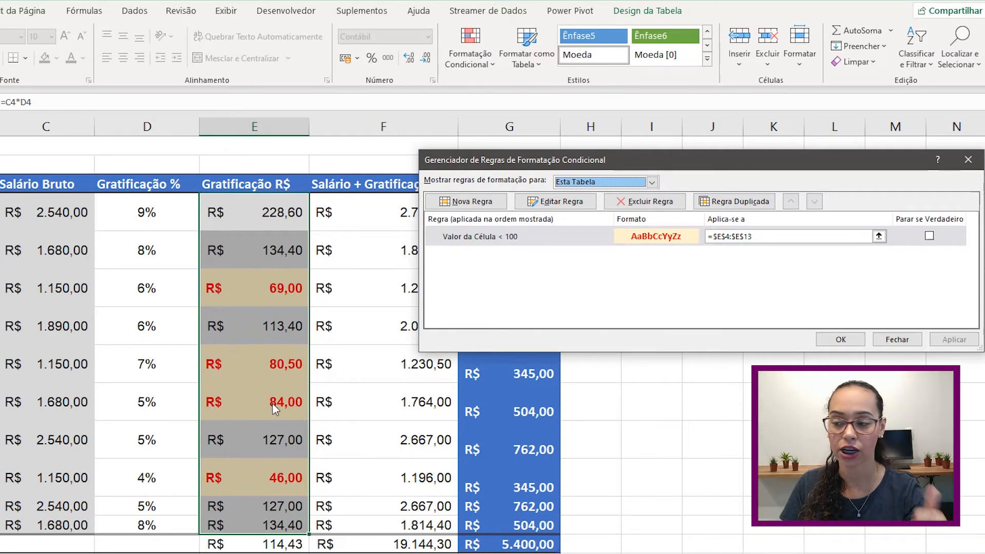
{"action": "left_click", "coordinate": [846, 341]}
{"action": "left_click", "coordinate": [437, 416]}
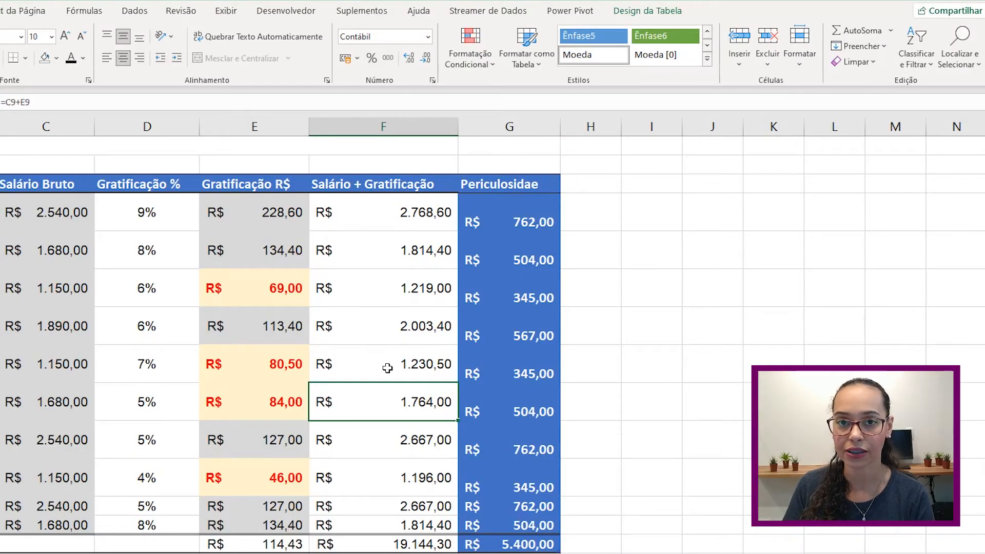
{"action": "left_click", "coordinate": [461, 63]}
{"action": "mouse_move", "coordinate": [570, 94]}
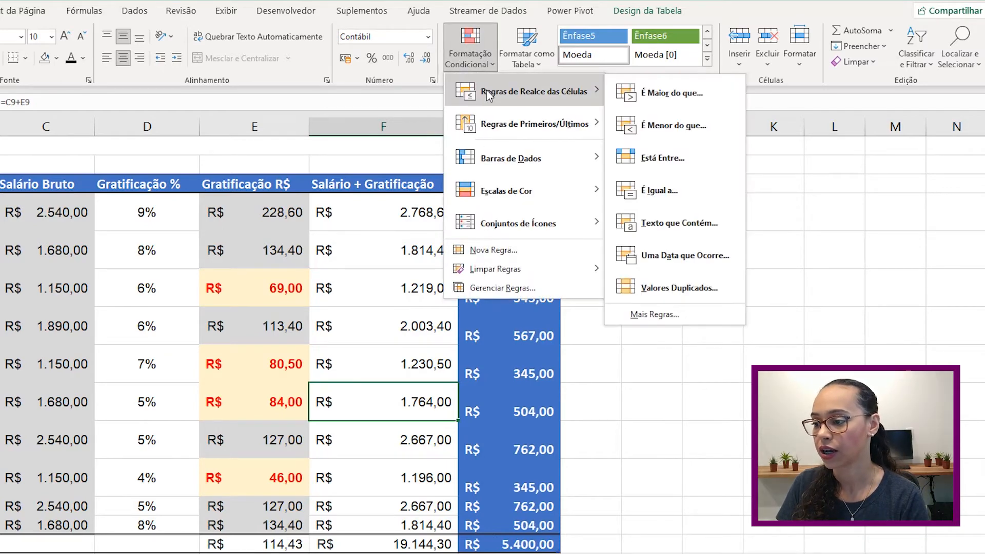
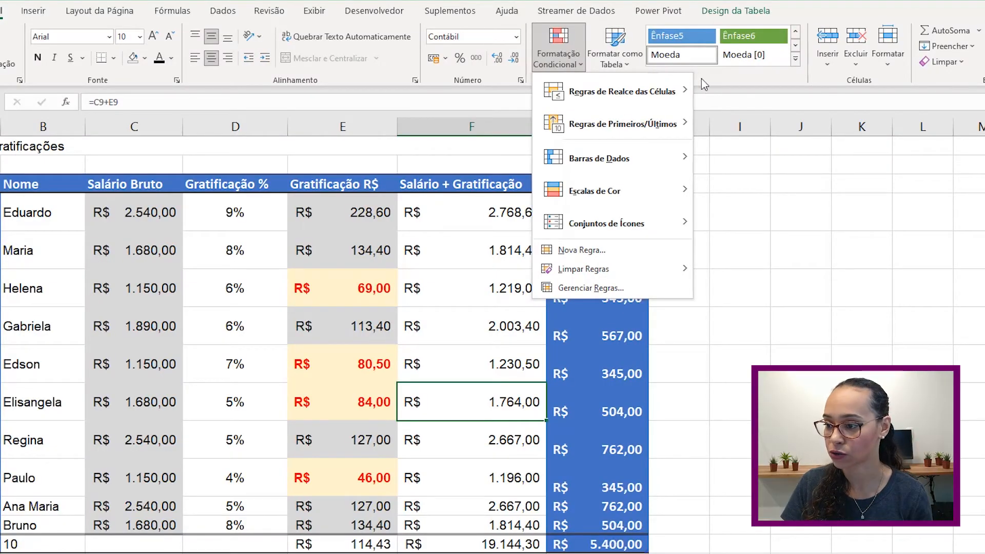
{"action": "mouse_move", "coordinate": [641, 93]}
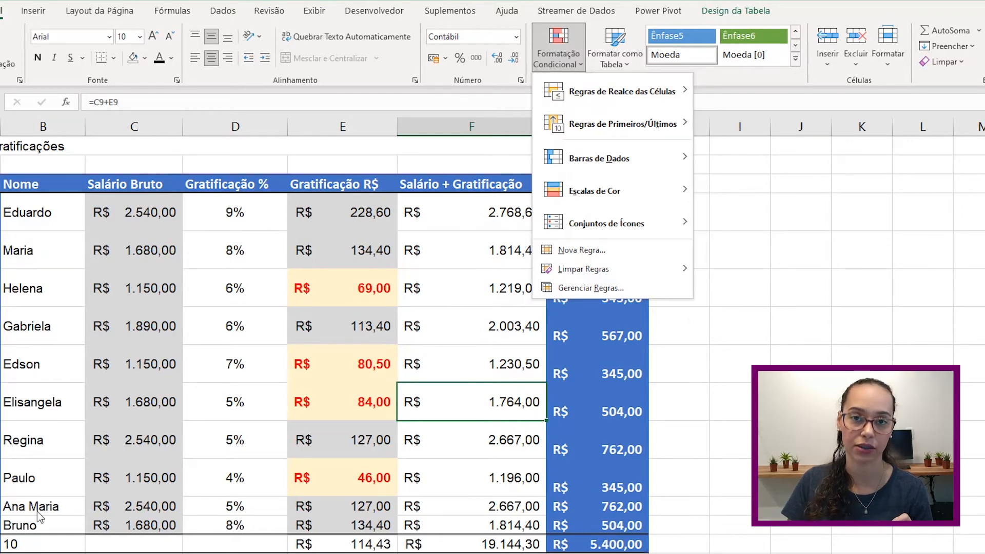
{"action": "left_click", "coordinate": [558, 49]}
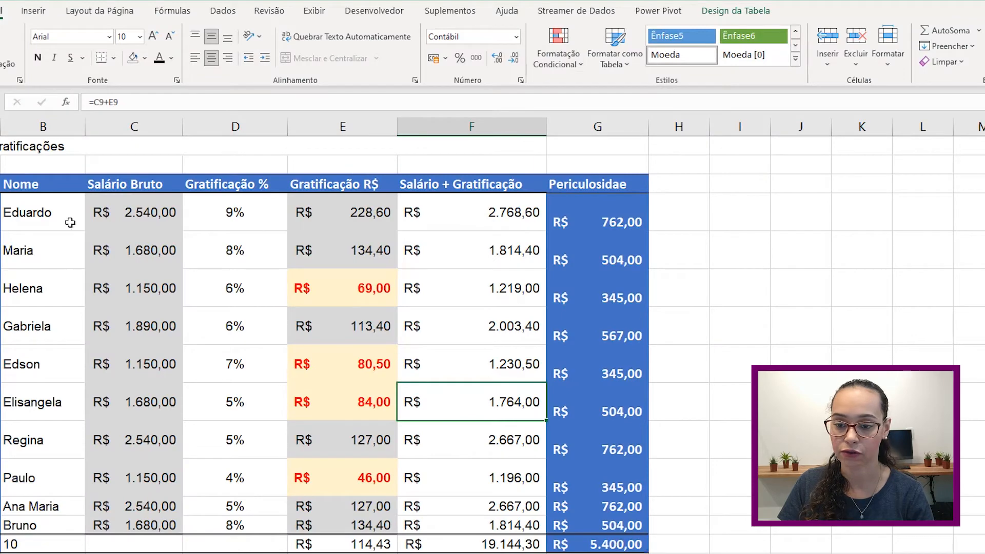
Step: Try a Texto que Contém rule on the Nome column, excluding the total row, using an employee's first name and light red fill with dark red text
{"action": "left_click", "coordinate": [55, 210]}
{"action": "key", "text": "ctrl+shift+Down"}
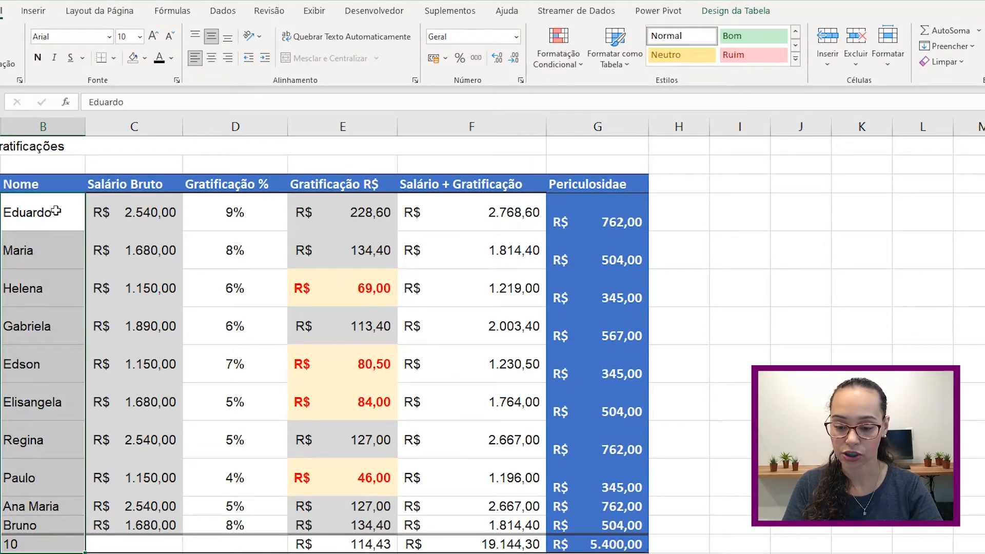
{"action": "key", "text": "shift+Up"}
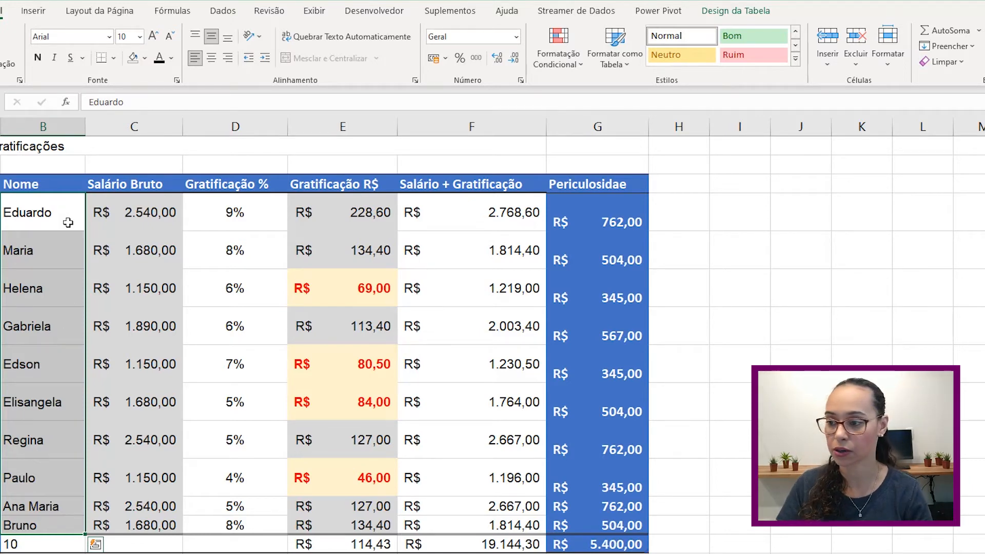
{"action": "left_click", "coordinate": [565, 62]}
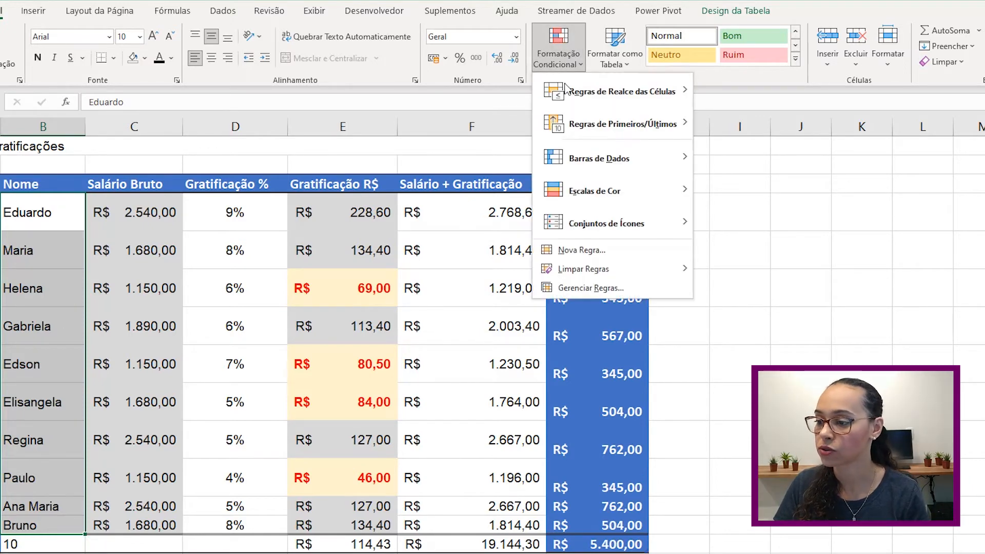
{"action": "mouse_move", "coordinate": [611, 99]}
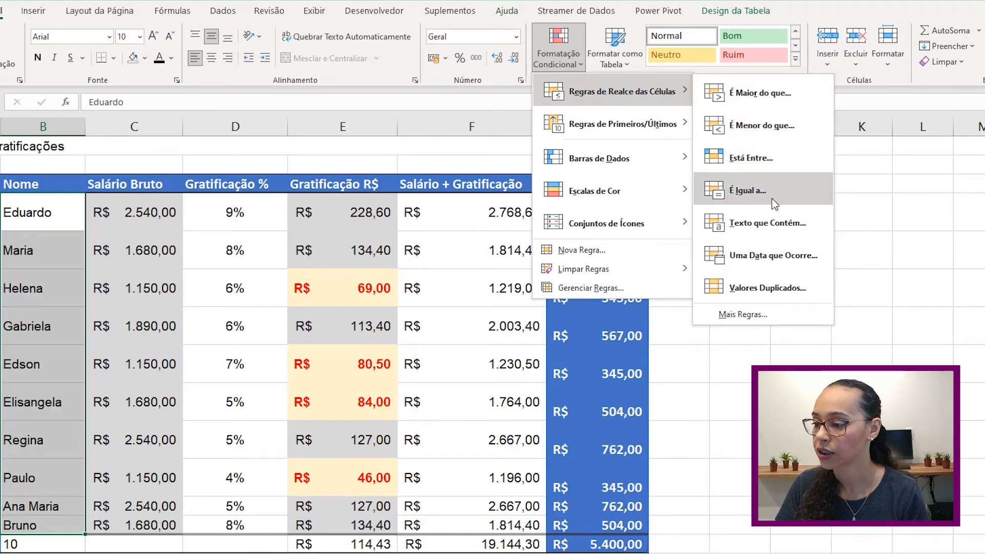
{"action": "left_click", "coordinate": [768, 222]}
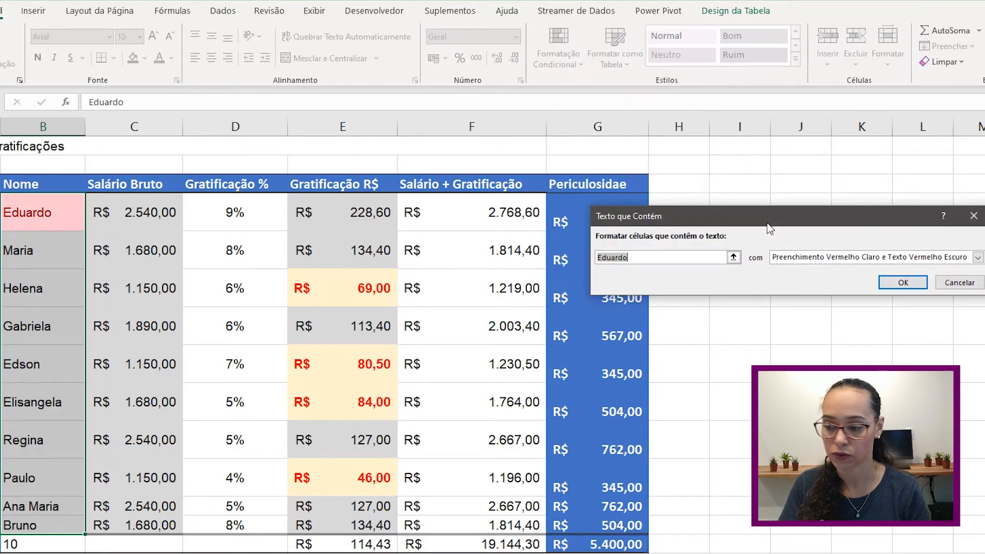
{"action": "type", "text": "Maria"}
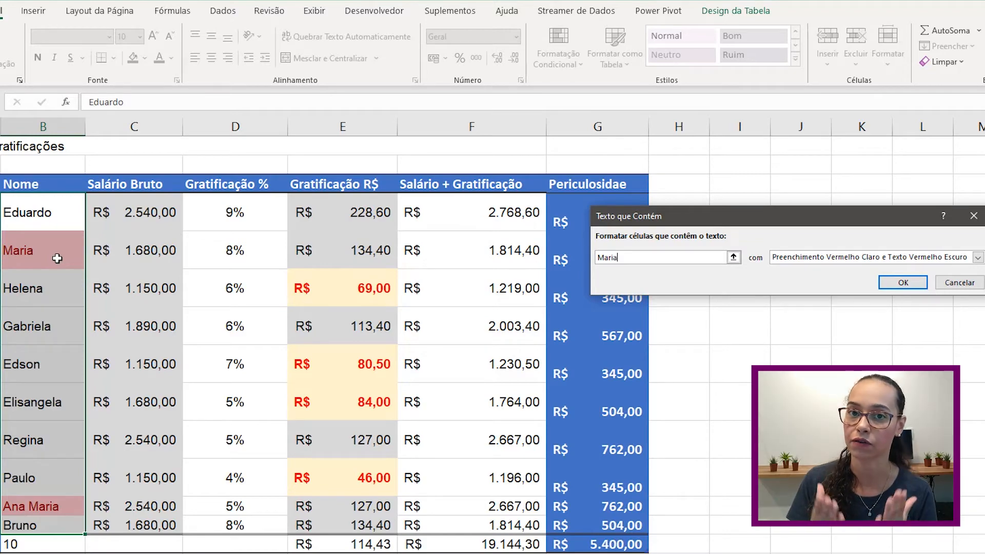
{"action": "key", "text": "Escape"}
Step: Try an É Igual a rule on the selected Nome cells with the same first name and light red fill with dark red text
{"action": "left_click", "coordinate": [549, 60]}
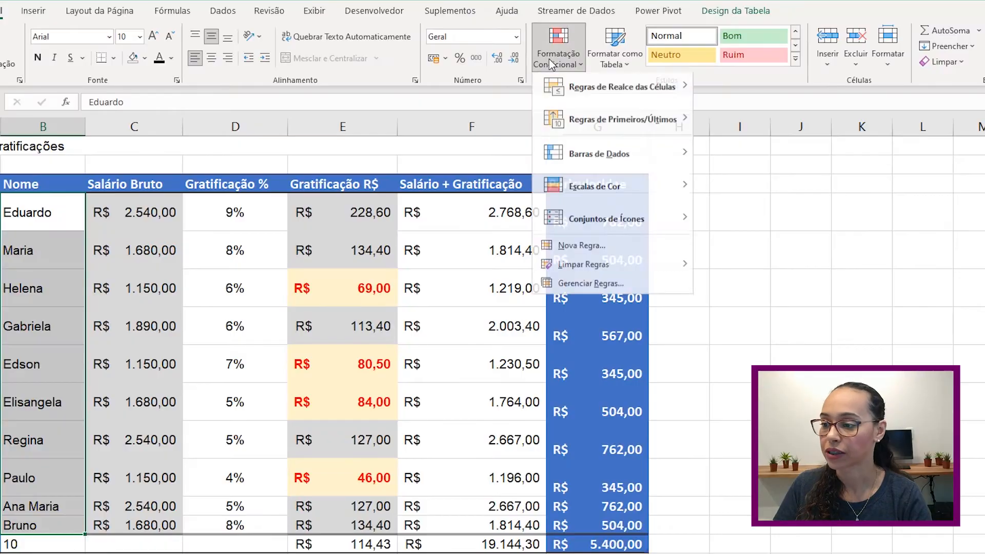
{"action": "mouse_move", "coordinate": [585, 94]}
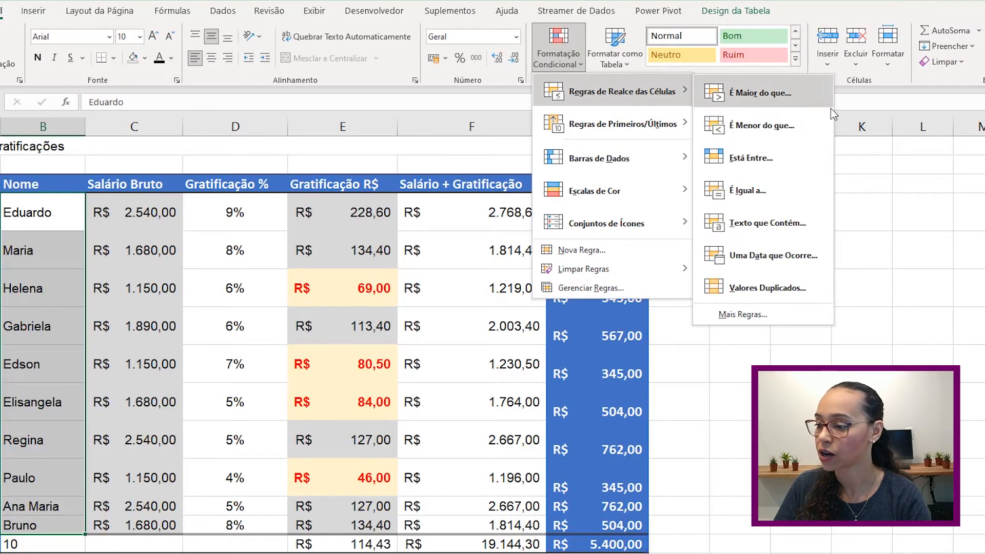
{"action": "left_click", "coordinate": [784, 185]}
{"action": "type", "text": "Maria"}
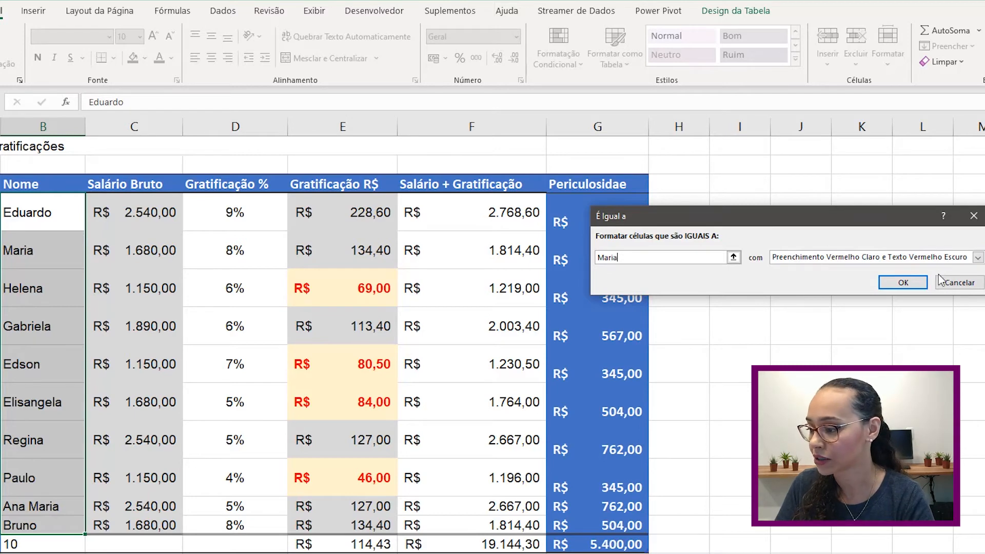
{"action": "left_click", "coordinate": [952, 283]}
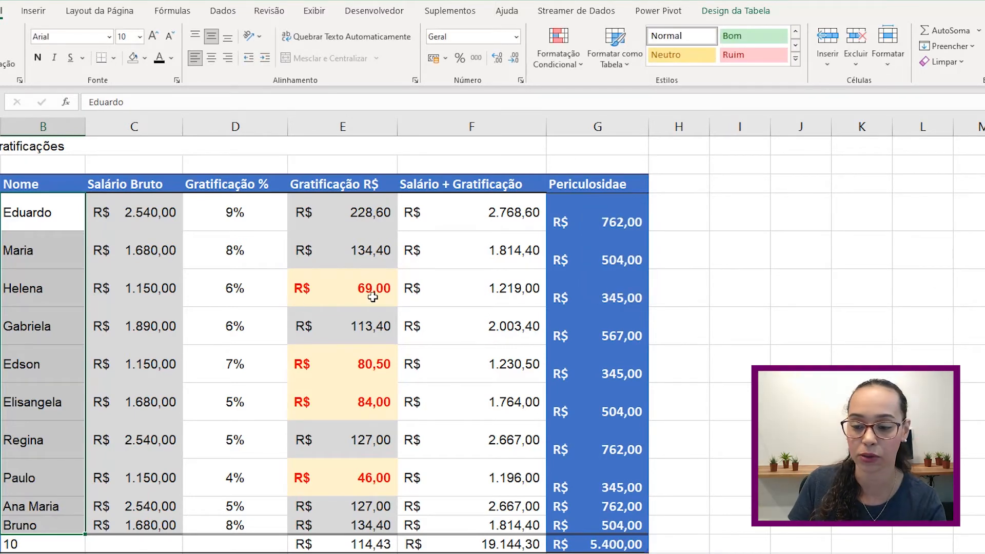
Step: Remove the trailing space from the second entry in the Nome column and check the end of the first entry
{"action": "left_click", "coordinate": [68, 254]}
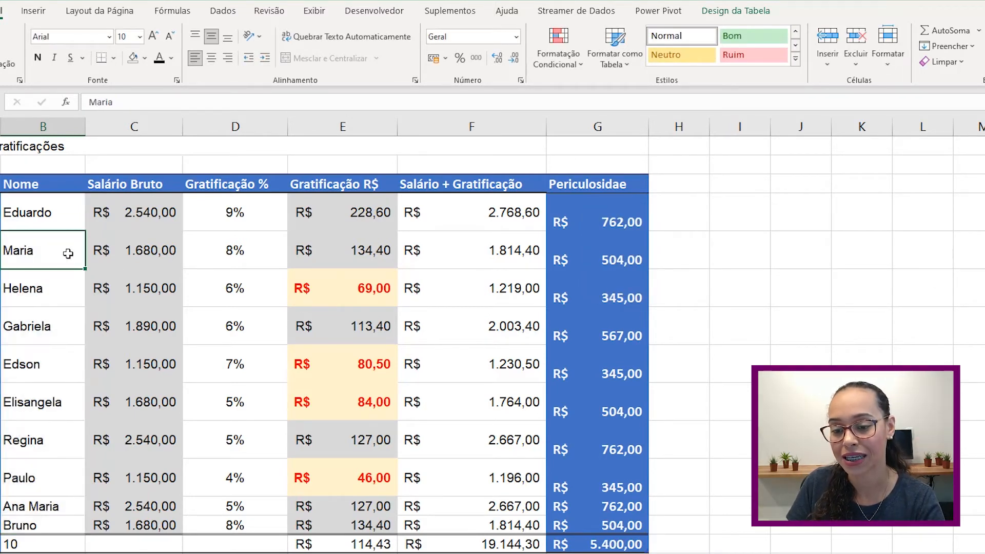
{"action": "double_click", "coordinate": [68, 254]}
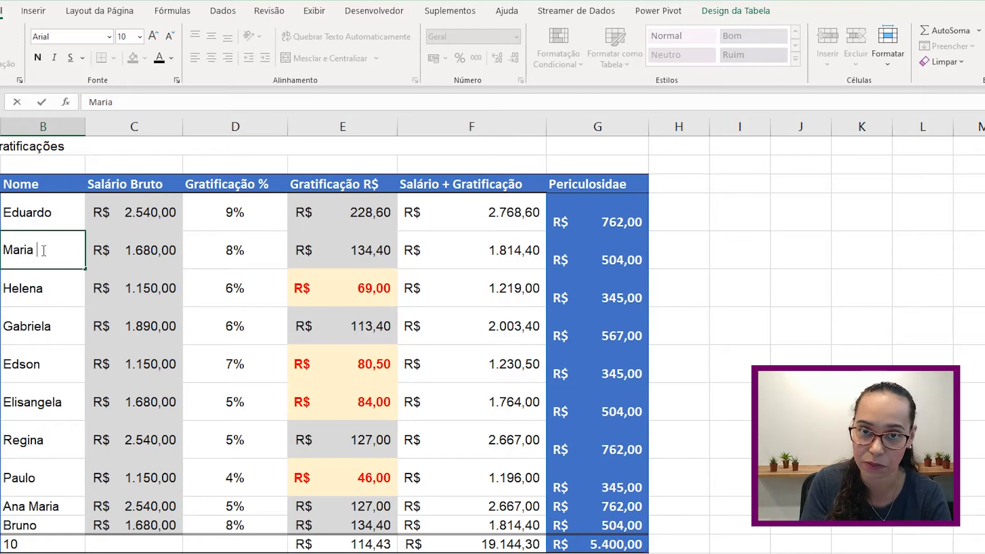
{"action": "key", "text": "BackSpace"}
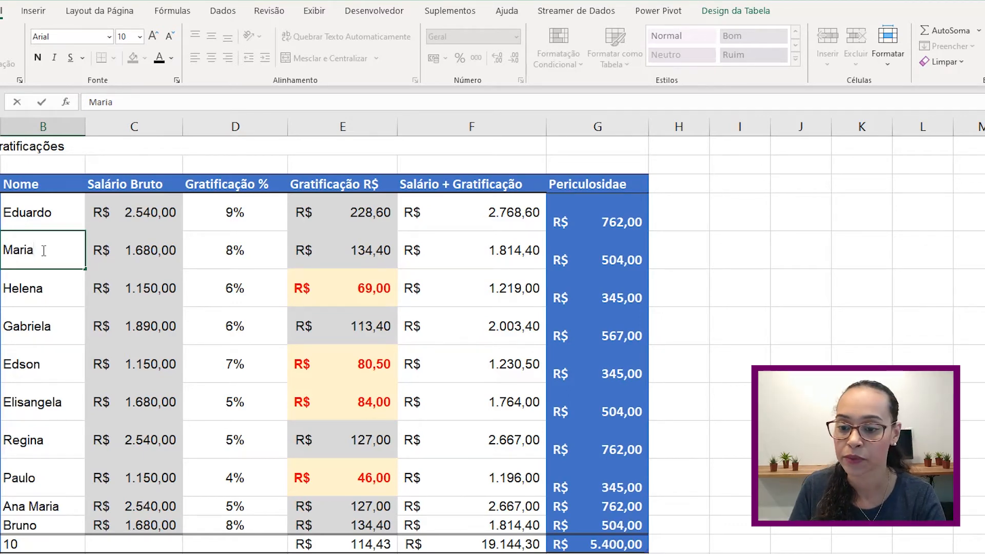
{"action": "double_click", "coordinate": [65, 213]}
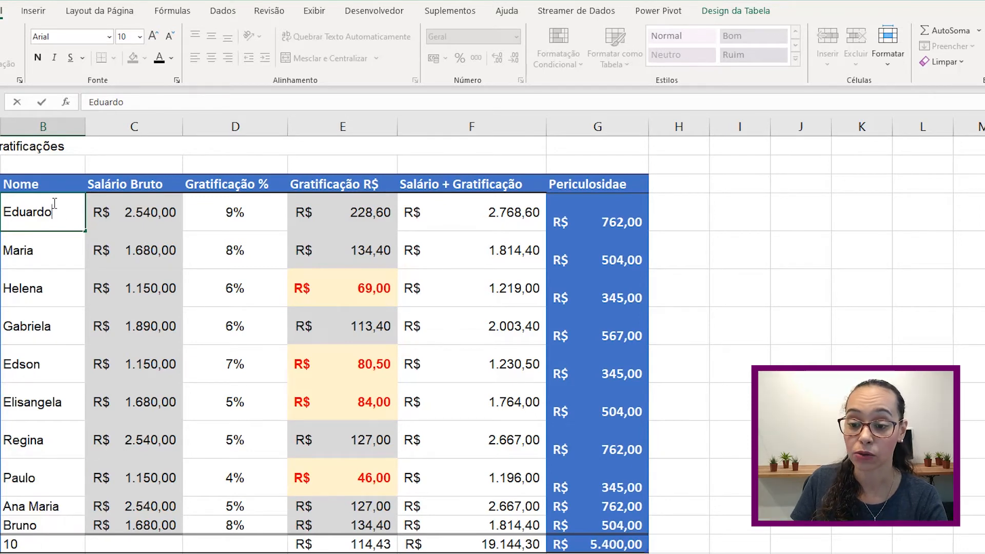
{"action": "left_click", "coordinate": [53, 250]}
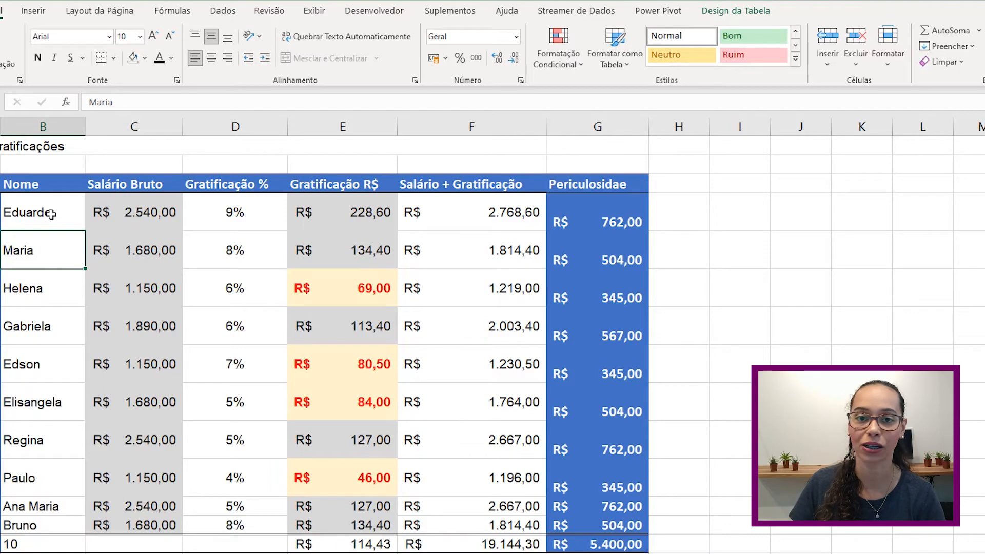
Step: Apply an É Igual a rule to the Nome cells, excluding the total row, matching the second employee's first name with light red fill and dark red text
{"action": "left_click", "coordinate": [28, 209]}
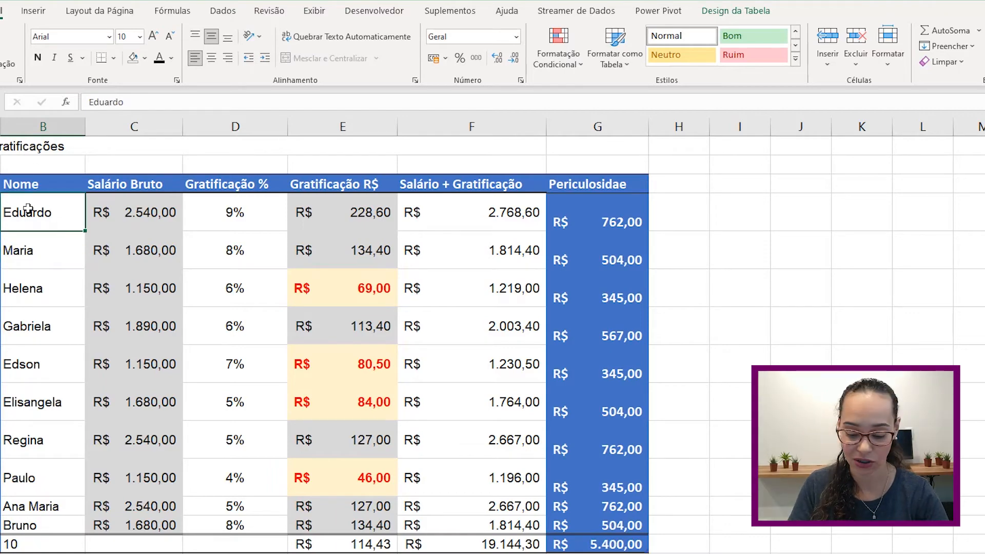
{"action": "key", "text": "ctrl+shift+Down"}
{"action": "left_click", "coordinate": [583, 55]}
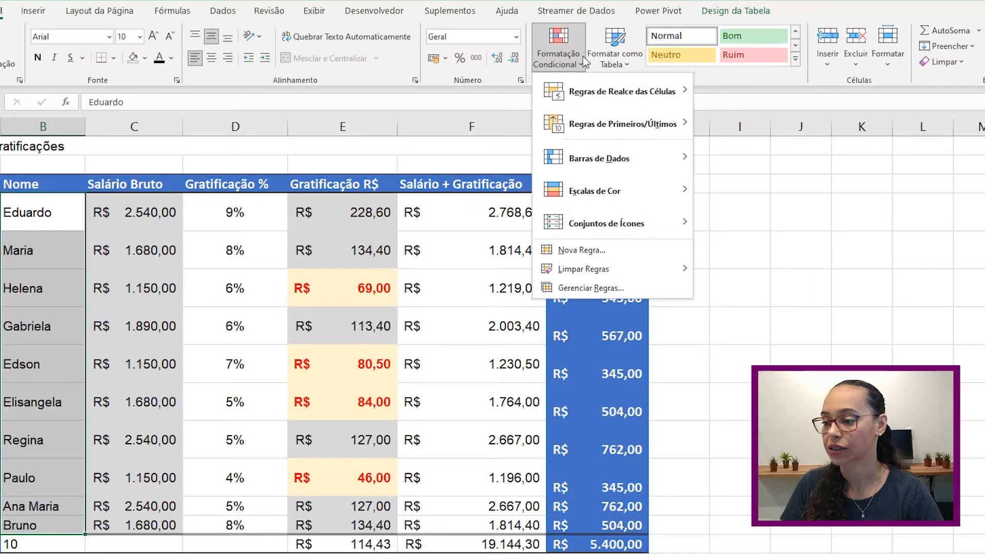
{"action": "mouse_move", "coordinate": [607, 104]}
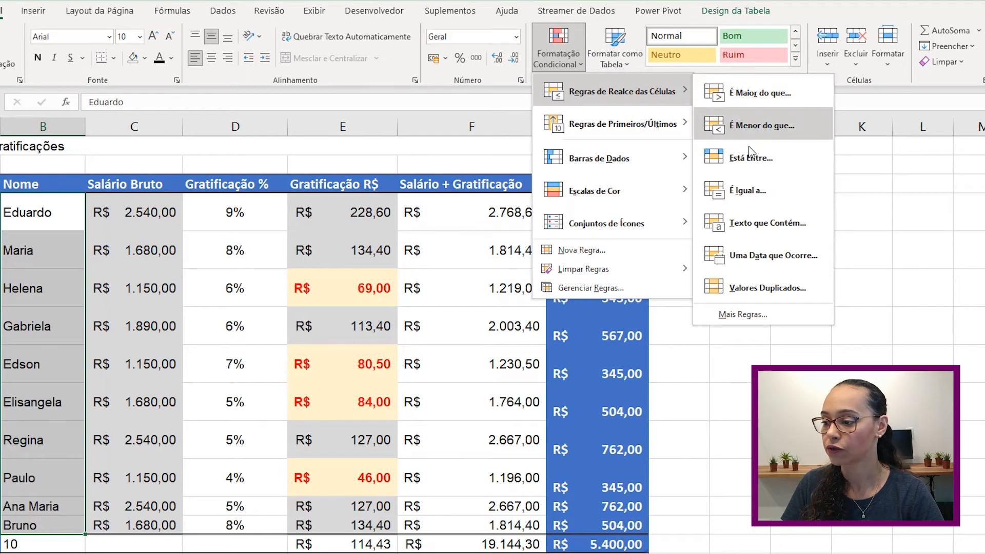
{"action": "left_click", "coordinate": [745, 189]}
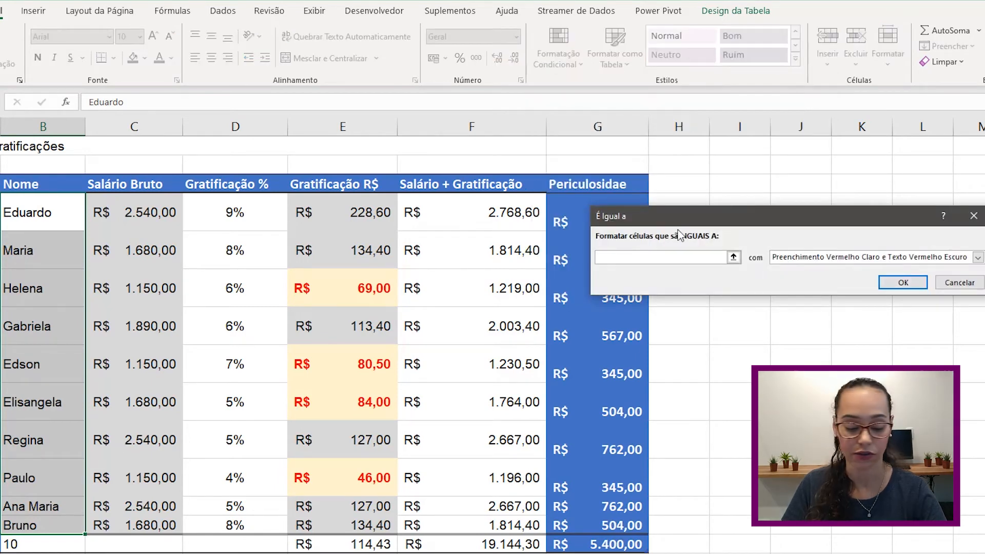
{"action": "type", "text": "Maria"}
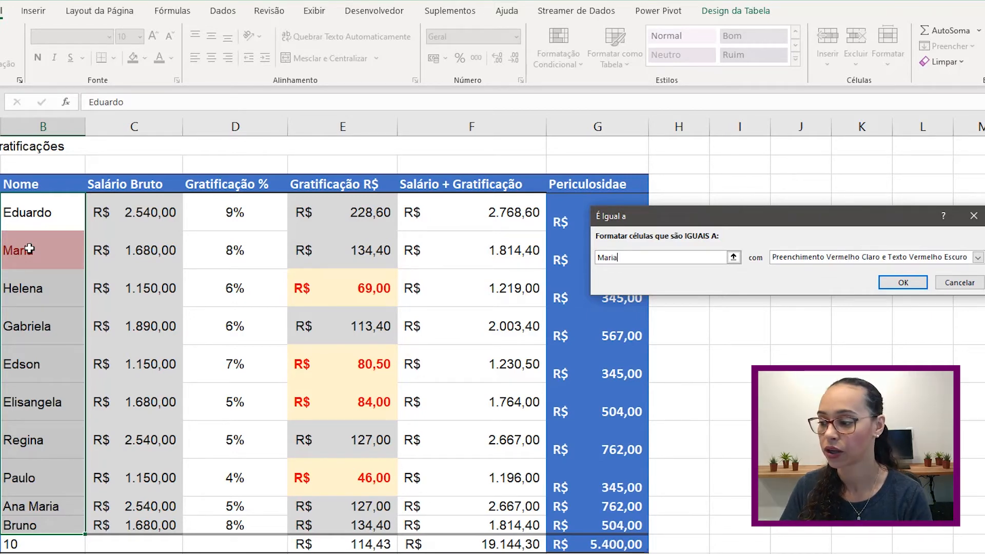
{"action": "left_click", "coordinate": [900, 282]}
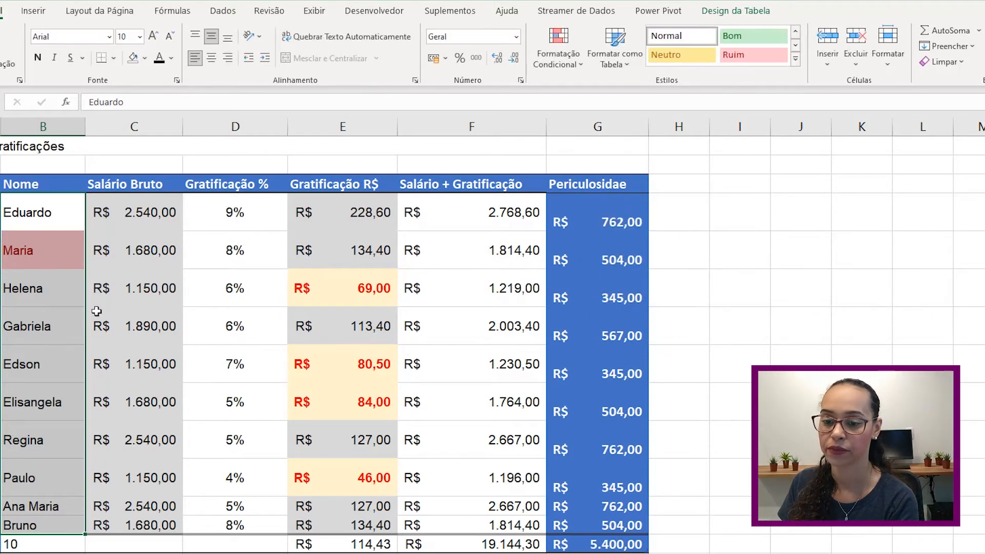
{"action": "left_click", "coordinate": [59, 241]}
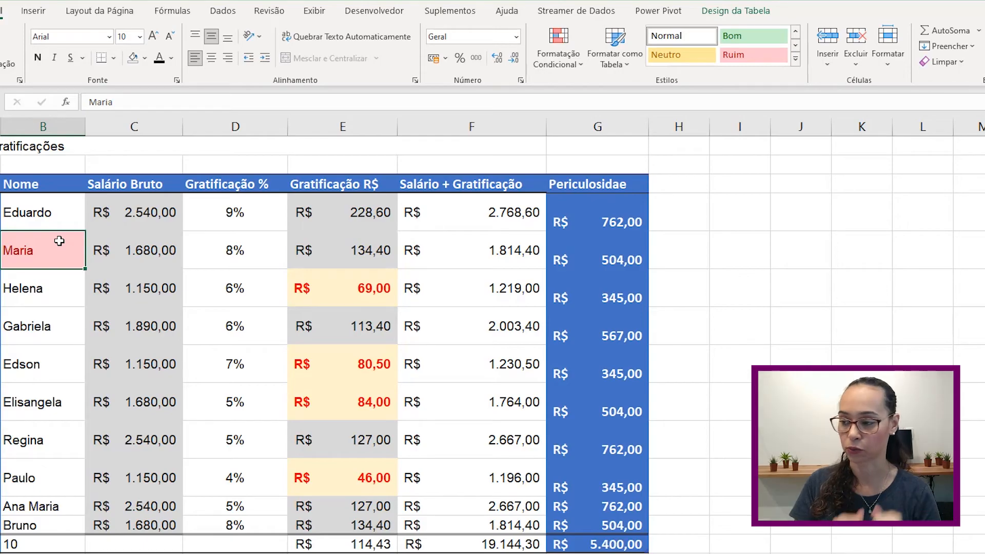
Step: Try a Valores Duplicados rule on the Salário Bruto values, previewing both Exclusivos and Duplicados with light red fill, and cancel it
{"action": "left_click", "coordinate": [170, 211]}
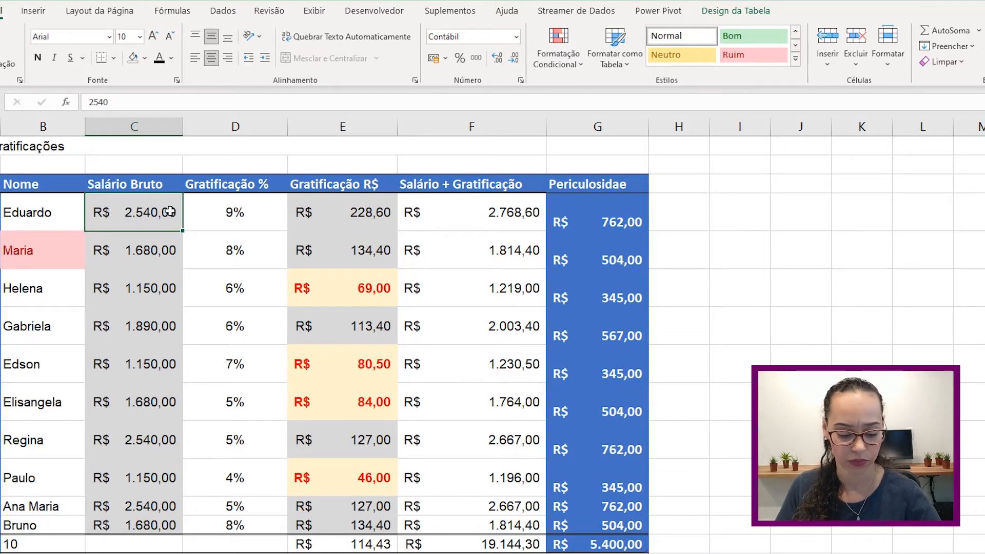
{"action": "key", "text": "ctrl+shift+Down"}
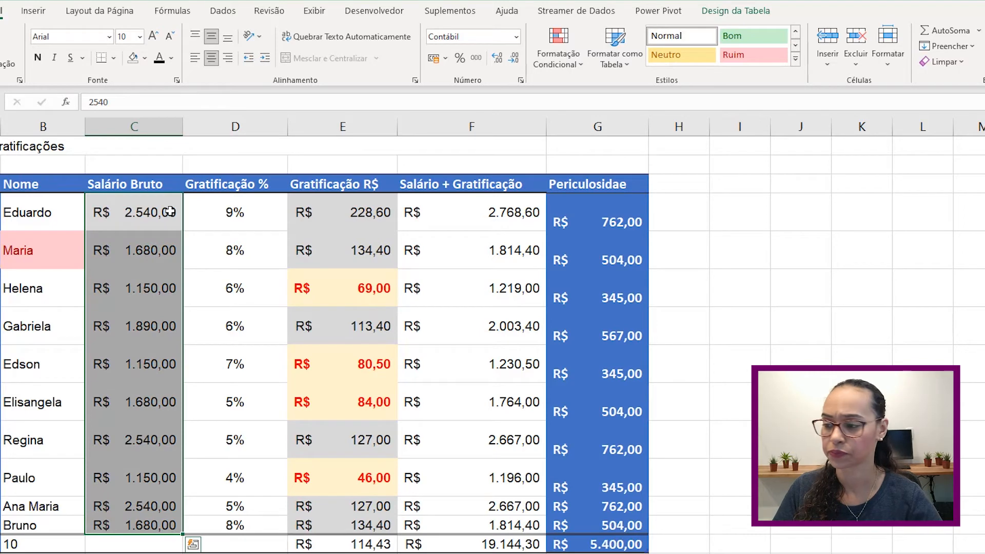
{"action": "left_click", "coordinate": [558, 56]}
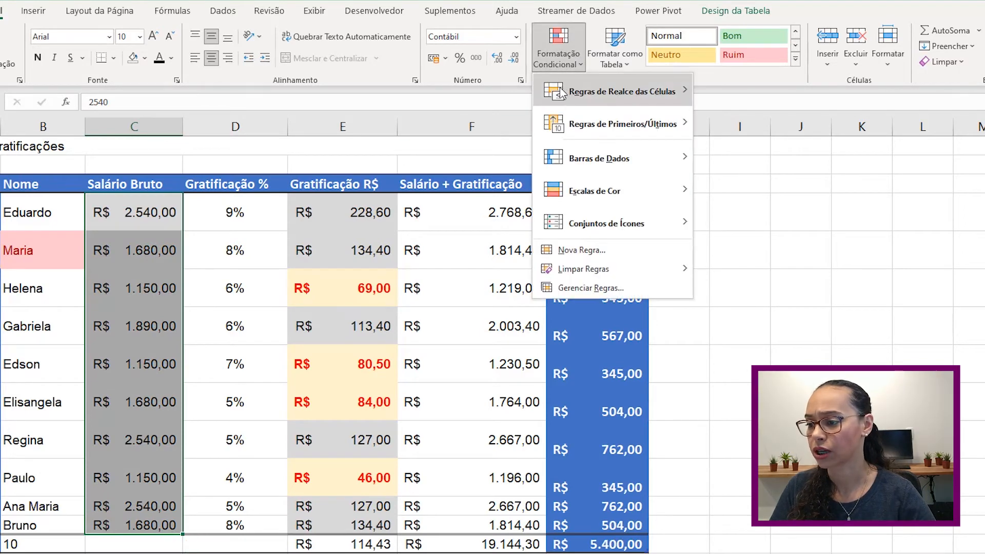
{"action": "mouse_move", "coordinate": [561, 92]}
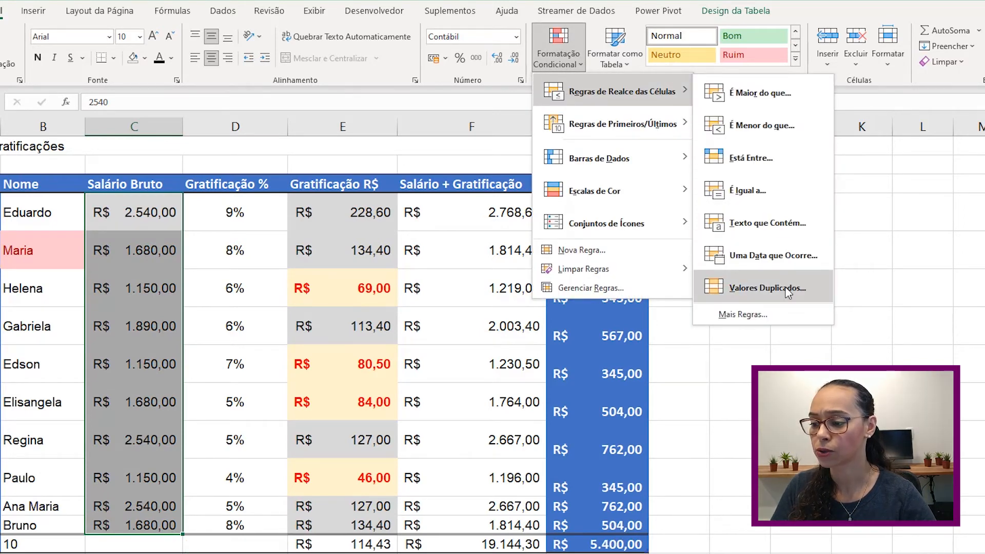
{"action": "left_click", "coordinate": [767, 288]}
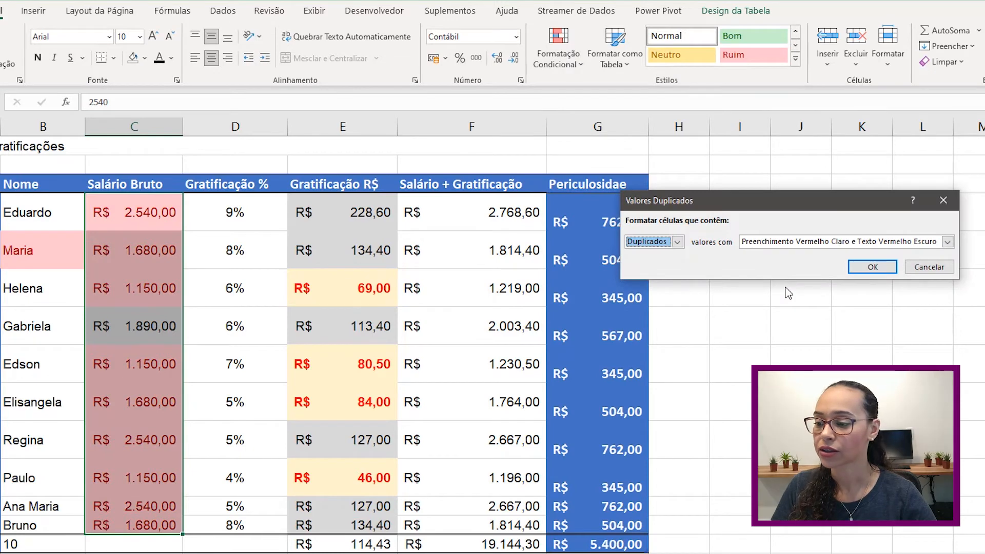
{"action": "left_click", "coordinate": [677, 242]}
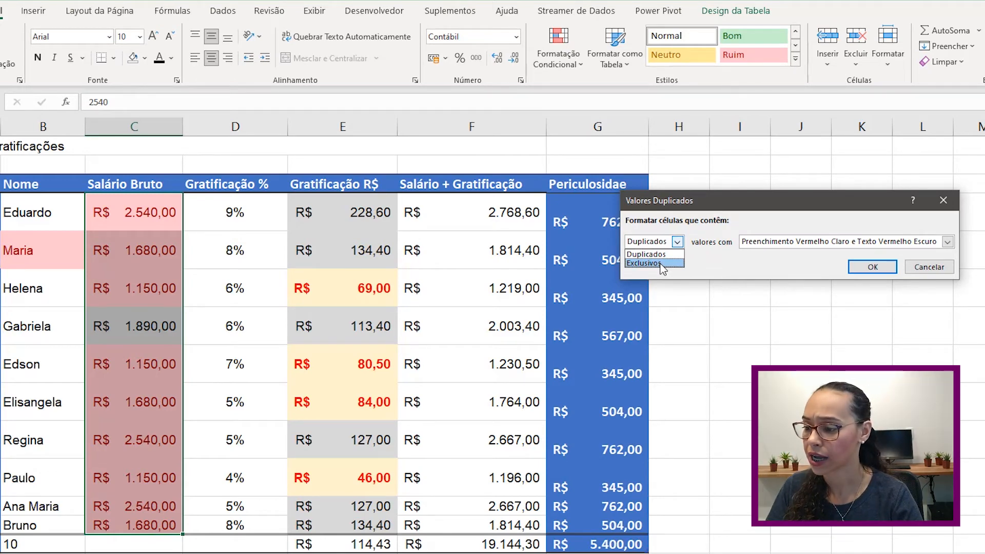
{"action": "left_click", "coordinate": [661, 264]}
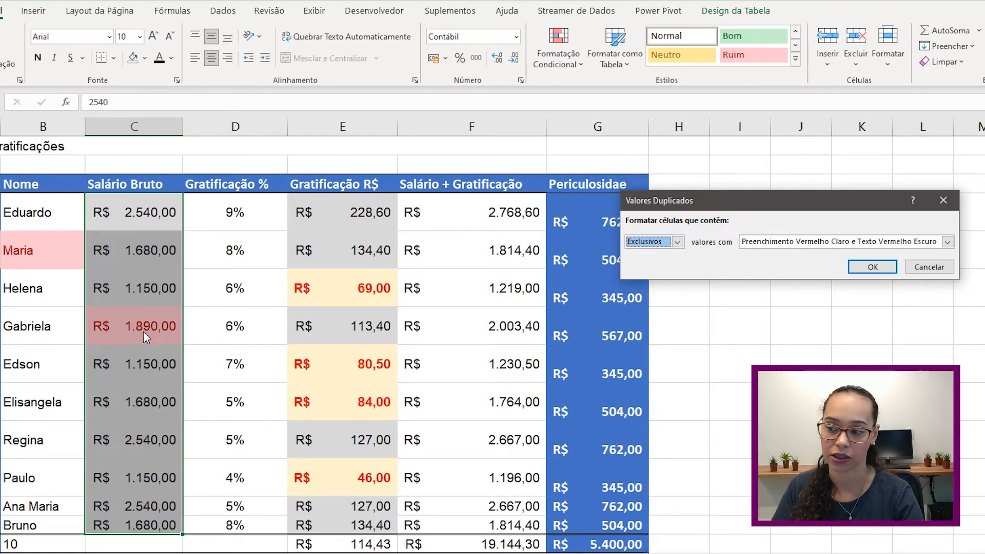
{"action": "left_click", "coordinate": [677, 242]}
{"action": "left_click", "coordinate": [672, 252]}
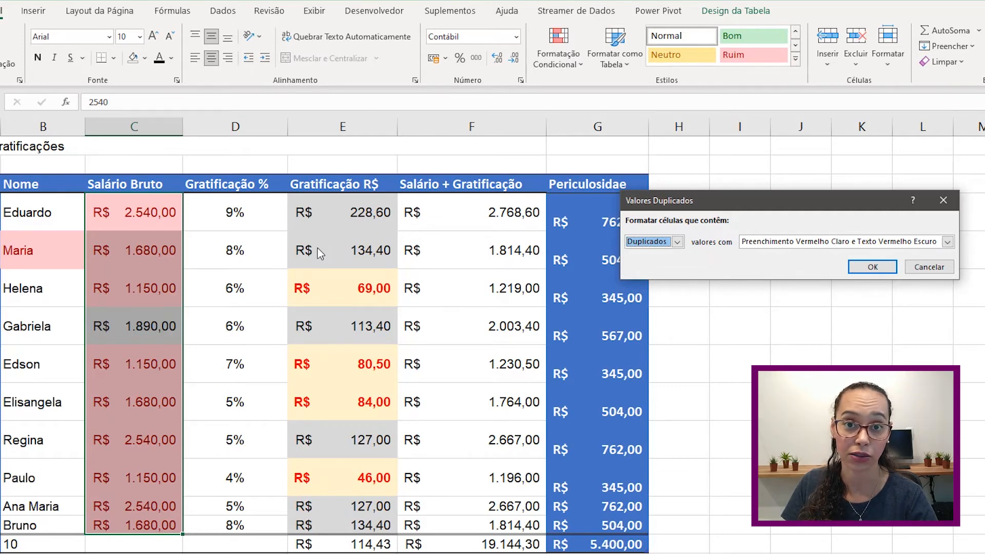
{"action": "left_click", "coordinate": [941, 267]}
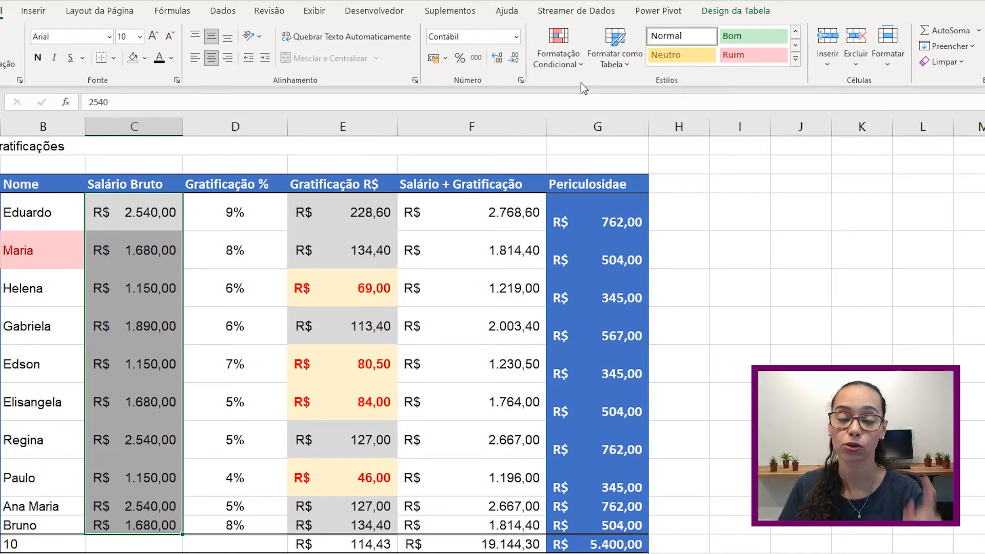
Step: Set up a custom highlight rule on the Salário Bruto values for cell values é menor ou igual a 1680
{"action": "left_click", "coordinate": [574, 45]}
{"action": "mouse_move", "coordinate": [687, 92]}
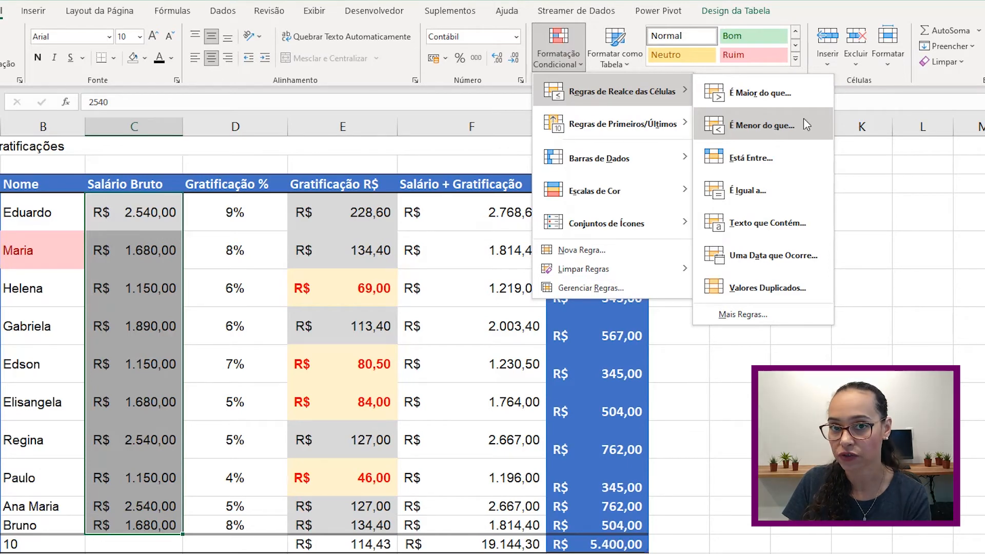
{"action": "left_click", "coordinate": [756, 315]}
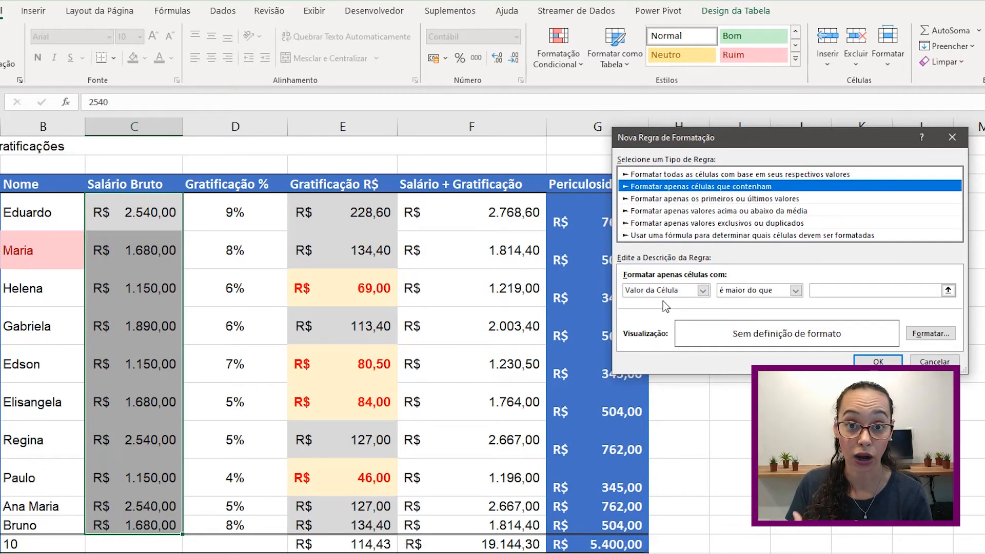
{"action": "left_click", "coordinate": [745, 292]}
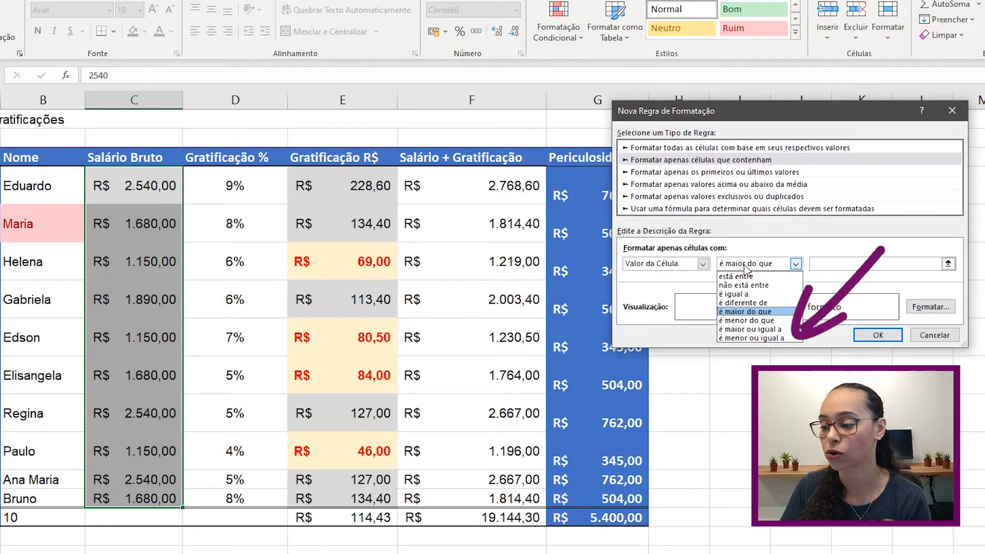
{"action": "left_click", "coordinate": [754, 339]}
{"action": "left_click", "coordinate": [834, 264]}
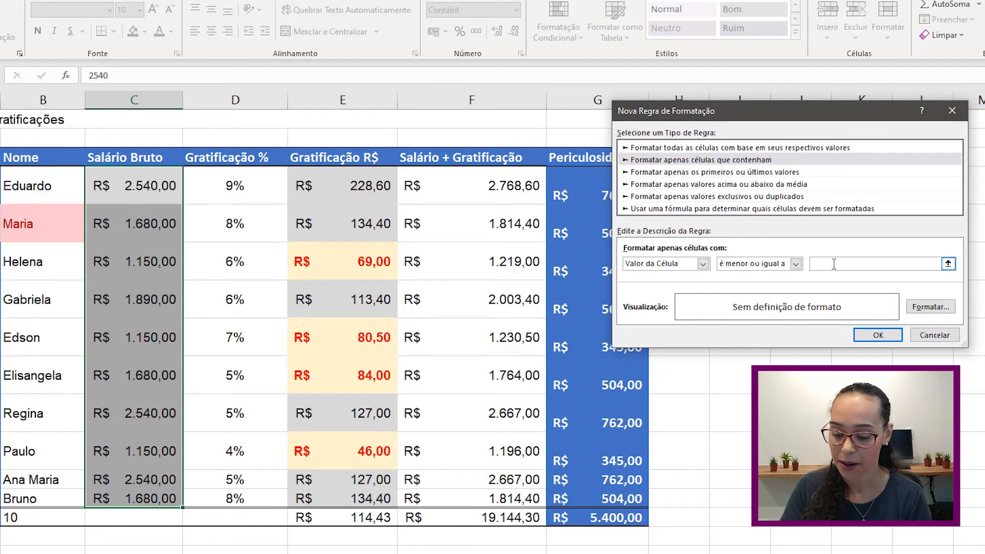
{"action": "type", "text": "1680"}
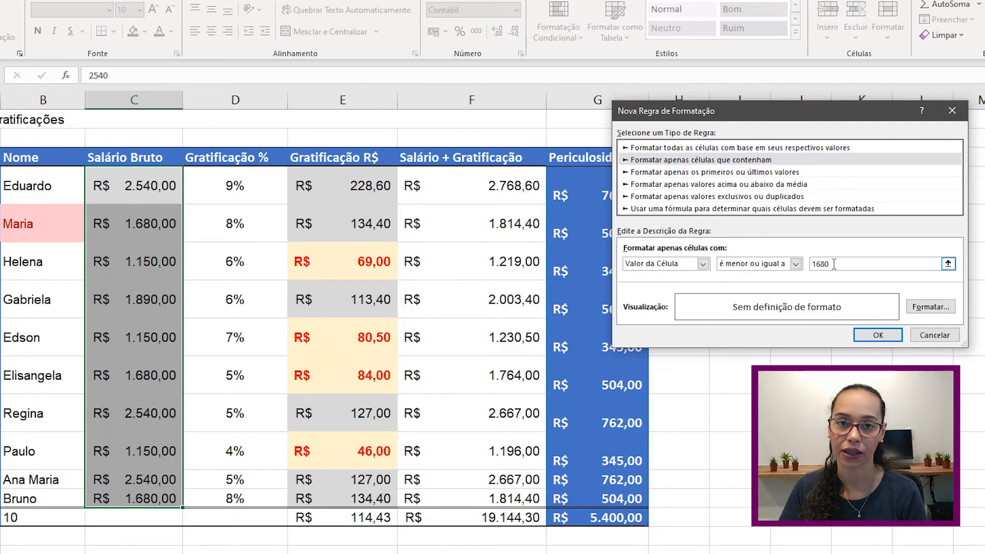
Step: Give the Salário Bruto rule an orange fill with bold black font and apply it to the values
{"action": "left_click", "coordinate": [930, 307]}
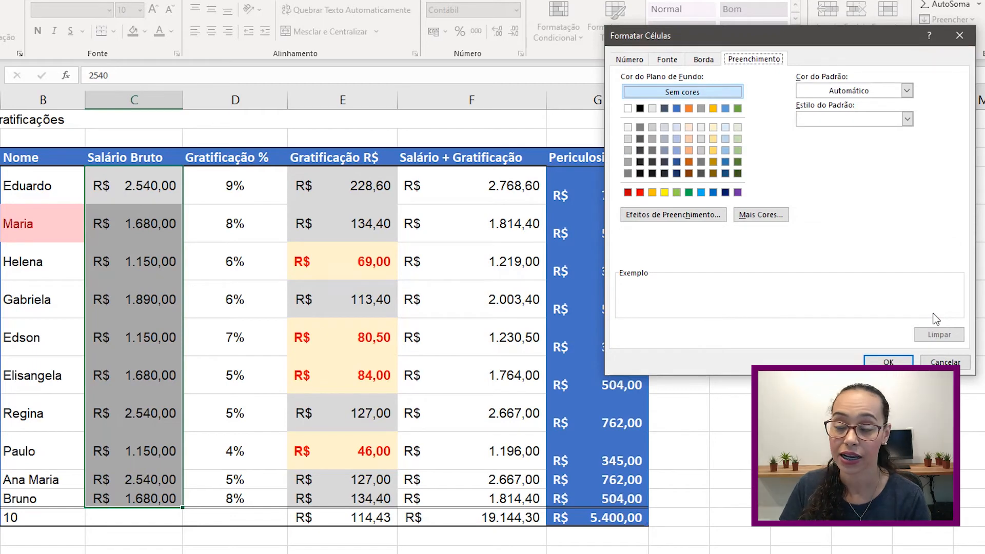
{"action": "left_click", "coordinate": [652, 192]}
{"action": "left_click", "coordinate": [667, 59]}
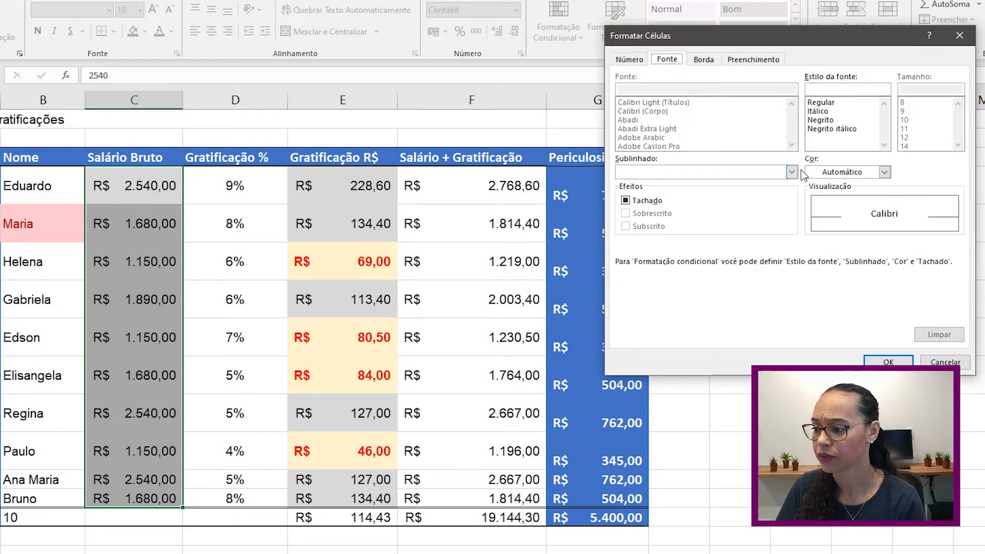
{"action": "left_click", "coordinate": [823, 120]}
{"action": "left_click", "coordinate": [885, 172]}
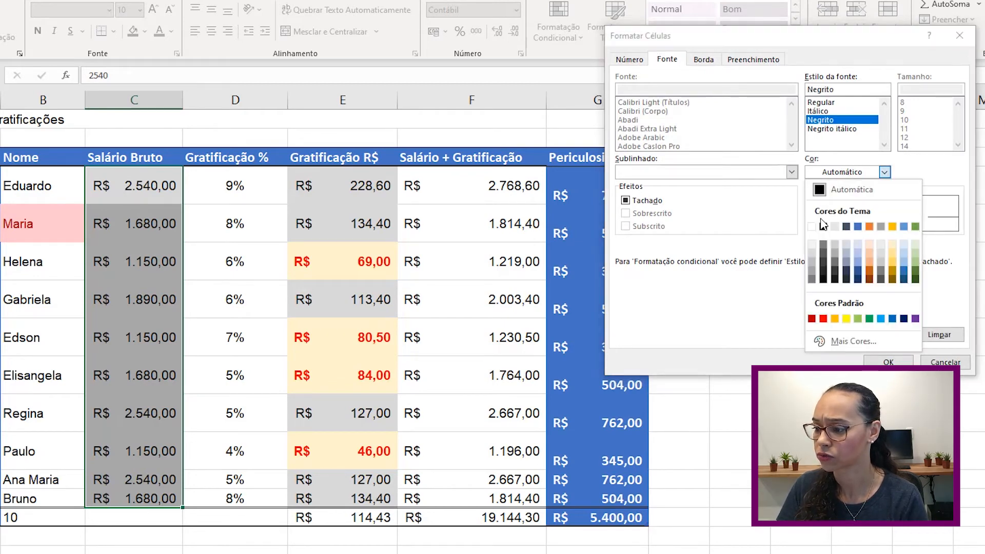
{"action": "left_click", "coordinate": [823, 232]}
{"action": "left_click", "coordinate": [879, 361]}
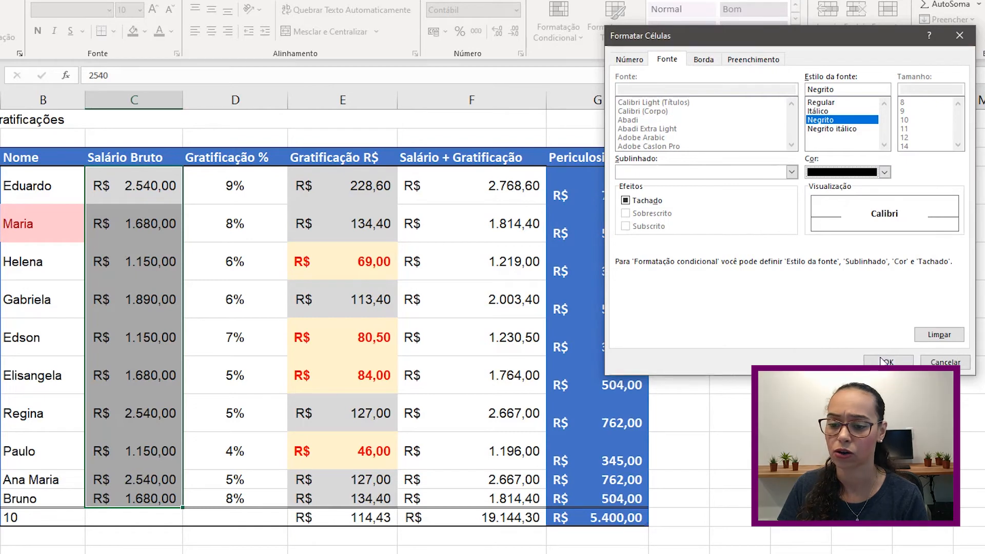
{"action": "left_click", "coordinate": [879, 335]}
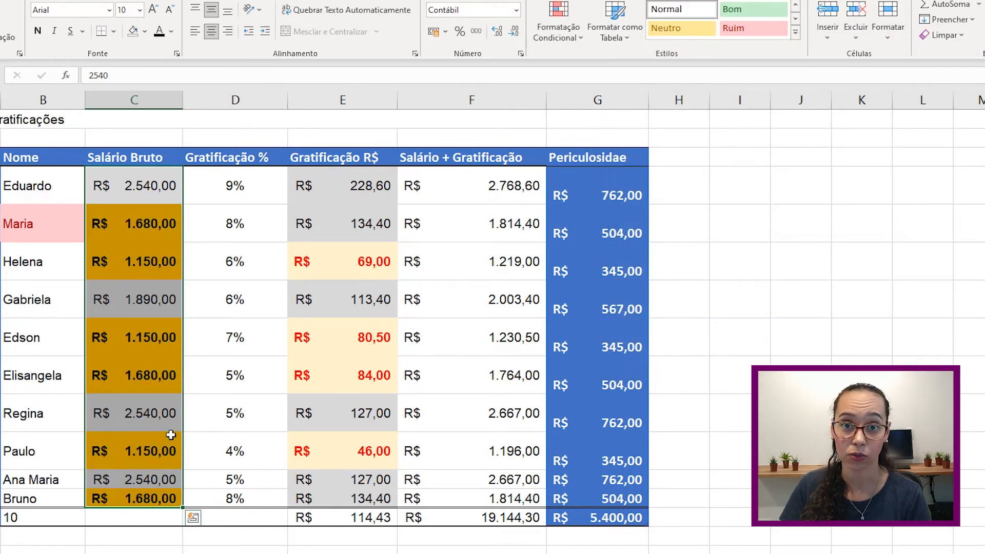
{"action": "left_click", "coordinate": [126, 233]}
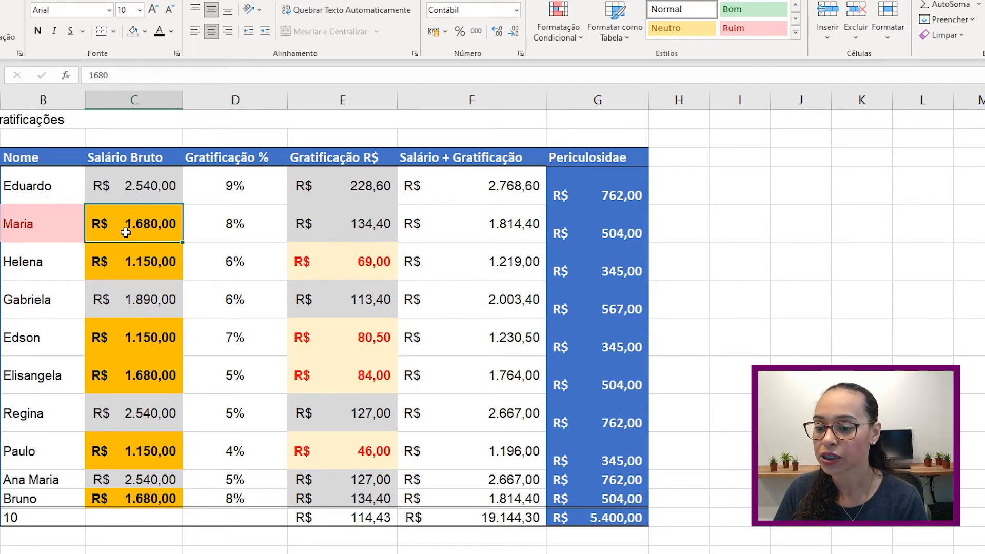
Step: Apply a Primeiros Itens rule to the Salário + Gratificação values, excluding the total row, formatting the first 2 with Preenchimento Vermelho Claro
{"action": "left_click", "coordinate": [500, 189]}
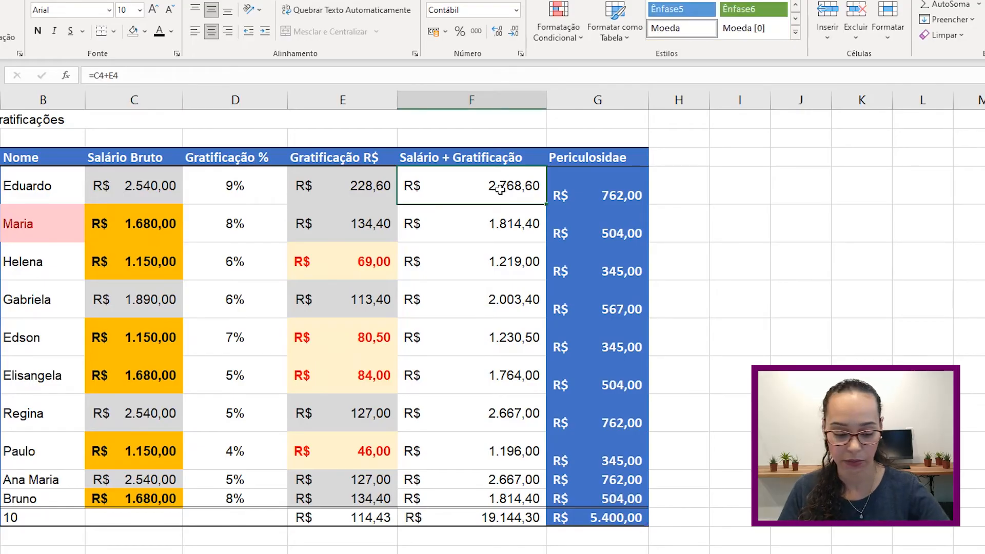
{"action": "key", "text": "ctrl+shift+Down"}
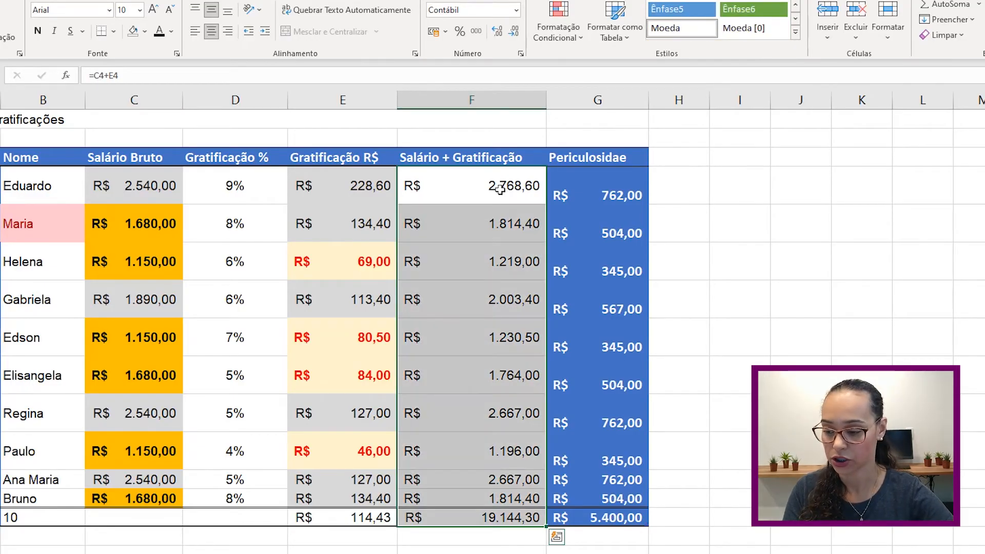
{"action": "left_click", "coordinate": [556, 37]}
{"action": "mouse_move", "coordinate": [574, 98]}
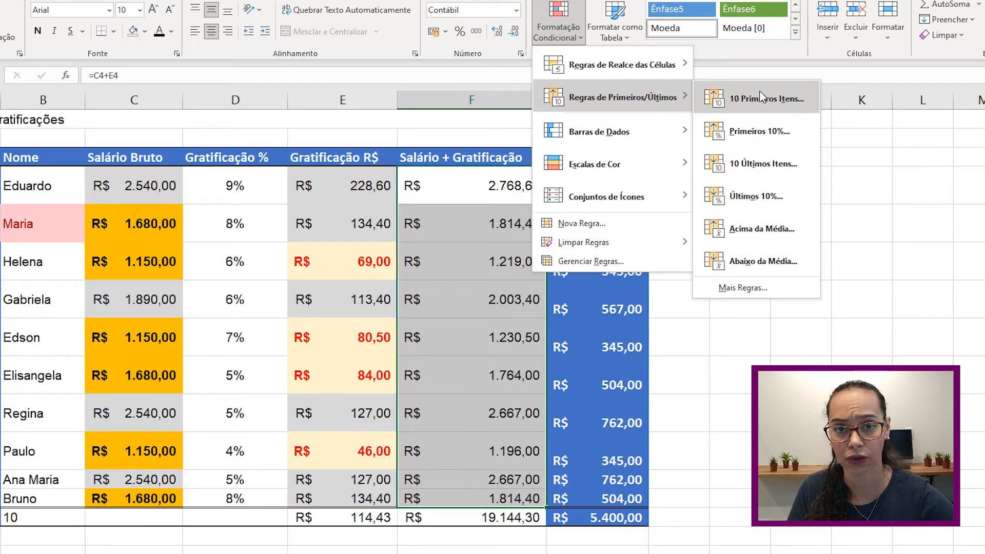
{"action": "left_click", "coordinate": [789, 106]}
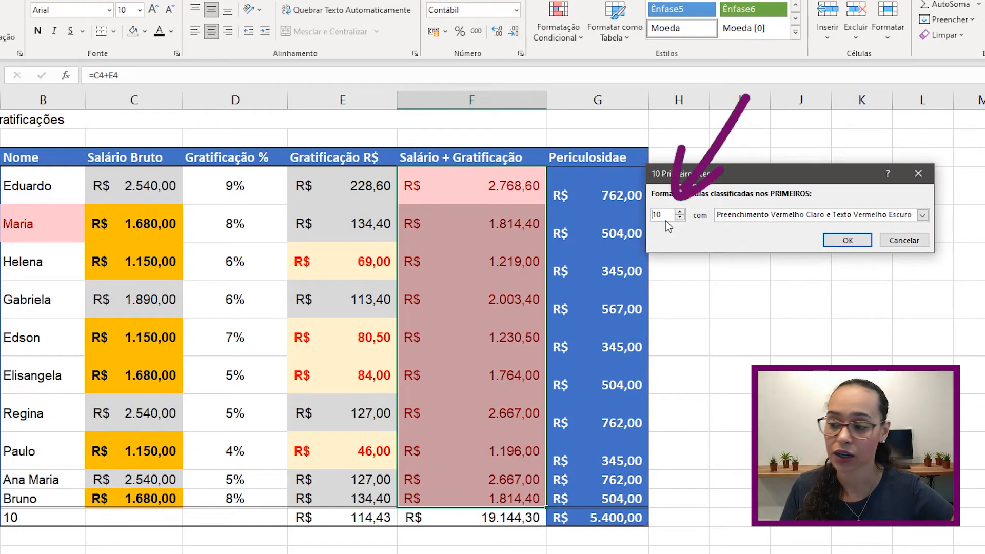
{"action": "left_click_drag", "start_coordinate": [661, 216], "coordinate": [652, 221]}
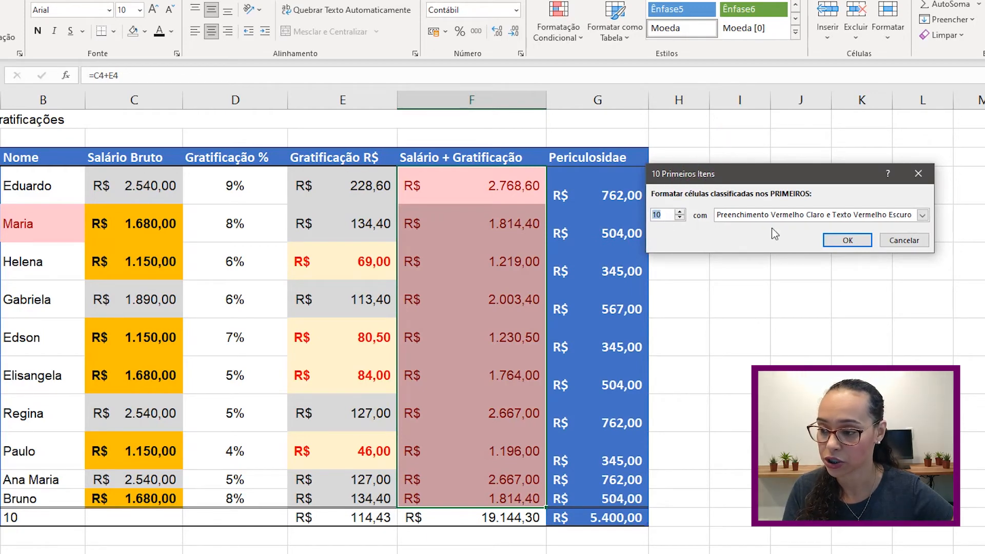
{"action": "type", "text": "2"}
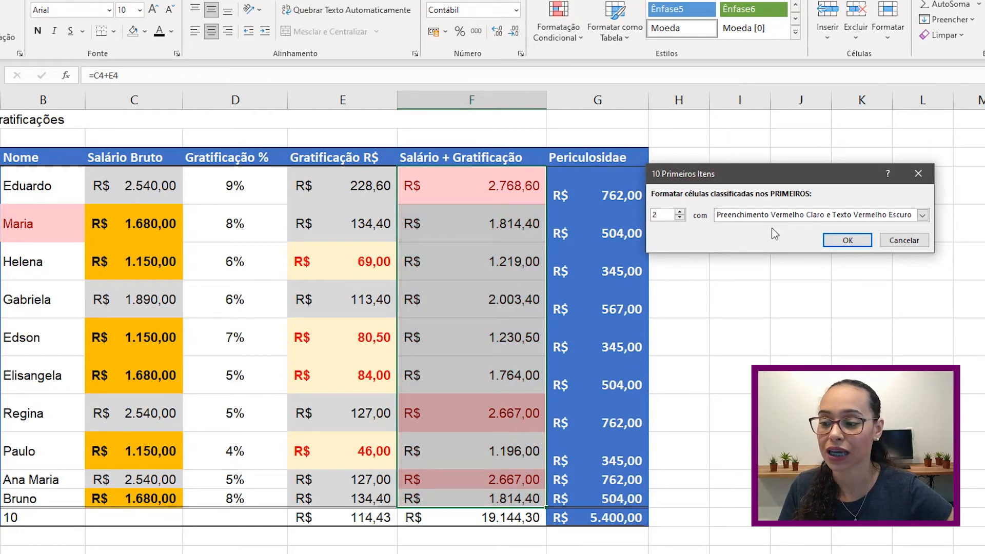
{"action": "left_click", "coordinate": [896, 219]}
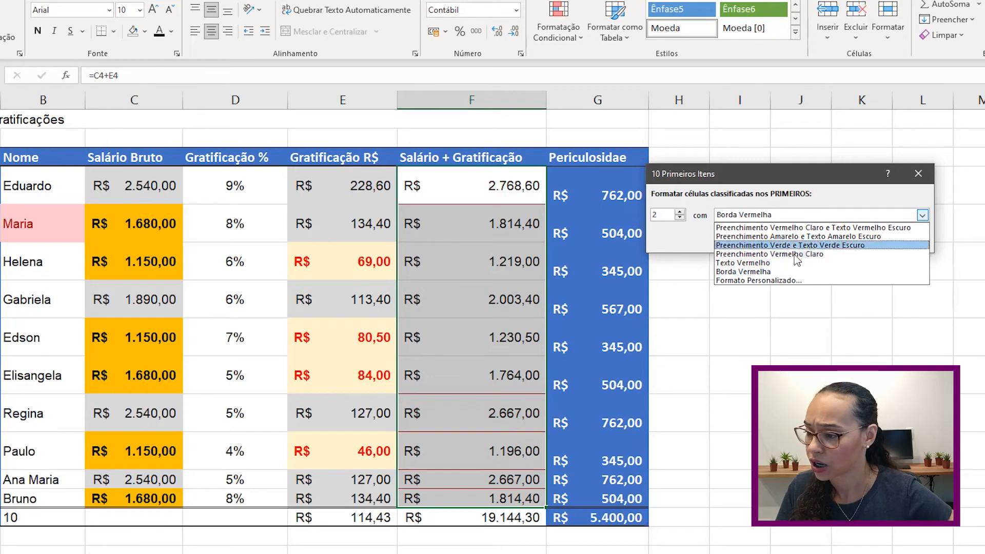
{"action": "left_click", "coordinate": [784, 254]}
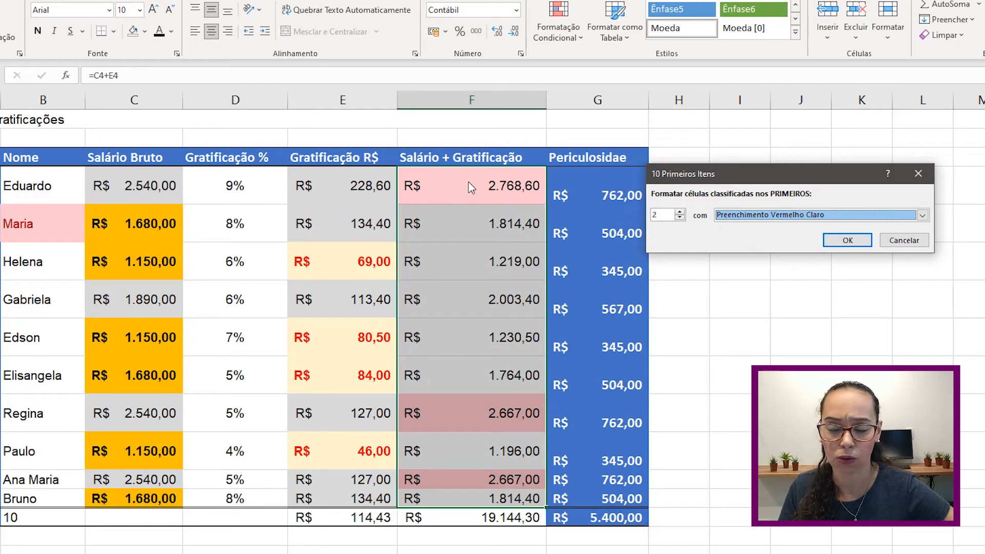
{"action": "left_click", "coordinate": [847, 240]}
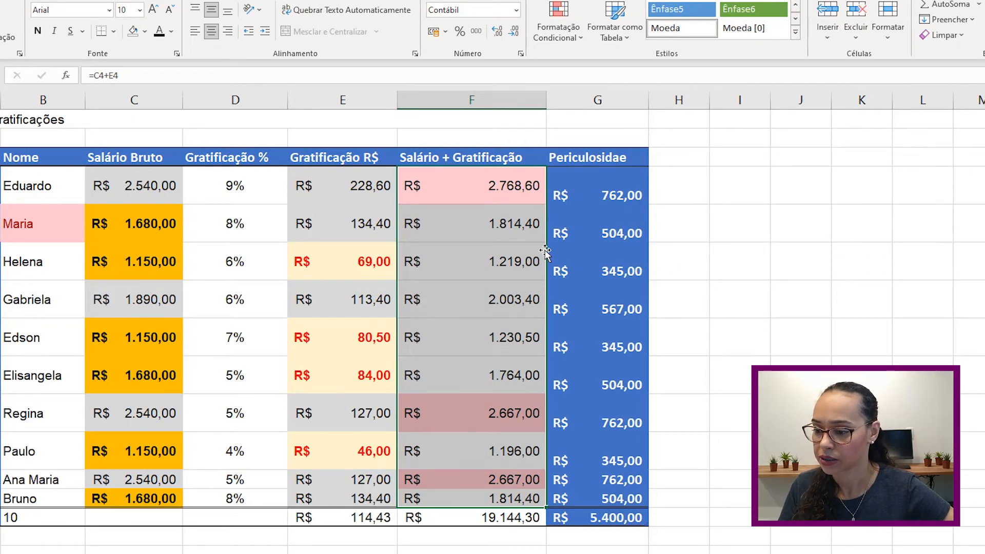
{"action": "left_click", "coordinate": [529, 235]}
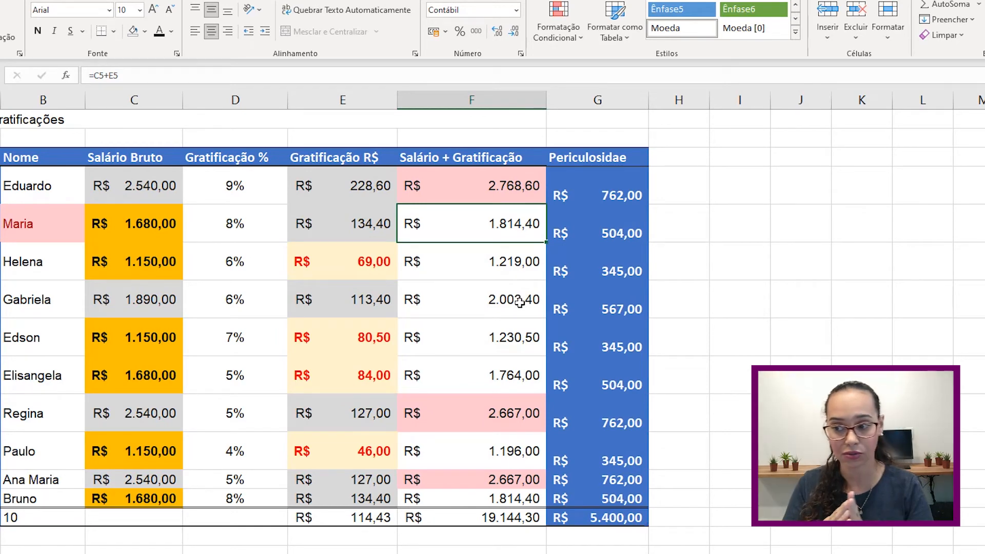
{"action": "left_click", "coordinate": [510, 418]}
{"action": "left_click", "coordinate": [497, 482]}
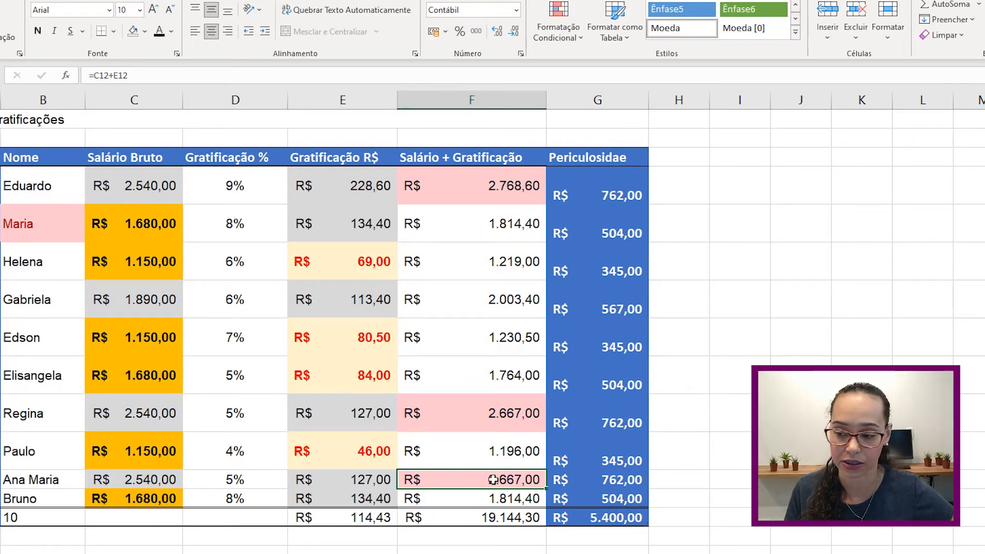
Step: Edit the Primeiros rule on the Salário + Gratificação values in the rules manager to format the first 3 values
{"action": "left_click", "coordinate": [492, 199]}
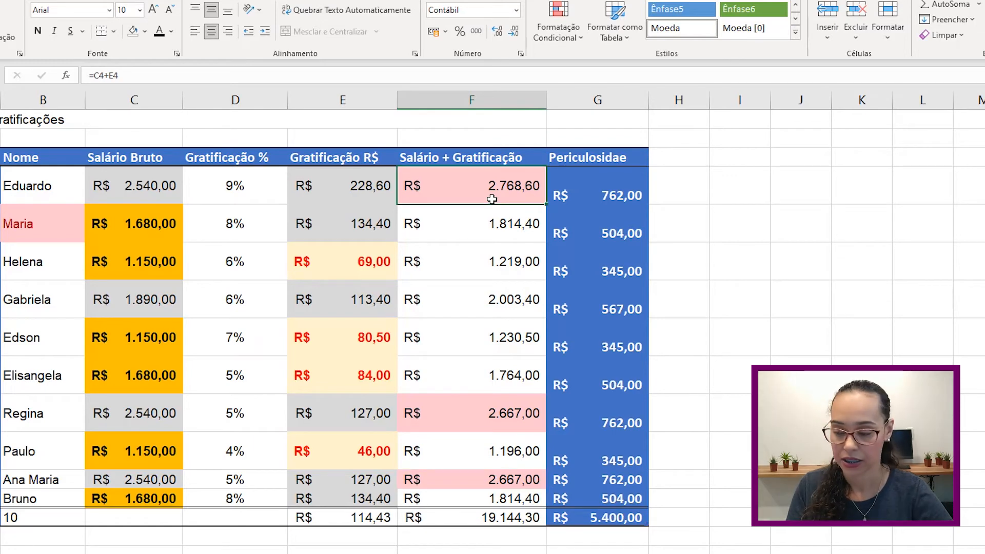
{"action": "key", "text": "ctrl+shift+Down"}
{"action": "left_click", "coordinate": [558, 26]}
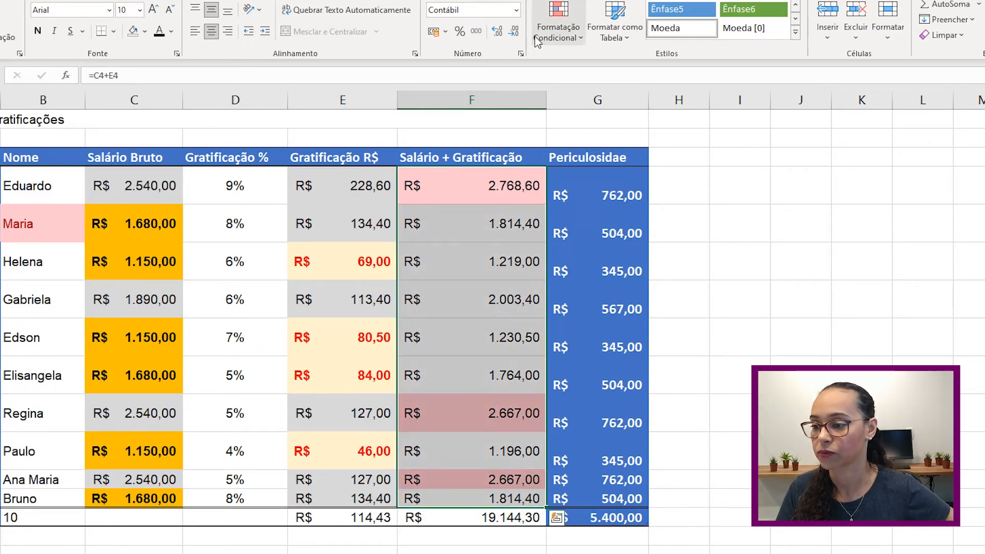
{"action": "left_click", "coordinate": [580, 262]}
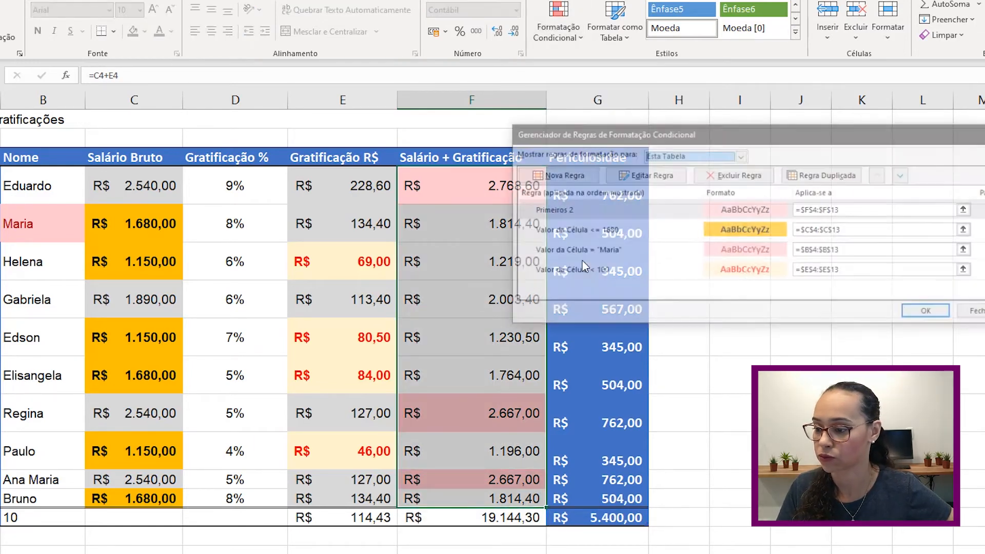
{"action": "double_click", "coordinate": [648, 206]}
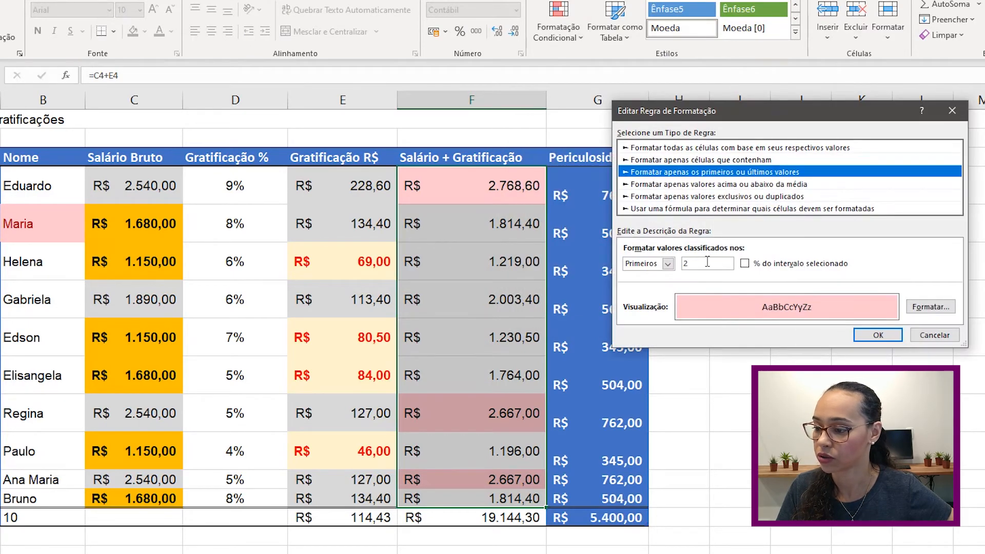
{"action": "left_click", "coordinate": [688, 263]}
{"action": "type", "text": "3"}
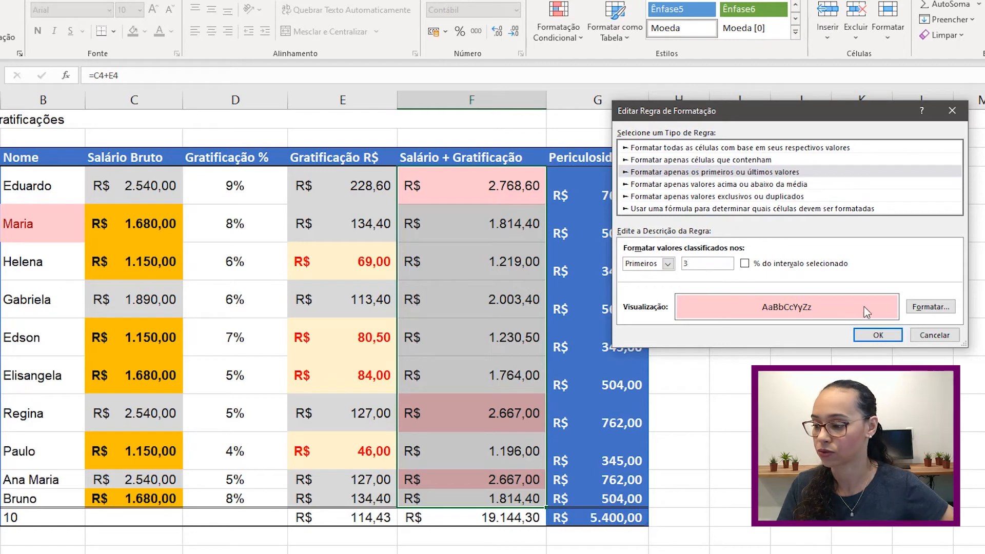
{"action": "left_click", "coordinate": [878, 336]}
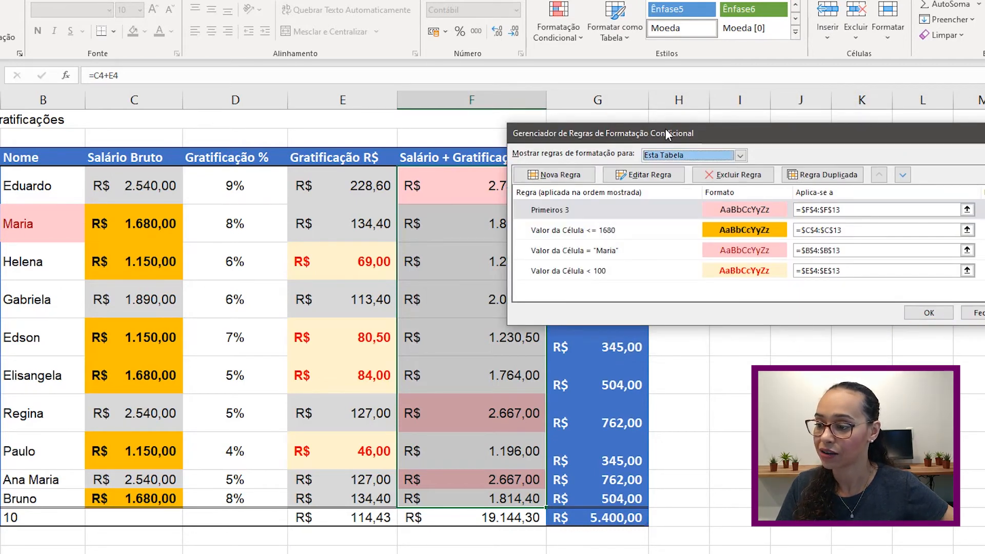
{"action": "left_click_drag", "start_coordinate": [665, 133], "coordinate": [785, 40]}
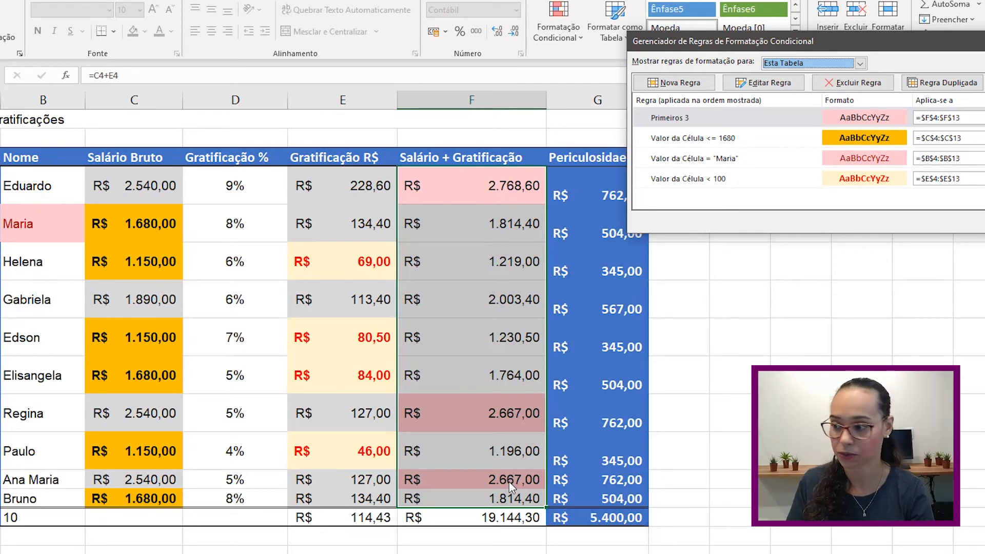
Step: Set the Salário + Gratificação Primeiros rule to the first 4 values, apply it and close the rules manager
{"action": "double_click", "coordinate": [664, 121]}
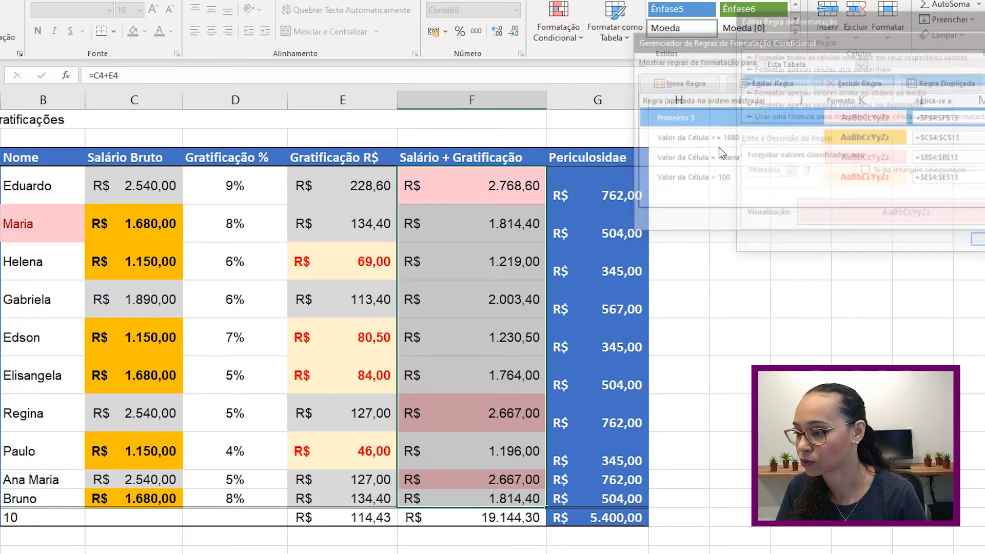
{"action": "left_click_drag", "start_coordinate": [809, 172], "coordinate": [791, 172]}
{"action": "type", "text": "4"}
{"action": "left_click", "coordinate": [978, 242]}
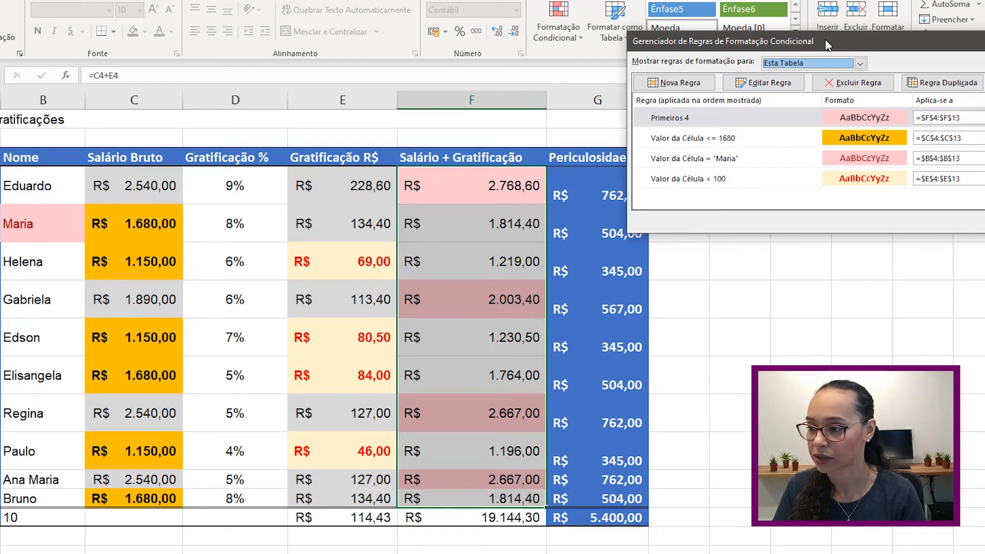
{"action": "left_click_drag", "start_coordinate": [825, 41], "coordinate": [744, 35]}
{"action": "left_click", "coordinate": [977, 216]}
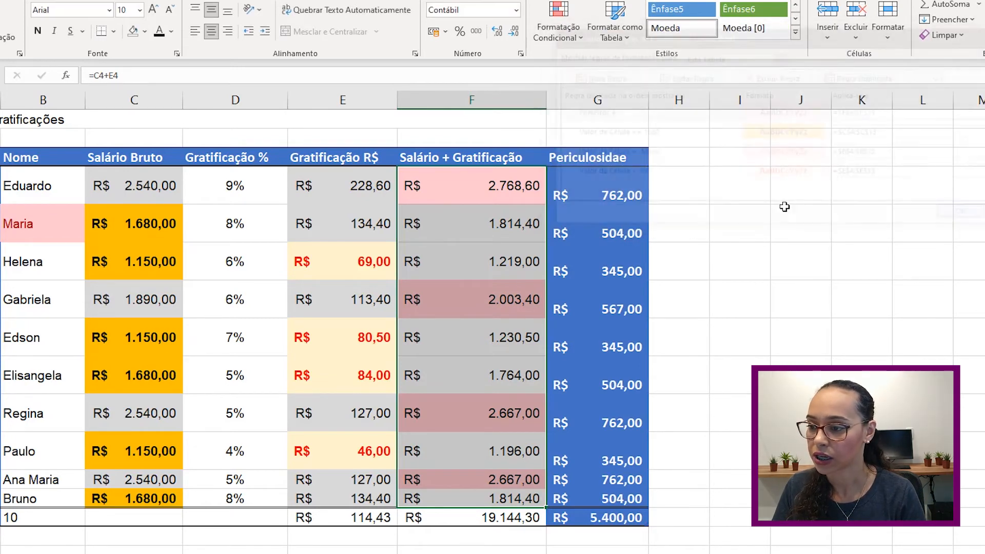
Step: Try an Últimos 10% rule on the Salário + Gratificação values with green fill and dark green text, previewing 50% and 40%, and cancel it
{"action": "left_click", "coordinate": [539, 19]}
{"action": "mouse_move", "coordinate": [679, 100]}
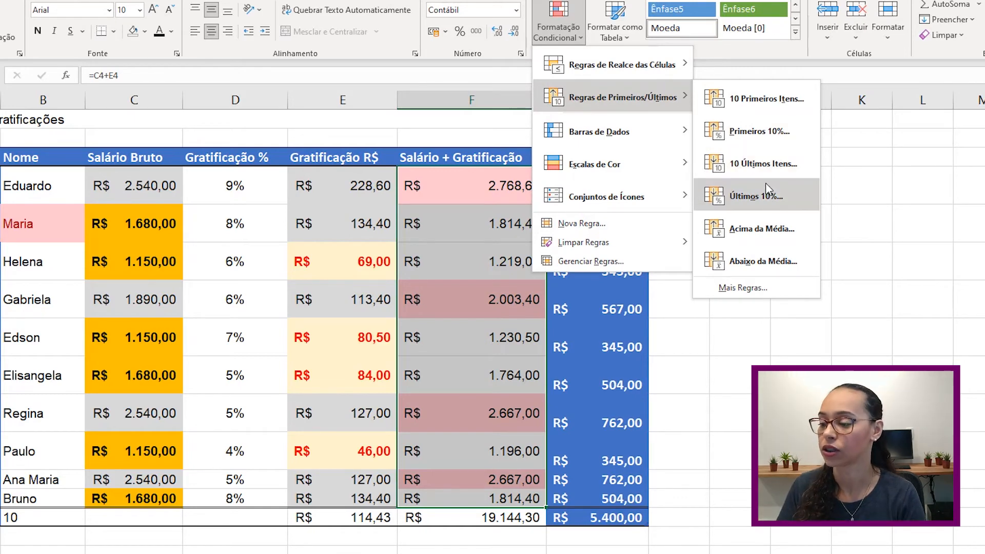
{"action": "left_click", "coordinate": [762, 197]}
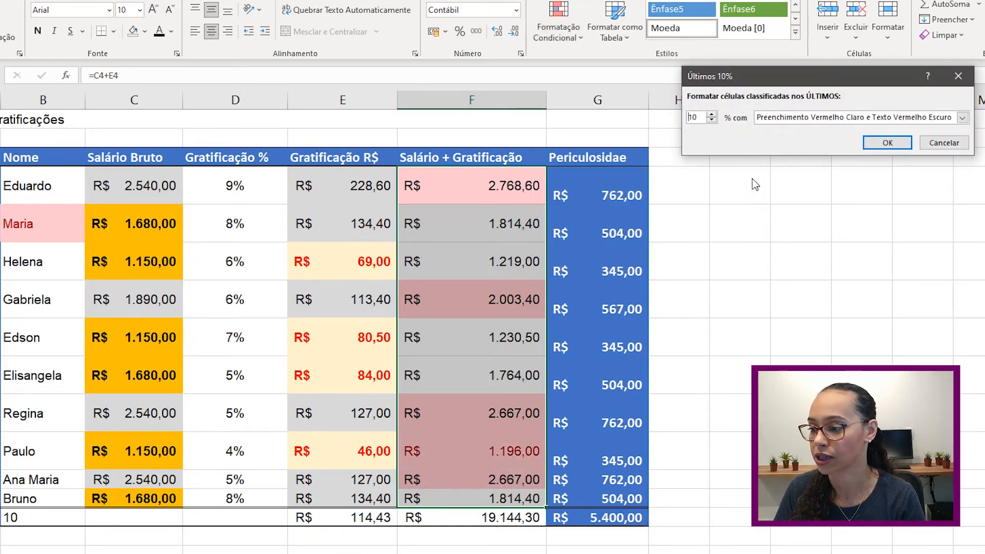
{"action": "left_click_drag", "start_coordinate": [702, 118], "coordinate": [663, 114]}
{"action": "left_click", "coordinate": [811, 120]}
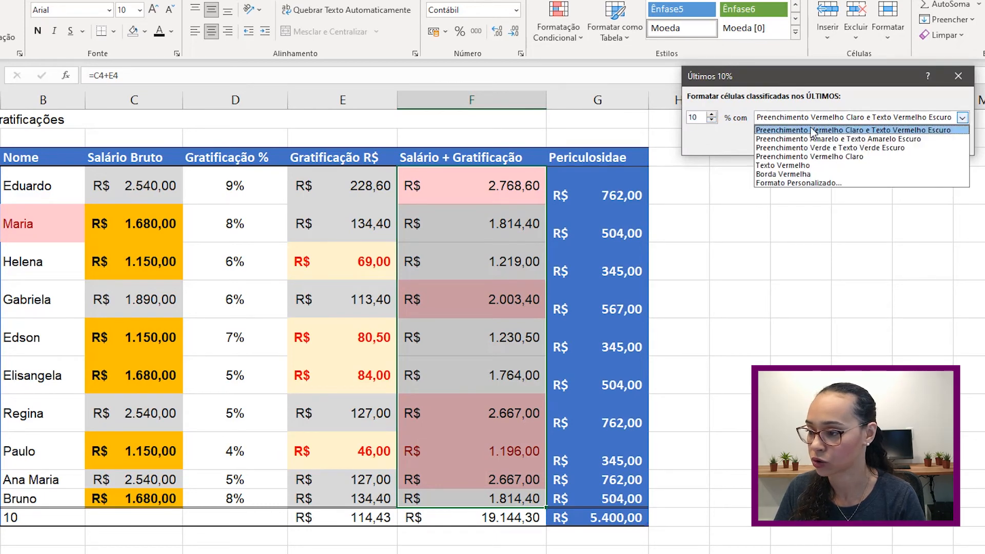
{"action": "left_click", "coordinate": [807, 148]}
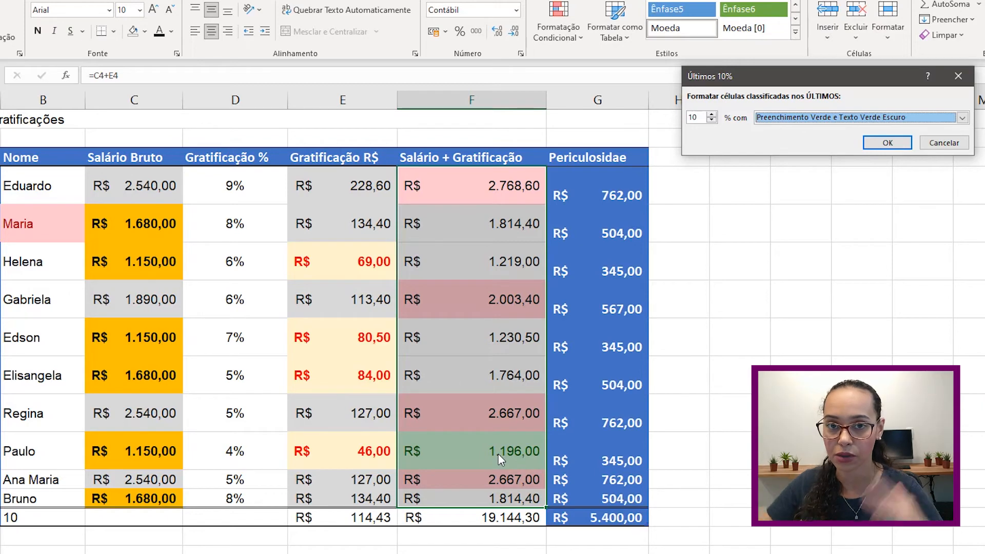
{"action": "double_click", "coordinate": [694, 117]}
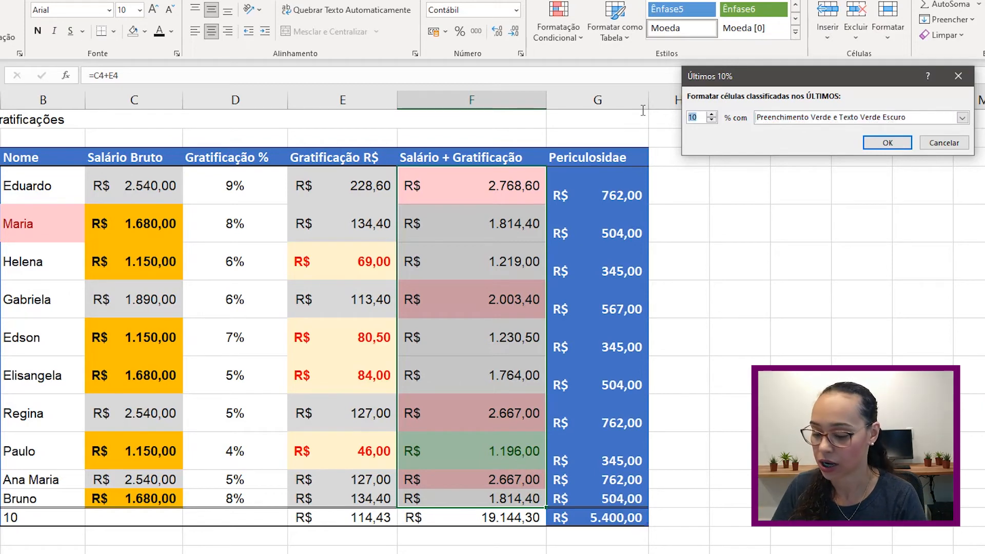
{"action": "type", "text": "50"}
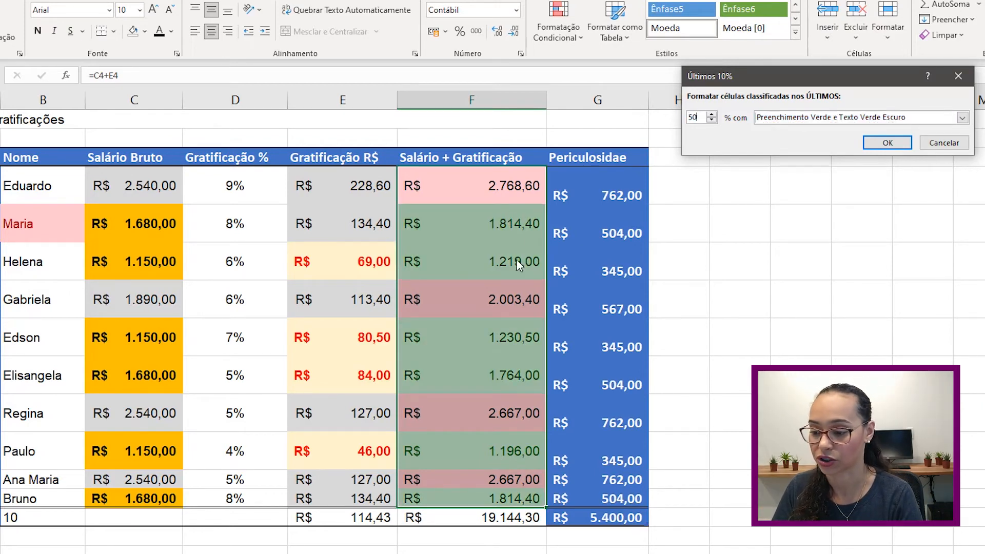
{"action": "key", "text": "BackSpace"}
{"action": "key", "text": "BackSpace"}
{"action": "type", "text": "40"}
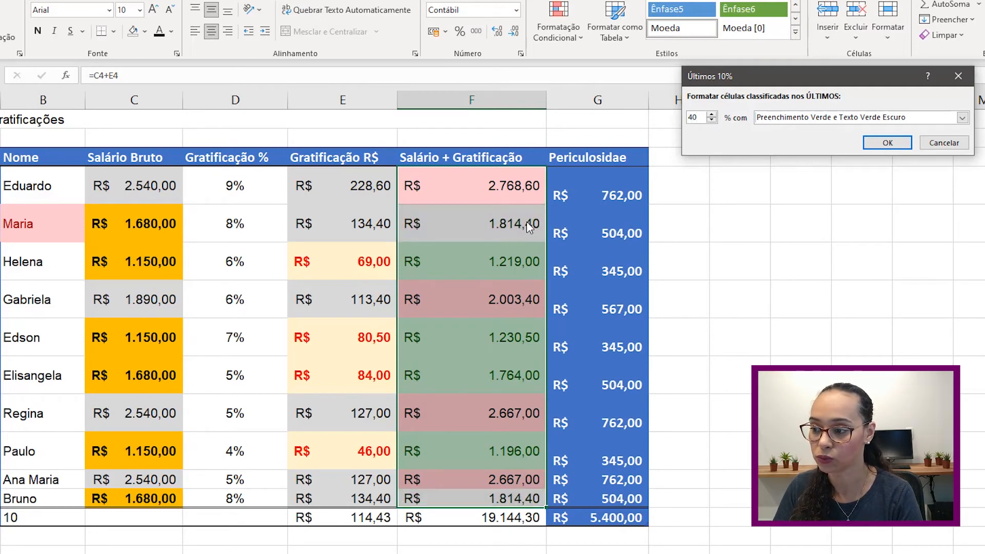
{"action": "left_click", "coordinate": [940, 143]}
Step: Try an Acima da Média rule on the Salário + Gratificação values with green fill and dark green text, and cancel it
{"action": "left_click", "coordinate": [549, 28]}
{"action": "mouse_move", "coordinate": [621, 100]}
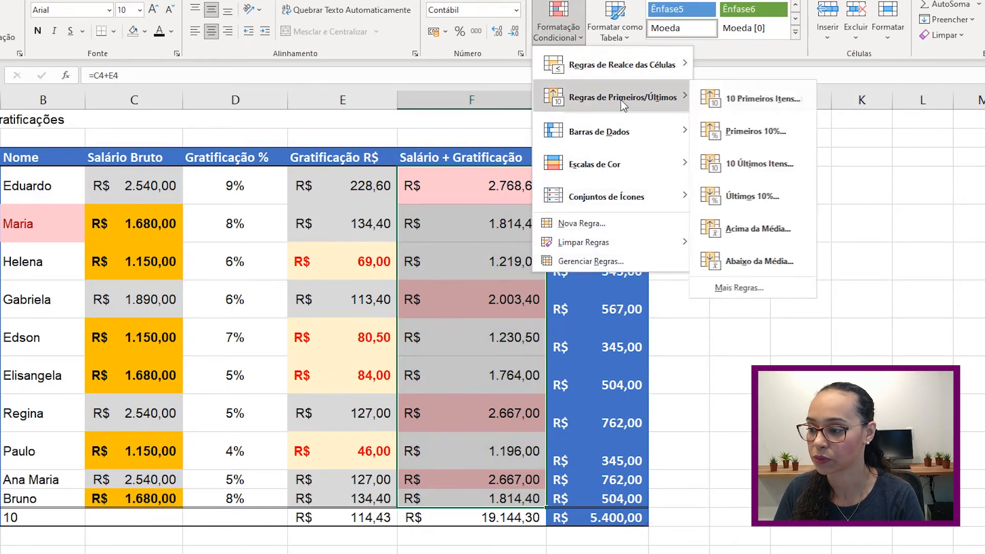
{"action": "left_click", "coordinate": [790, 229]}
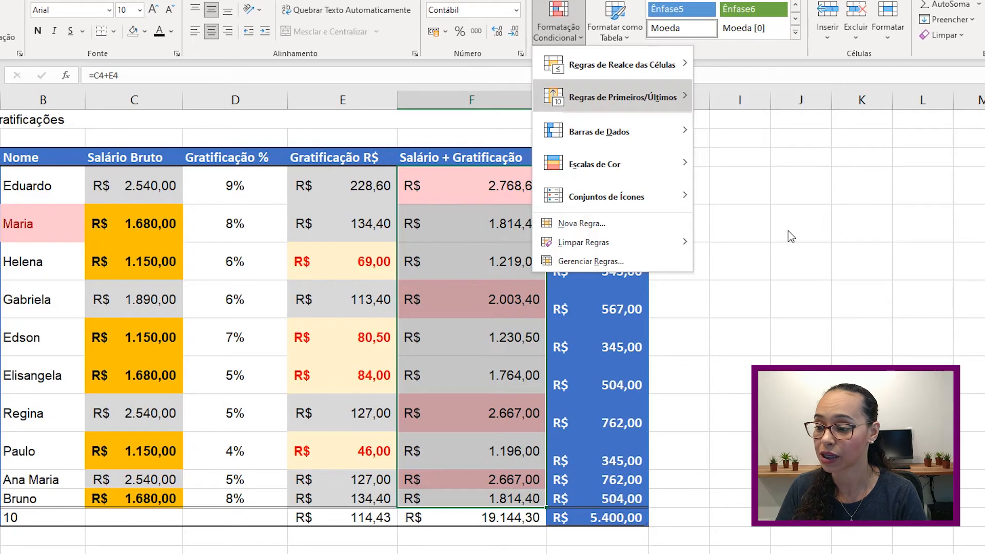
{"action": "left_click", "coordinate": [873, 119]}
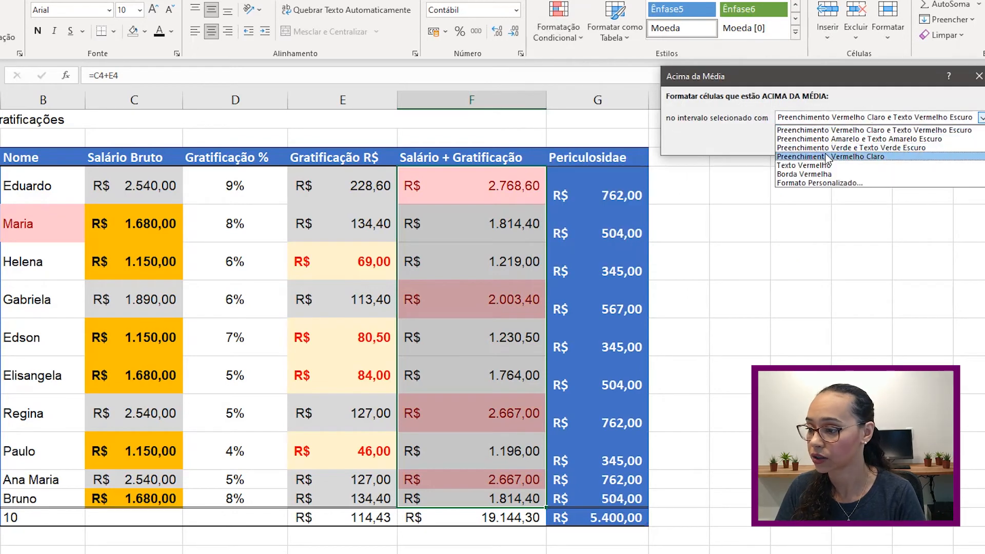
{"action": "left_click", "coordinate": [875, 147]}
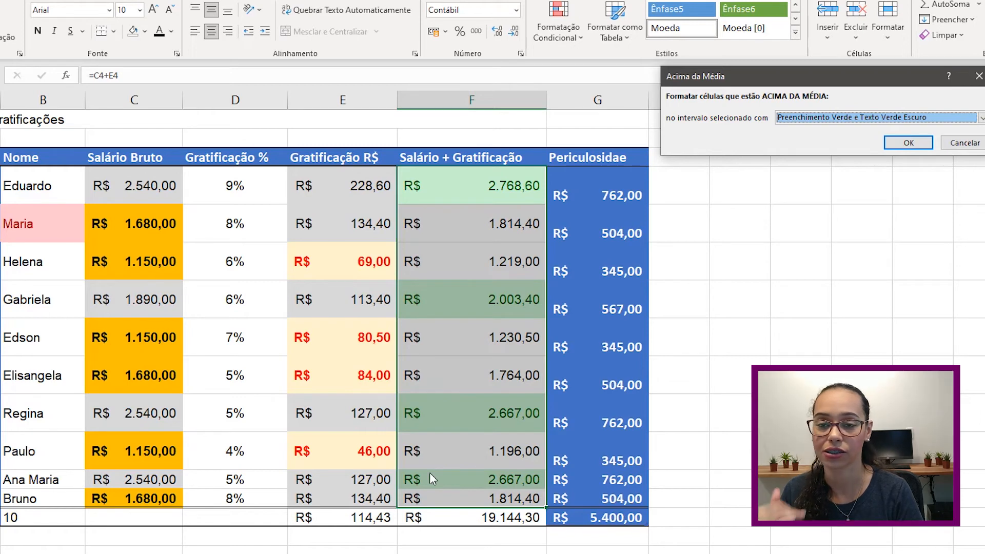
{"action": "left_click", "coordinate": [978, 146]}
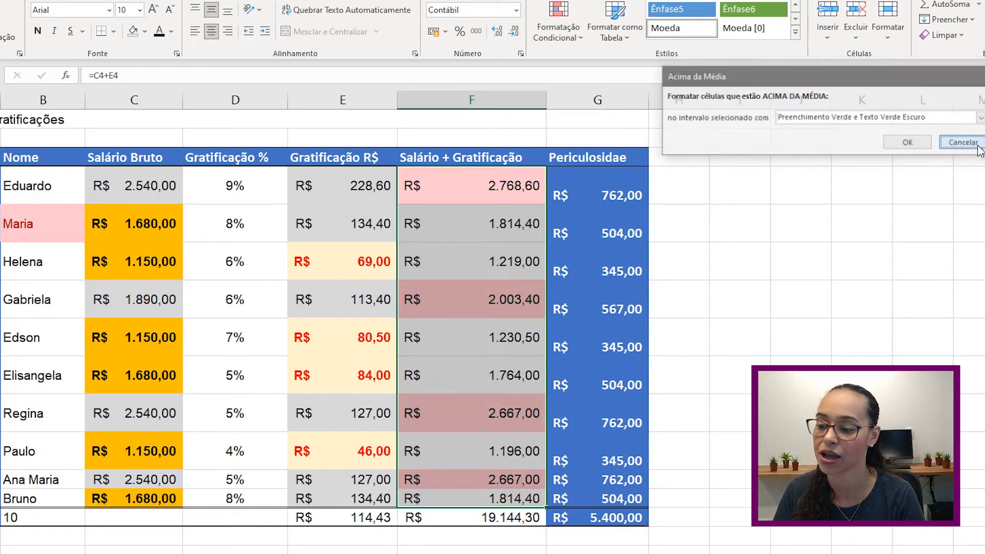
Step: Clear the conditional formatting rules from the selected Salário + Gratificação cells only
{"action": "left_click", "coordinate": [559, 23]}
{"action": "mouse_move", "coordinate": [604, 100]}
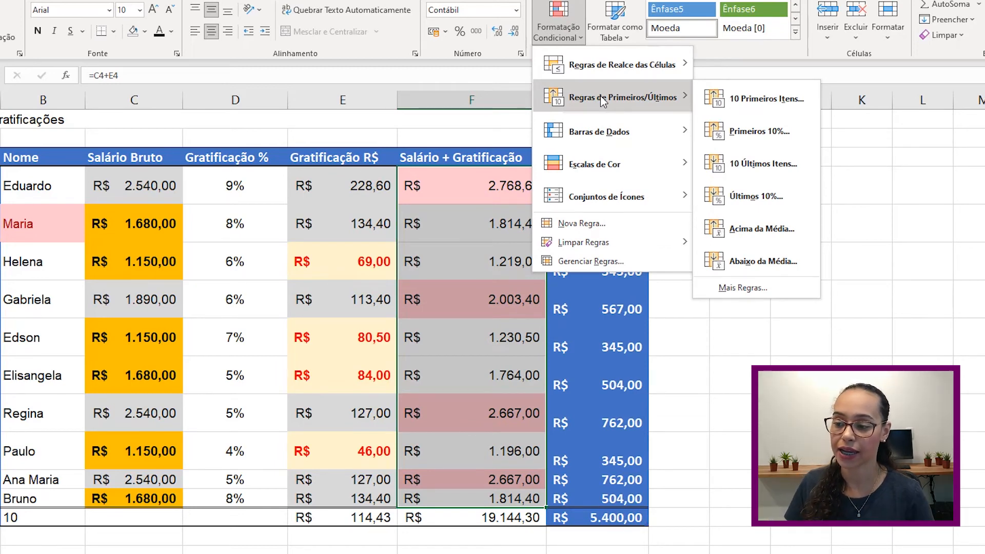
{"action": "mouse_move", "coordinate": [596, 132]}
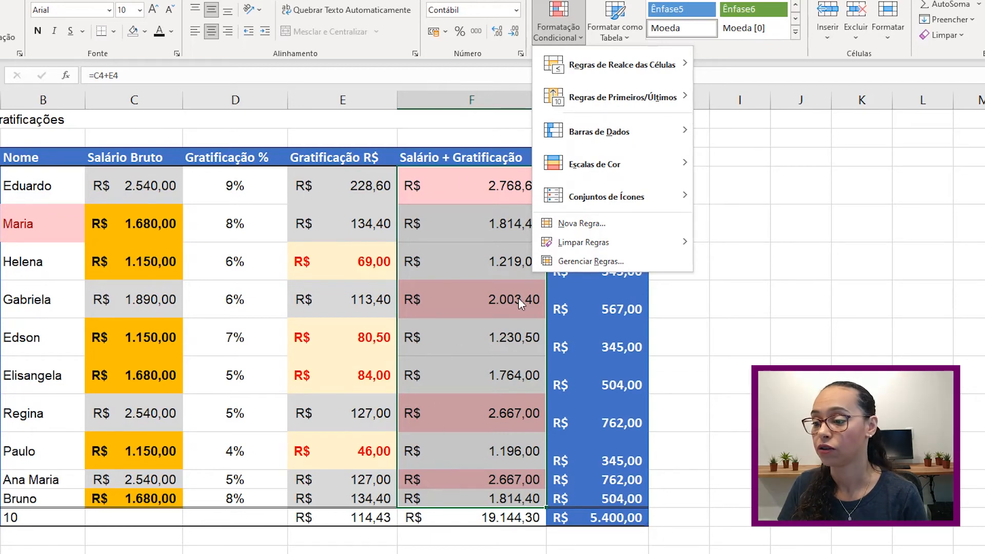
{"action": "mouse_move", "coordinate": [611, 249]}
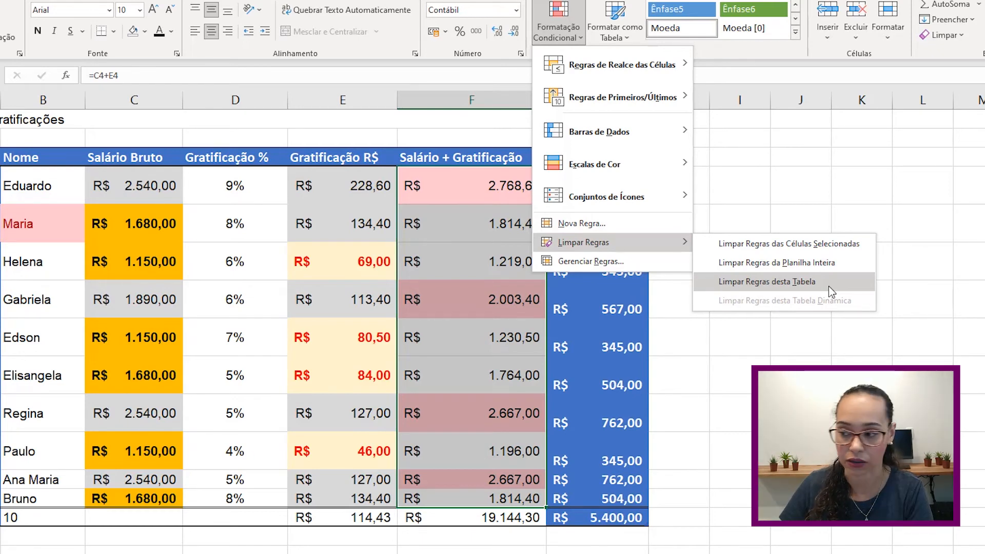
{"action": "left_click", "coordinate": [858, 244]}
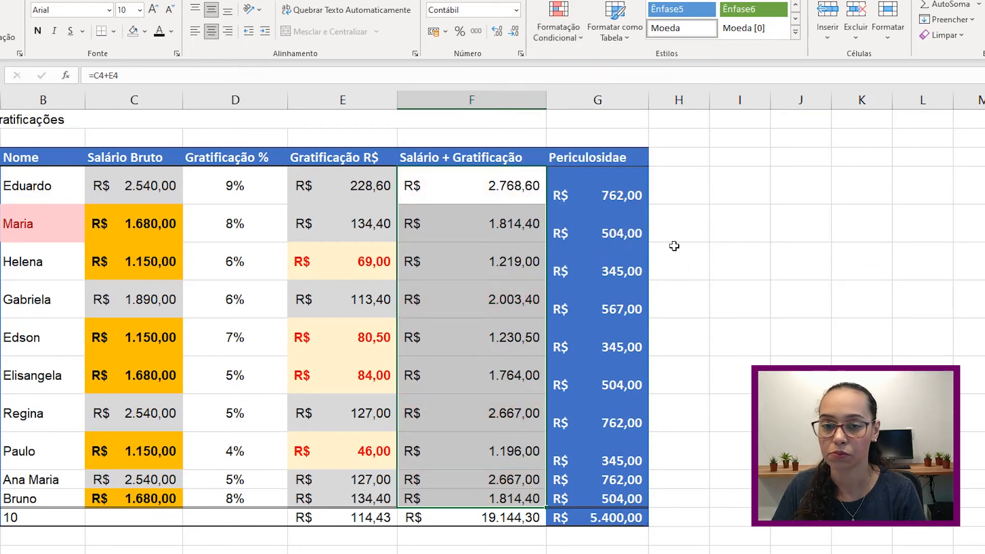
Step: Apply solid-fill green data bars to the Salário + Gratificação values
{"action": "left_click", "coordinate": [558, 28]}
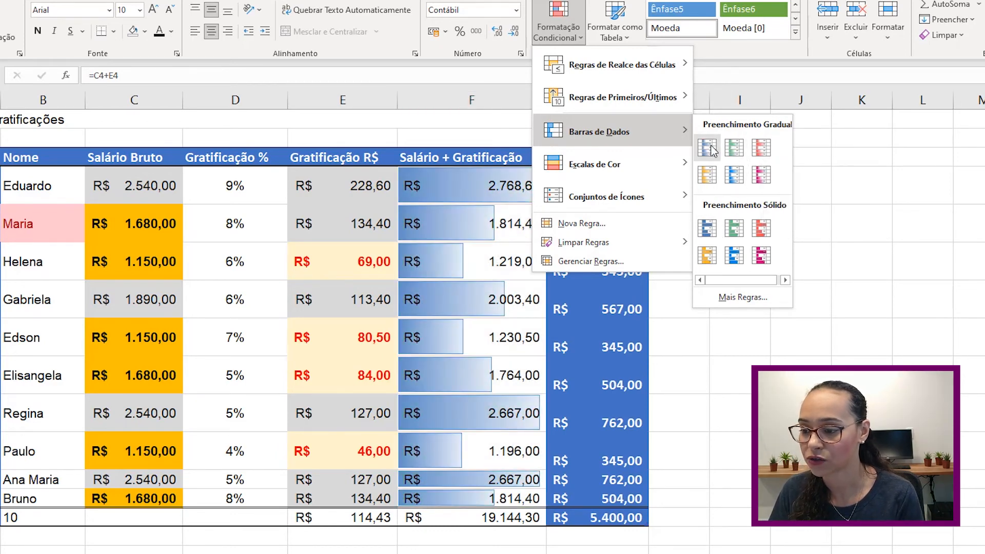
{"action": "mouse_move", "coordinate": [695, 162]}
{"action": "mouse_move", "coordinate": [682, 132]}
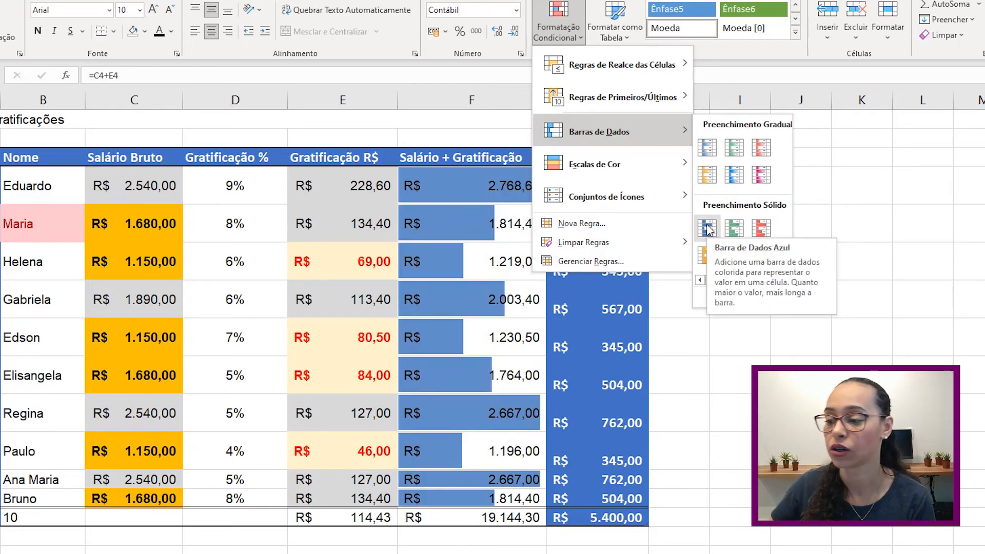
{"action": "left_click", "coordinate": [738, 229]}
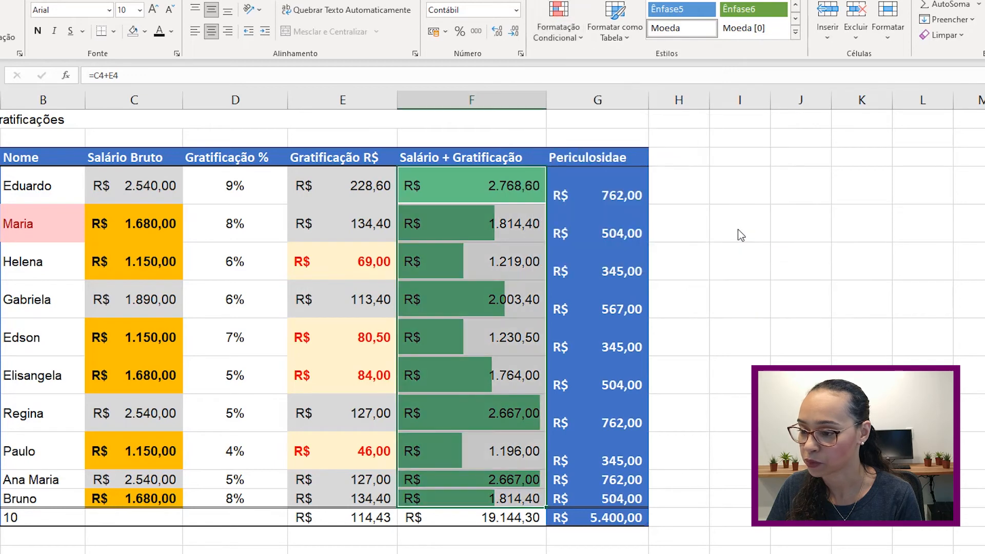
Step: Select all employees' Salário + Gratificação values and clear their data bar rule
{"action": "left_click", "coordinate": [478, 186]}
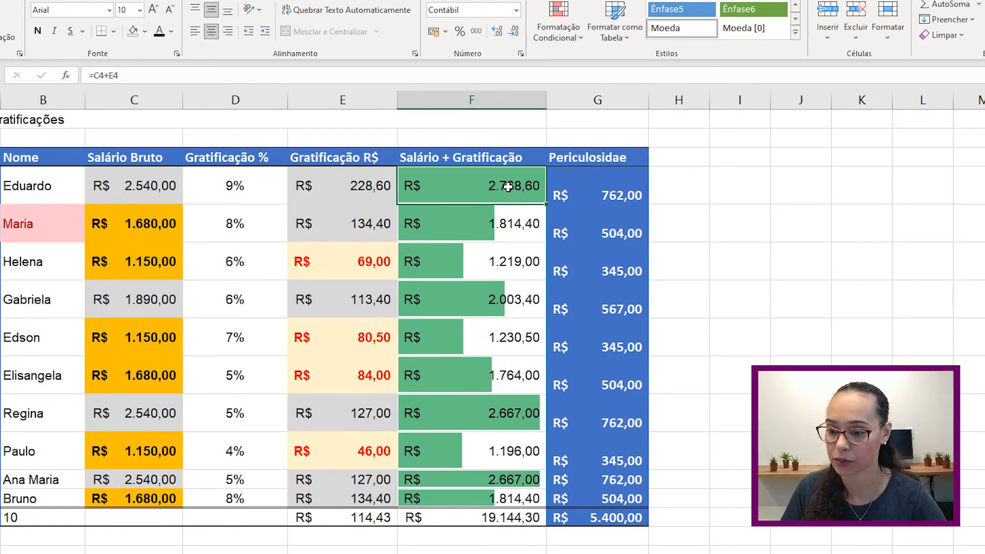
{"action": "left_click", "coordinate": [496, 496], "text": "shift"}
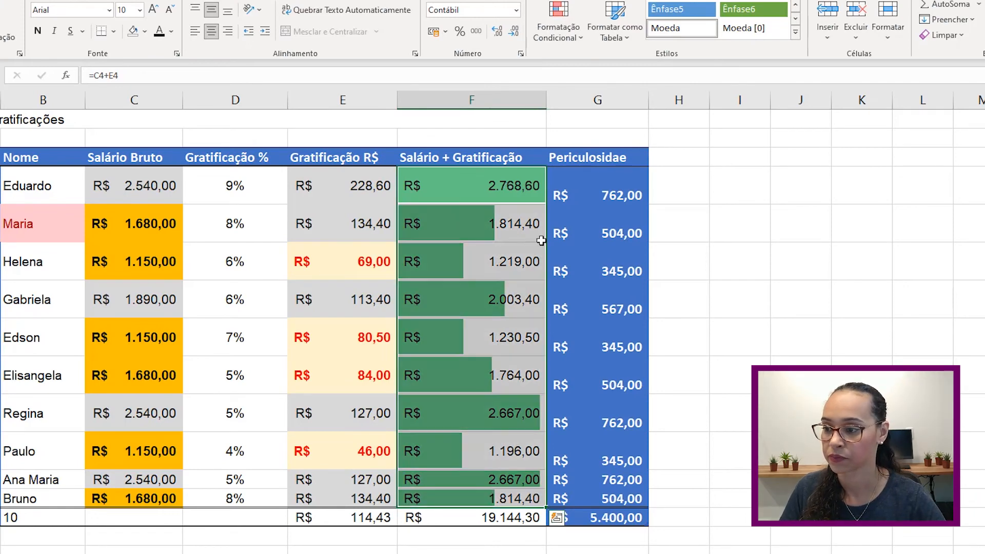
{"action": "left_click", "coordinate": [573, 36]}
{"action": "mouse_move", "coordinate": [602, 249]}
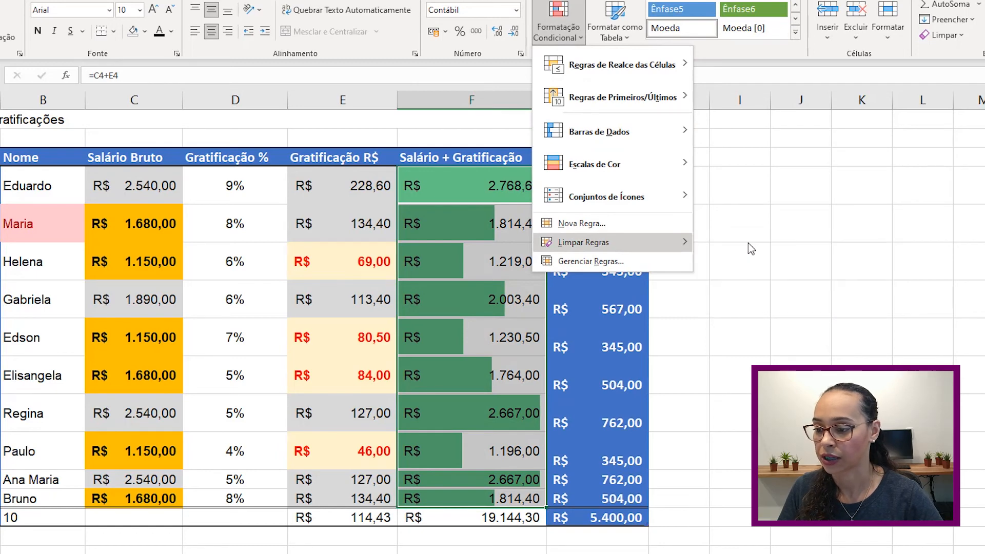
{"action": "left_click", "coordinate": [748, 242]}
Step: Apply the green-yellow-red color scale to the Salário + Gratificação values
{"action": "left_click", "coordinate": [562, 25]}
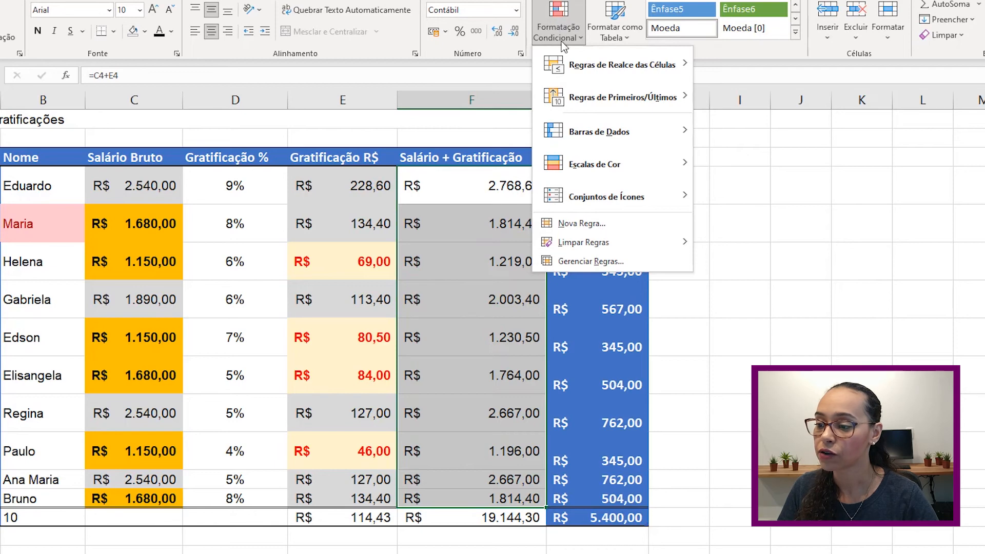
{"action": "mouse_move", "coordinate": [574, 166]}
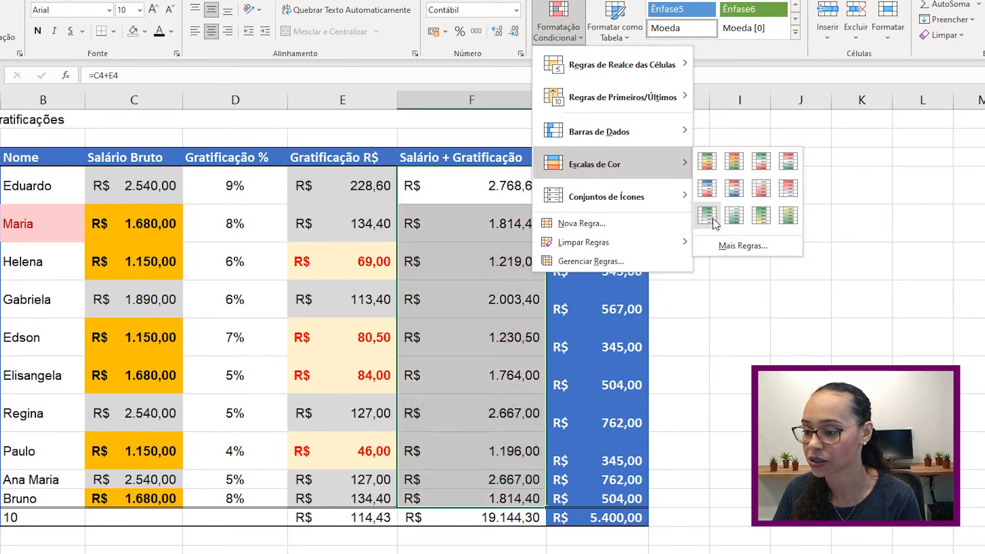
{"action": "left_click", "coordinate": [707, 167]}
Step: Select the Salário + Gratificação values and remove their green-yellow-red color scale
{"action": "left_click", "coordinate": [531, 194]}
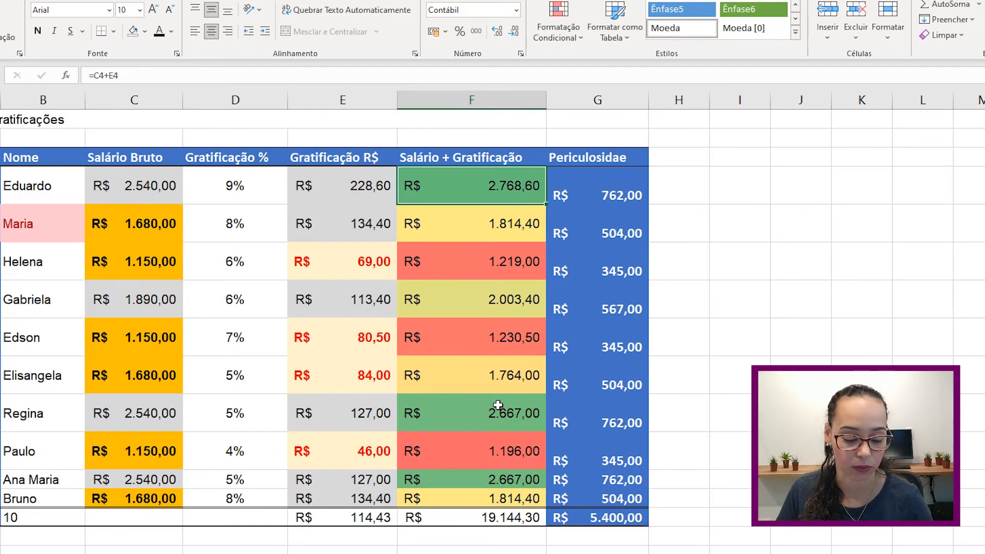
{"action": "left_click", "coordinate": [491, 500], "text": "shift"}
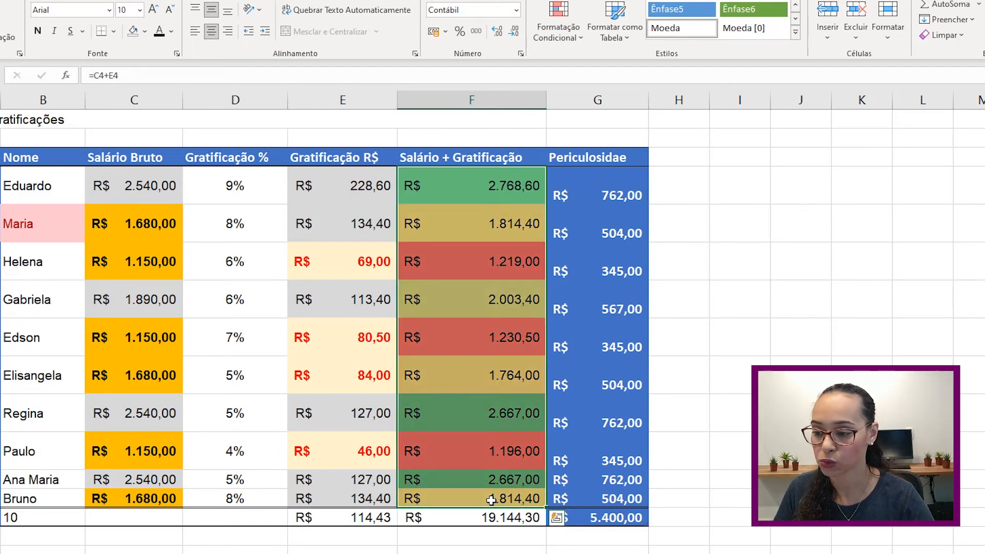
{"action": "left_click", "coordinate": [558, 26]}
{"action": "mouse_move", "coordinate": [598, 243]}
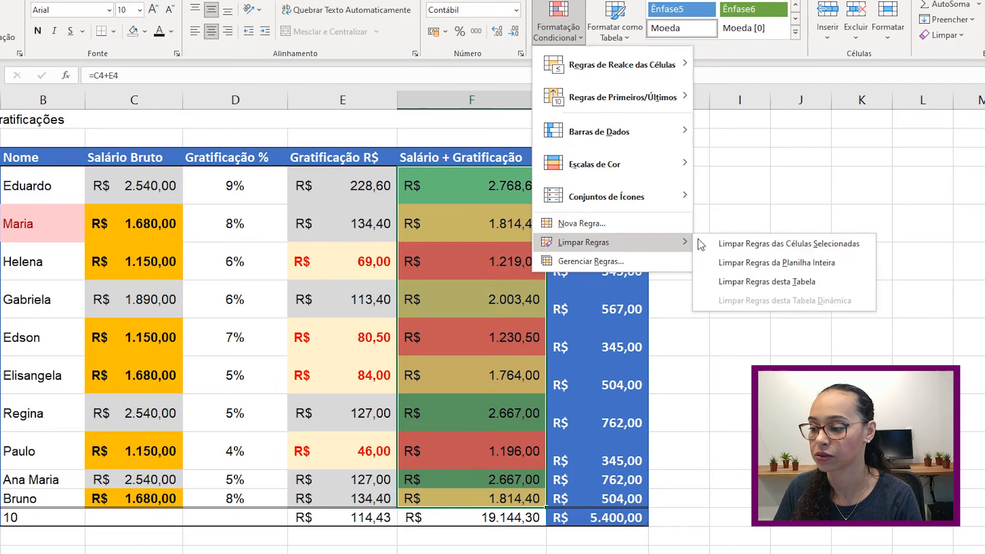
{"action": "left_click", "coordinate": [718, 242]}
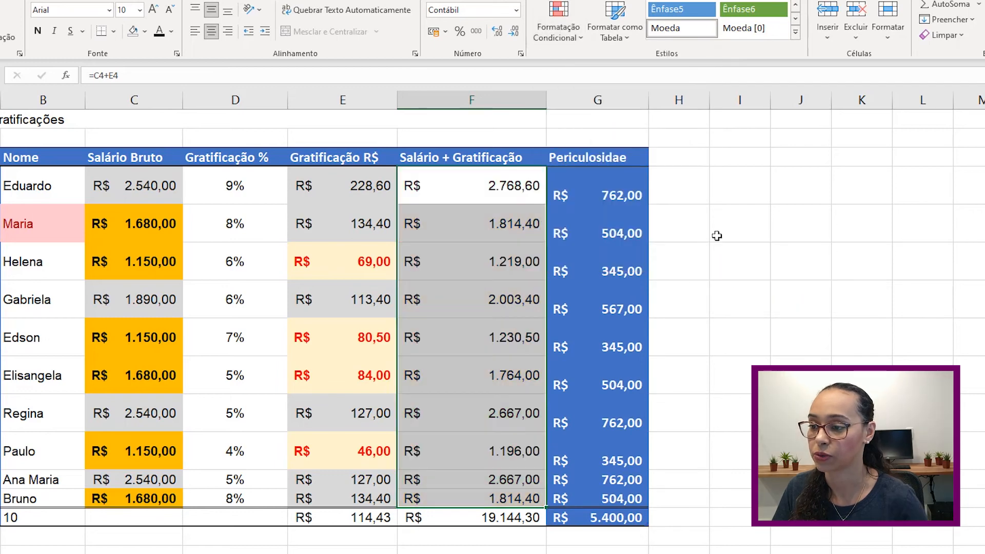
Step: Apply the green-white color scale (Escala de Cores de Verde - Branco) to the Salário + Gratificação values
{"action": "left_click", "coordinate": [562, 20]}
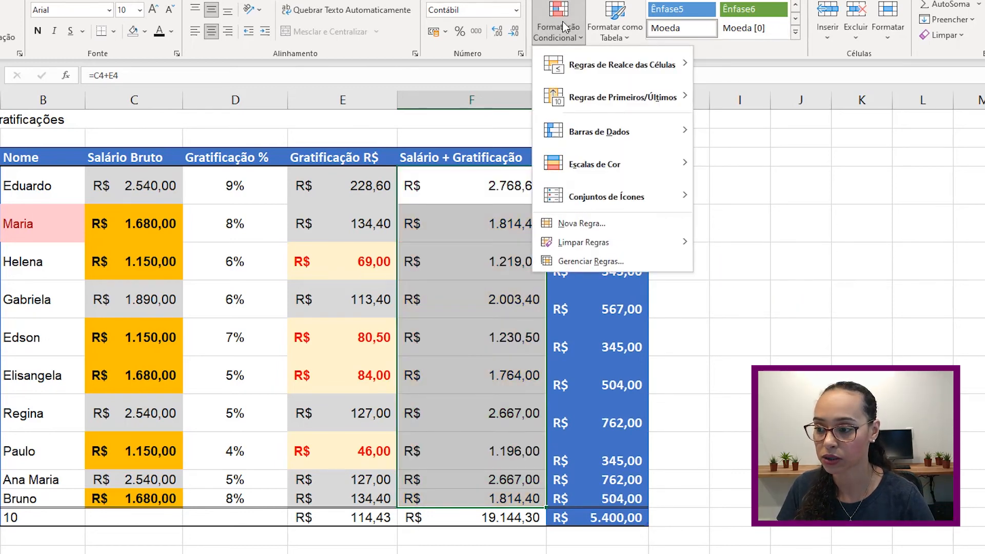
{"action": "mouse_move", "coordinate": [590, 164]}
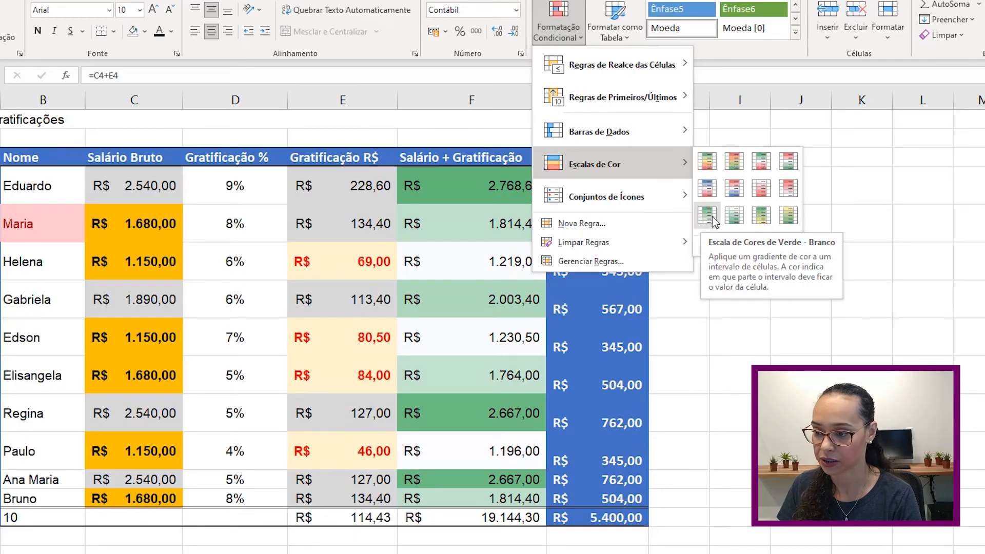
{"action": "left_click", "coordinate": [712, 217]}
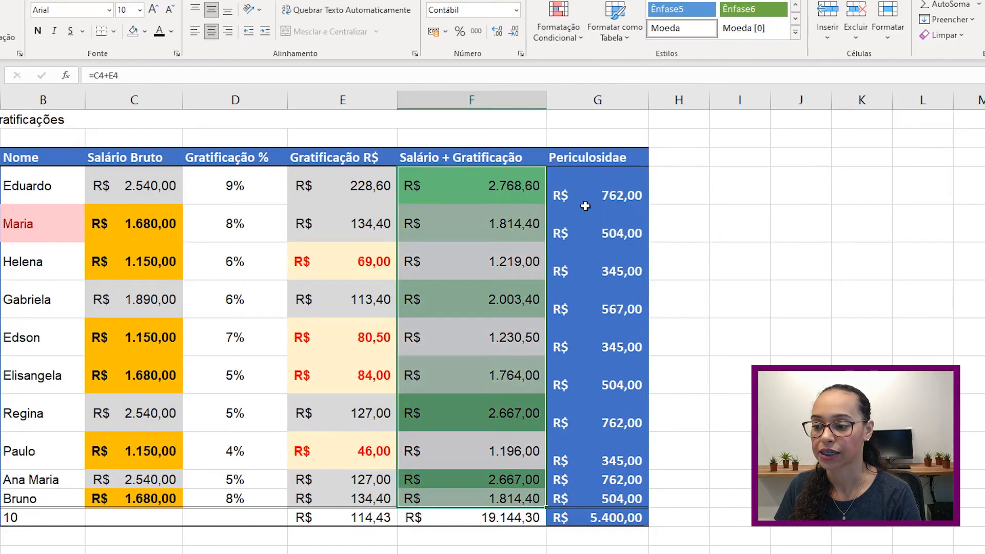
Step: Select the Salário + Gratificação values and remove their green-white color scale
{"action": "left_click", "coordinate": [502, 187]}
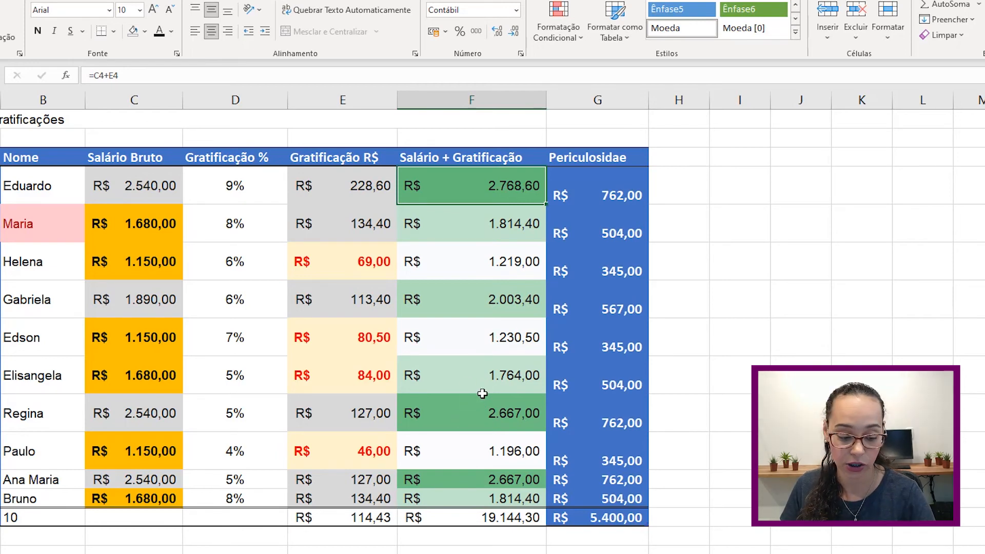
{"action": "left_click", "coordinate": [466, 494], "text": "shift"}
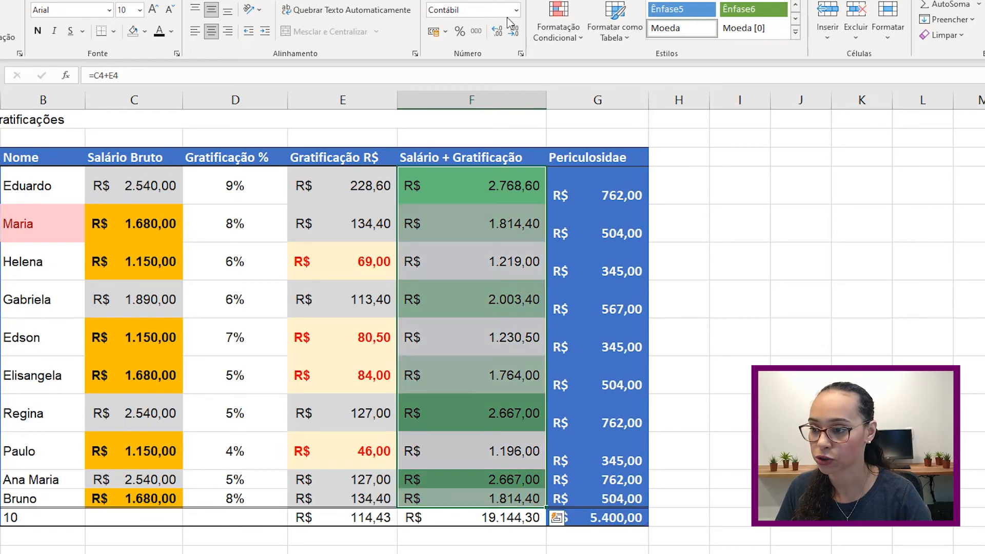
{"action": "left_click", "coordinate": [543, 27]}
{"action": "mouse_move", "coordinate": [598, 244]}
{"action": "left_click", "coordinate": [721, 243]}
Step: Apply the directional icon set with three colored arrows to the Salário + Gratificação values
{"action": "left_click", "coordinate": [558, 23]}
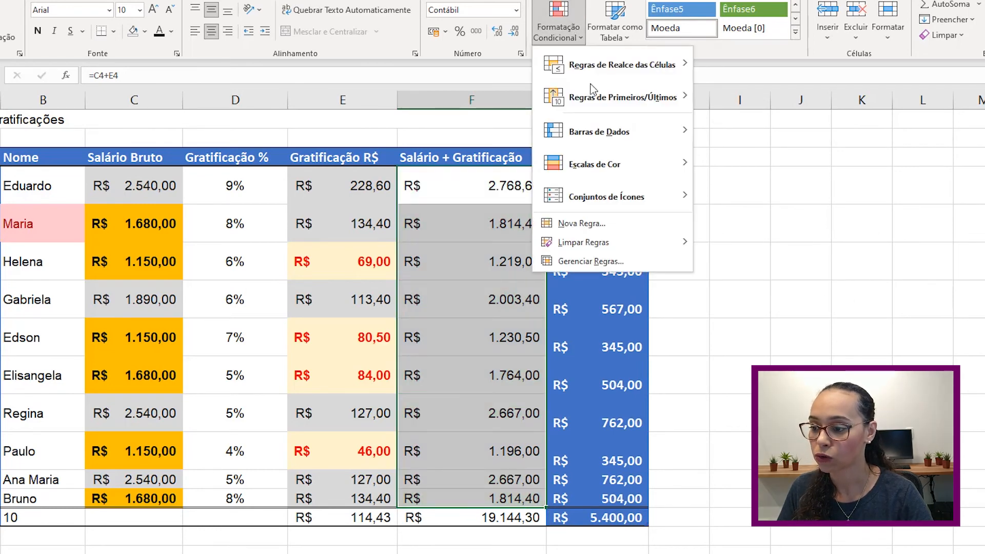
{"action": "mouse_move", "coordinate": [601, 203]}
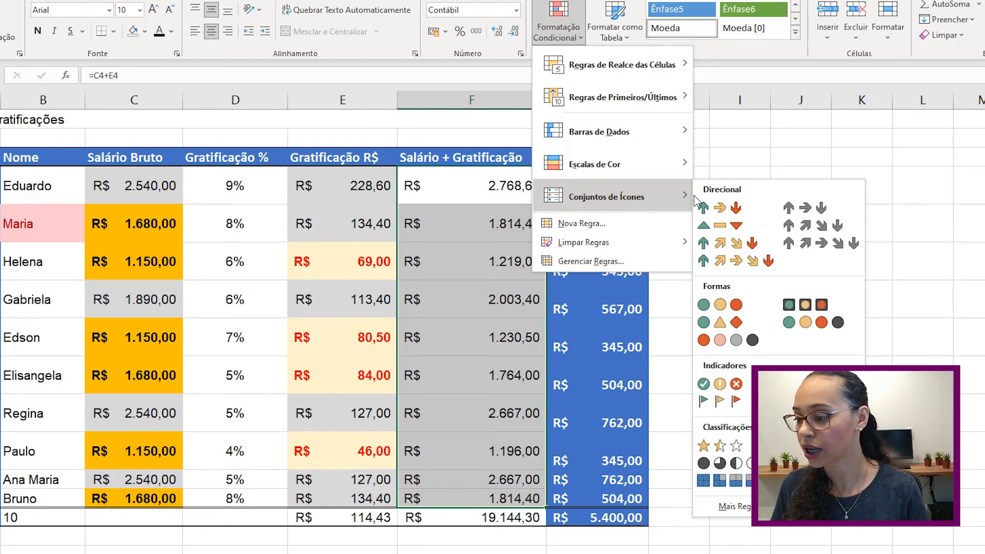
{"action": "left_click", "coordinate": [737, 209]}
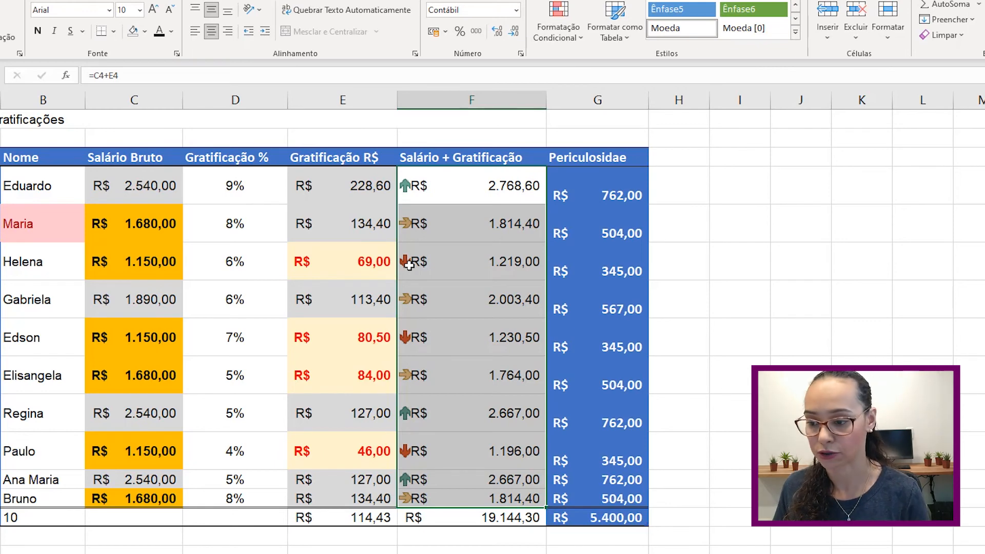
Step: Clear the arrow icon set rule from the selected Salário + Gratificação cells
{"action": "left_click", "coordinate": [584, 50]}
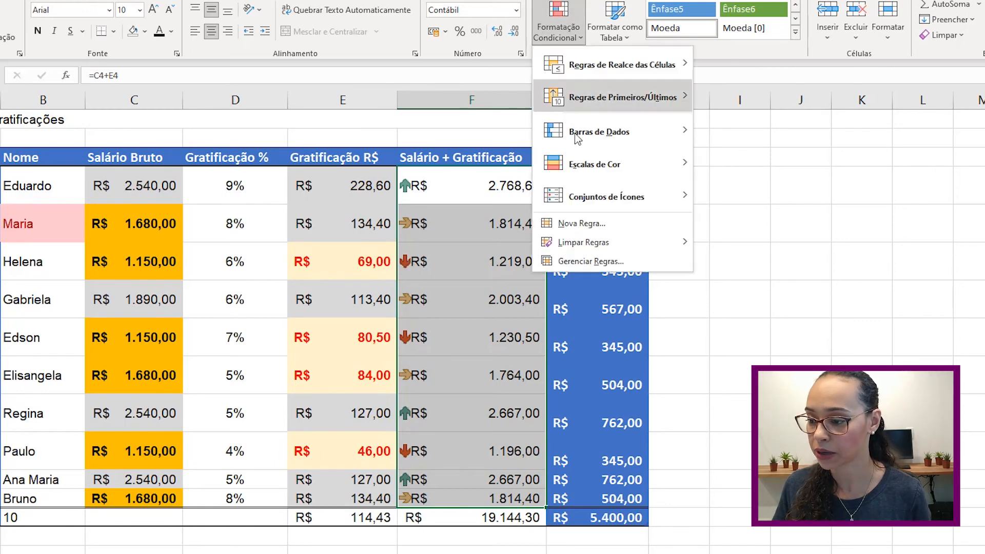
{"action": "mouse_move", "coordinate": [585, 243]}
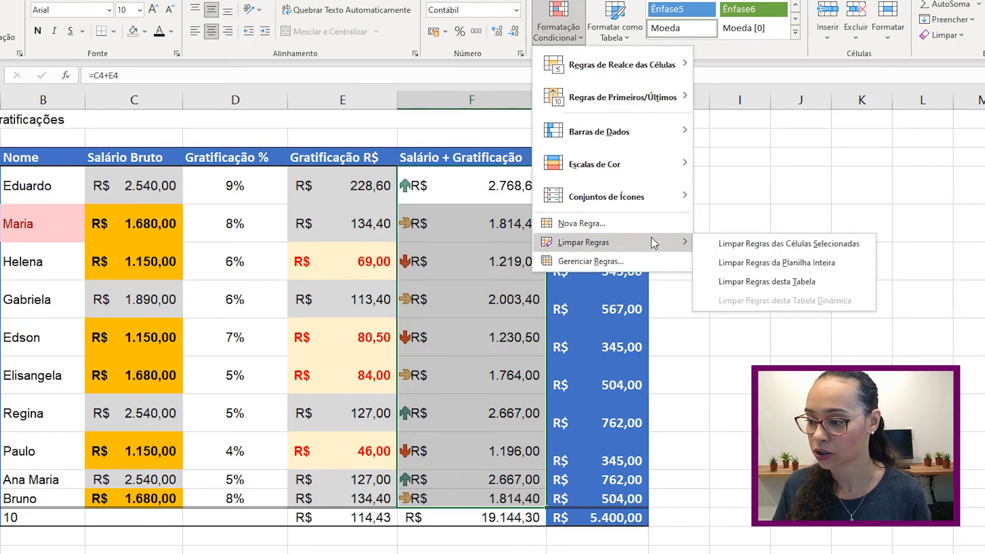
{"action": "left_click", "coordinate": [755, 248]}
Step: Preview the 3 Semáforos (Não Coroados) icon set on the Salário + Gratificação values without applying it
{"action": "left_click", "coordinate": [583, 48]}
{"action": "mouse_move", "coordinate": [604, 200]}
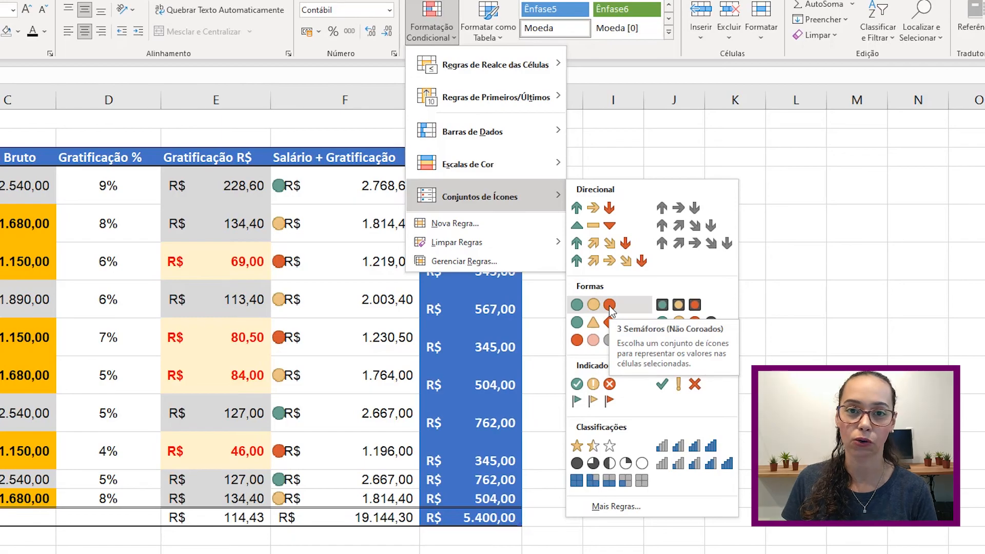
{"action": "left_click", "coordinate": [531, 517]}
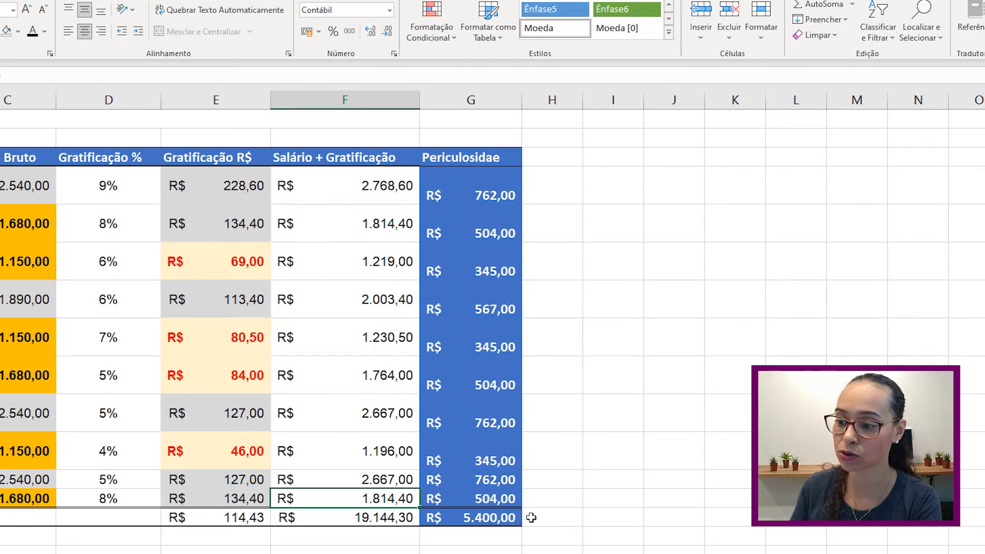
Step: Add an É Menor do que rule to the employees' Salário + Gratificação values, formatting those below 1250 with Texto Vermelho
{"action": "left_click_drag", "start_coordinate": [390, 190], "coordinate": [336, 488]}
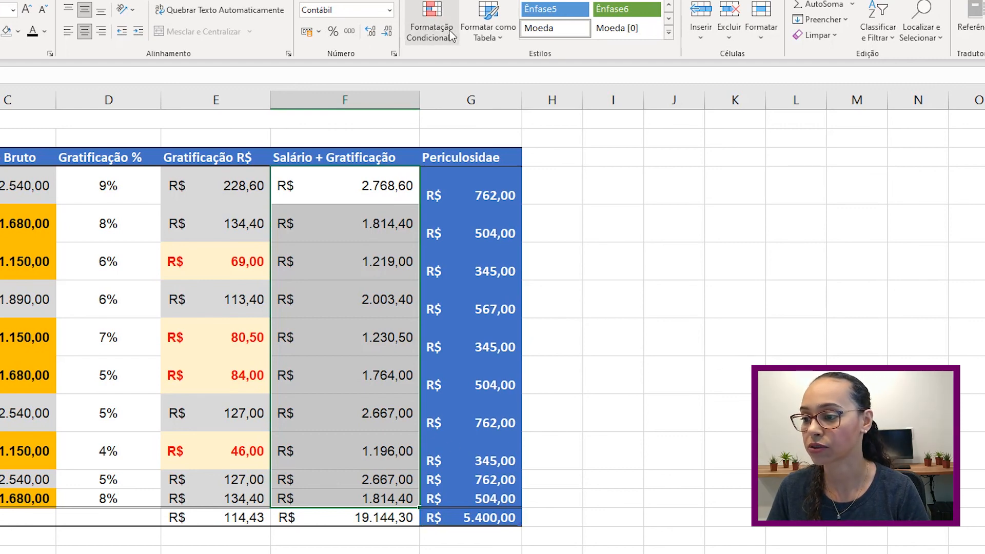
{"action": "left_click", "coordinate": [433, 31]}
{"action": "mouse_move", "coordinate": [448, 68]}
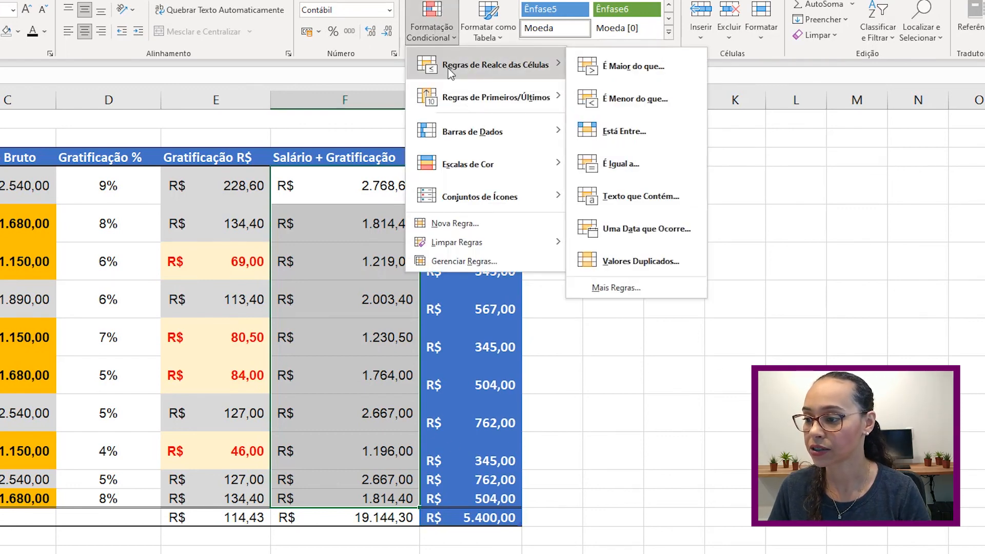
{"action": "left_click", "coordinate": [587, 99]}
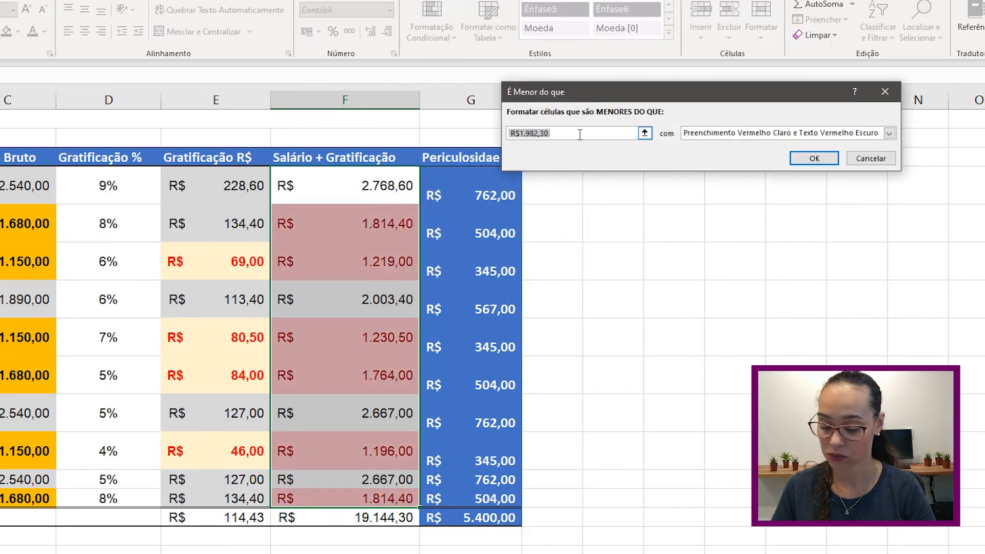
{"action": "type", "text": "1250"}
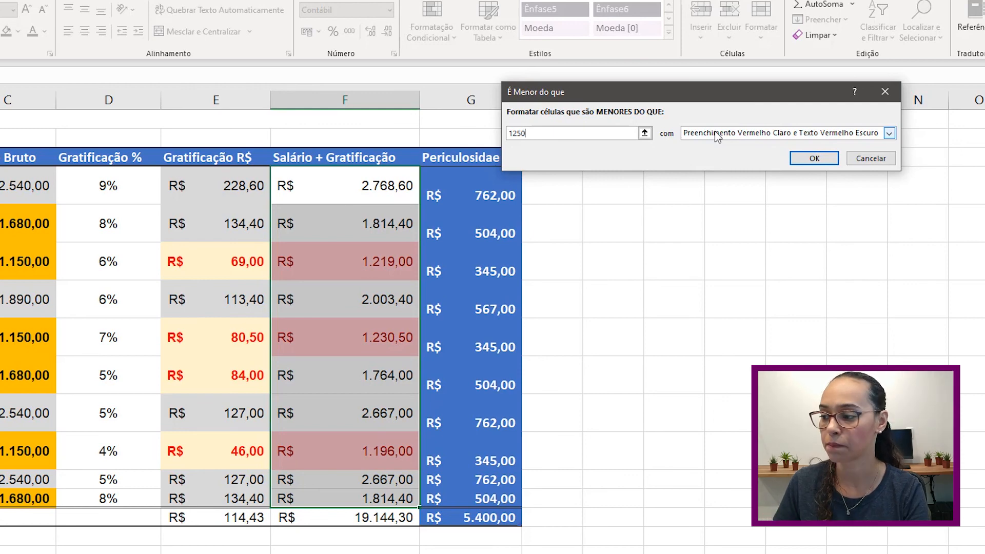
{"action": "left_click", "coordinate": [717, 136]}
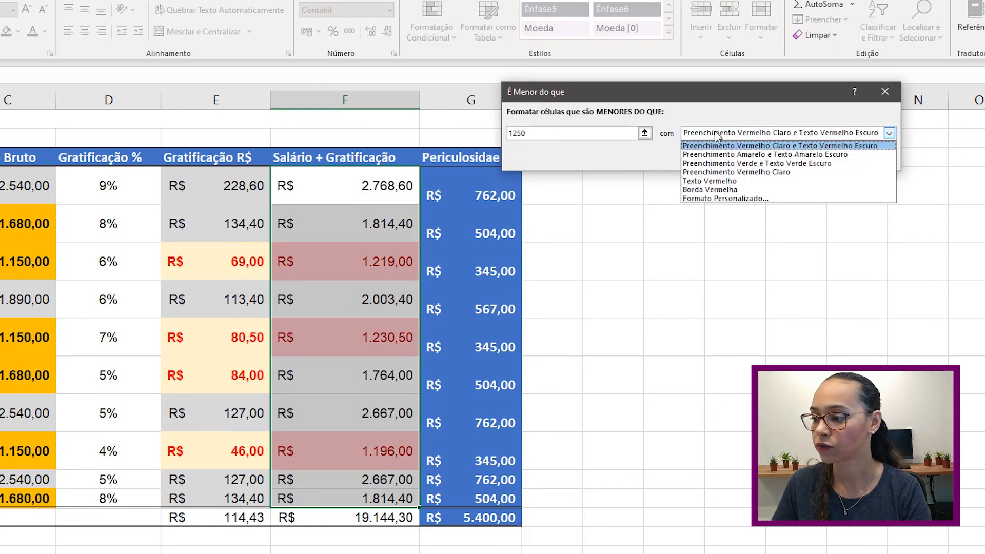
{"action": "left_click", "coordinate": [712, 180]}
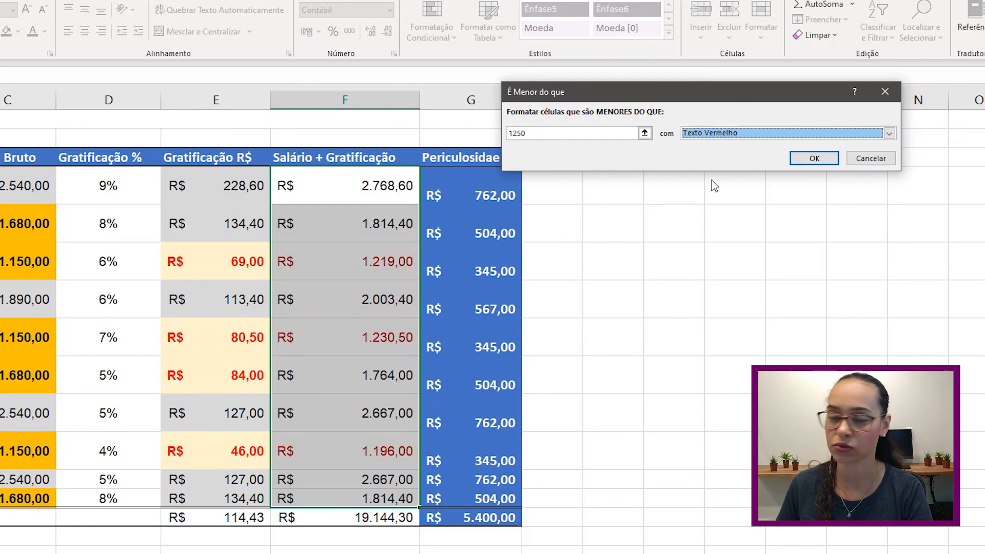
{"action": "left_click", "coordinate": [810, 159]}
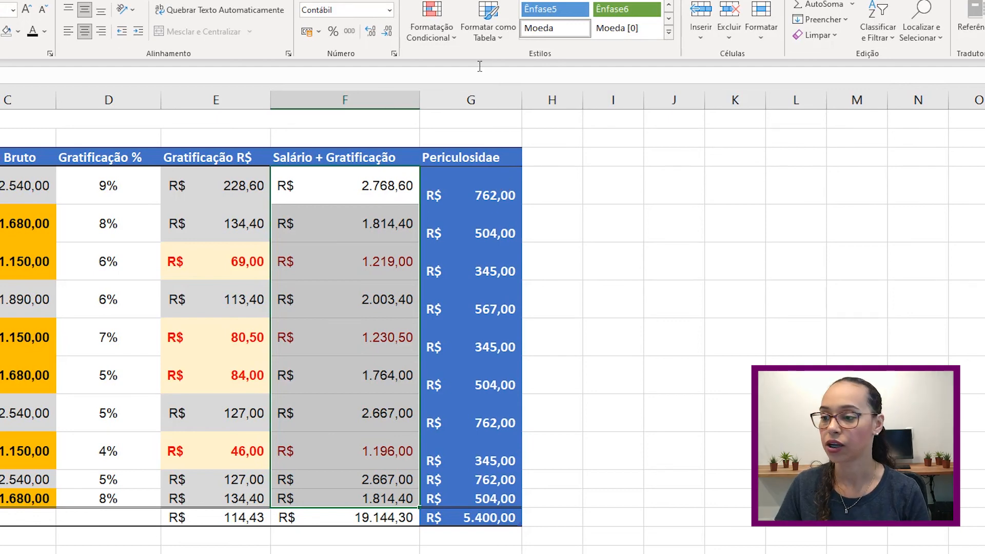
Step: Start an Está Entre highlight rule on the employees' Salário + Gratificação values with limits 1250 and 2000
{"action": "left_click", "coordinate": [419, 17]}
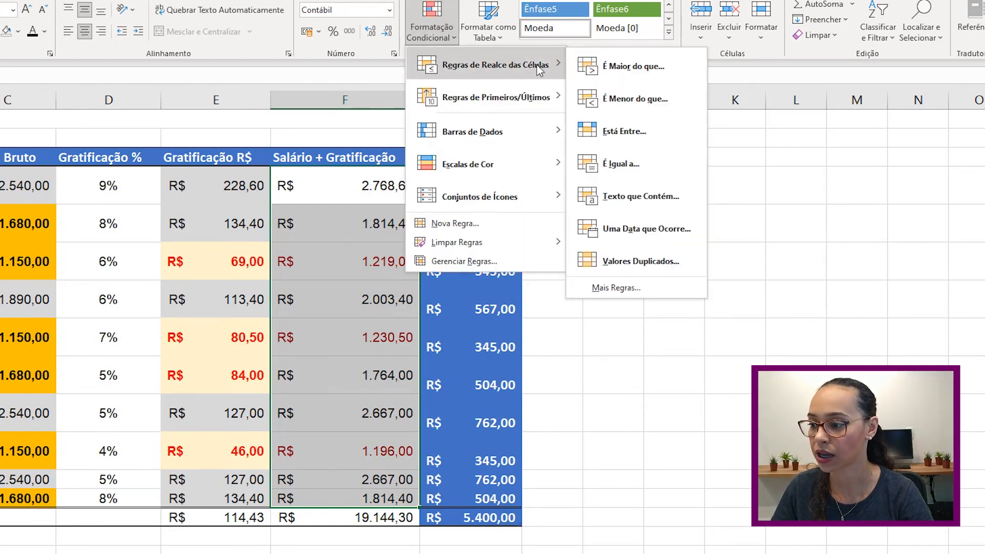
{"action": "left_click", "coordinate": [653, 131]}
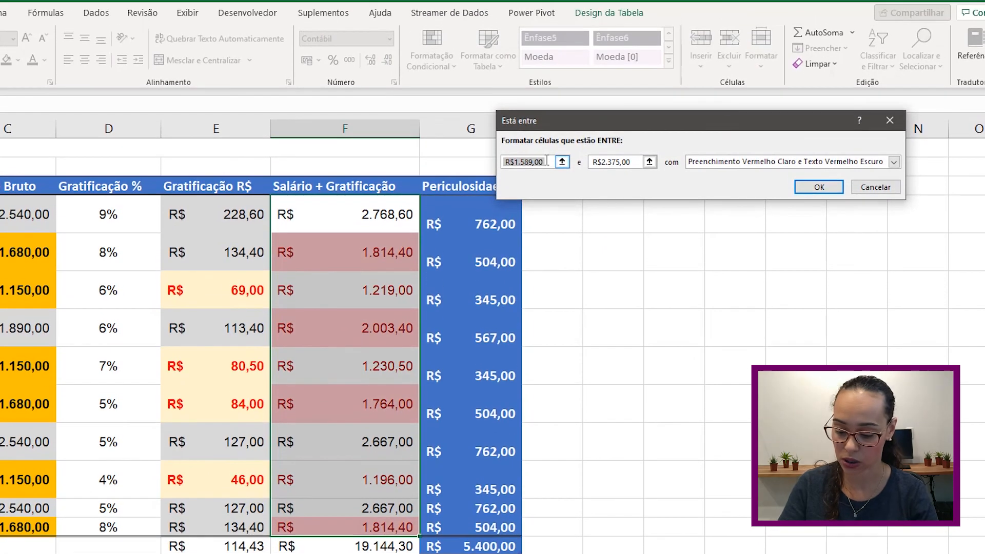
{"action": "type", "text": "120"}
{"action": "key", "text": "BackSpace"}
{"action": "type", "text": "50"}
{"action": "left_click", "coordinate": [594, 162]}
{"action": "double_click", "coordinate": [632, 162]}
{"action": "type", "text": "200"}
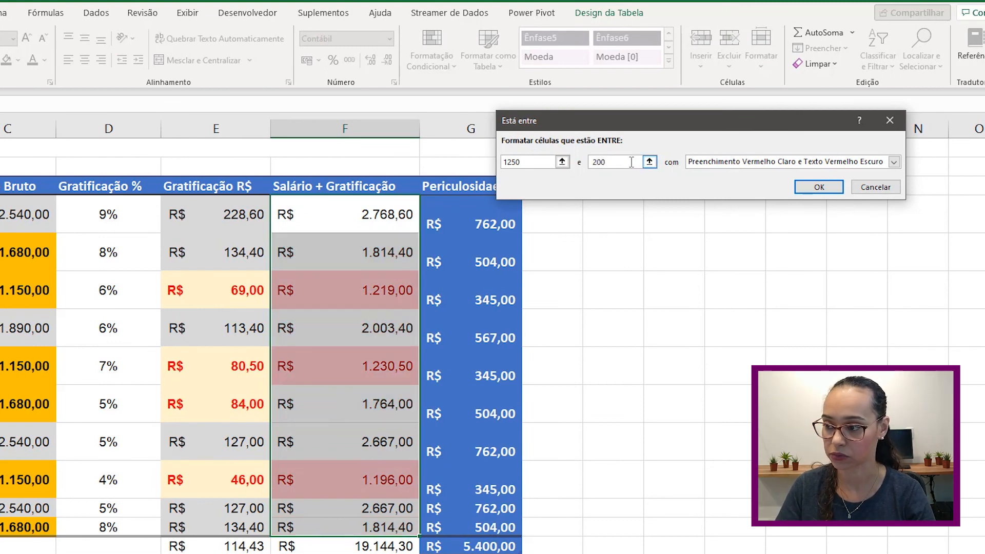
{"action": "type", "text": "0"}
Step: Give the Está Entre rule a custom format with the theme orange font color and no fill, and apply it
{"action": "left_click", "coordinate": [723, 162]}
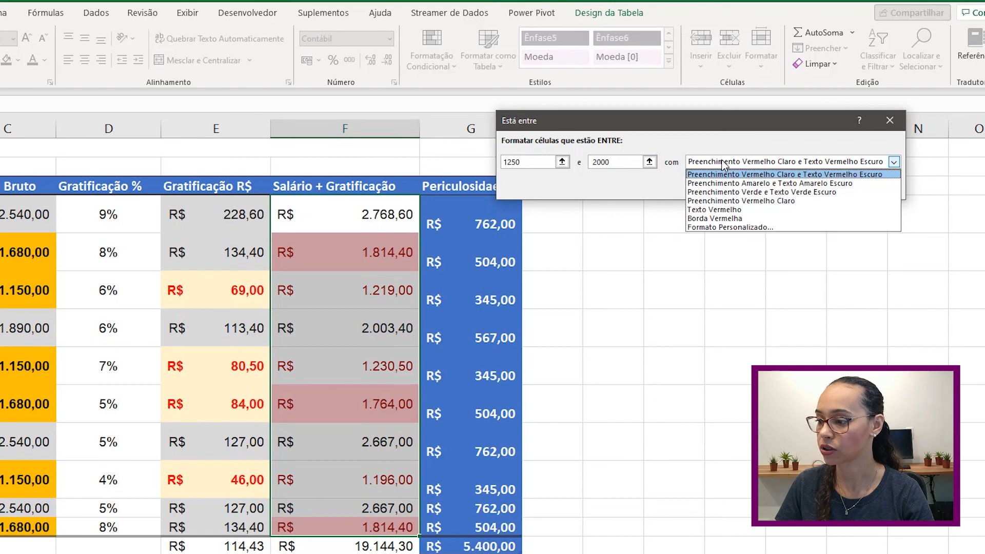
{"action": "left_click", "coordinate": [717, 227]}
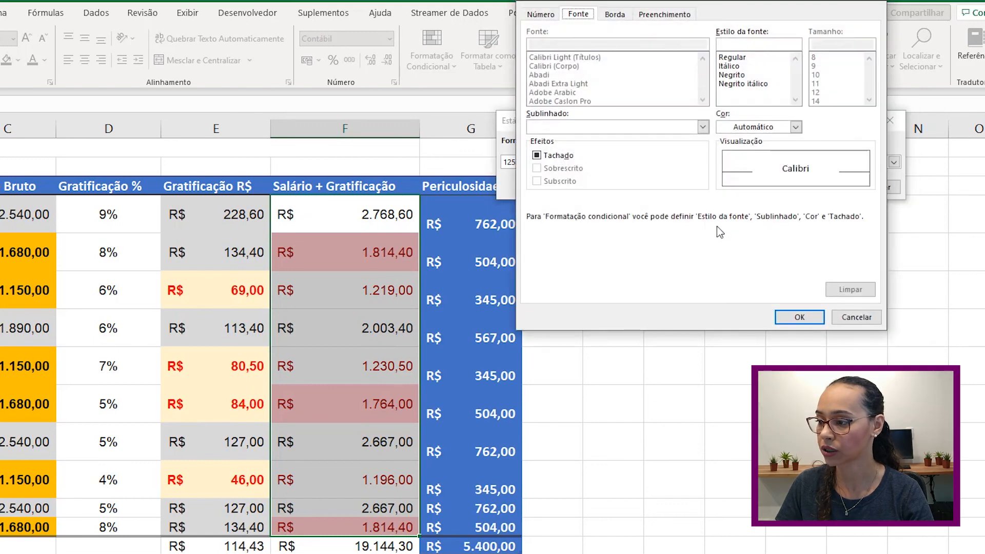
{"action": "left_click", "coordinate": [761, 128]}
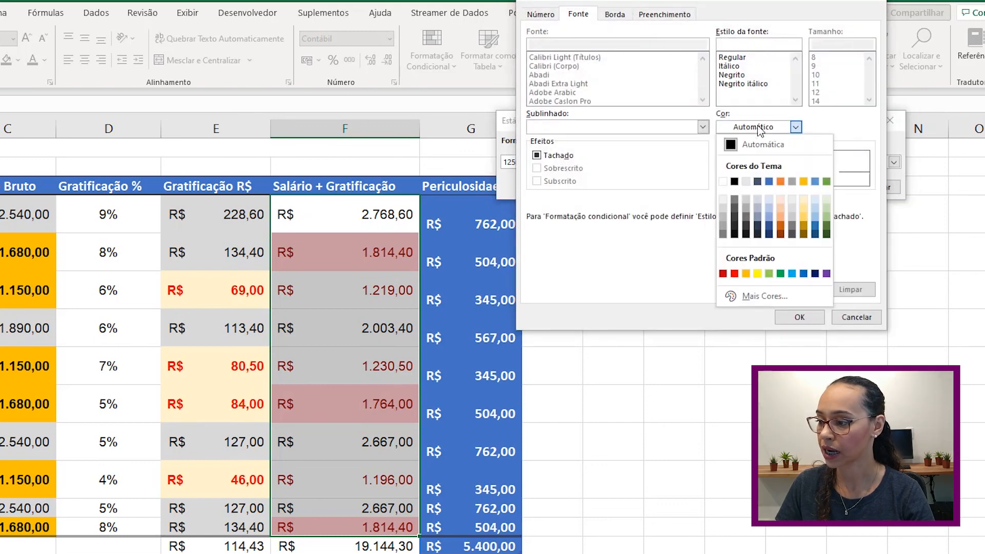
{"action": "left_click", "coordinate": [781, 182]}
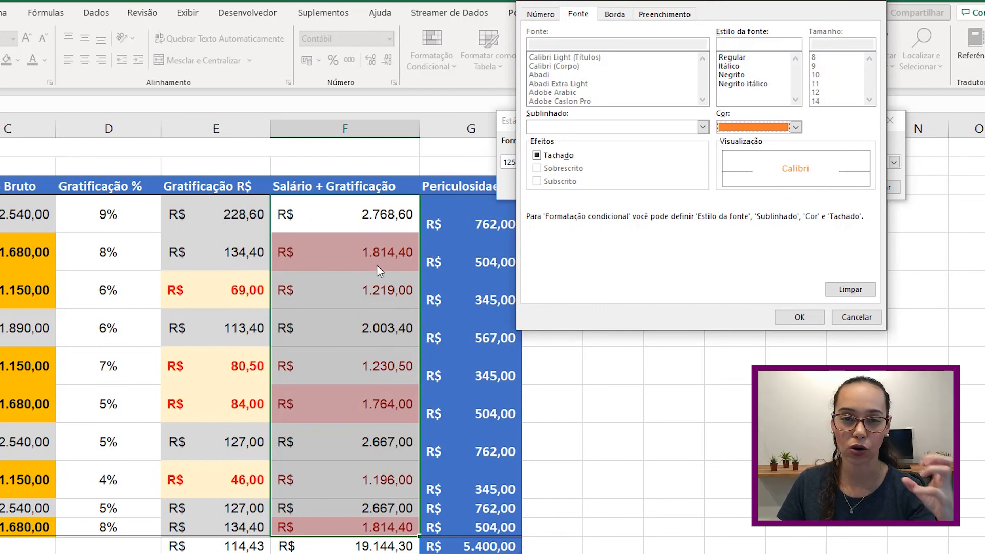
{"action": "left_click", "coordinate": [665, 14]}
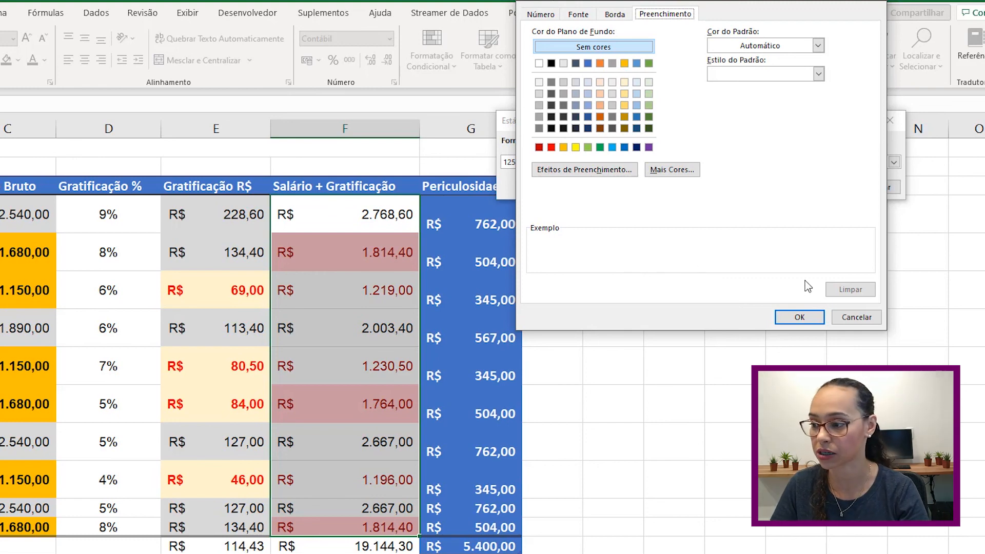
{"action": "left_click", "coordinate": [812, 317]}
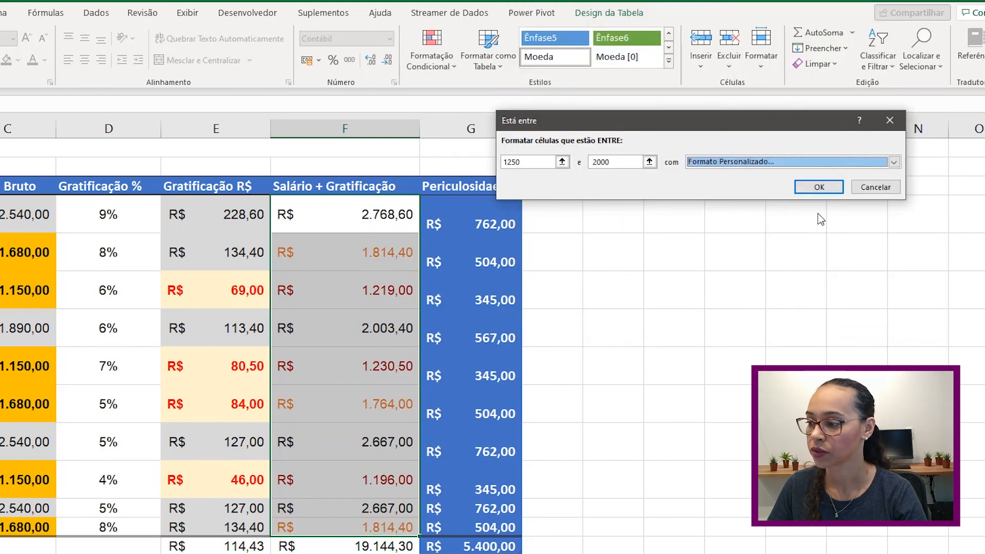
{"action": "left_click", "coordinate": [817, 187]}
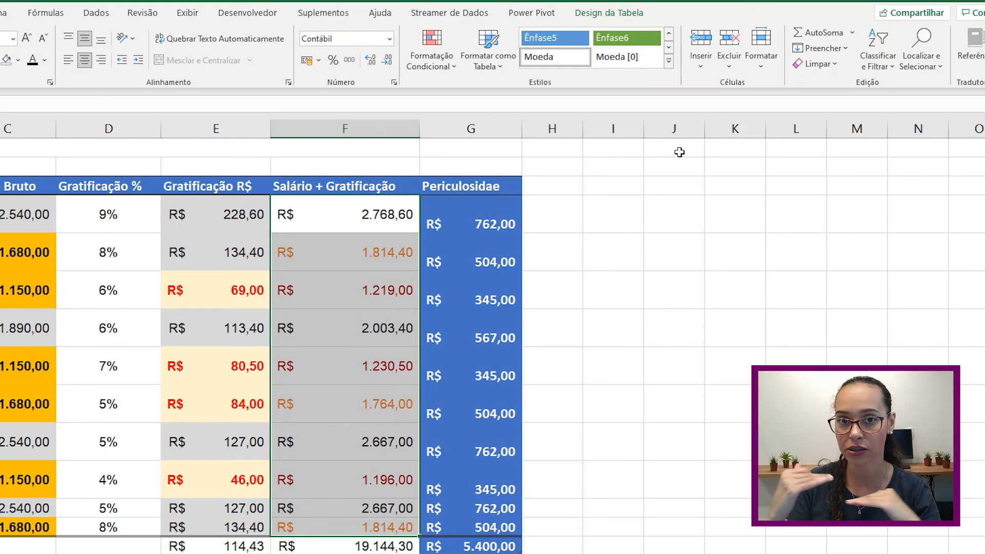
Step: Start an É Maior do que highlight rule on the same Salário + Gratificação values with the threshold 2000
{"action": "left_click", "coordinate": [448, 42]}
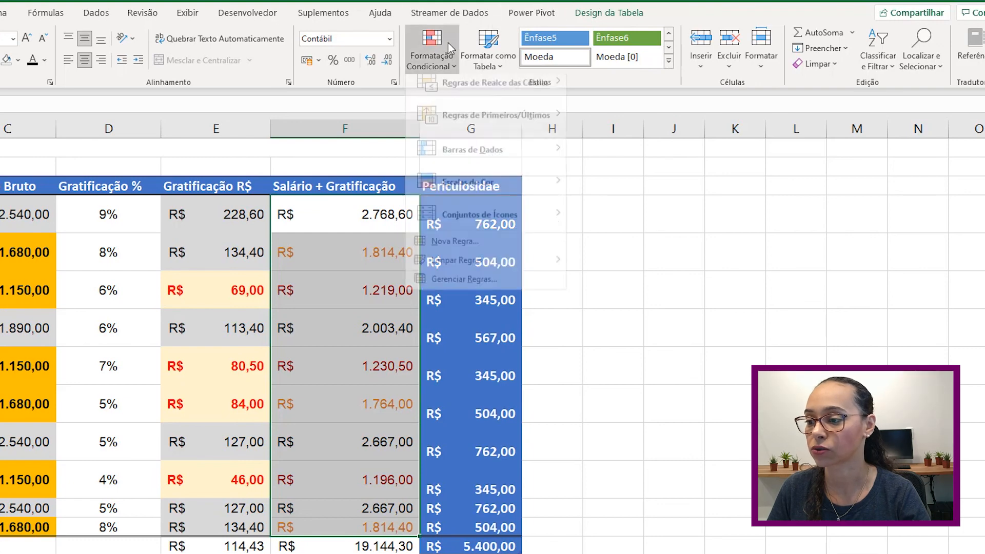
{"action": "mouse_move", "coordinate": [440, 100]}
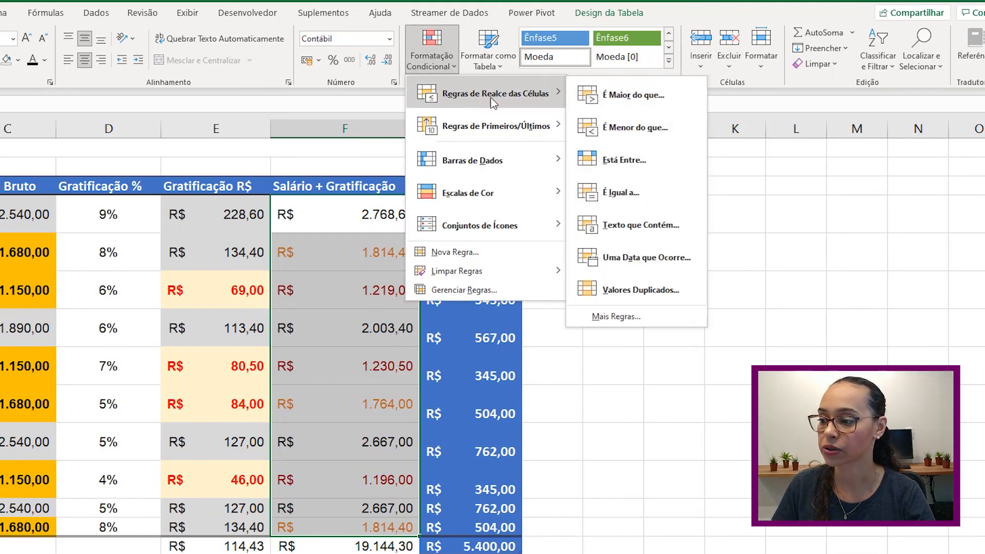
{"action": "left_click", "coordinate": [634, 101]}
{"action": "type", "text": "2000"}
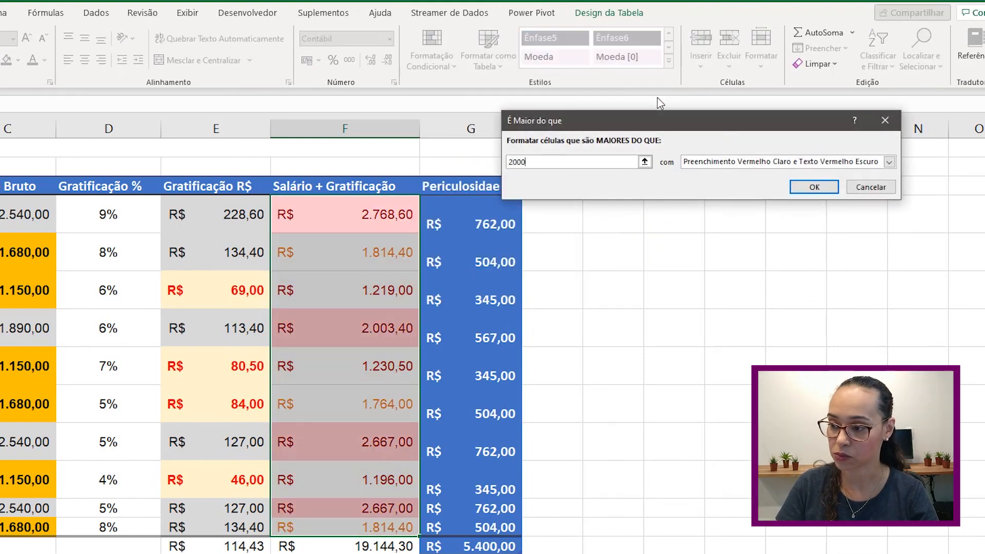
Step: Give the É Maior do que rule a custom format with the theme green font color, and apply it
{"action": "left_click", "coordinate": [707, 161]}
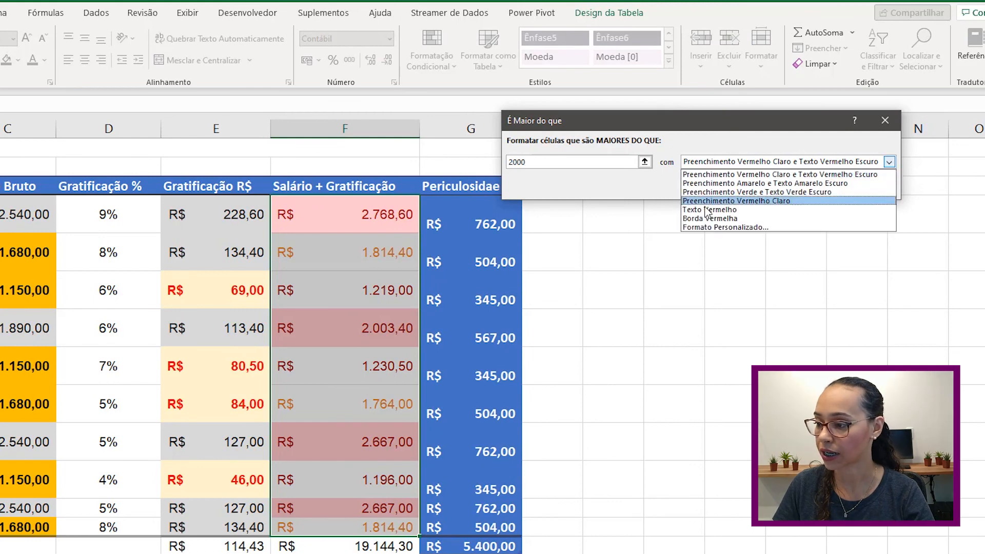
{"action": "left_click", "coordinate": [708, 227]}
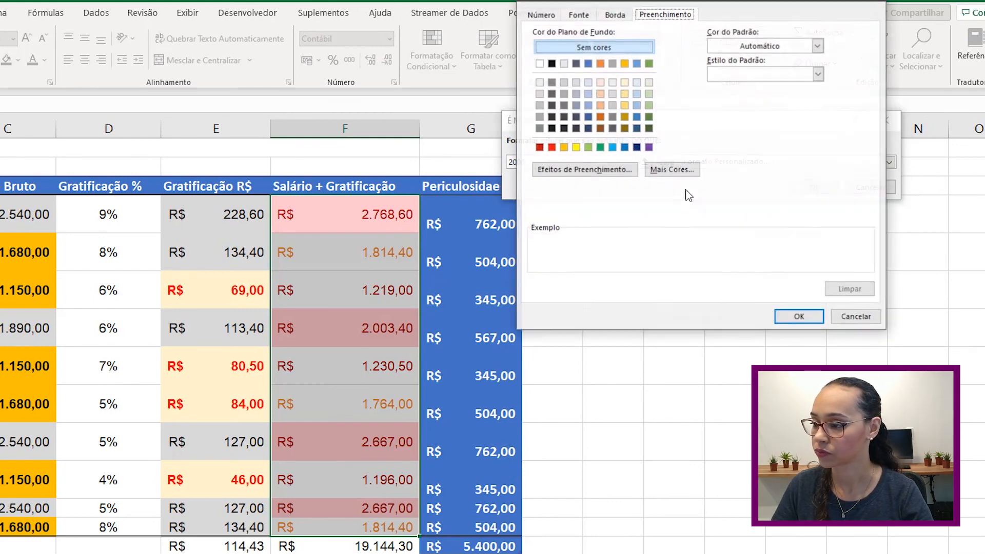
{"action": "left_click", "coordinate": [577, 16]}
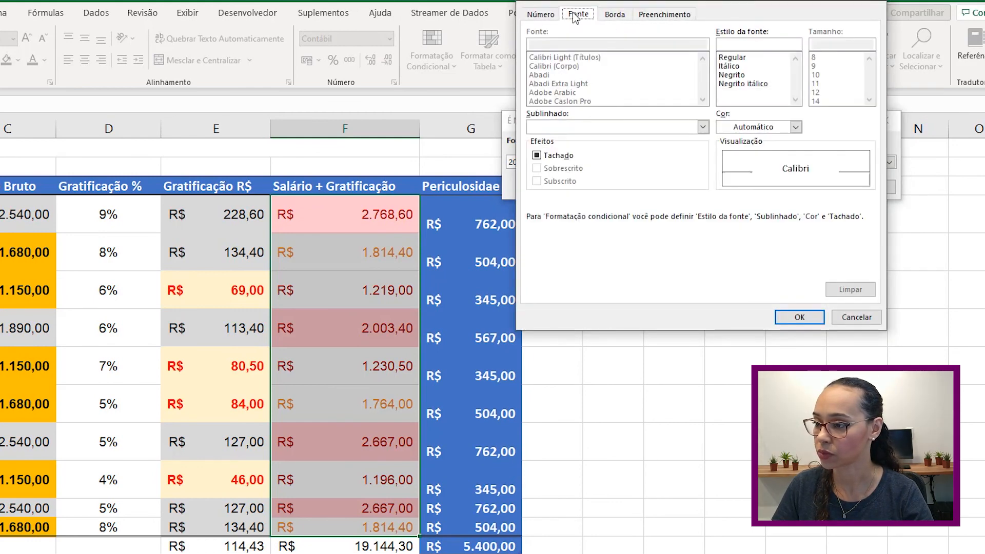
{"action": "left_click", "coordinate": [795, 127]}
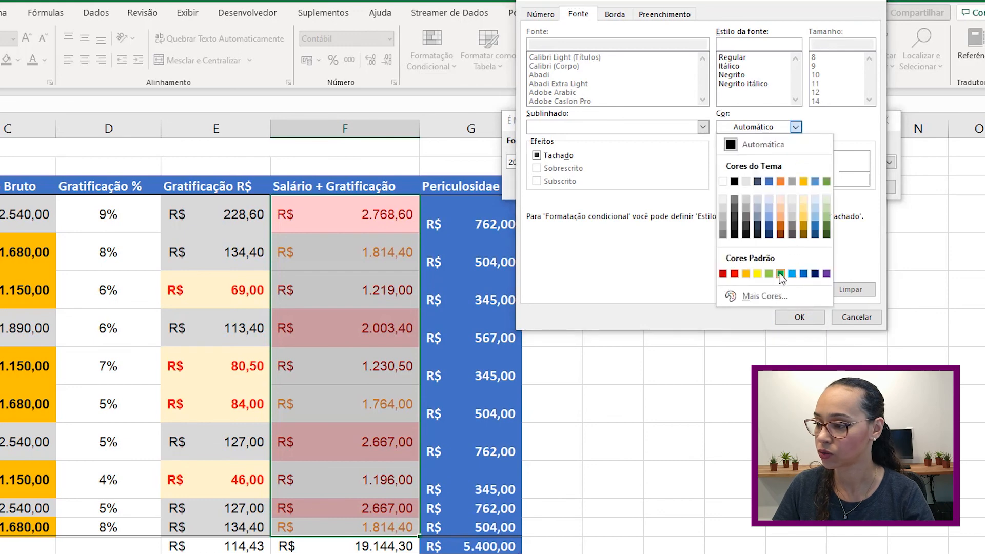
{"action": "left_click", "coordinate": [827, 182]}
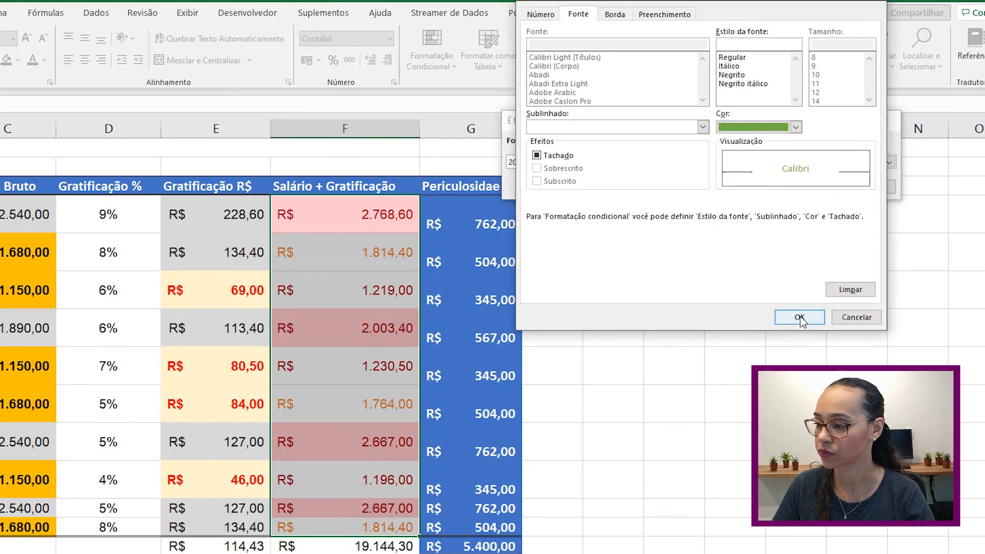
{"action": "left_click", "coordinate": [800, 317]}
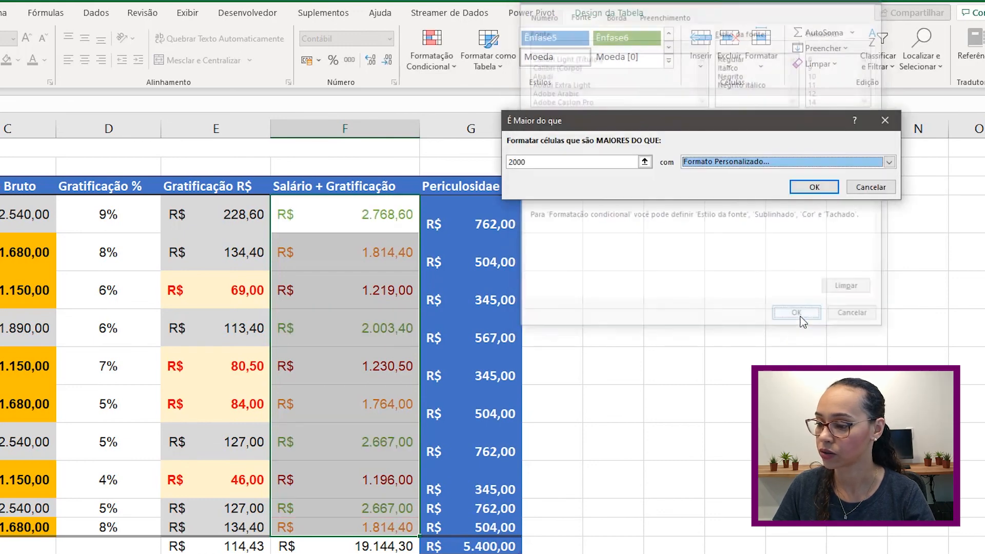
{"action": "left_click", "coordinate": [816, 188]}
{"action": "left_click", "coordinate": [620, 330]}
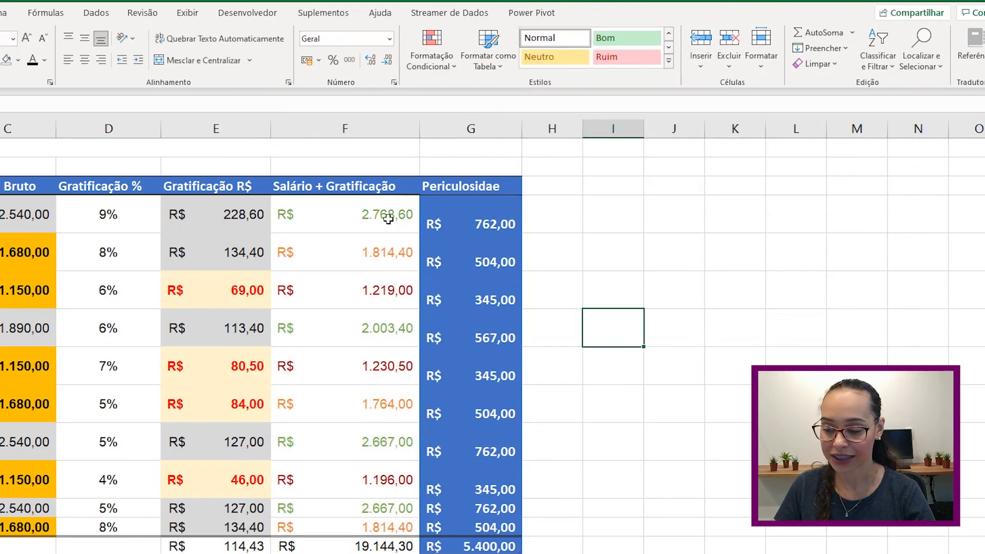
Step: Overwrite the Salário + Gratificação value in the row with 7% gratification with 2000 to test the color rules
{"action": "left_click", "coordinate": [375, 433]}
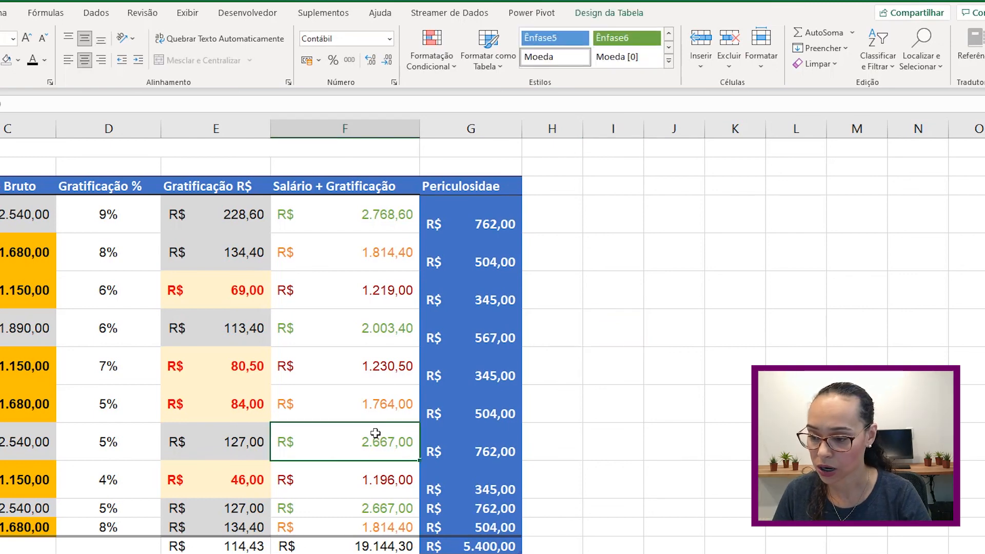
{"action": "left_click", "coordinate": [375, 376]}
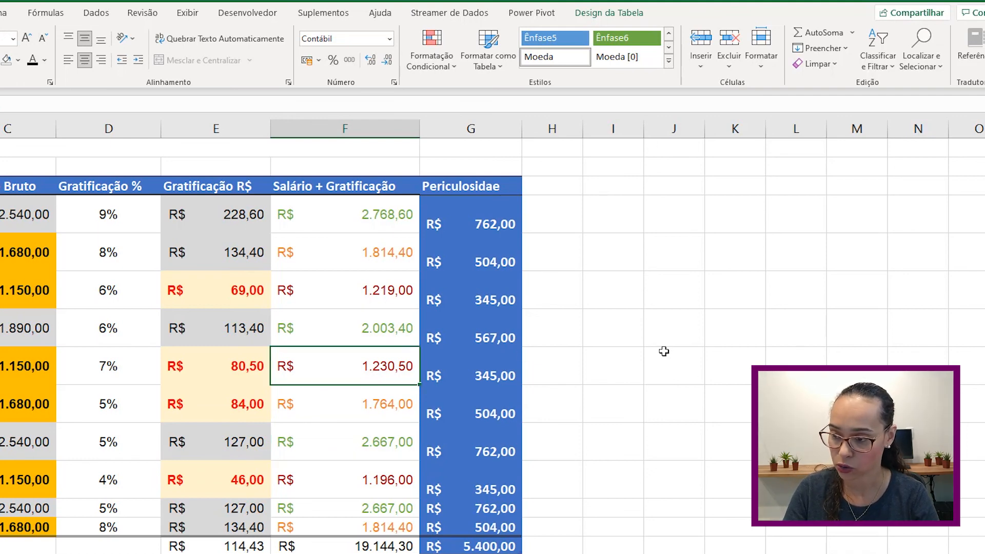
{"action": "type", "text": "2000"}
{"action": "key", "text": "Return"}
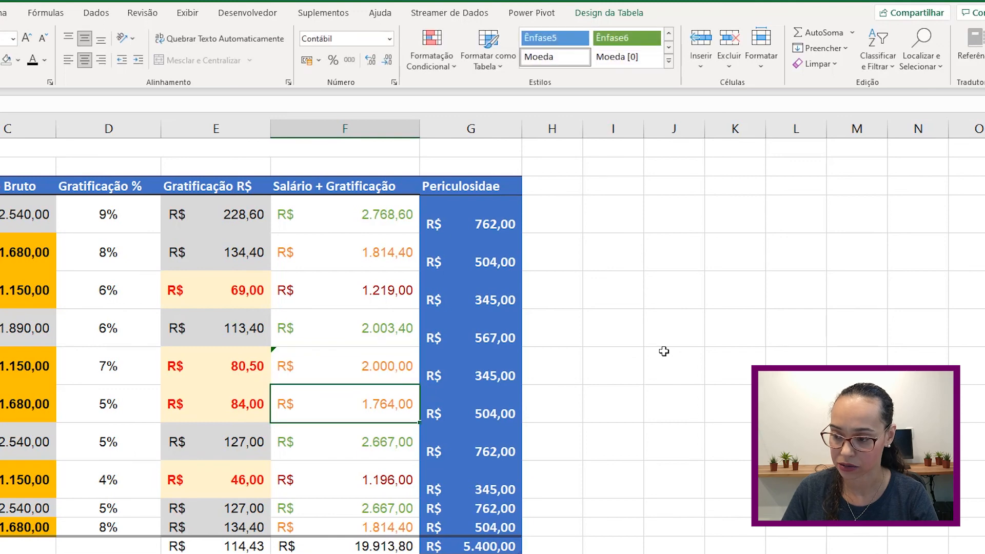